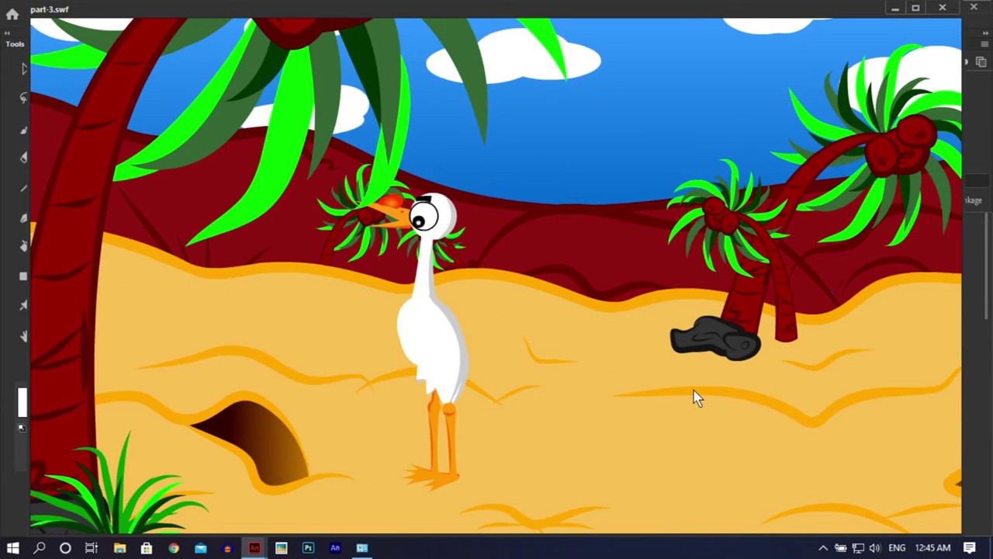
Close the movie preview and move the playhead to frame 210, where the camera tween ends
{"action": "left_click", "coordinate": [941, 7]}
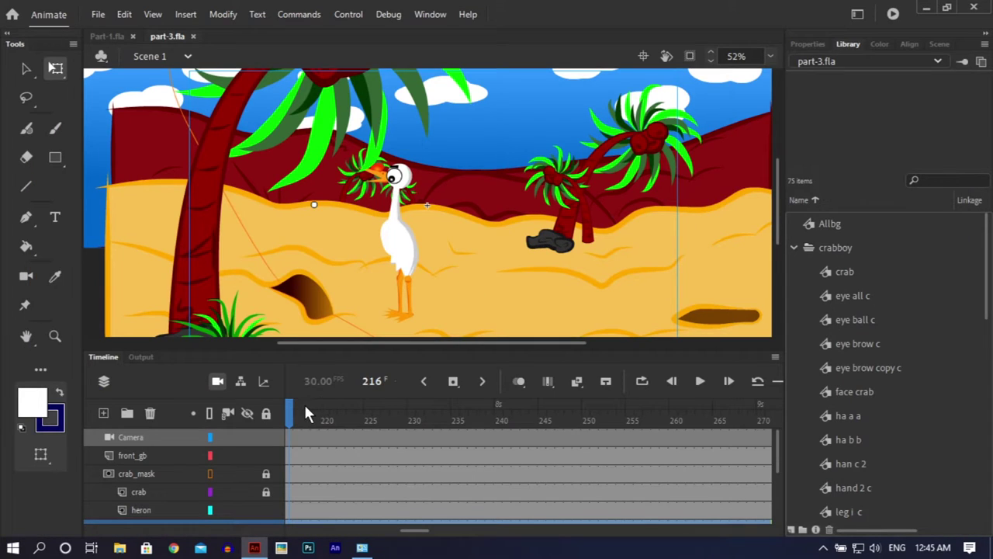
{"action": "left_click_drag", "start_coordinate": [411, 531], "coordinate": [395, 534]}
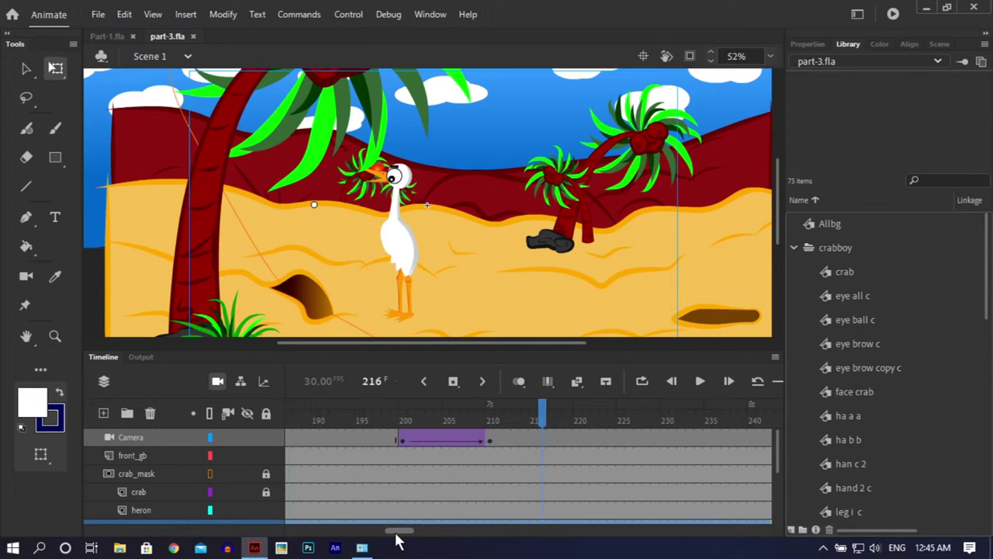
{"action": "left_click_drag", "start_coordinate": [470, 413], "coordinate": [439, 418]}
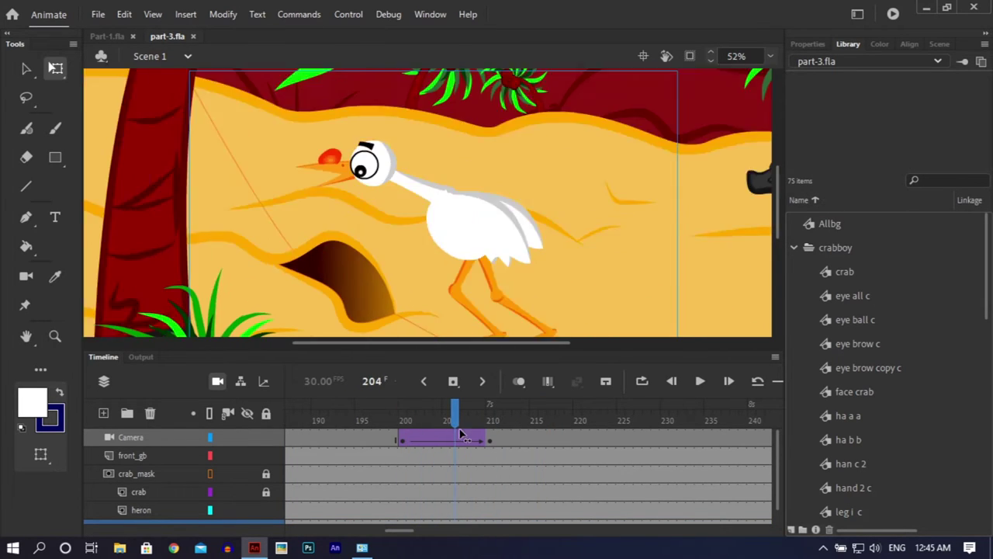
{"action": "left_click", "coordinate": [491, 437]}
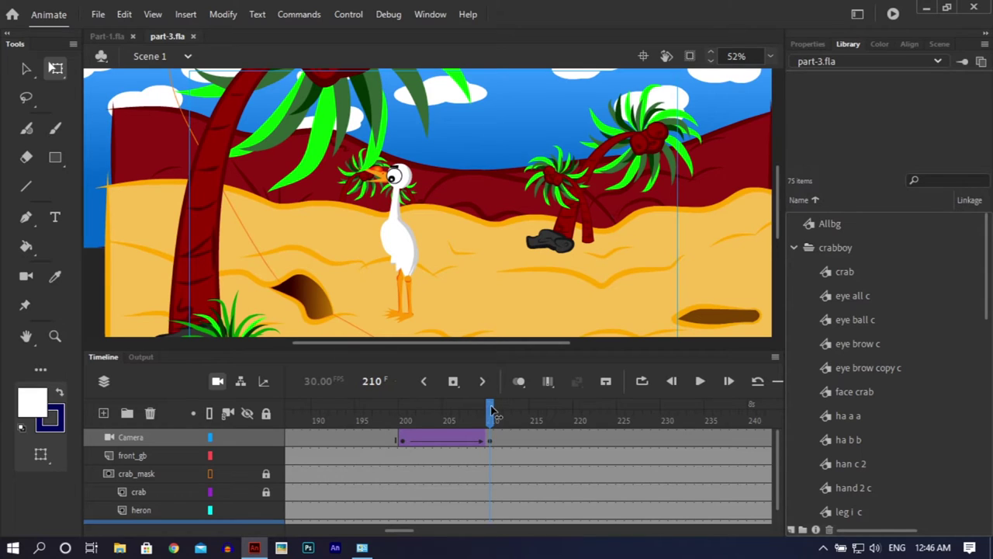
{"action": "left_click_drag", "start_coordinate": [492, 411], "coordinate": [490, 433]}
Open the heron for editing down through its nested symbols to the bone rig in Symbol 5
{"action": "left_click", "coordinate": [408, 440]}
{"action": "double_click", "coordinate": [405, 265]}
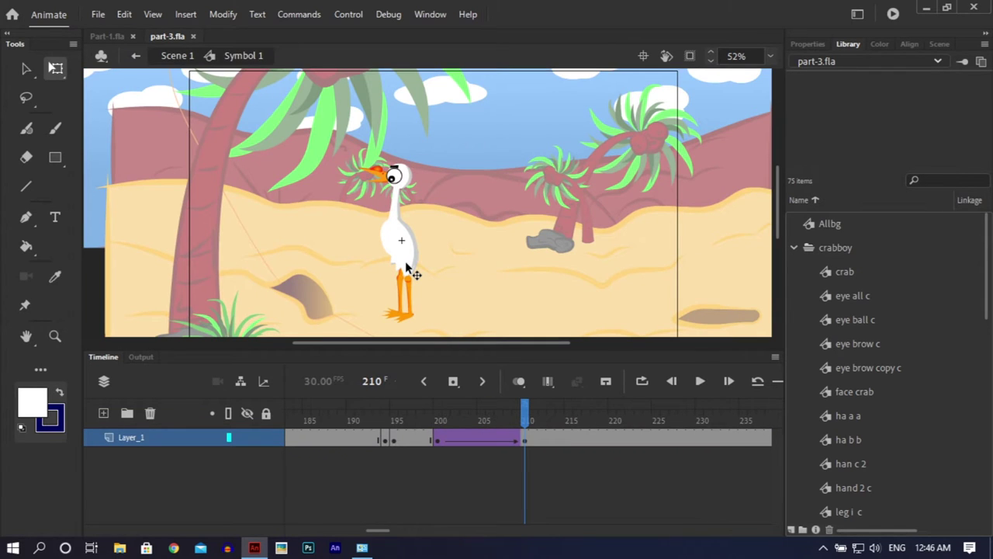
{"action": "double_click", "coordinate": [406, 265]}
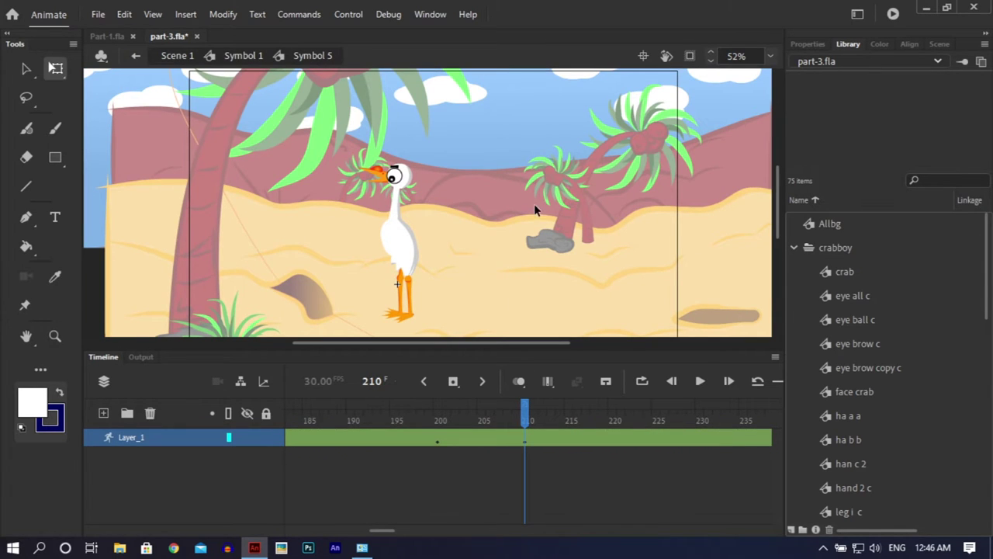
Pose the heron's beak wide open at frame 210 by rotating its upper and lower beak bones apart
{"action": "key", "text": "ctrl+equal"}
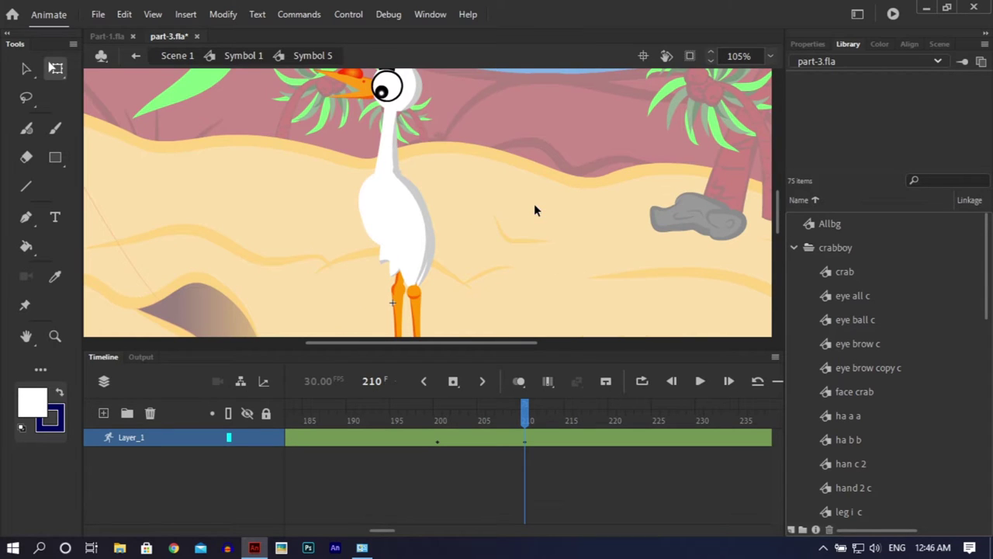
{"action": "mouse_move", "coordinate": [778, 223]}
{"action": "left_mouse_down"}
{"action": "mouse_move", "coordinate": [777, 234]}
{"action": "mouse_move", "coordinate": [777, 206]}
{"action": "left_mouse_up"}
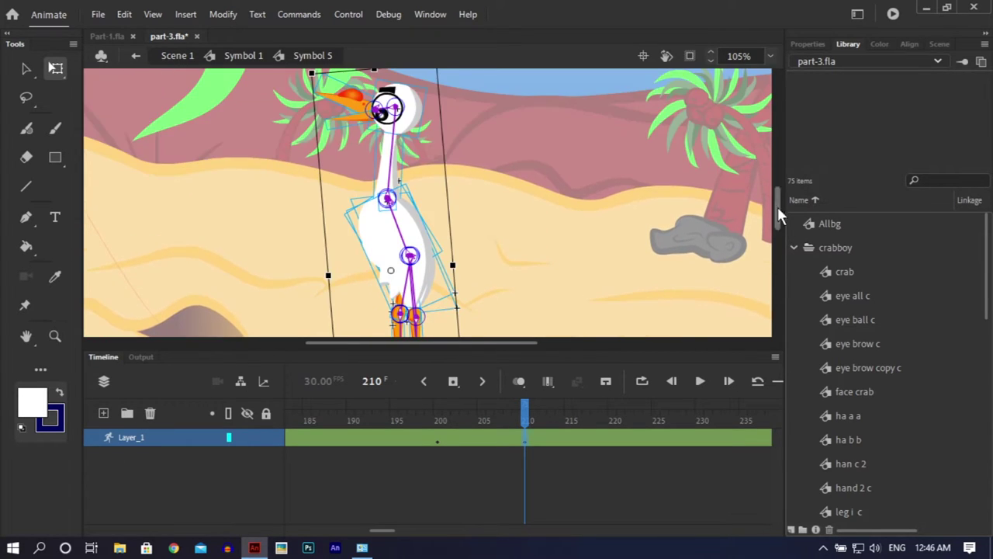
{"action": "left_click", "coordinate": [478, 219]}
{"action": "key", "text": "v"}
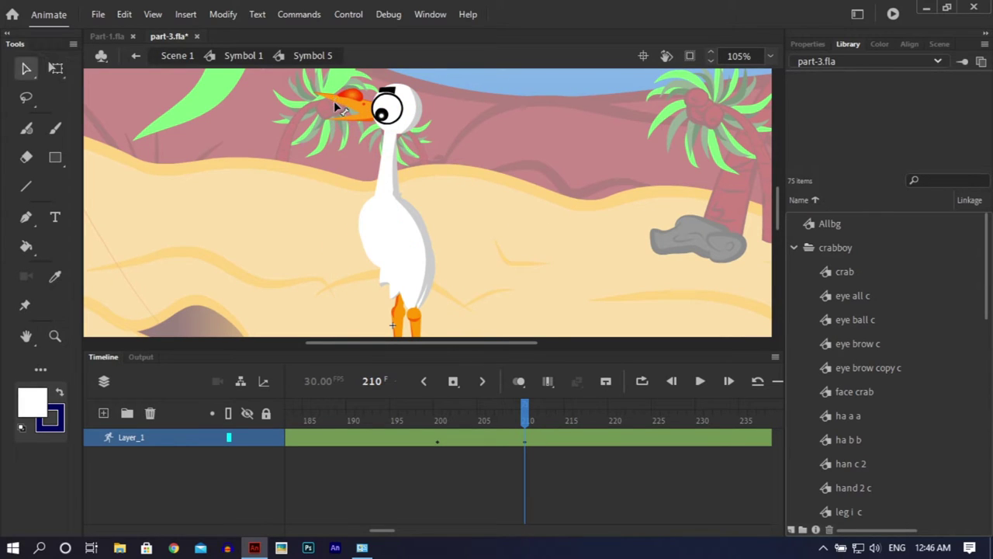
{"action": "left_click_drag", "start_coordinate": [337, 98], "coordinate": [356, 135]}
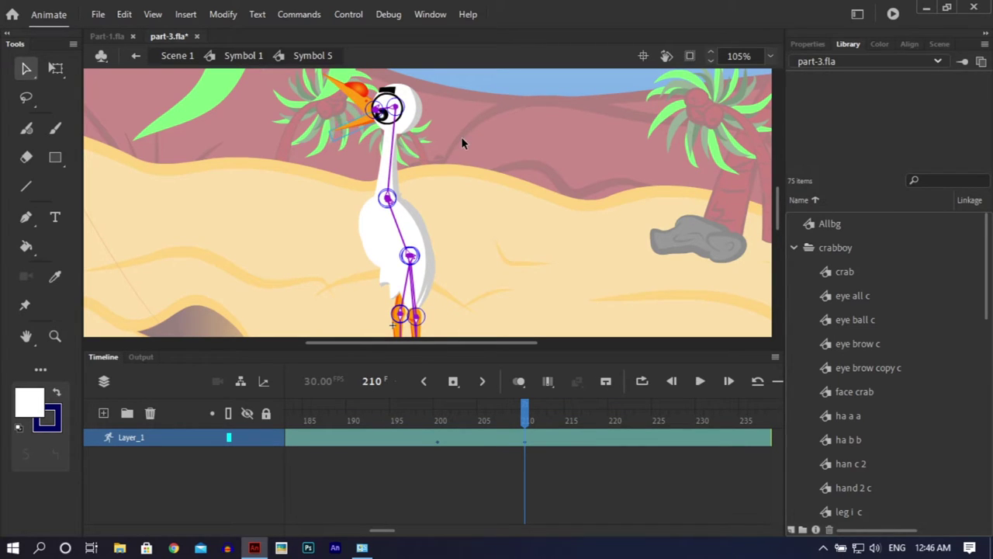
{"action": "key", "text": "ctrl+equal"}
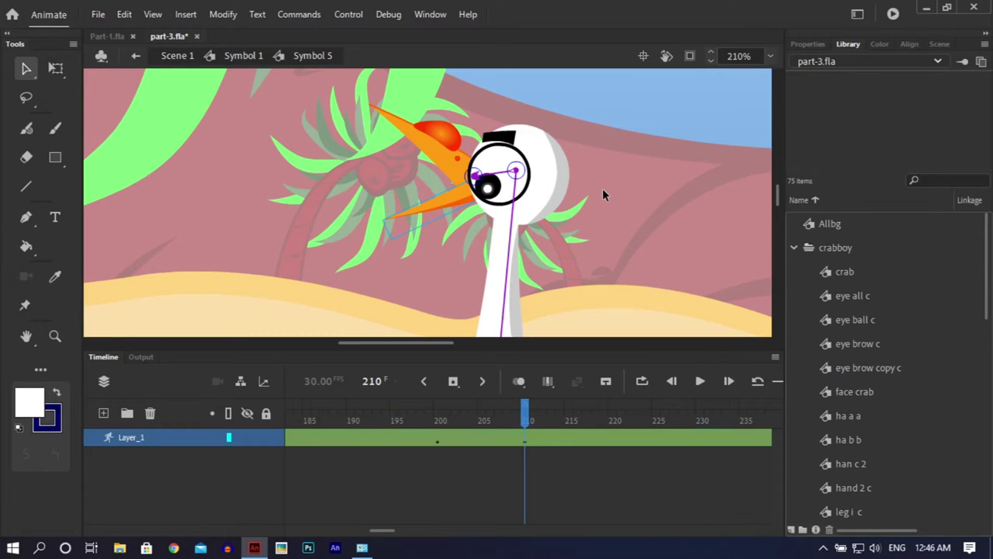
{"action": "key", "text": "ctrl+z"}
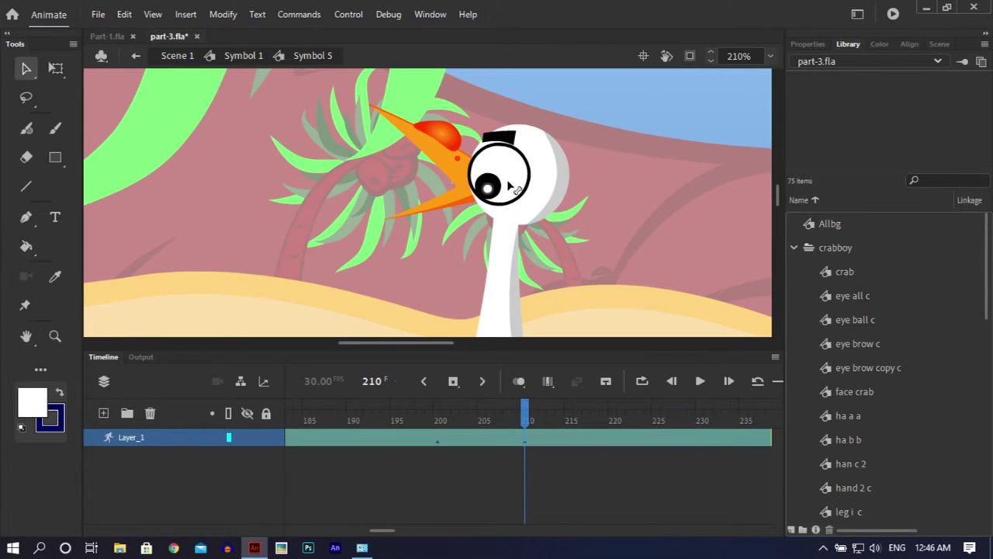
{"action": "key", "text": "ctrl+y"}
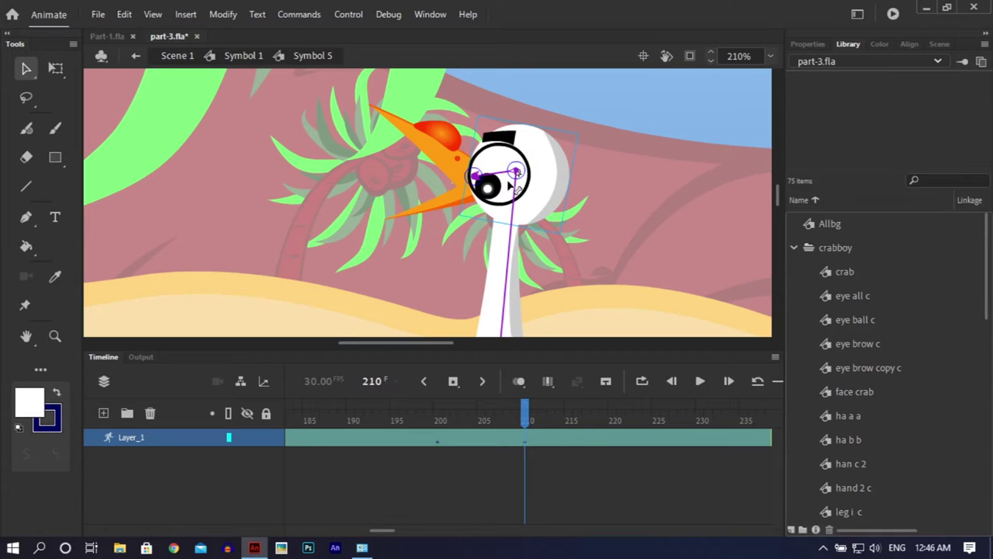
{"action": "double_click", "coordinate": [495, 189]}
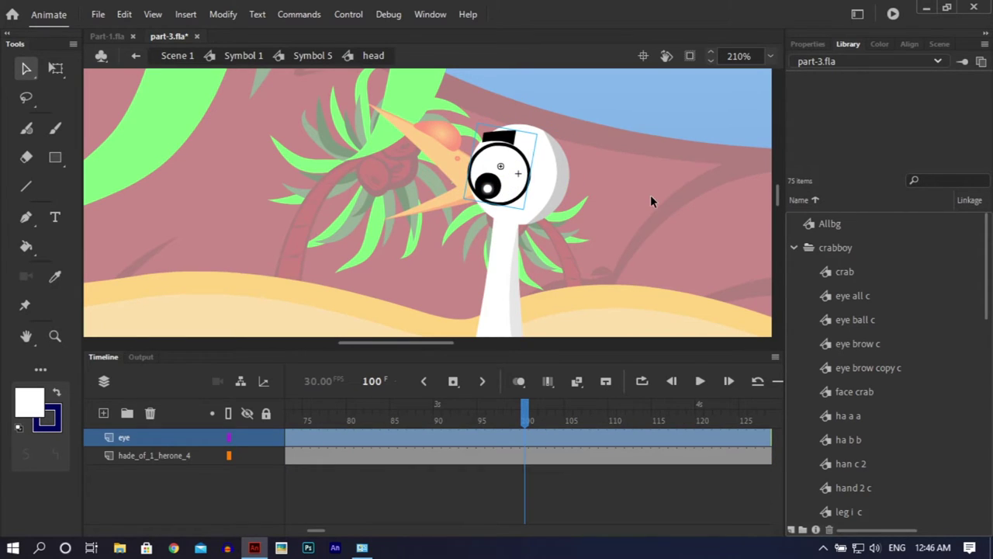
{"action": "double_click", "coordinate": [675, 157]}
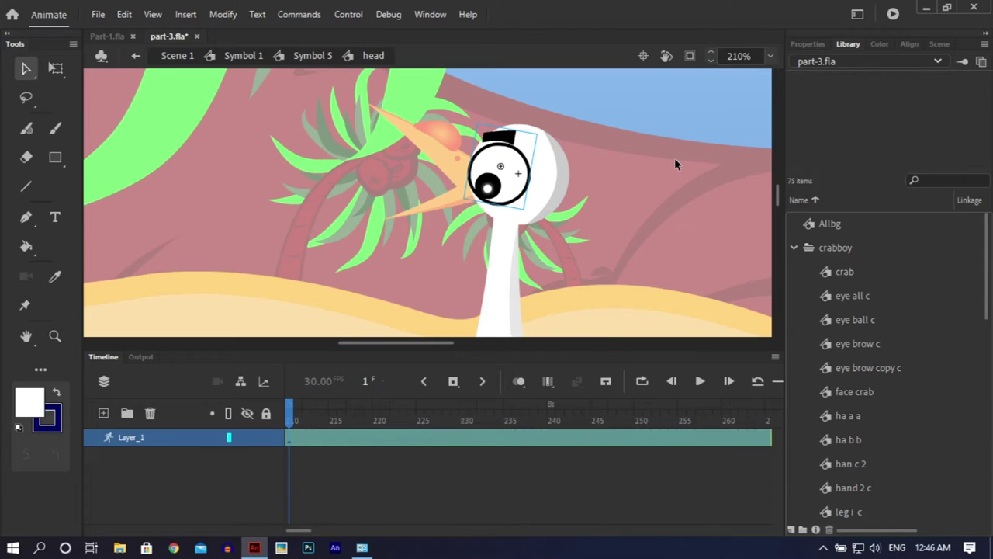
{"action": "left_click_drag", "start_coordinate": [437, 423], "coordinate": [524, 439]}
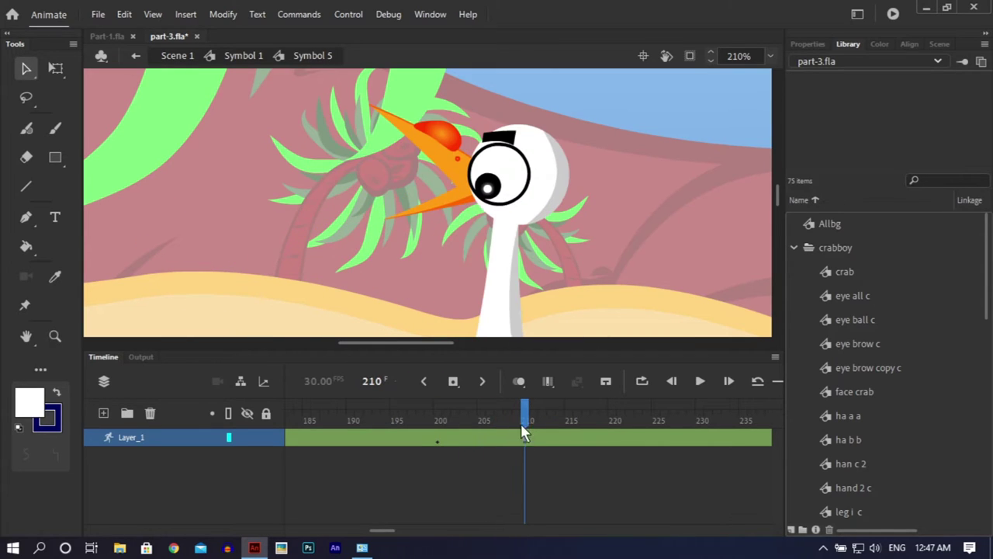
Open the eye symbol inside the heron's head and insert keyframes at frame 200 on the eyeball and eyebrow layers
{"action": "double_click", "coordinate": [489, 186]}
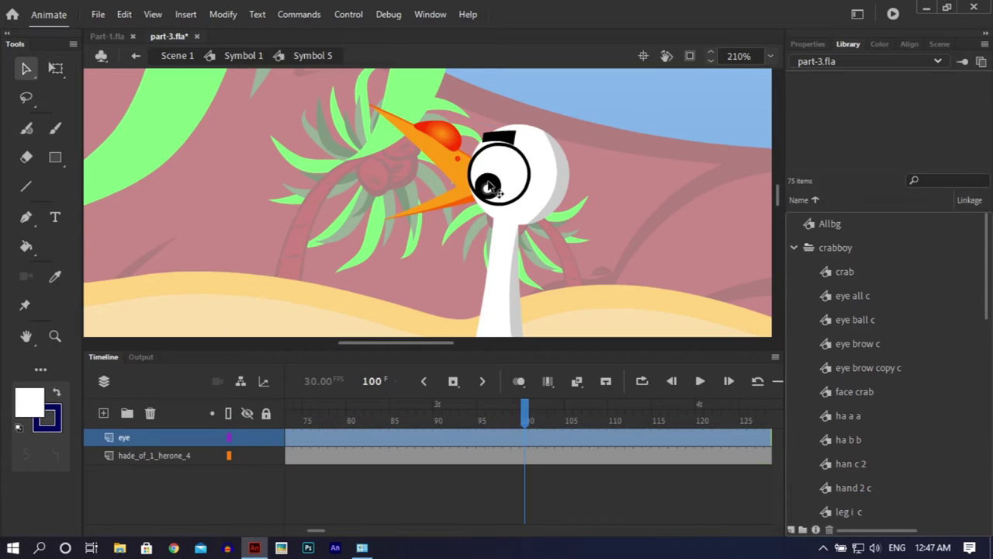
{"action": "double_click", "coordinate": [489, 187]}
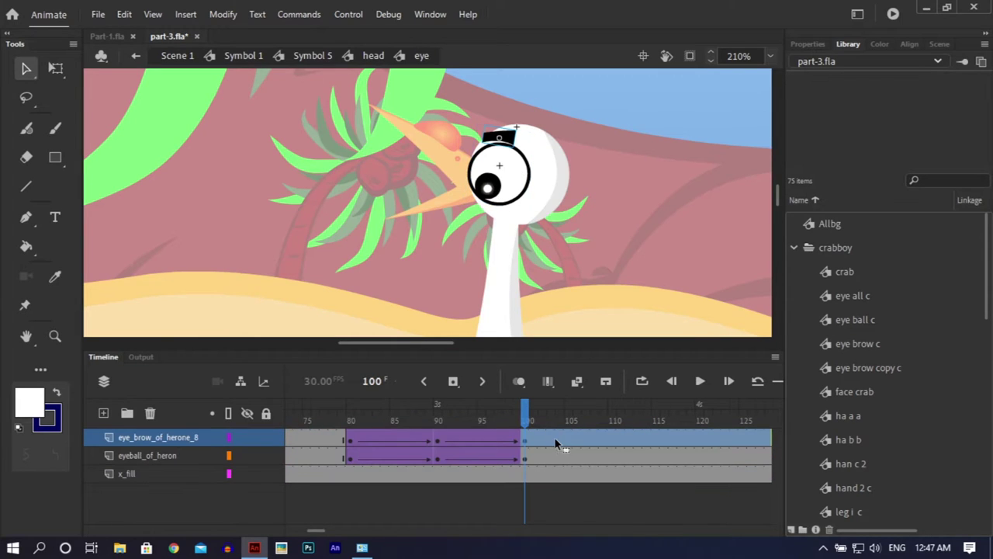
{"action": "left_click_drag", "start_coordinate": [531, 418], "coordinate": [613, 458]}
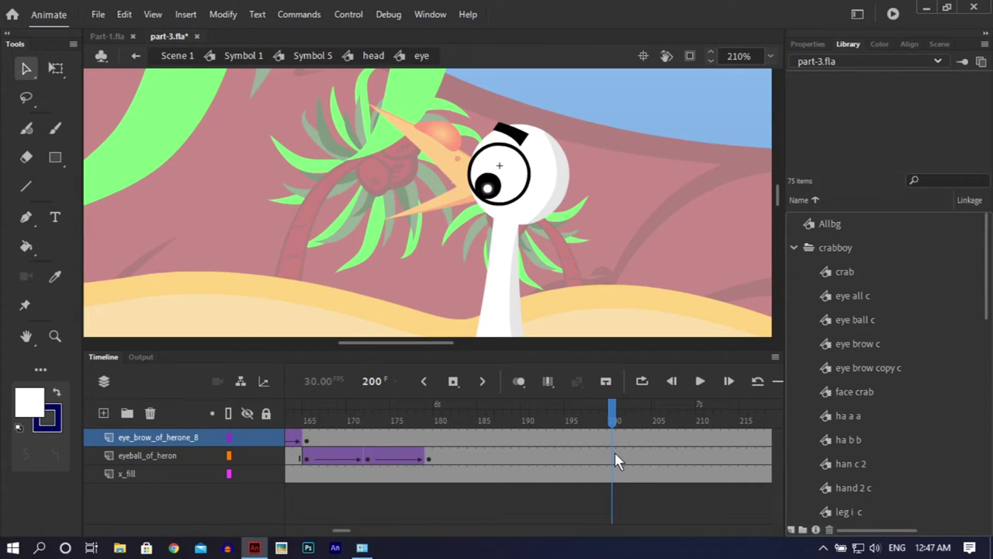
{"action": "left_click", "coordinate": [616, 458]}
{"action": "right_click", "coordinate": [616, 458]}
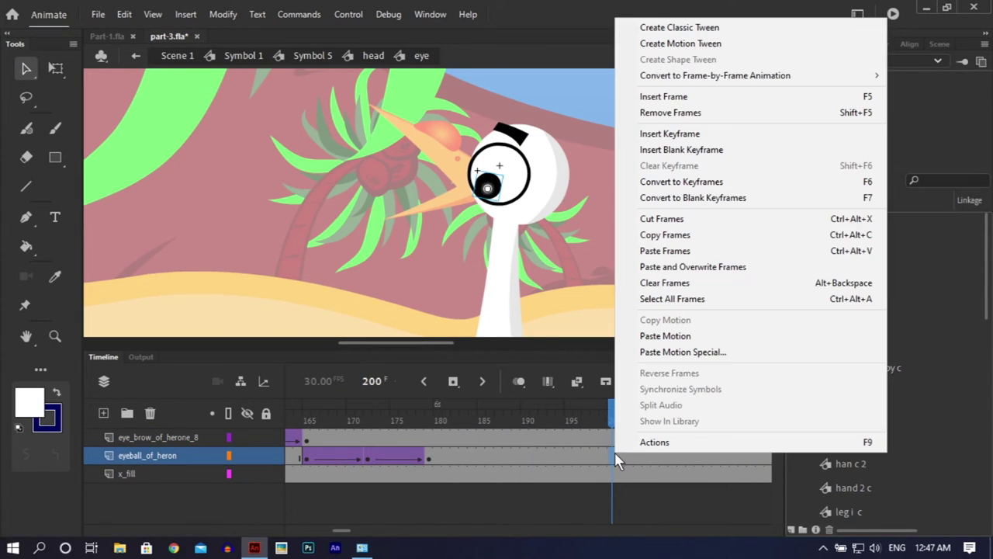
{"action": "left_click", "coordinate": [691, 136]}
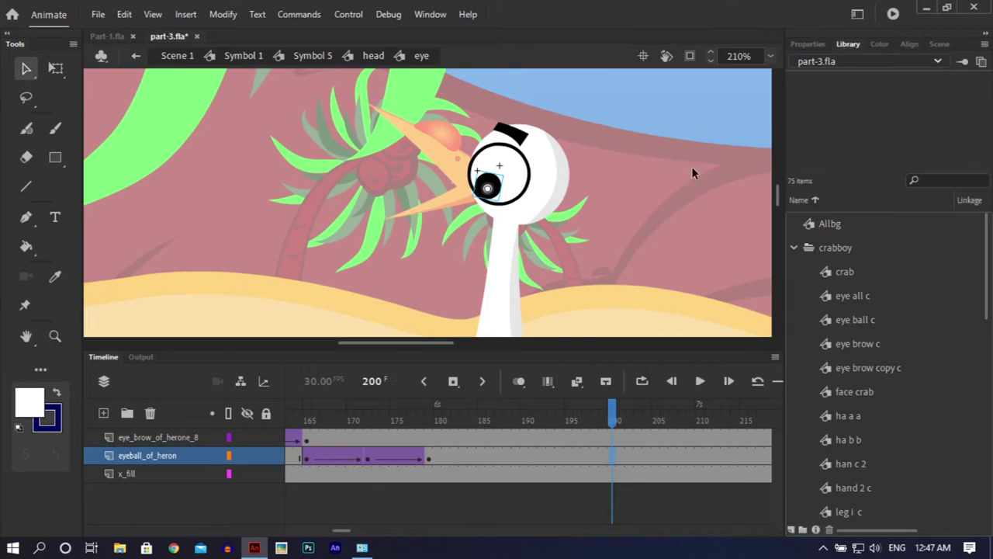
{"action": "left_click", "coordinate": [614, 436]}
{"action": "right_click", "coordinate": [614, 437]}
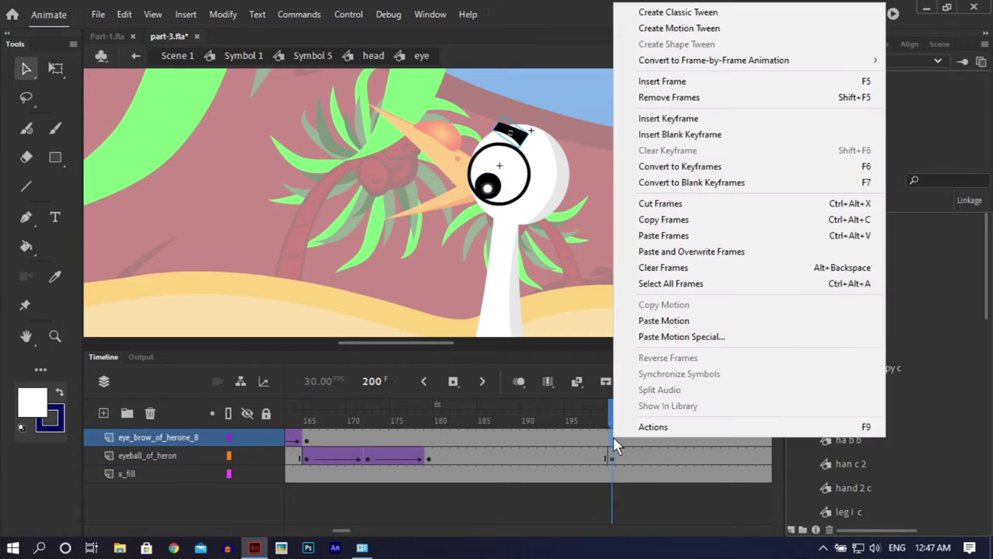
{"action": "left_click", "coordinate": [688, 120]}
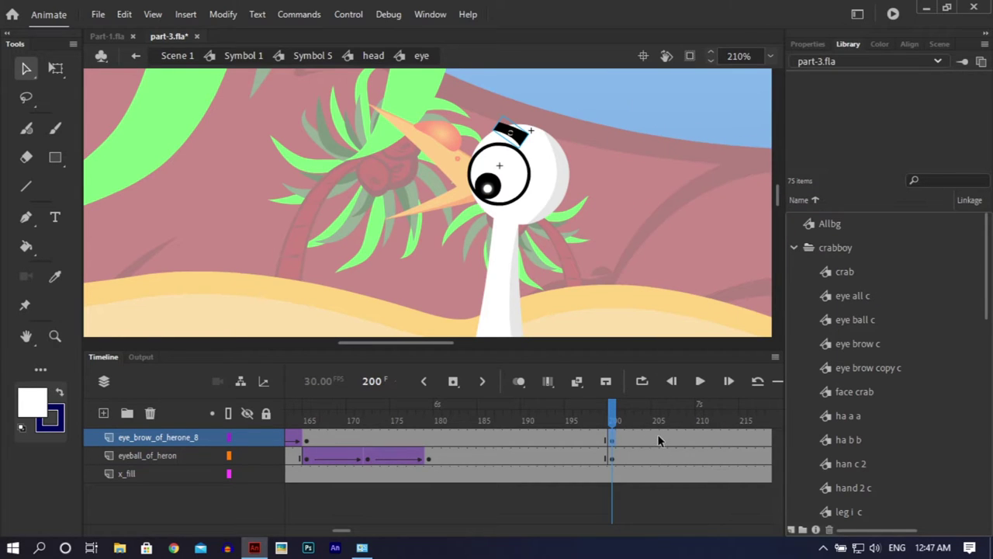
Insert keyframes at frame 205 on the eyebrow and eyeball layers and create classic tweens from frame 200 on both
{"action": "left_click", "coordinate": [658, 440]}
{"action": "left_click", "coordinate": [657, 455]}
{"action": "right_click", "coordinate": [657, 454]}
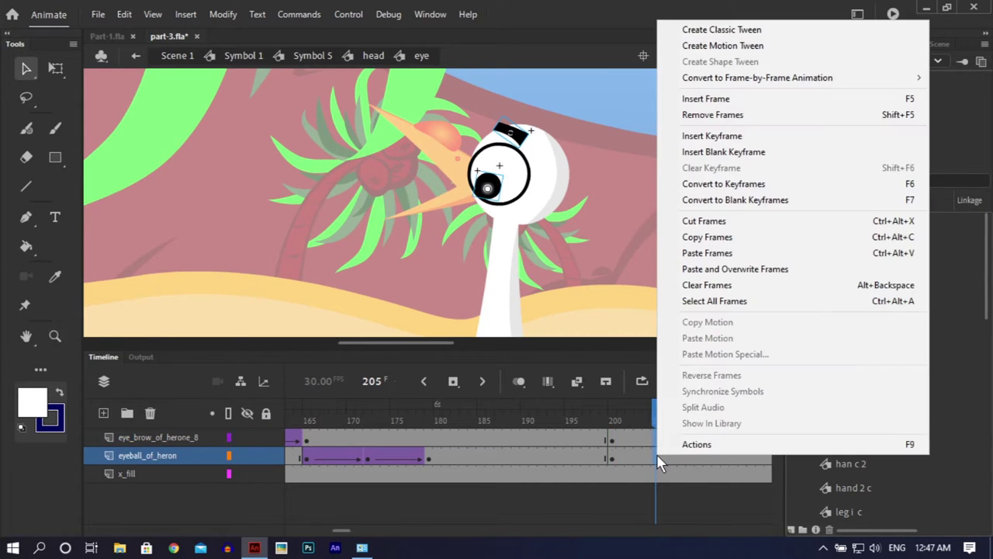
{"action": "left_click", "coordinate": [722, 137]}
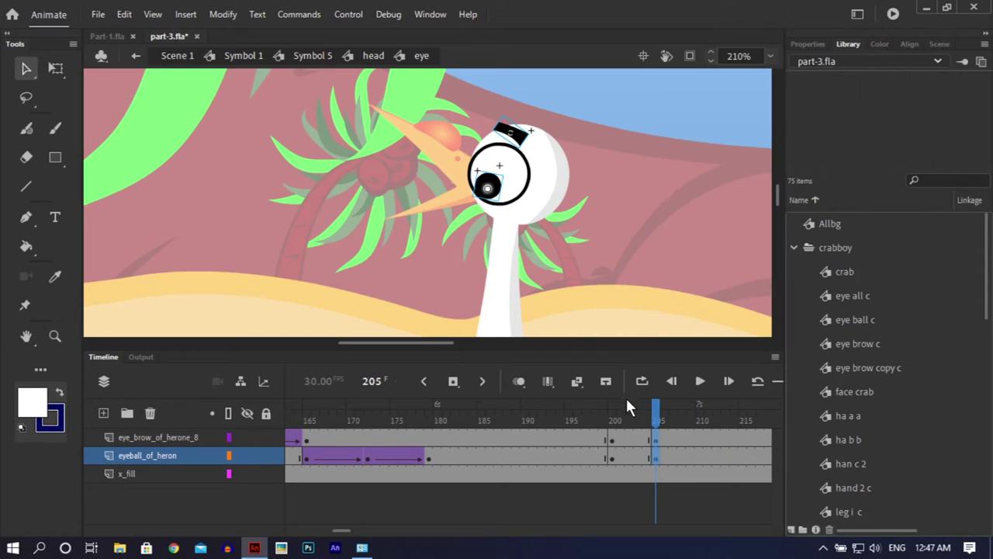
{"action": "left_click", "coordinate": [614, 456]}
{"action": "right_click", "coordinate": [615, 455]}
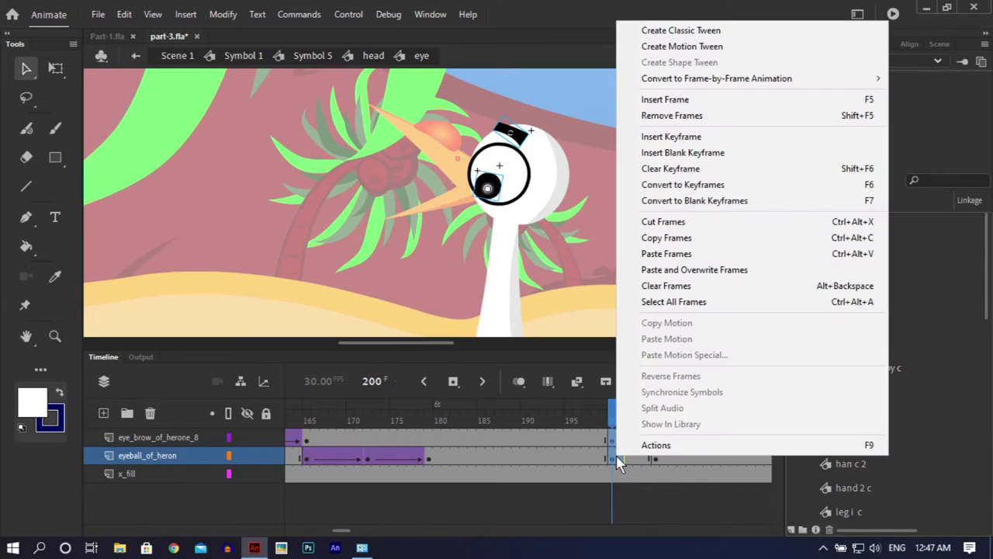
{"action": "left_click", "coordinate": [669, 32]}
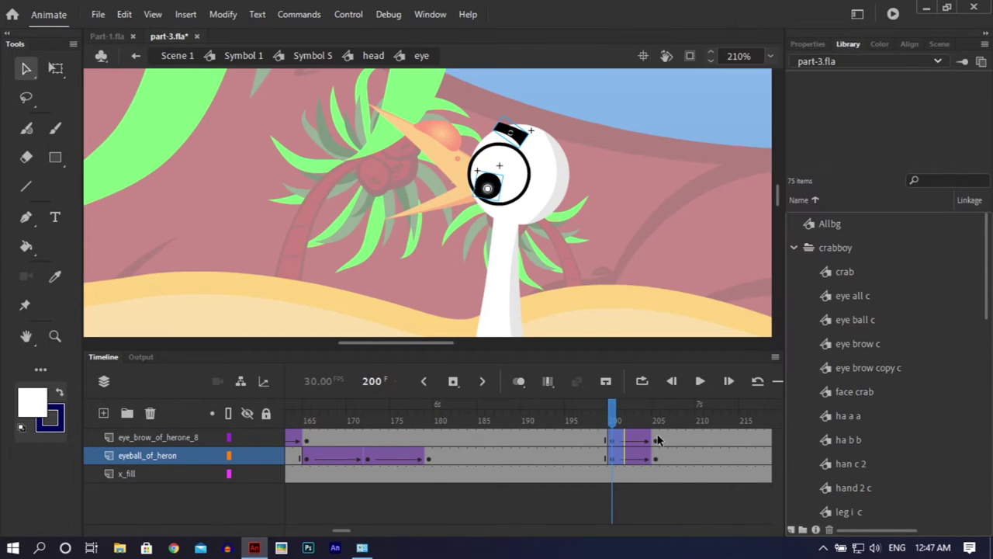
At frame 205, lower the eyebrow onto the eye's upper edge and rotate it to a steeper slant
{"action": "left_click", "coordinate": [657, 440]}
{"action": "left_click", "coordinate": [626, 235]}
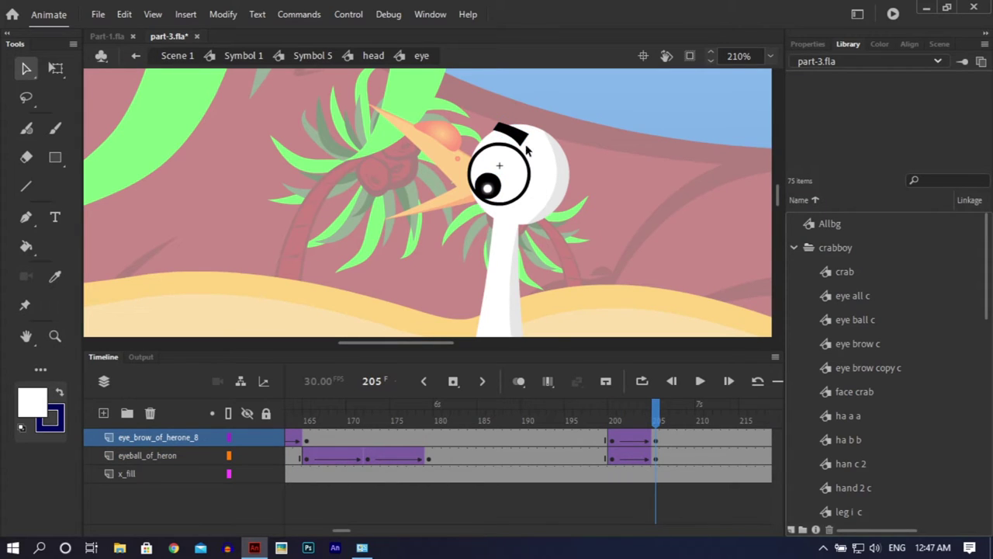
{"action": "left_click_drag", "start_coordinate": [525, 150], "coordinate": [536, 155]}
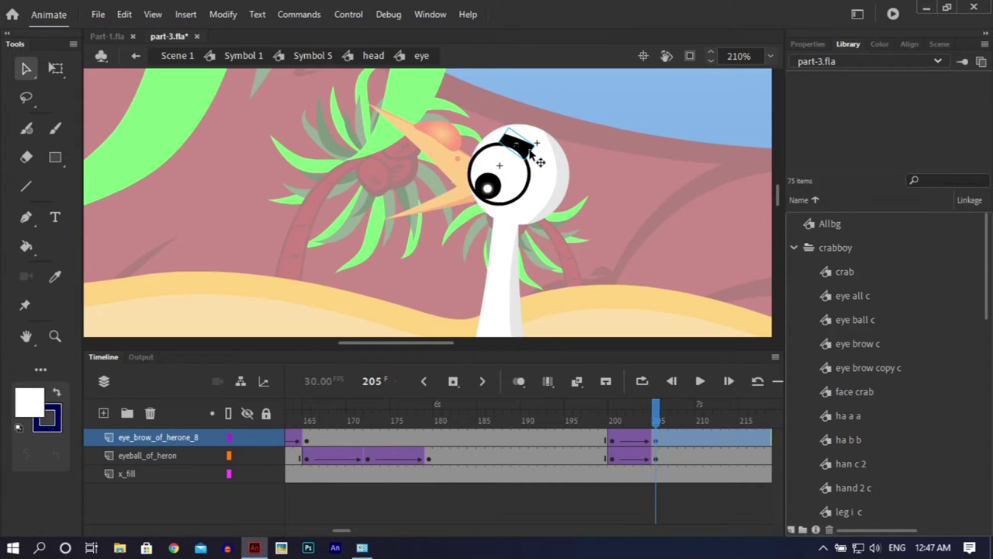
{"action": "key", "text": "q"}
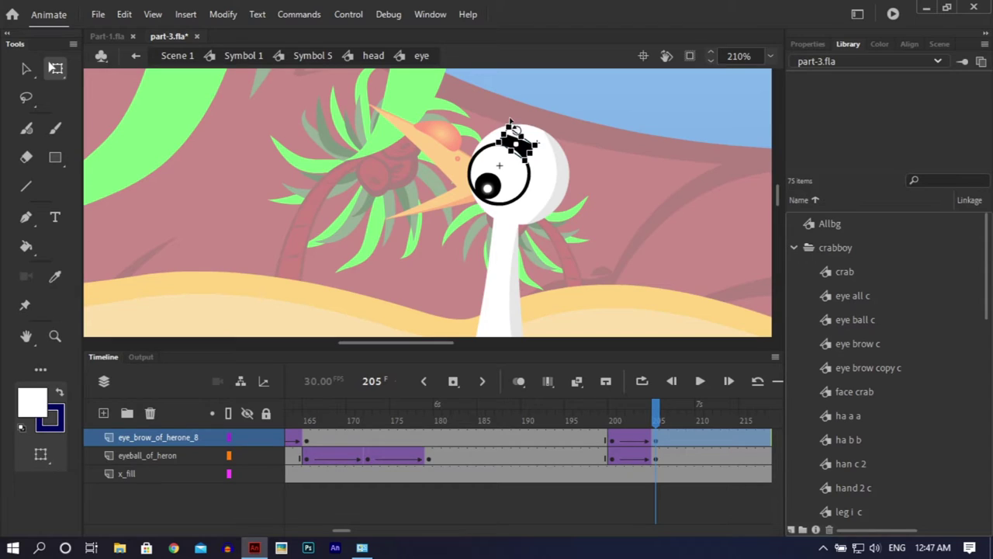
{"action": "left_click_drag", "start_coordinate": [510, 124], "coordinate": [515, 115]}
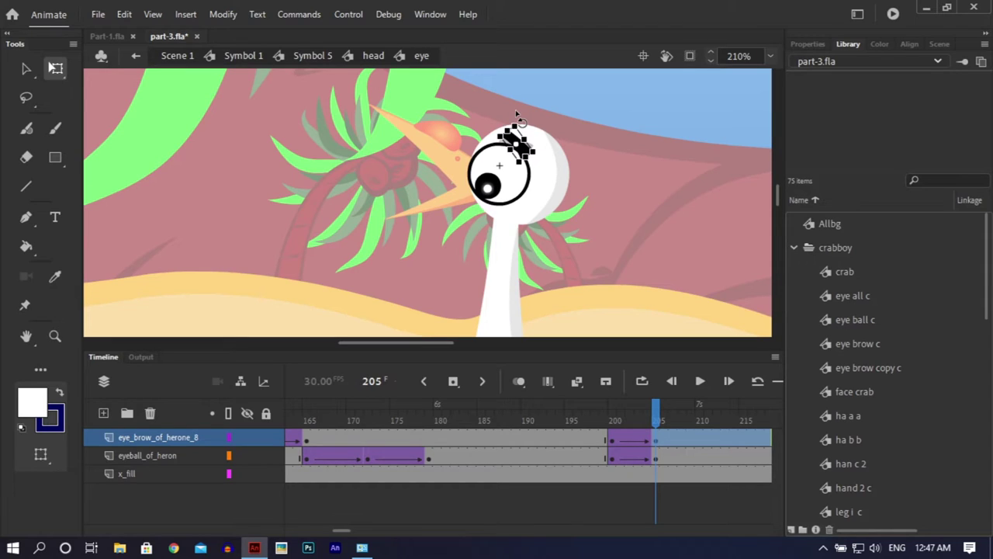
Flatten the pupil into a thin ellipse at frame 205 and move it up toward the centre of the eye
{"action": "left_click", "coordinate": [490, 194]}
{"action": "left_click_drag", "start_coordinate": [491, 166], "coordinate": [514, 197]}
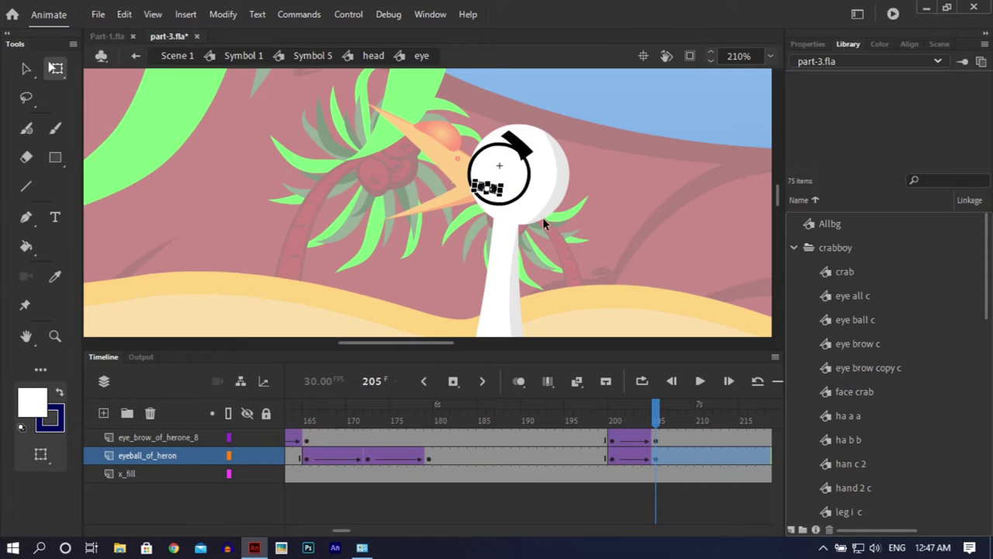
{"action": "left_click", "coordinate": [575, 249]}
{"action": "left_click", "coordinate": [489, 185]}
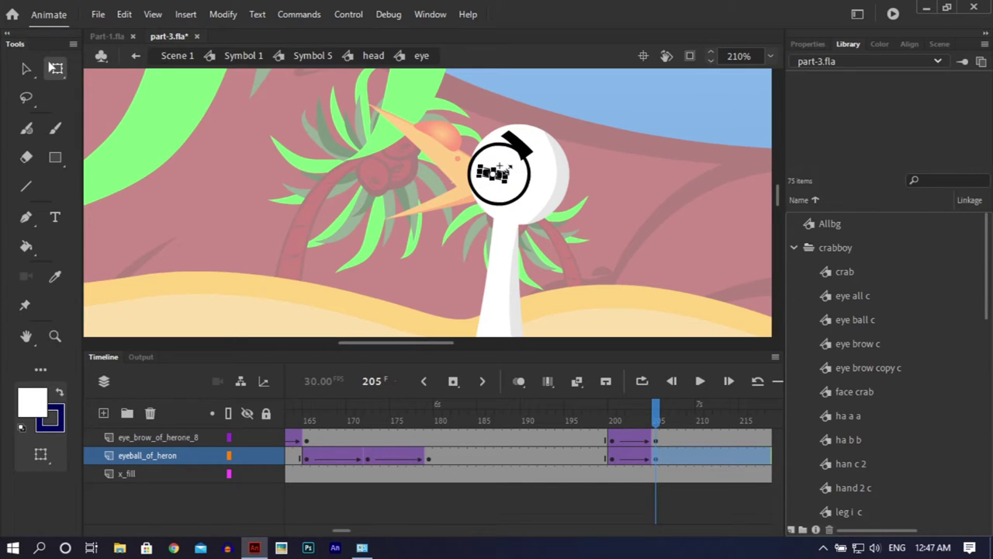
Exit the eye and head symbols back to the Symbol 5 rig and save the file
{"action": "left_click", "coordinate": [598, 246]}
{"action": "double_click", "coordinate": [598, 241]}
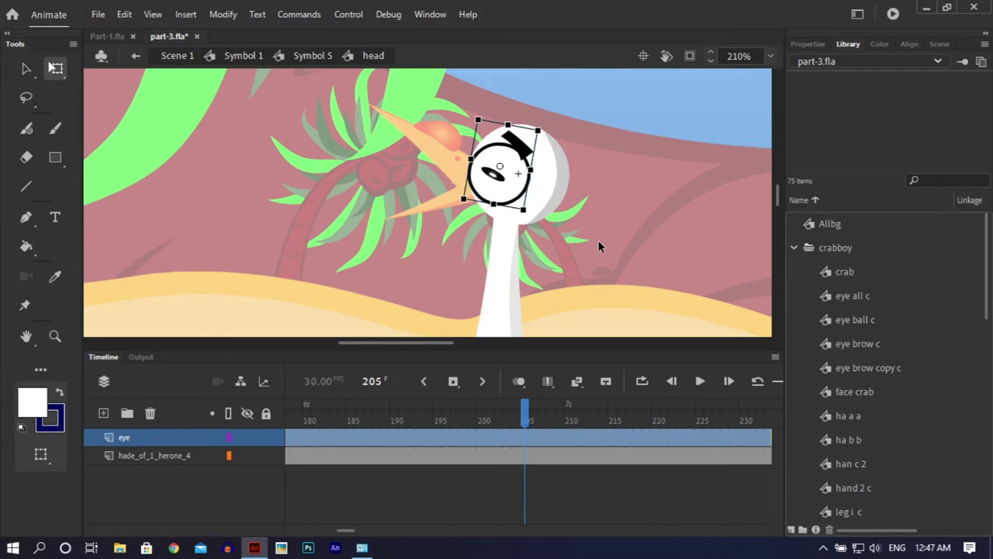
{"action": "double_click", "coordinate": [598, 247]}
{"action": "key", "text": "ctrl+s"}
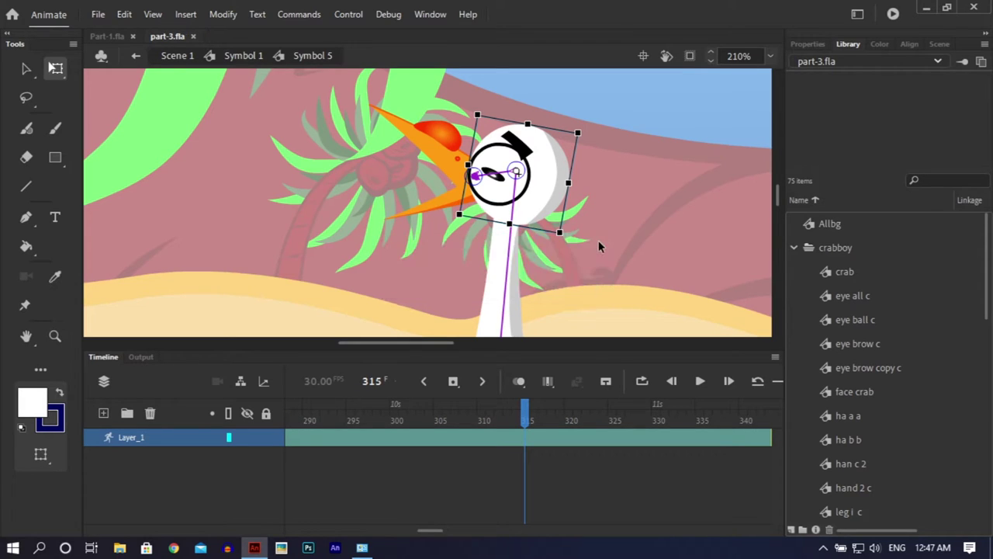
At frame 210, set the head graphic's first looping frame to 210
{"action": "left_click", "coordinate": [636, 291]}
{"action": "left_click_drag", "start_coordinate": [528, 415], "coordinate": [478, 439]}
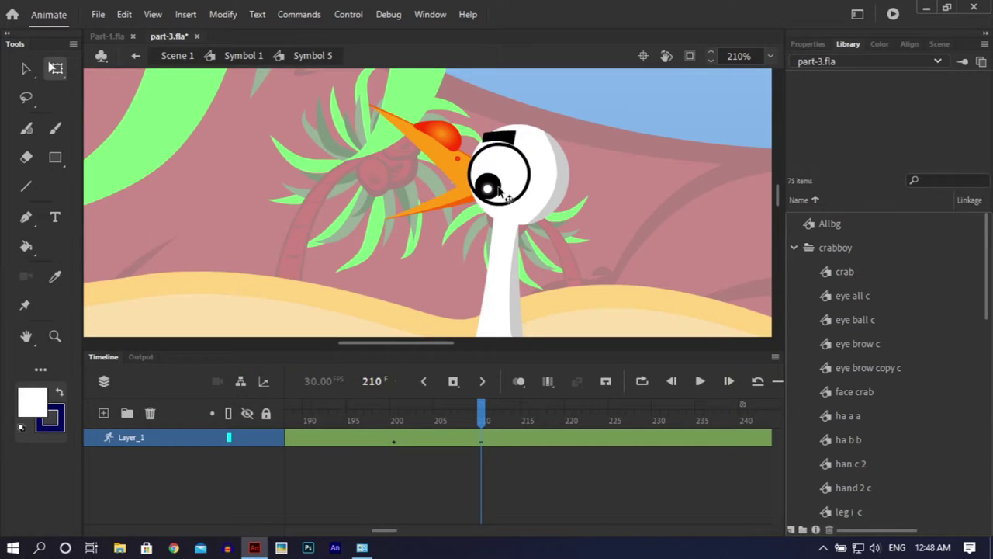
{"action": "left_click", "coordinate": [500, 194]}
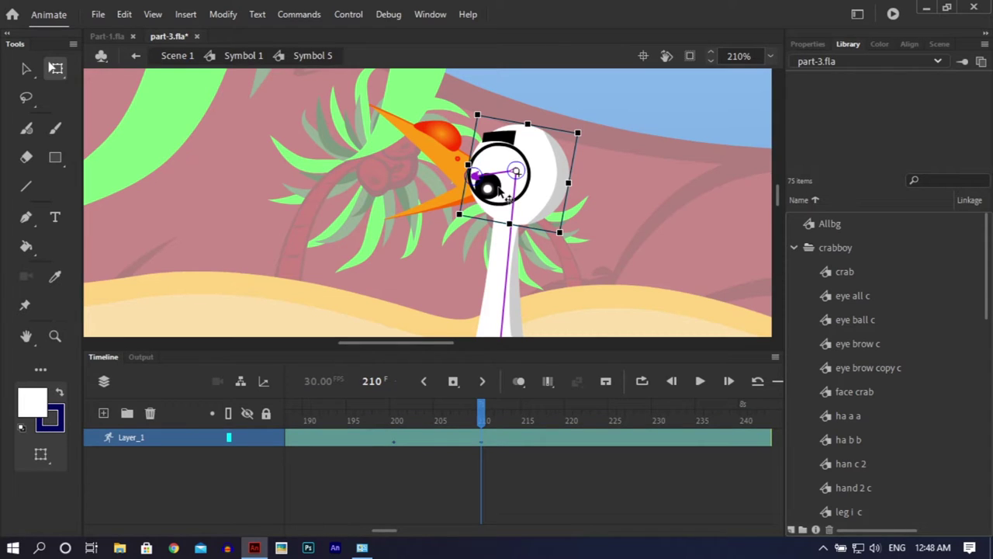
{"action": "left_click", "coordinate": [806, 43]}
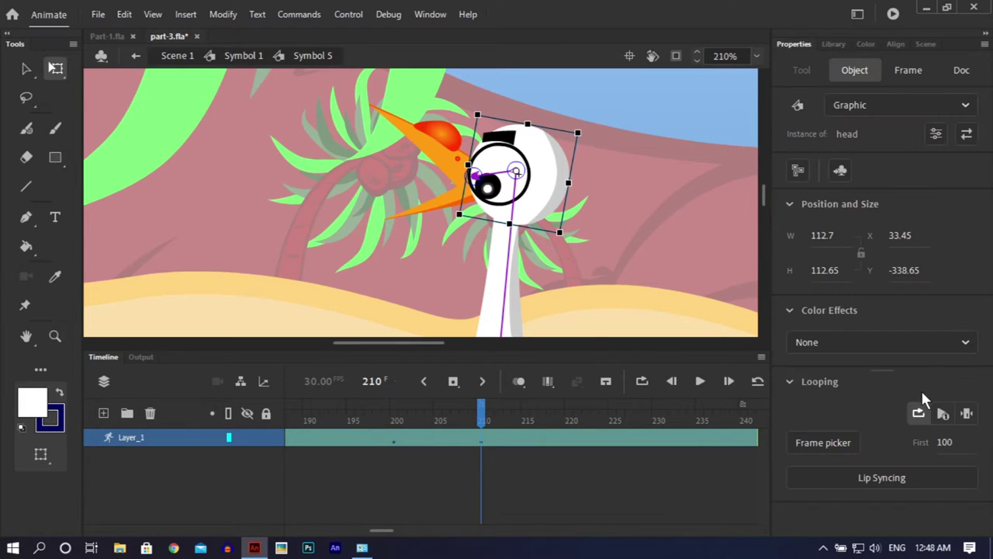
{"action": "type", "text": "210"}
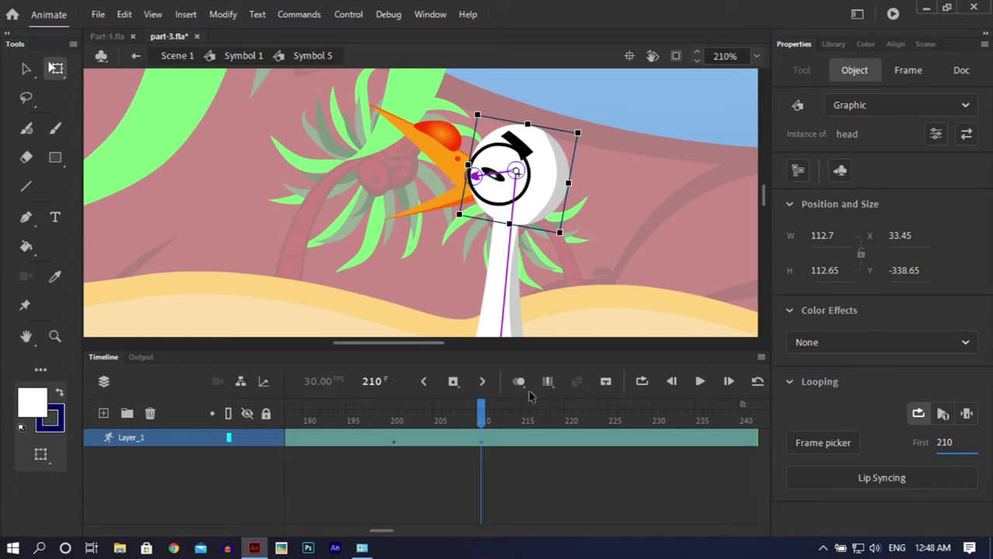
{"action": "mouse_move", "coordinate": [482, 421]}
{"action": "left_mouse_down"}
{"action": "mouse_move", "coordinate": [402, 431]}
{"action": "mouse_move", "coordinate": [480, 428]}
{"action": "left_mouse_up"}
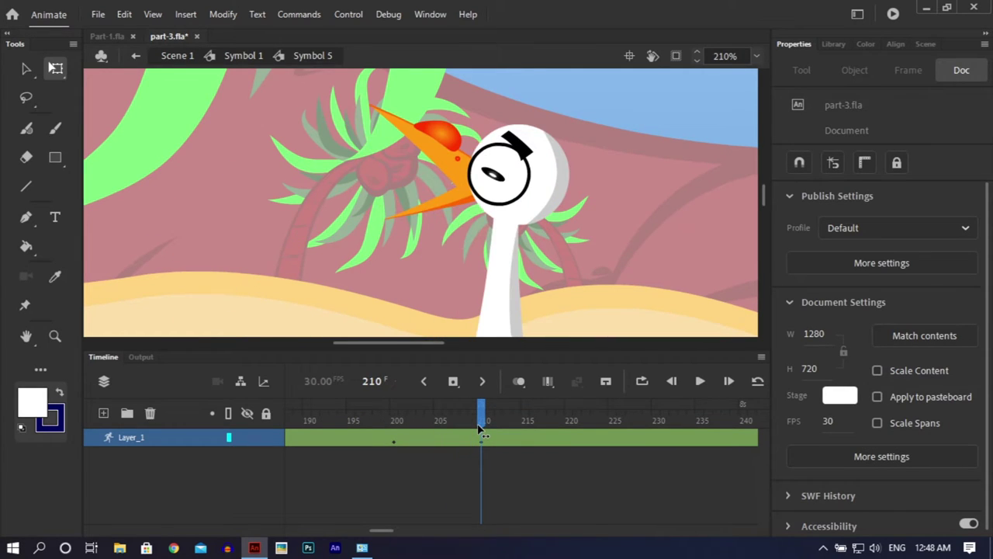
At frame 210, tilt the heron's neck backward and raise both wings up behind its body
{"action": "key", "text": "ctrl+minus"}
{"action": "key", "text": "ctrl+minus"}
{"action": "mouse_move", "coordinate": [480, 429]}
{"action": "left_mouse_down"}
{"action": "mouse_move", "coordinate": [420, 421]}
{"action": "mouse_move", "coordinate": [498, 421]}
{"action": "mouse_move", "coordinate": [484, 420]}
{"action": "left_mouse_up"}
{"action": "key", "text": "ctrl+equal"}
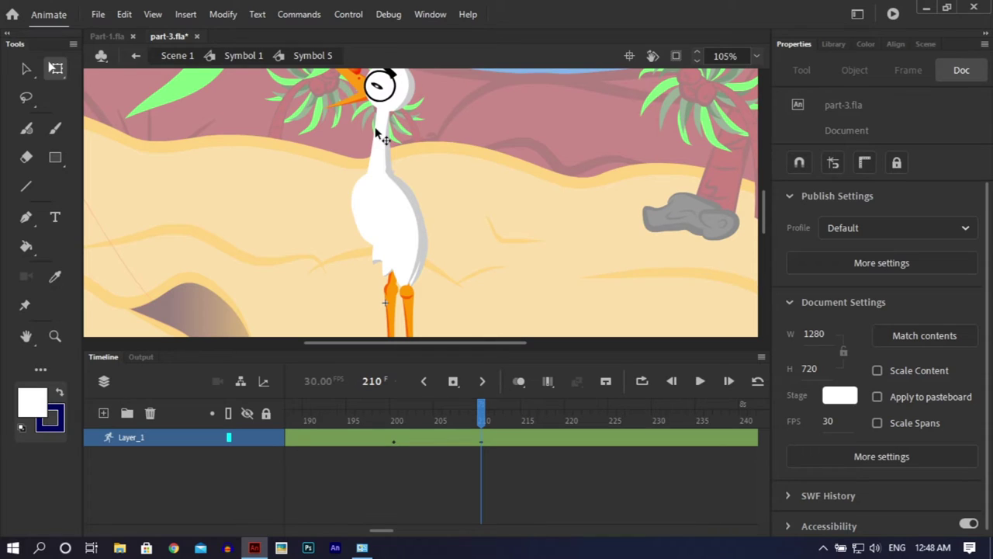
{"action": "key", "text": "v"}
{"action": "left_click", "coordinate": [391, 135]}
{"action": "left_click", "coordinate": [432, 249]}
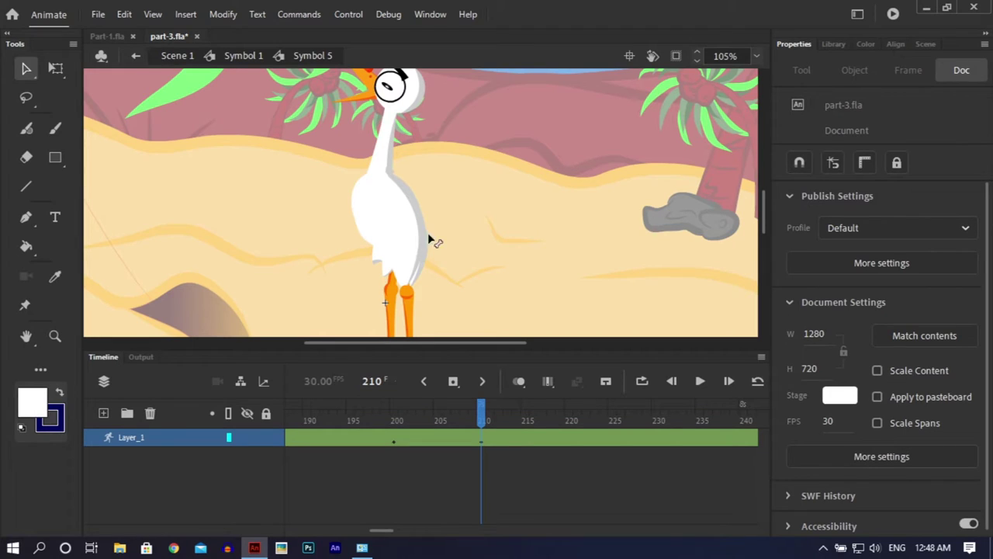
{"action": "left_click_drag", "start_coordinate": [432, 237], "coordinate": [472, 177]}
{"action": "left_click_drag", "start_coordinate": [422, 262], "coordinate": [484, 149]}
{"action": "left_click", "coordinate": [522, 278]}
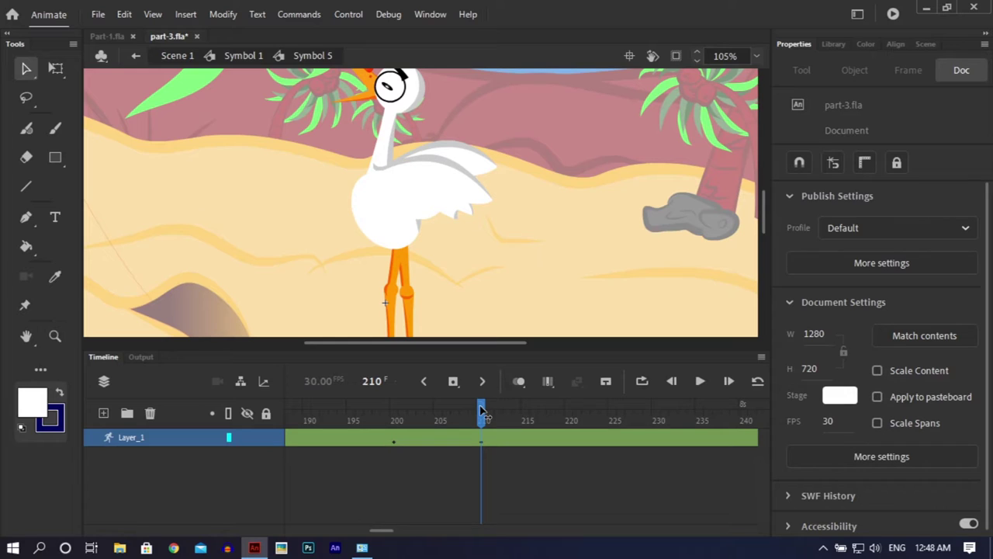
Pose the heron's legs at frame 210 with one knee raised forward and the other lower leg swung backward
{"action": "left_click_drag", "start_coordinate": [764, 213], "coordinate": [762, 224]}
{"action": "mouse_move", "coordinate": [481, 407]}
{"action": "left_mouse_down"}
{"action": "mouse_move", "coordinate": [396, 407]}
{"action": "mouse_move", "coordinate": [481, 412]}
{"action": "left_mouse_up"}
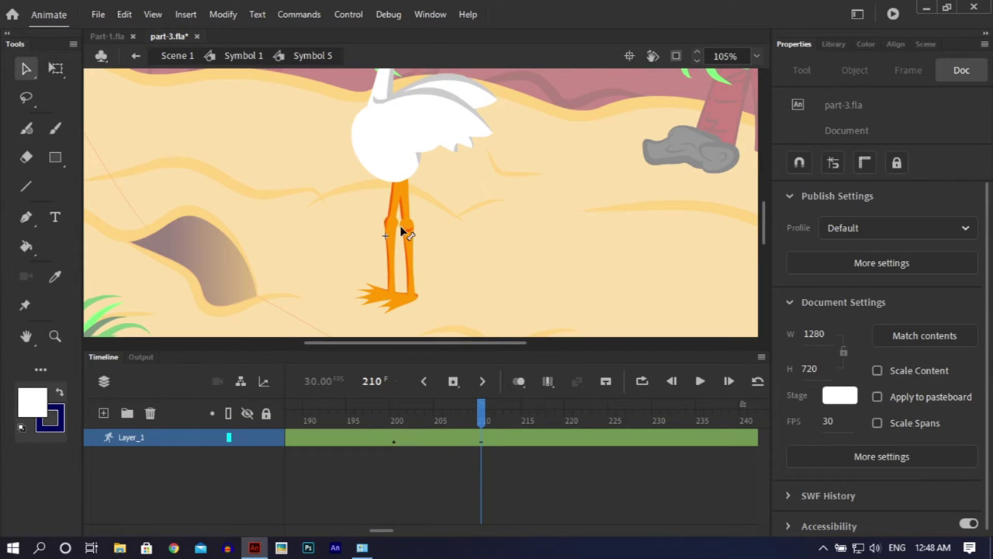
{"action": "left_click_drag", "start_coordinate": [399, 259], "coordinate": [380, 235]}
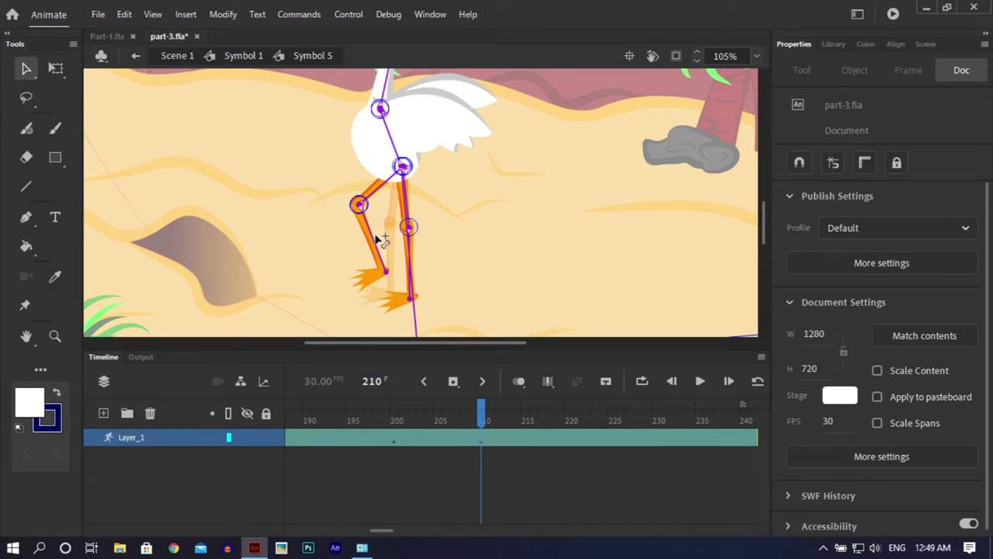
{"action": "left_click_drag", "start_coordinate": [412, 268], "coordinate": [454, 259]}
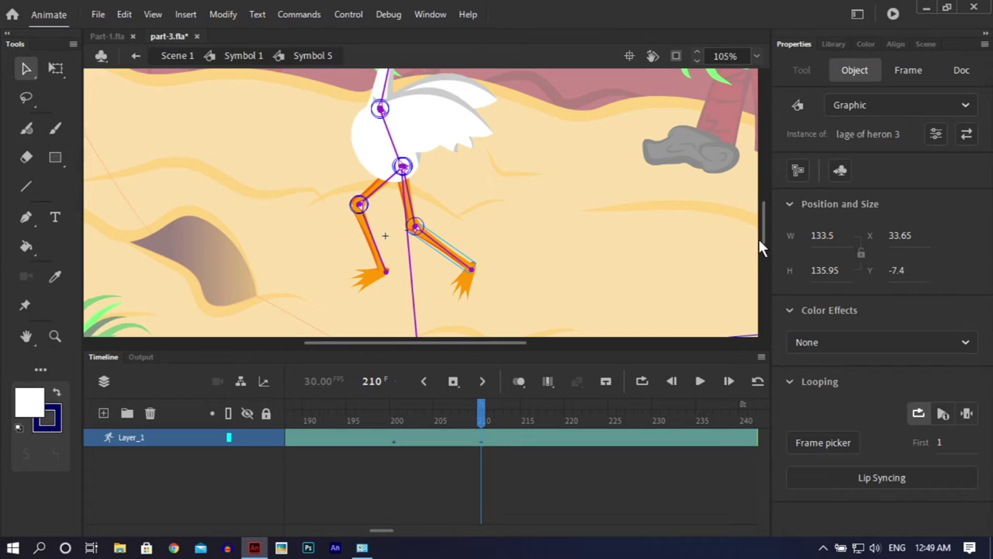
{"action": "mouse_move", "coordinate": [761, 237]}
{"action": "left_mouse_down"}
{"action": "mouse_move", "coordinate": [764, 217]}
{"action": "mouse_move", "coordinate": [762, 229]}
{"action": "left_mouse_up"}
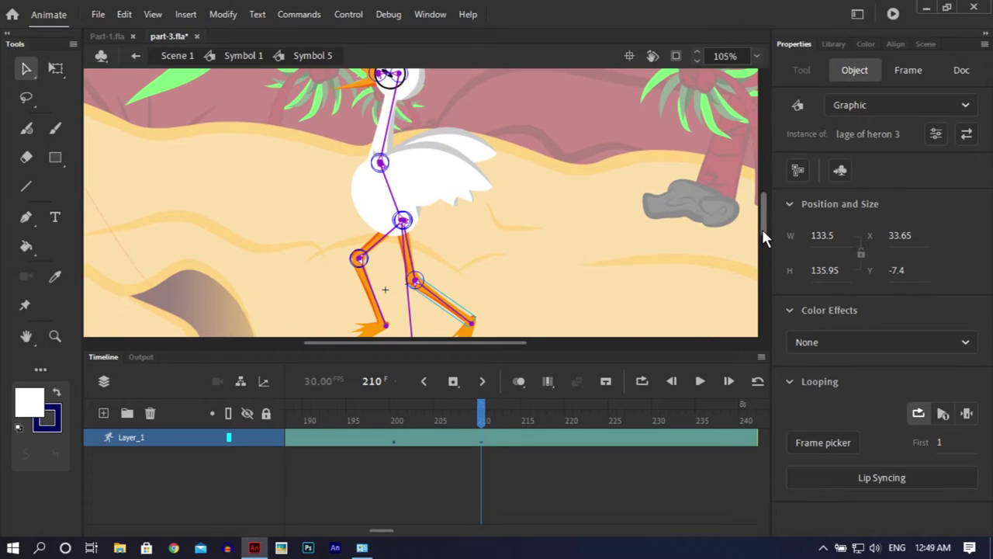
{"action": "mouse_move", "coordinate": [384, 319]}
{"action": "left_mouse_down"}
{"action": "mouse_move", "coordinate": [374, 308]}
{"action": "mouse_move", "coordinate": [380, 318]}
{"action": "left_mouse_up"}
{"action": "left_click_drag", "start_coordinate": [485, 411], "coordinate": [362, 407]}
{"action": "left_click_drag", "start_coordinate": [458, 403], "coordinate": [481, 405]}
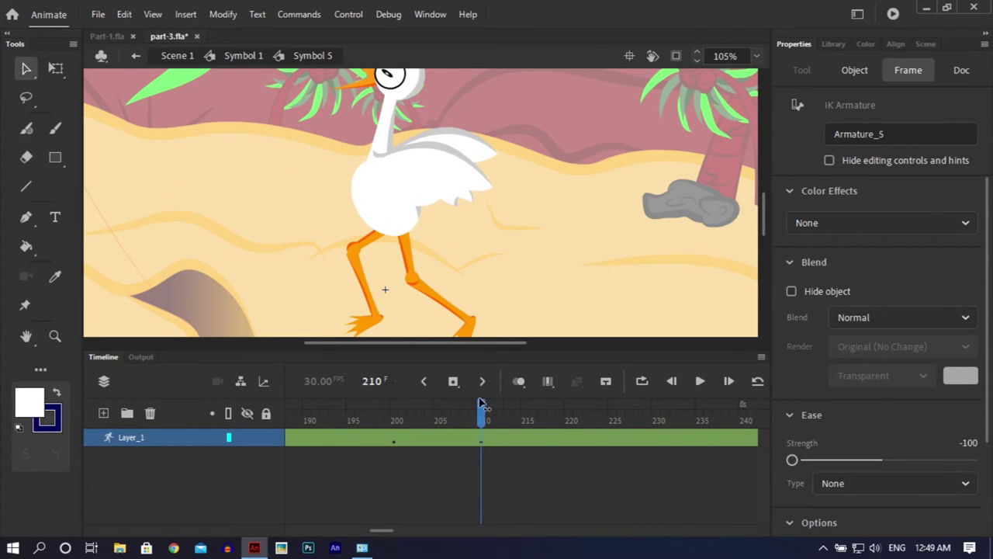
Return to Symbol 1, move the heron instance at frame 210 slightly upward to about Y 61.85, and save the file
{"action": "double_click", "coordinate": [546, 283]}
{"action": "mouse_move", "coordinate": [526, 422]}
{"action": "left_mouse_down"}
{"action": "mouse_move", "coordinate": [428, 405]}
{"action": "mouse_move", "coordinate": [524, 402]}
{"action": "left_mouse_up"}
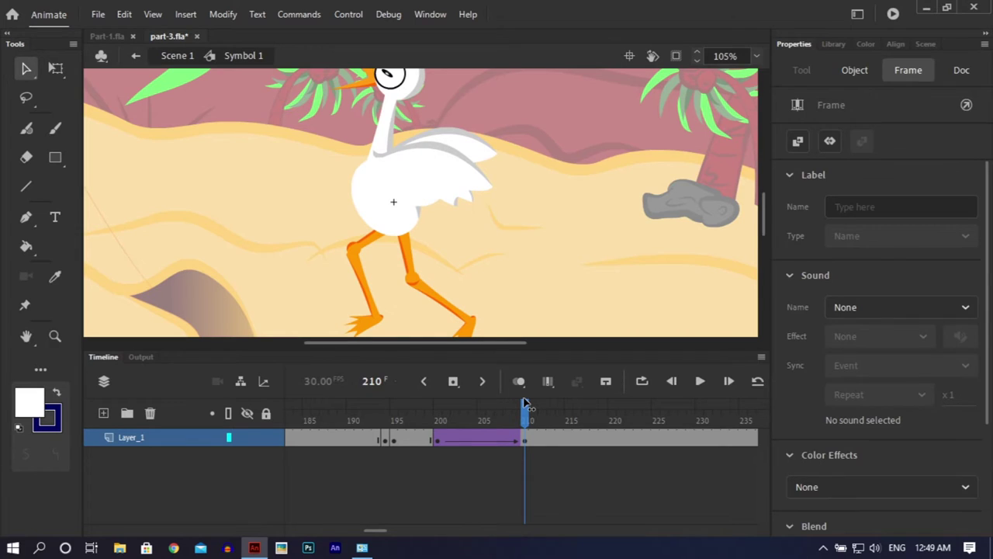
{"action": "left_click", "coordinate": [738, 278]}
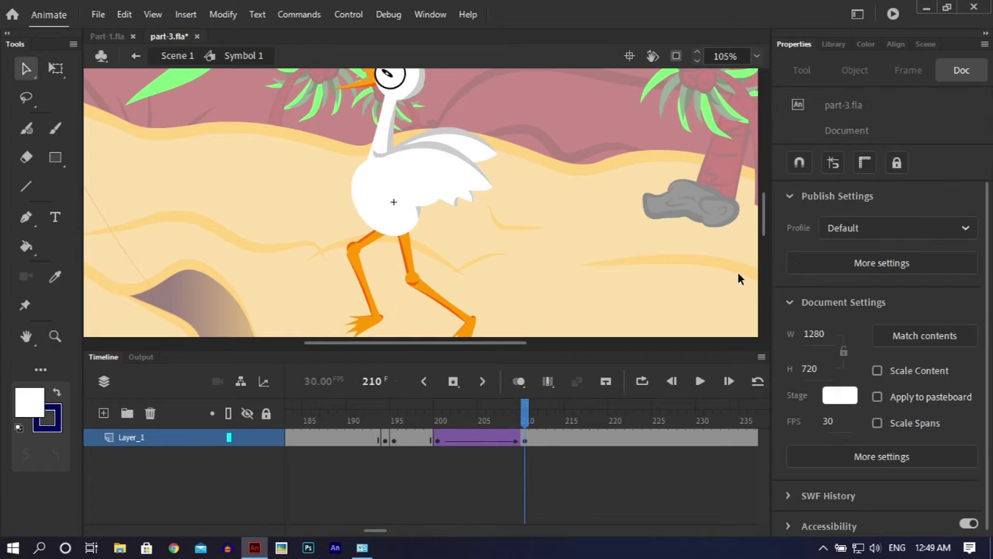
{"action": "left_click", "coordinate": [756, 51]}
{"action": "left_click", "coordinate": [763, 89]}
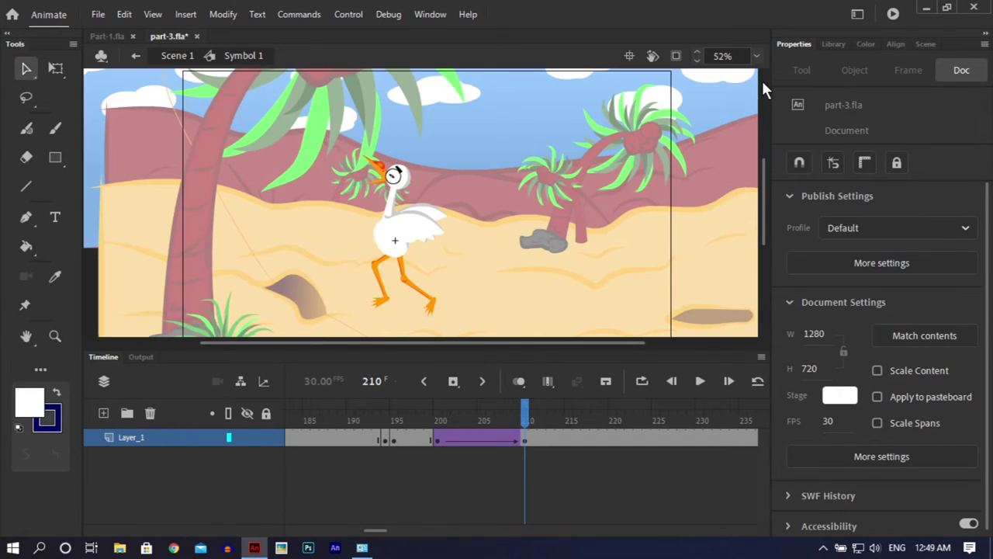
{"action": "mouse_move", "coordinate": [526, 412]}
{"action": "left_mouse_down"}
{"action": "mouse_move", "coordinate": [439, 425]}
{"action": "mouse_move", "coordinate": [526, 417]}
{"action": "left_mouse_up"}
{"action": "left_click", "coordinate": [410, 225]}
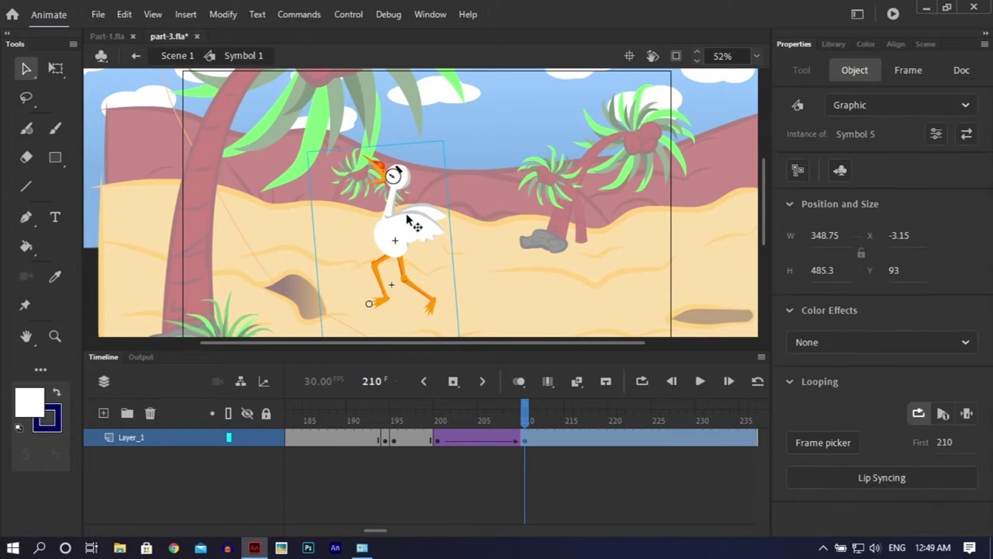
{"action": "key", "text": "q"}
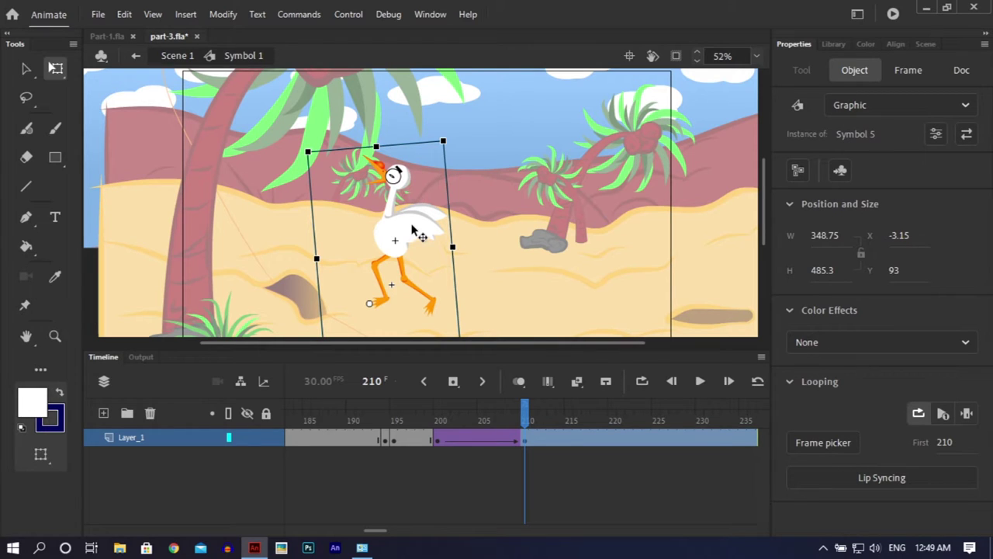
{"action": "left_click_drag", "start_coordinate": [411, 228], "coordinate": [414, 213]}
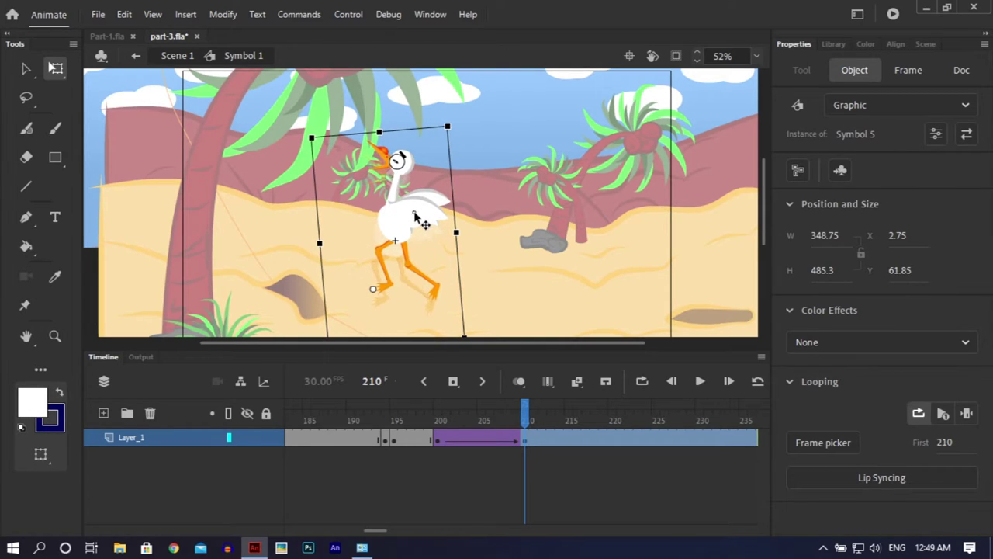
{"action": "mouse_move", "coordinate": [526, 414]}
{"action": "left_mouse_down"}
{"action": "mouse_move", "coordinate": [466, 419]}
{"action": "mouse_move", "coordinate": [542, 420]}
{"action": "left_mouse_up"}
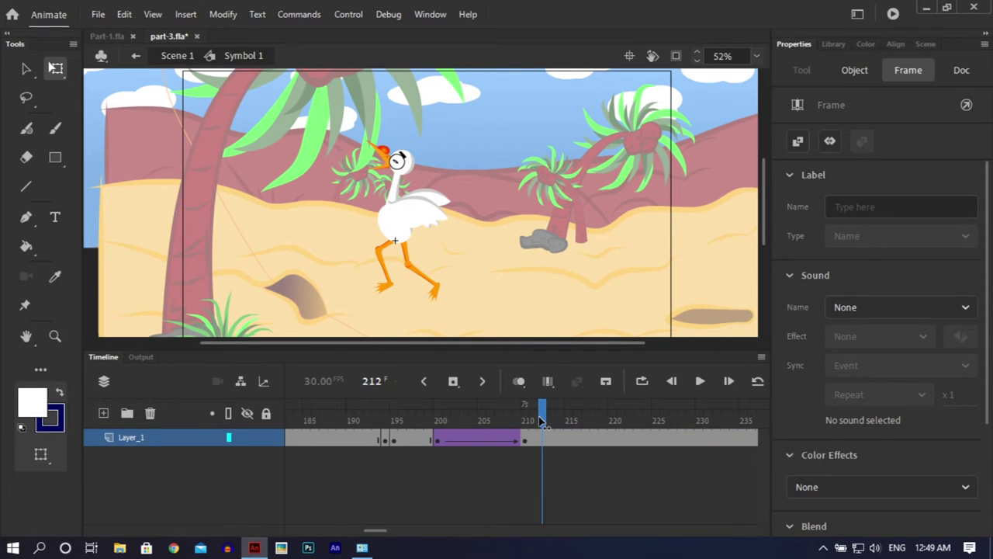
{"action": "key", "text": "ctrl+s"}
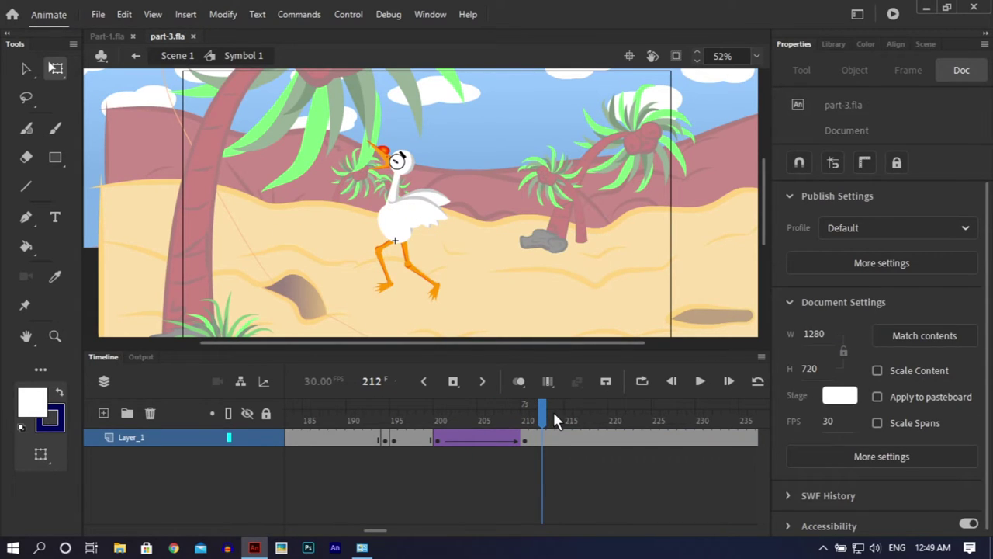
Play back the heron's jump from around frame 195 and review the motion through frame 210
{"action": "left_click_drag", "start_coordinate": [548, 411], "coordinate": [613, 423]}
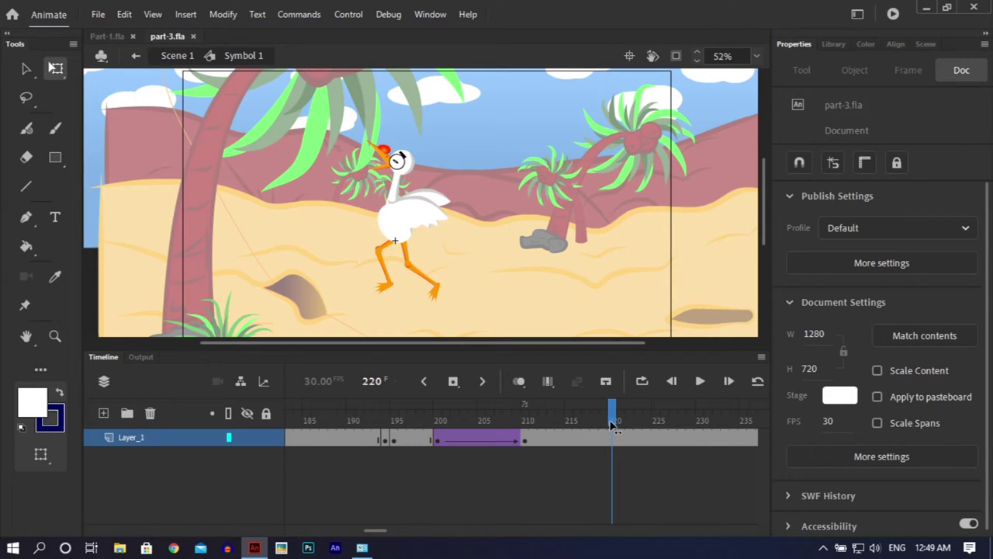
{"action": "left_click", "coordinate": [609, 437]}
{"action": "left_click", "coordinate": [614, 439]}
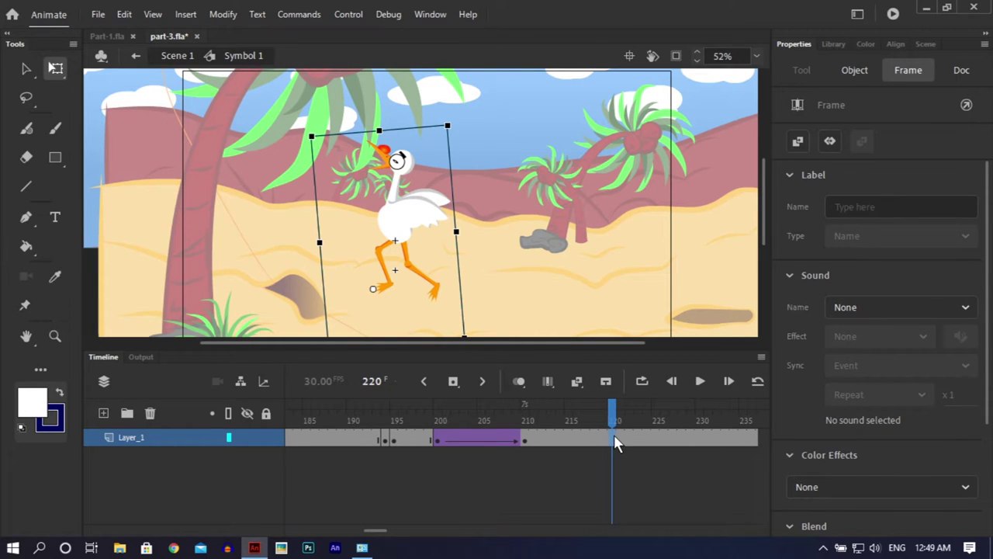
{"action": "left_click_drag", "start_coordinate": [597, 408], "coordinate": [392, 433]}
{"action": "key", "text": "Return"}
{"action": "key", "text": "Return"}
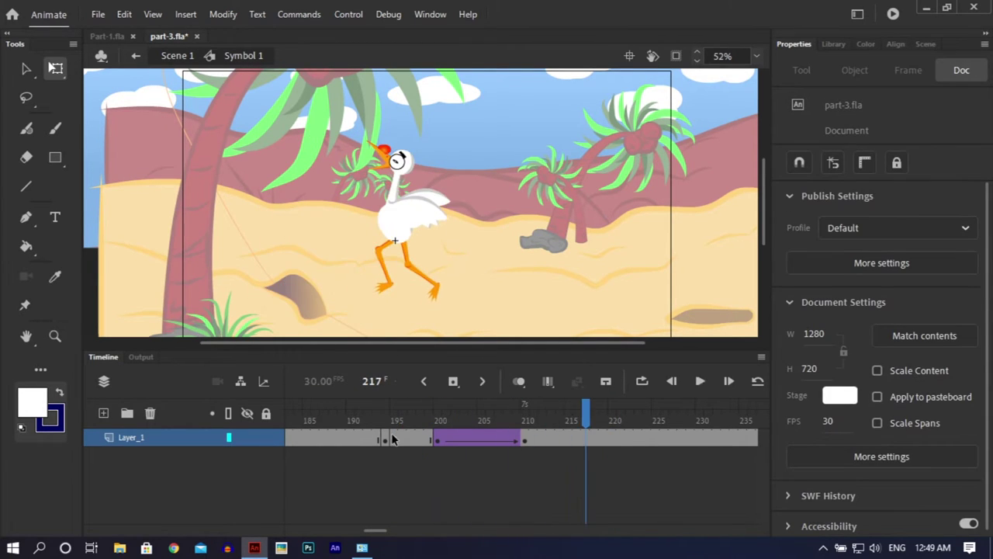
{"action": "left_click", "coordinate": [452, 411]}
{"action": "left_click_drag", "start_coordinate": [453, 413], "coordinate": [525, 424]}
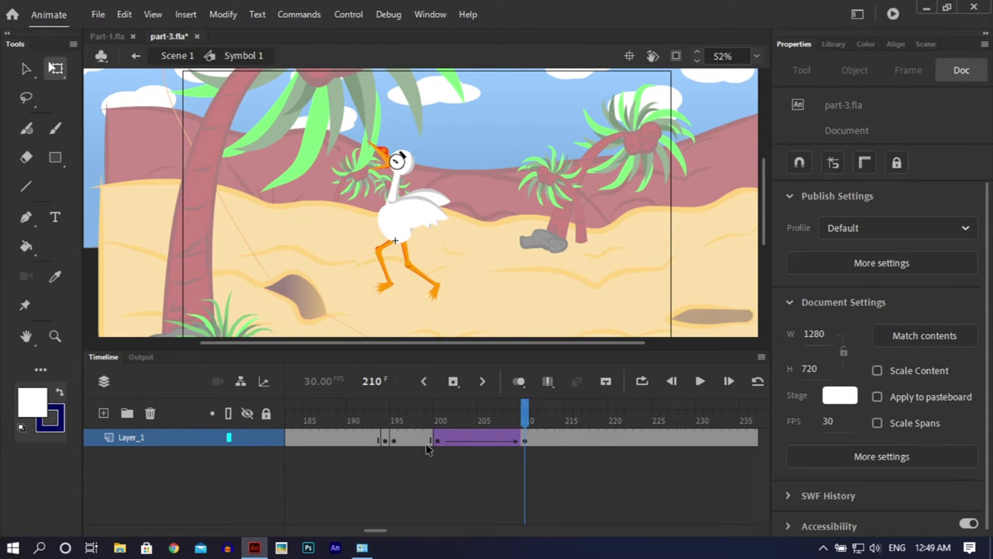
Set the classic tween starting at frame 200 to an ease-out of 70 and play back the jump
{"action": "left_click", "coordinate": [436, 439]}
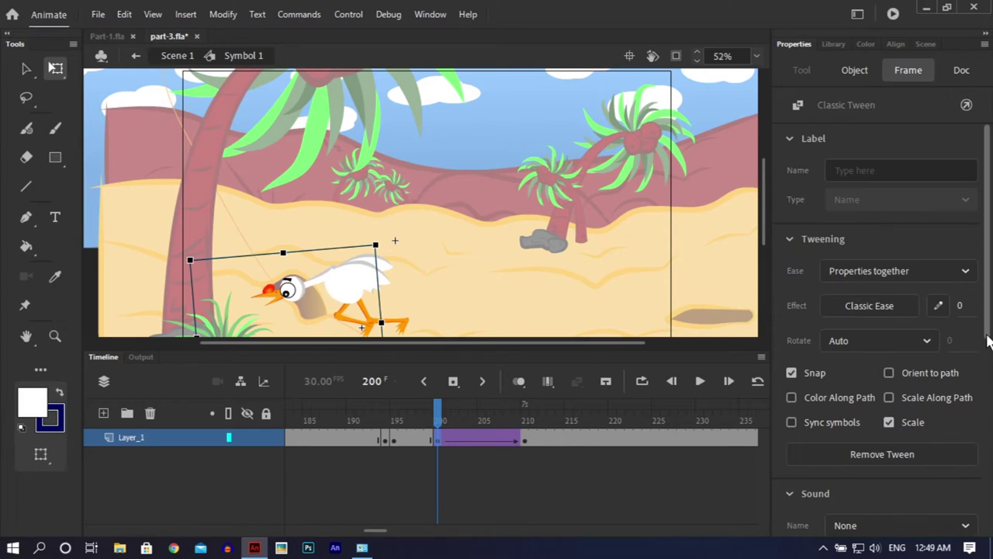
{"action": "left_click_drag", "start_coordinate": [960, 306], "coordinate": [987, 305]}
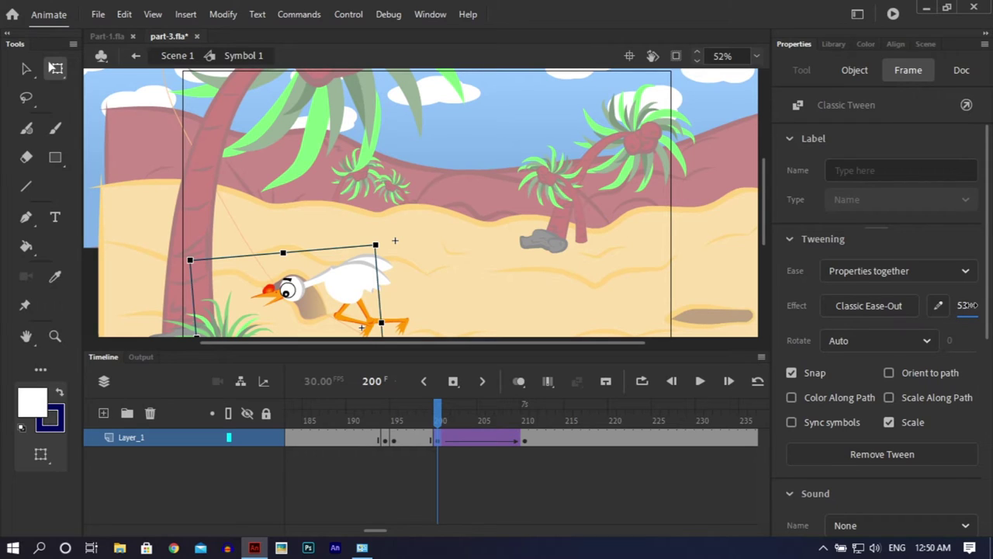
{"action": "left_click_drag", "start_coordinate": [443, 421], "coordinate": [533, 402]}
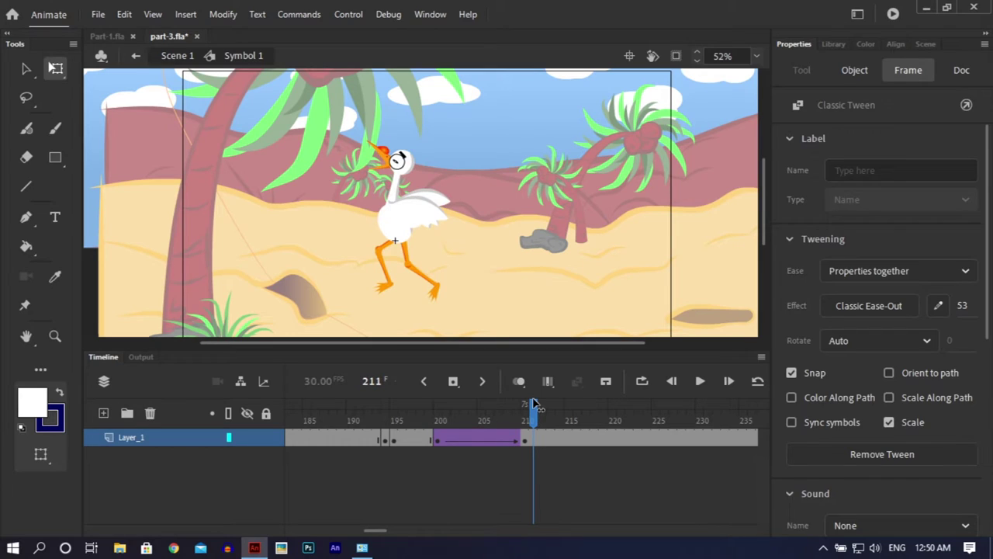
{"action": "left_click", "coordinate": [446, 445]}
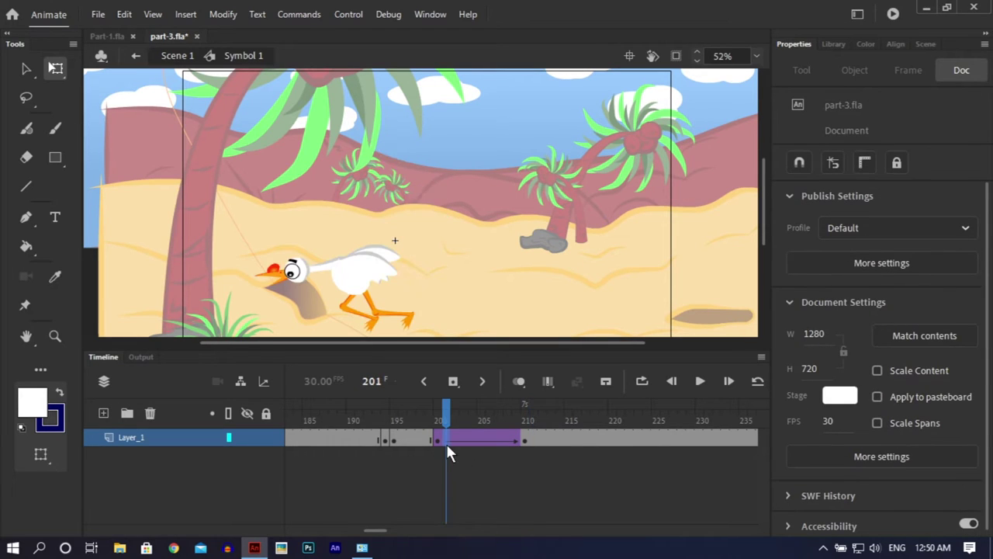
{"action": "left_click", "coordinate": [962, 307]}
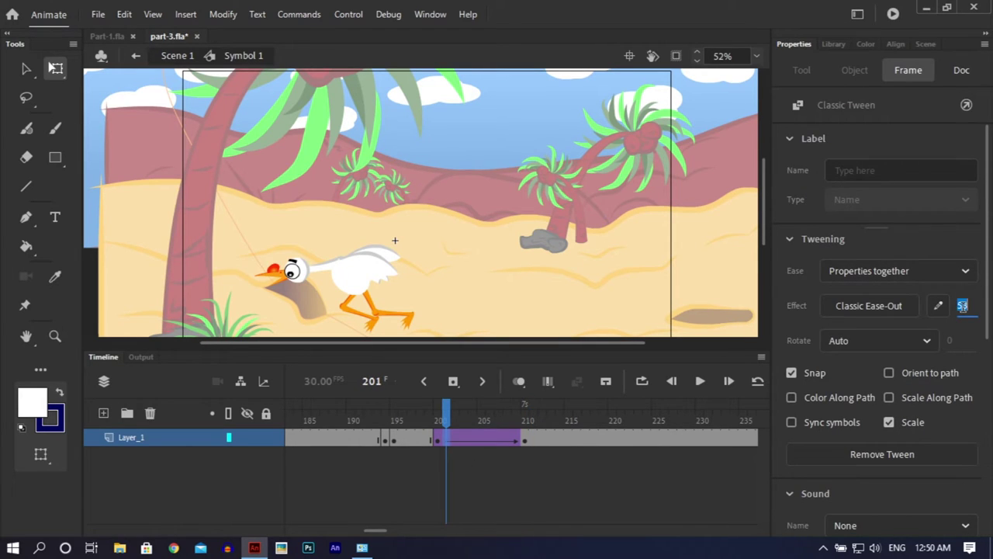
{"action": "left_click", "coordinate": [521, 264]}
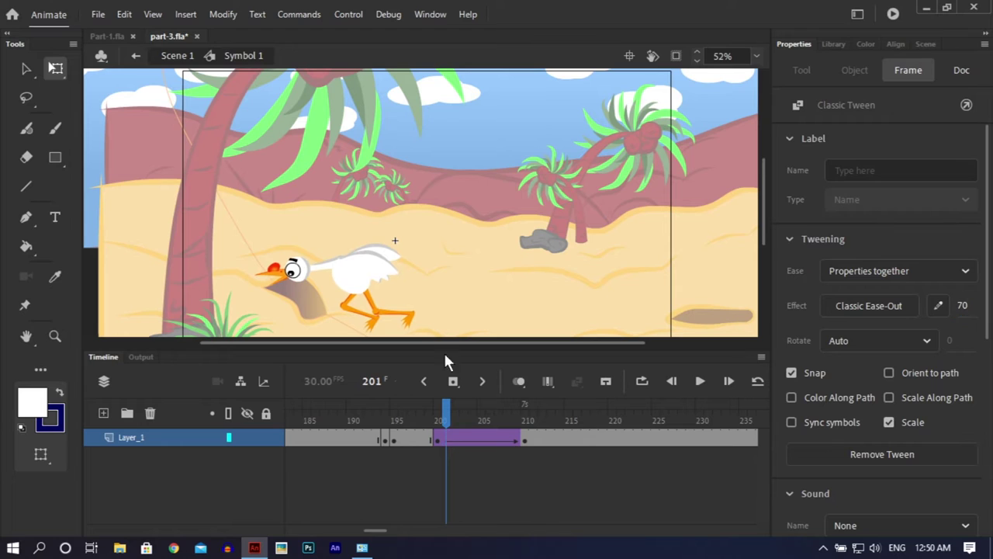
{"action": "left_click_drag", "start_coordinate": [448, 406], "coordinate": [393, 417]}
{"action": "key", "text": "Return"}
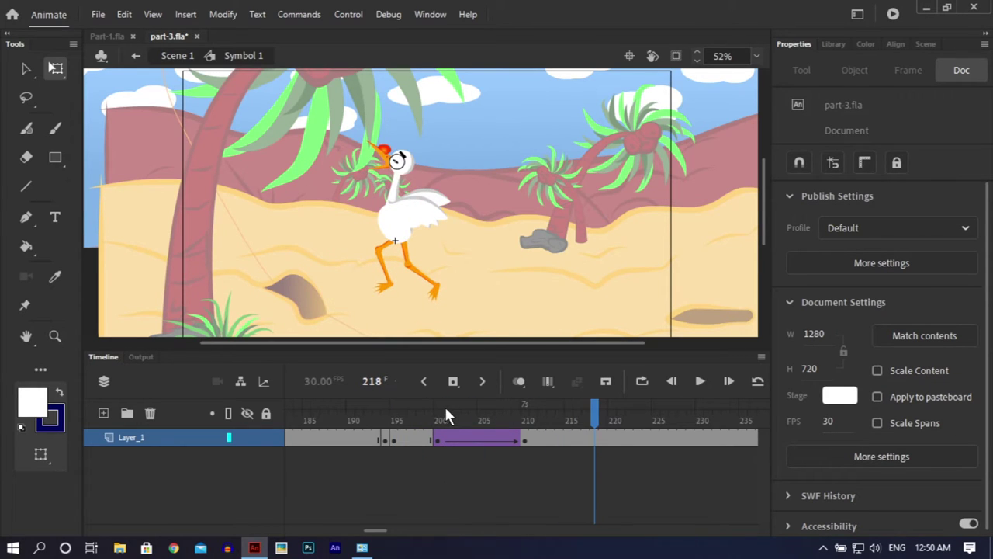
Enter the heron's armature symbol, Symbol 5, at frame 220 and save the file
{"action": "left_click_drag", "start_coordinate": [445, 414], "coordinate": [611, 439]}
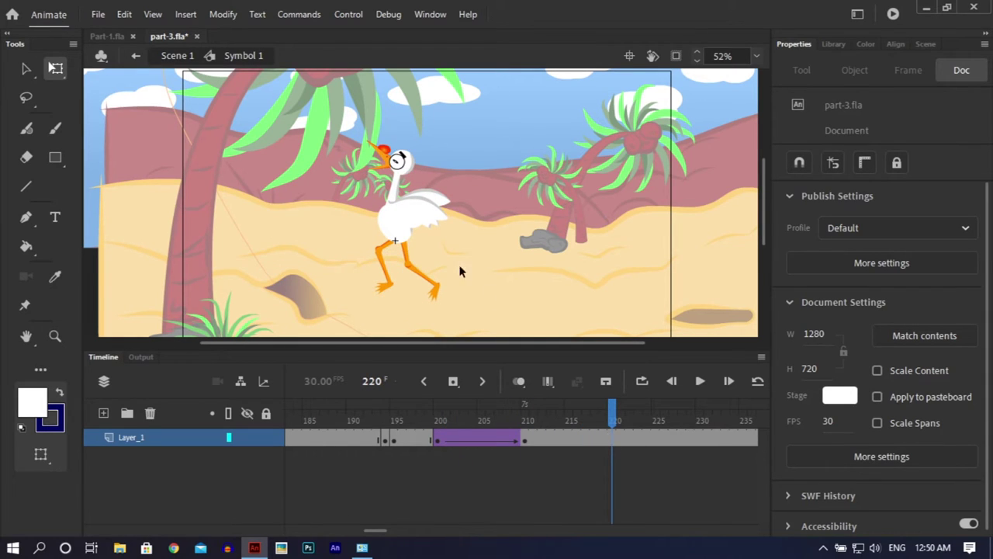
{"action": "double_click", "coordinate": [405, 216]}
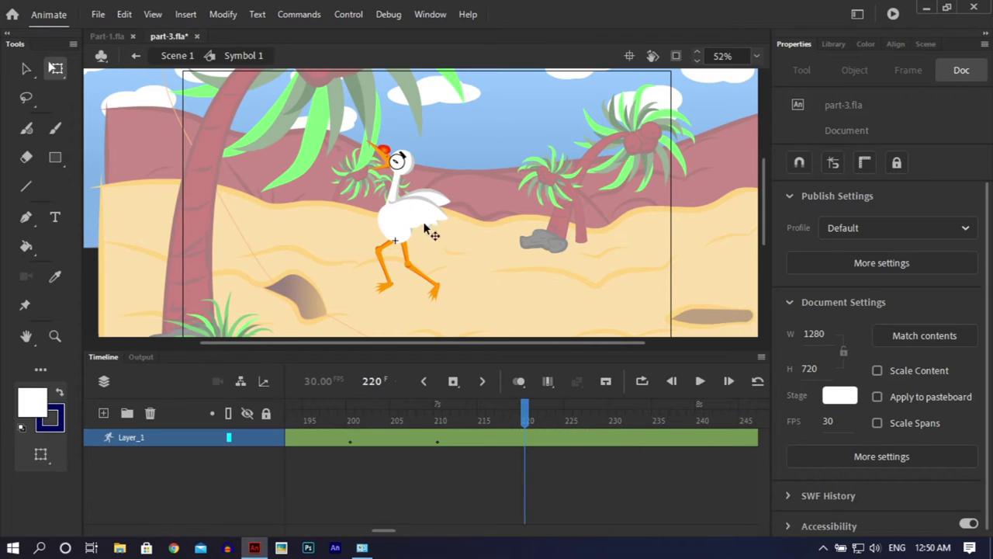
{"action": "left_click", "coordinate": [525, 447]}
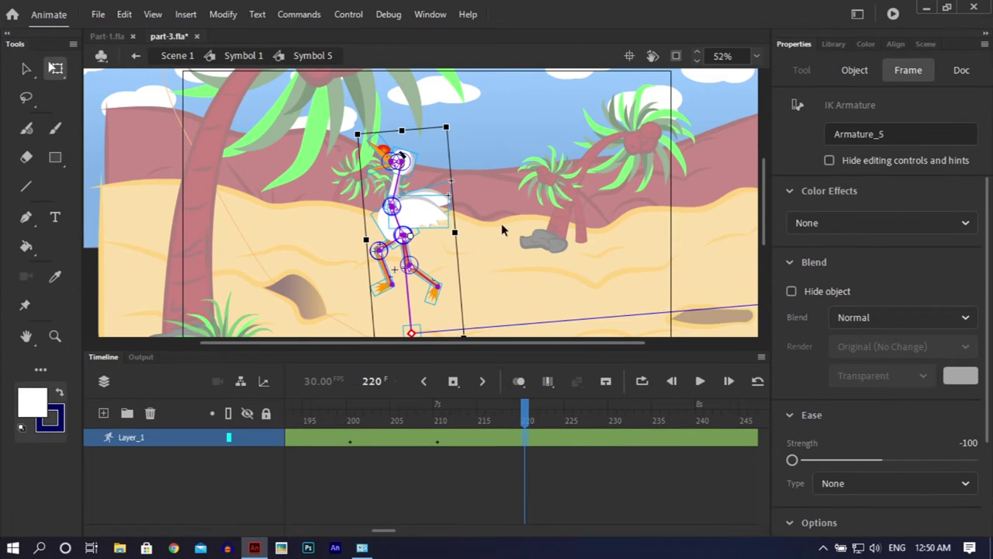
{"action": "key", "text": "ctrl+s"}
{"action": "key", "text": "ctrl+="}
{"action": "left_click_drag", "start_coordinate": [761, 210], "coordinate": [764, 218]}
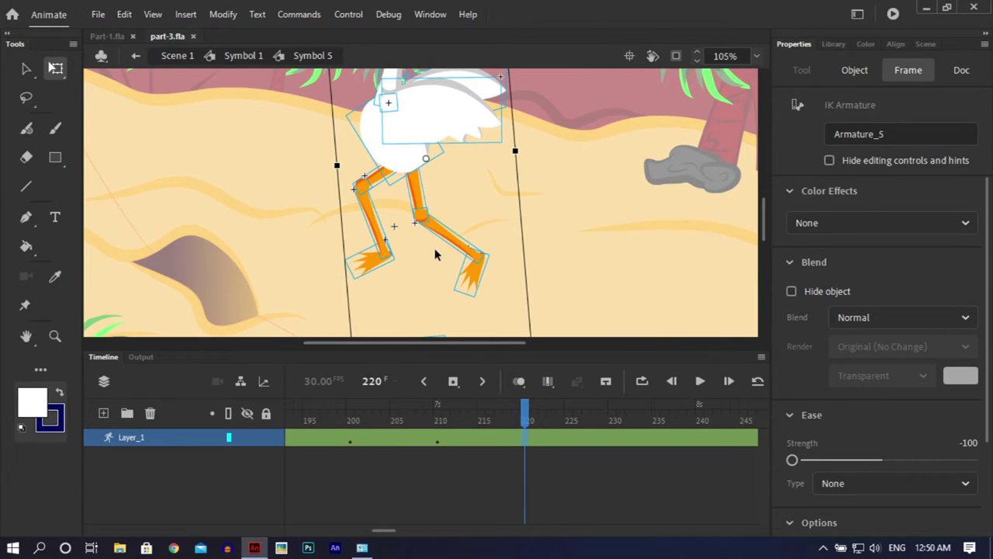
Lower the heron's front leg at frame 220, straightening the knee and setting the foot down flatter
{"action": "left_click", "coordinate": [388, 251]}
{"action": "key", "text": "v"}
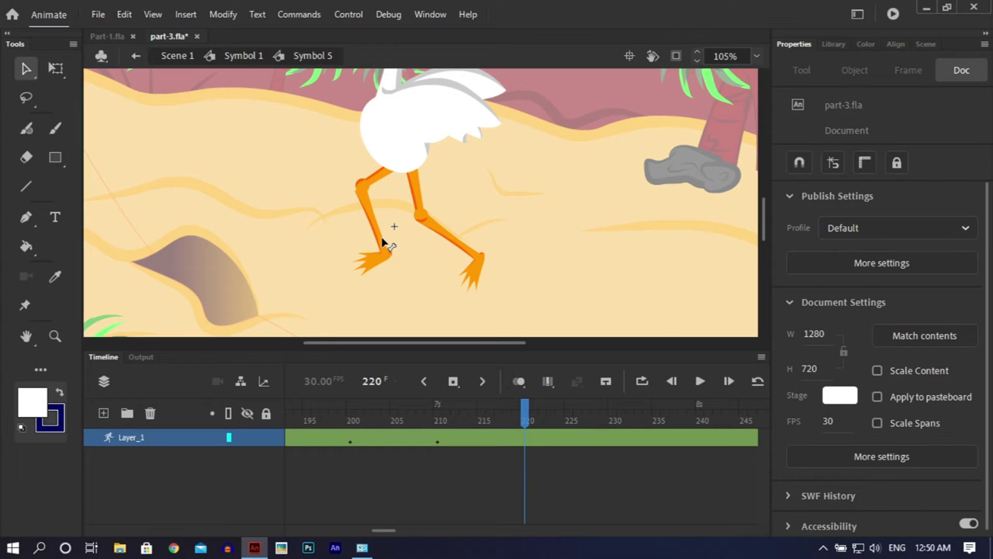
{"action": "left_click_drag", "start_coordinate": [382, 242], "coordinate": [390, 271]}
{"action": "left_click", "coordinate": [388, 281]}
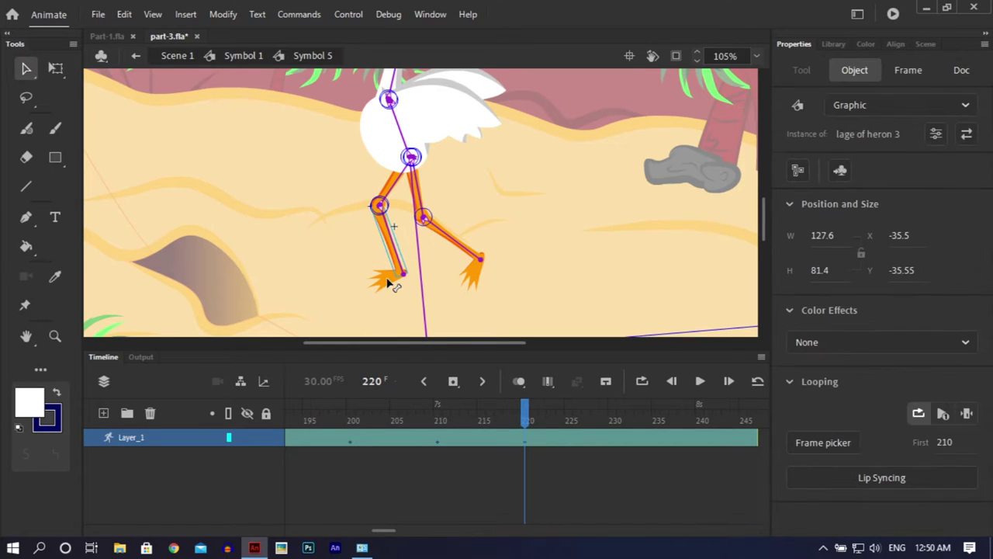
{"action": "left_click", "coordinate": [385, 279]}
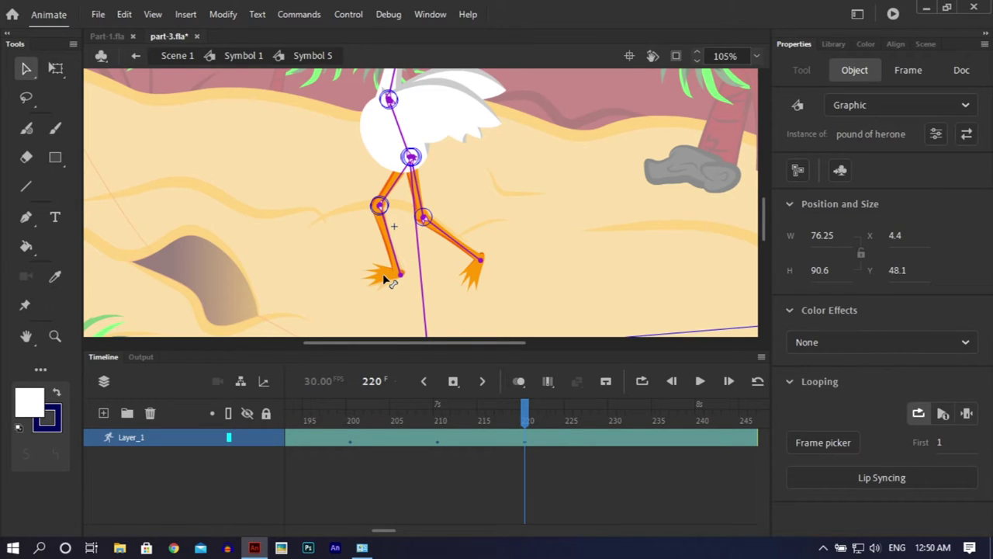
{"action": "left_click", "coordinate": [382, 273]}
{"action": "left_click_drag", "start_coordinate": [392, 252], "coordinate": [391, 273]}
Pose the heron's rear leg at frame 220 lower and closer to the body, with its foot pointing down
{"action": "left_click_drag", "start_coordinate": [454, 246], "coordinate": [426, 277]}
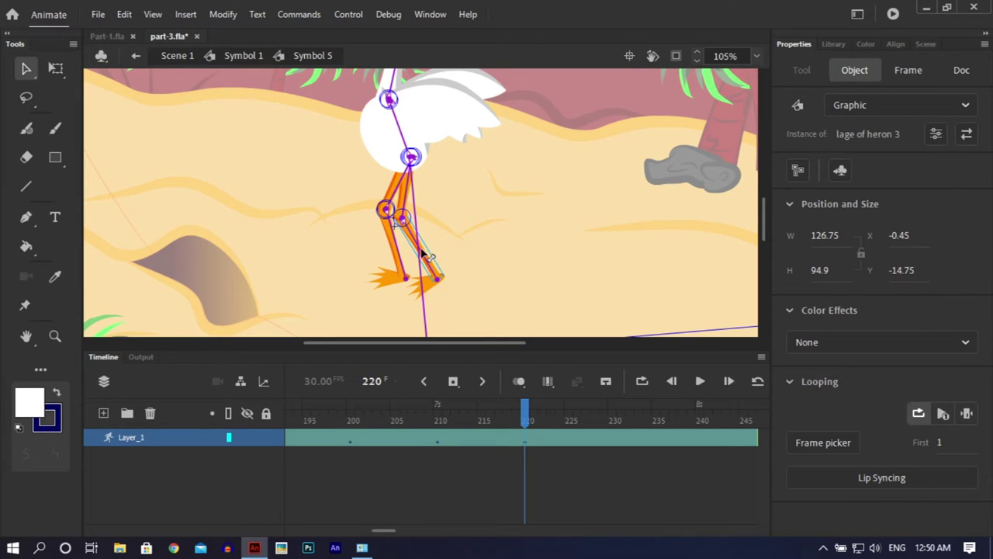
{"action": "left_click", "coordinate": [534, 257]}
{"action": "mouse_move", "coordinate": [523, 399]}
{"action": "left_mouse_down"}
{"action": "mouse_move", "coordinate": [437, 407]}
{"action": "mouse_move", "coordinate": [528, 417]}
{"action": "left_mouse_up"}
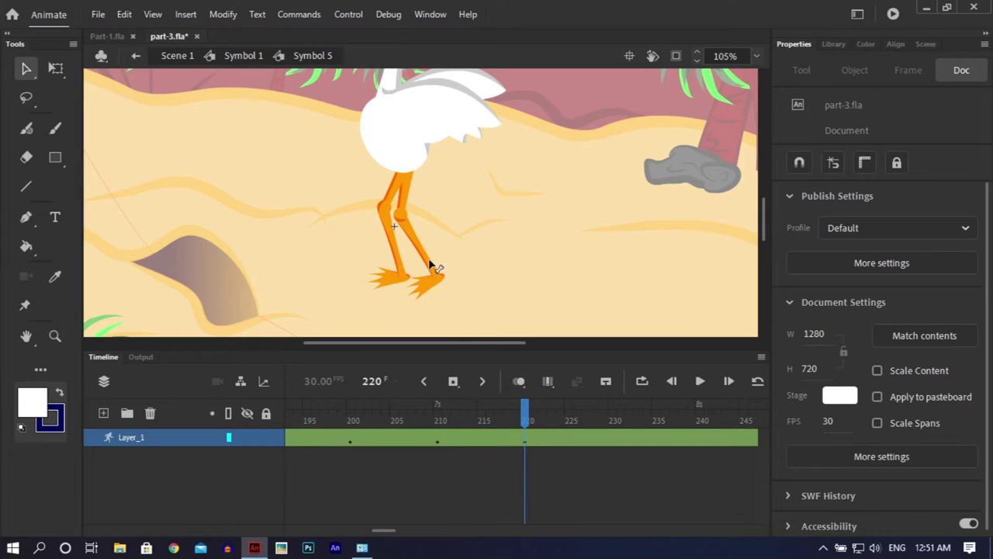
{"action": "left_click_drag", "start_coordinate": [443, 271], "coordinate": [468, 288]}
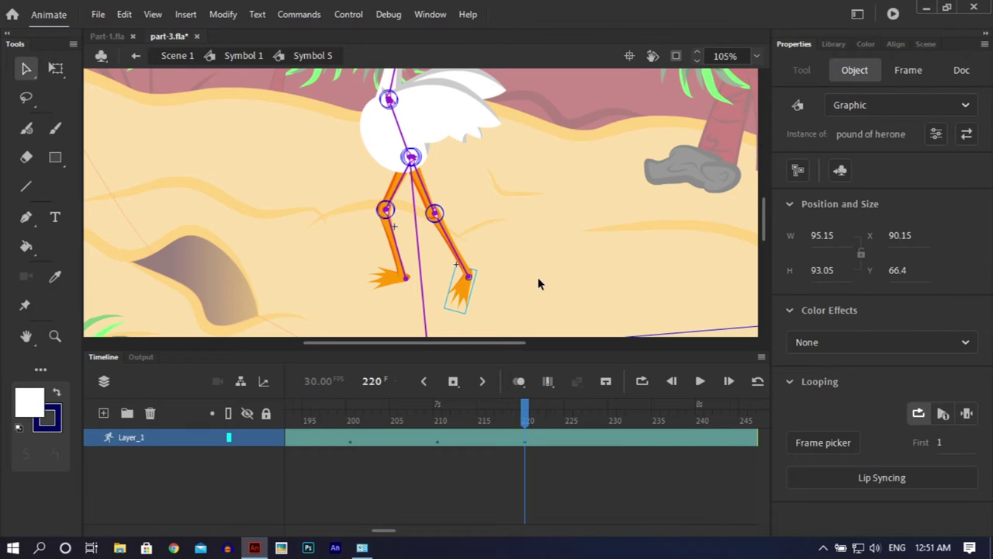
{"action": "left_click", "coordinate": [537, 276]}
{"action": "mouse_move", "coordinate": [525, 413]}
{"action": "left_mouse_down"}
{"action": "mouse_move", "coordinate": [423, 420]}
{"action": "mouse_move", "coordinate": [533, 420]}
{"action": "mouse_move", "coordinate": [464, 433]}
{"action": "mouse_move", "coordinate": [527, 431]}
{"action": "left_mouse_up"}
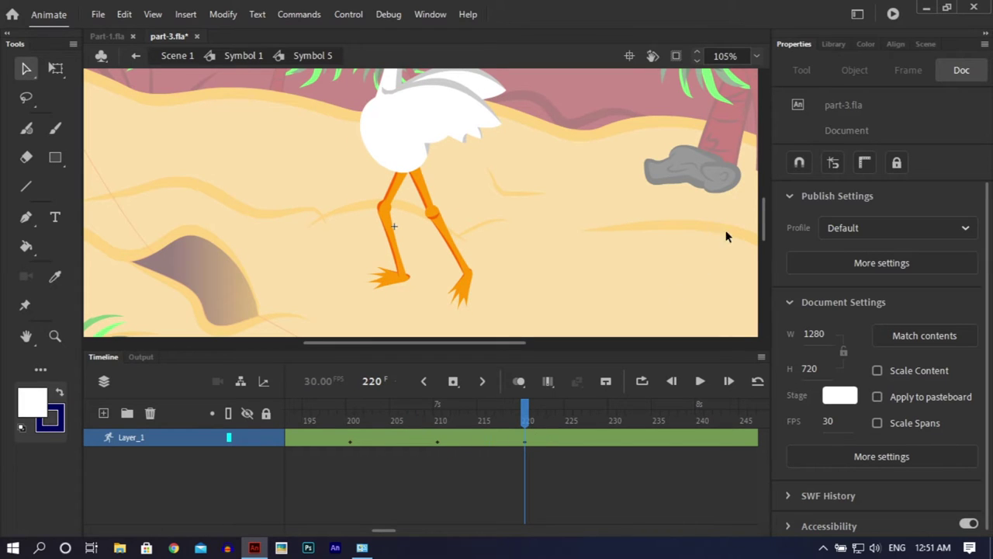
Tilt the heron's neck and head forward at frame 220 and fold both wings down against the body
{"action": "left_click_drag", "start_coordinate": [760, 217], "coordinate": [765, 204]}
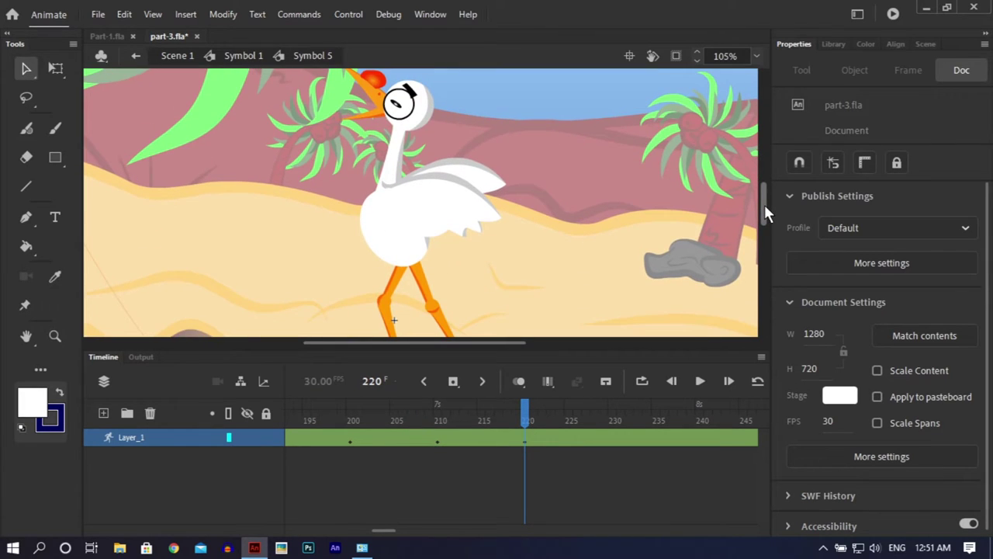
{"action": "left_click_drag", "start_coordinate": [403, 153], "coordinate": [392, 160]}
{"action": "left_click", "coordinate": [455, 207]}
{"action": "left_click", "coordinate": [437, 241]}
{"action": "left_click_drag", "start_coordinate": [437, 241], "coordinate": [472, 277]}
{"action": "mouse_move", "coordinate": [521, 419]}
{"action": "left_mouse_down"}
{"action": "mouse_move", "coordinate": [409, 415]}
{"action": "mouse_move", "coordinate": [521, 402]}
{"action": "mouse_move", "coordinate": [526, 412]}
{"action": "mouse_move", "coordinate": [344, 415]}
{"action": "mouse_move", "coordinate": [510, 416]}
{"action": "mouse_move", "coordinate": [526, 425]}
{"action": "left_mouse_up"}
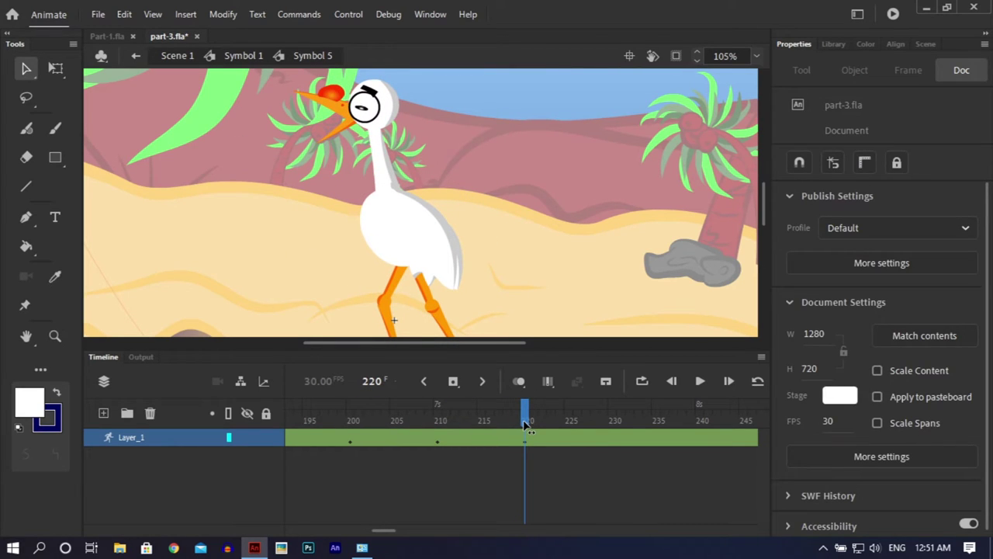
Move the armature pose from frame 220 to frame 217, check the motion between the poses, and save the file
{"action": "left_click", "coordinate": [526, 444]}
{"action": "left_click_drag", "start_coordinate": [526, 444], "coordinate": [500, 444]}
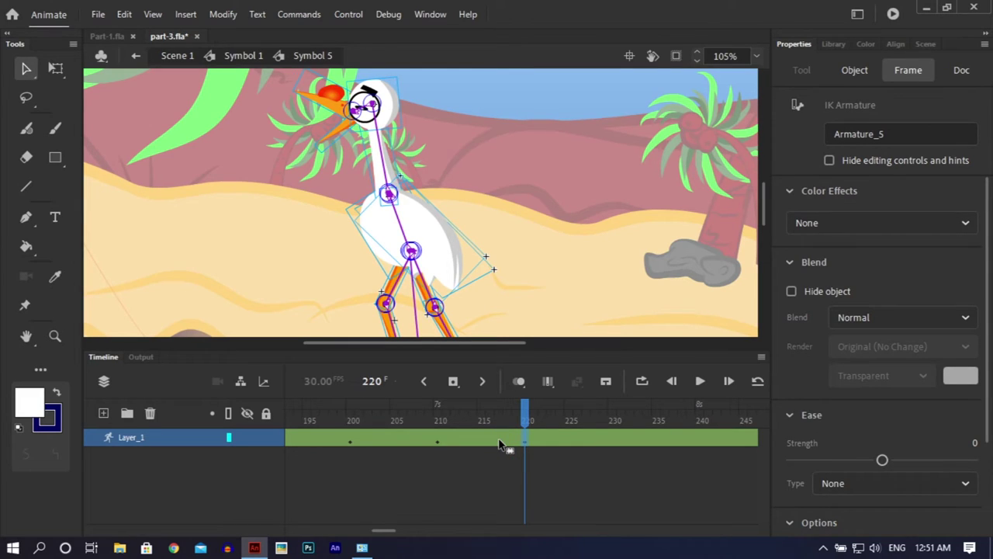
{"action": "left_click_drag", "start_coordinate": [499, 444], "coordinate": [500, 447]}
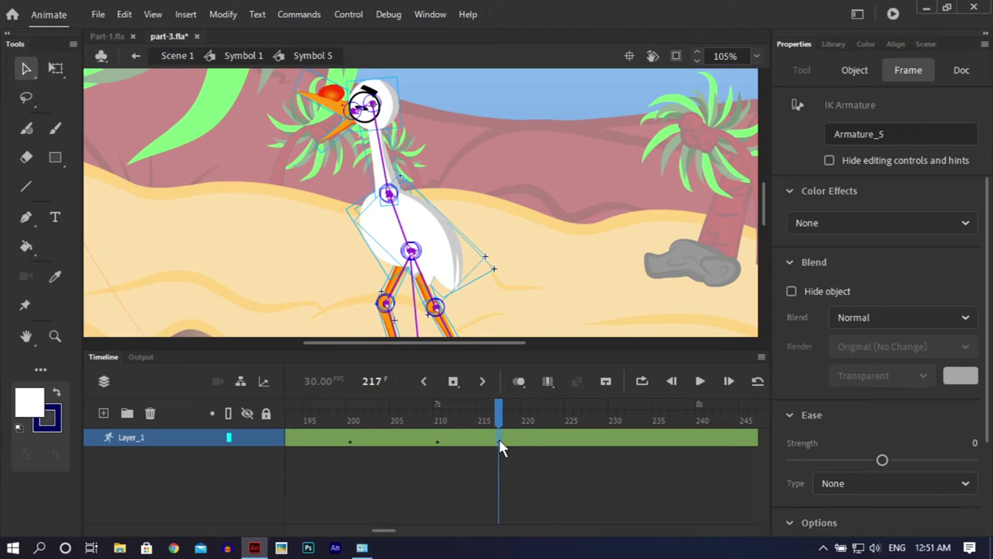
{"action": "left_click_drag", "start_coordinate": [502, 415], "coordinate": [465, 421]}
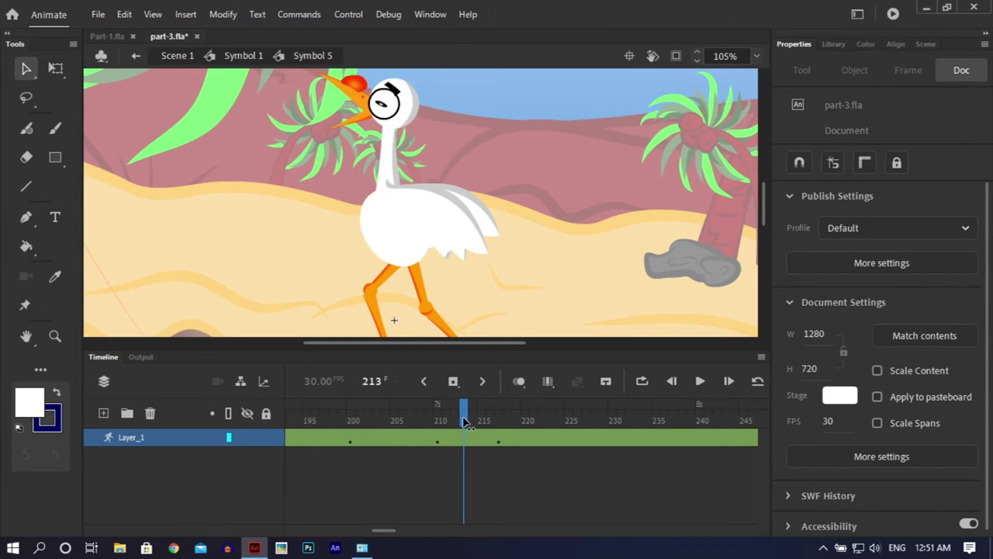
{"action": "key", "text": "ctrl+s"}
{"action": "key", "text": "ctrl+minus"}
{"action": "left_click_drag", "start_coordinate": [466, 419], "coordinate": [500, 419]}
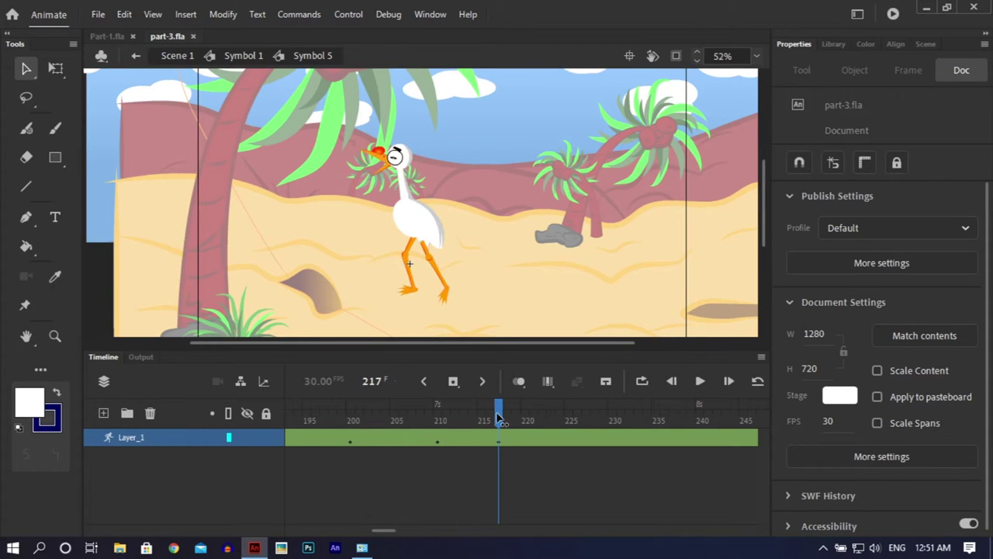
Return to Symbol 1, insert a keyframe at frame 217, and lower the heron instance to about Y 97.15
{"action": "double_click", "coordinate": [526, 218]}
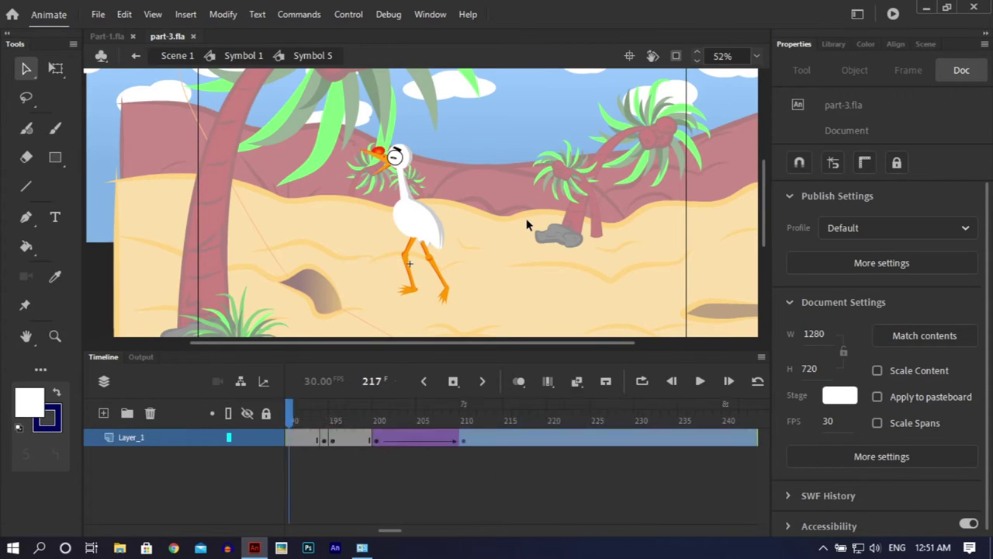
{"action": "left_click", "coordinate": [525, 441]}
{"action": "right_click", "coordinate": [524, 441]}
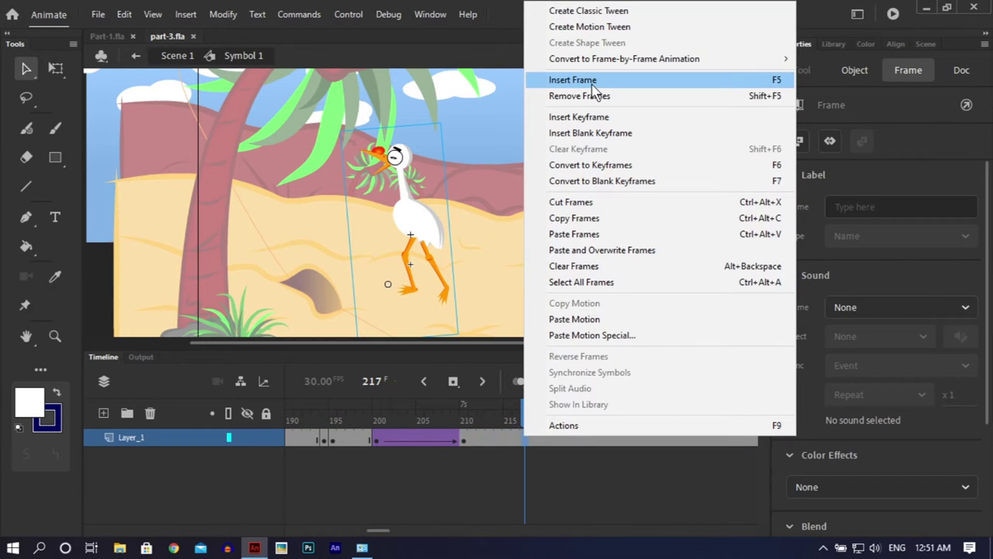
{"action": "left_click", "coordinate": [580, 117]}
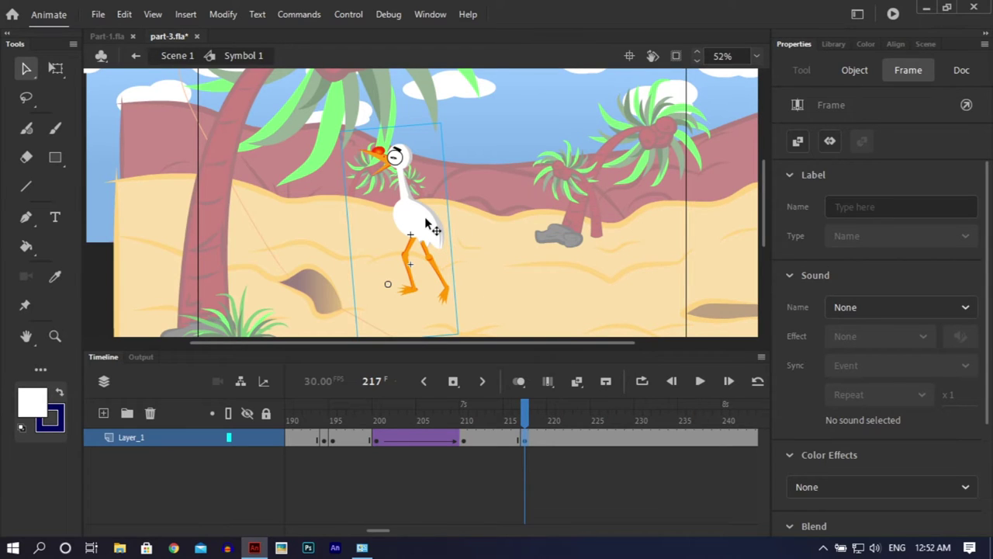
{"action": "left_click_drag", "start_coordinate": [425, 224], "coordinate": [425, 241]}
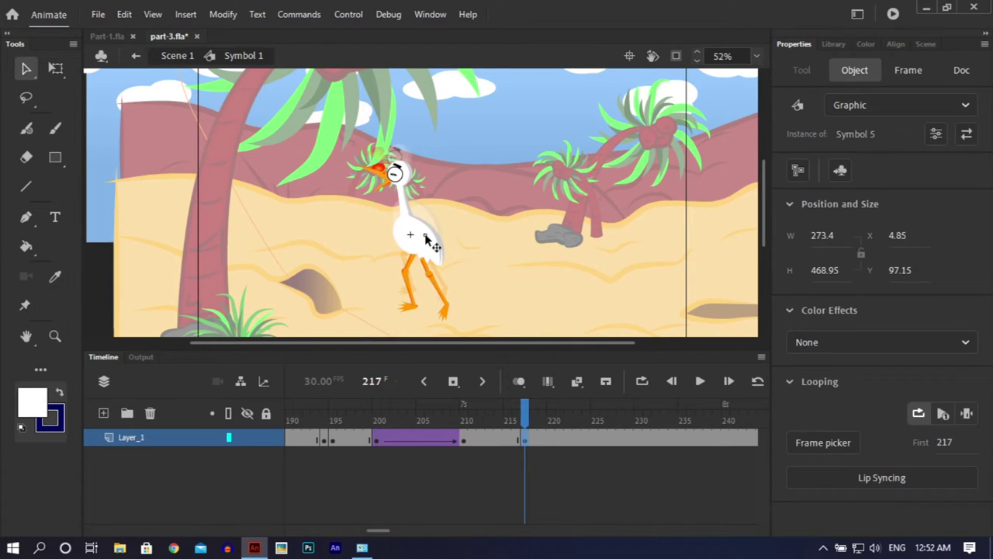
Create a classic tween between frames 210 and 217, and shift the heron at frame 217 to about X 16.25, Y 100.45
{"action": "right_click", "coordinate": [492, 436]}
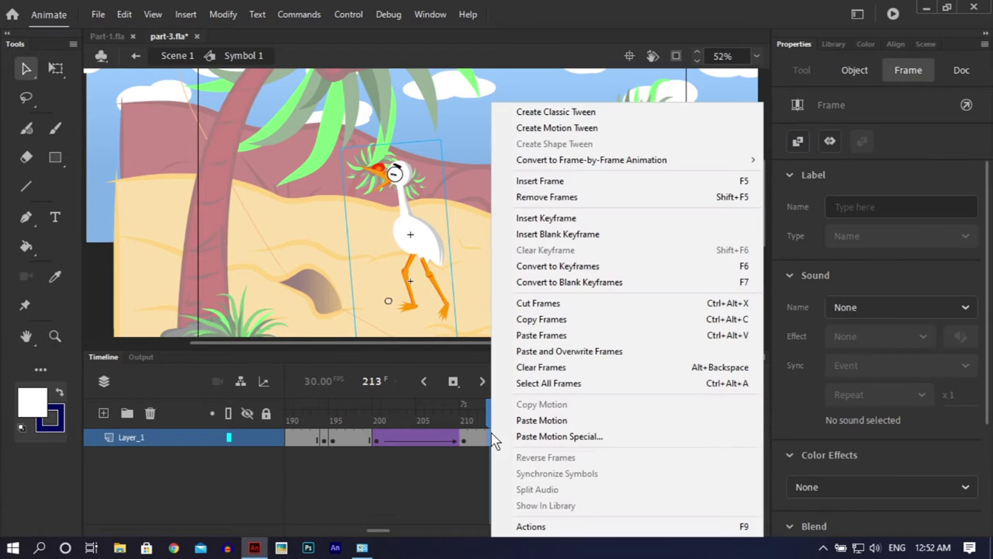
{"action": "left_click", "coordinate": [554, 112]}
{"action": "left_click_drag", "start_coordinate": [490, 407], "coordinate": [524, 411]}
{"action": "left_click_drag", "start_coordinate": [417, 247], "coordinate": [412, 247]}
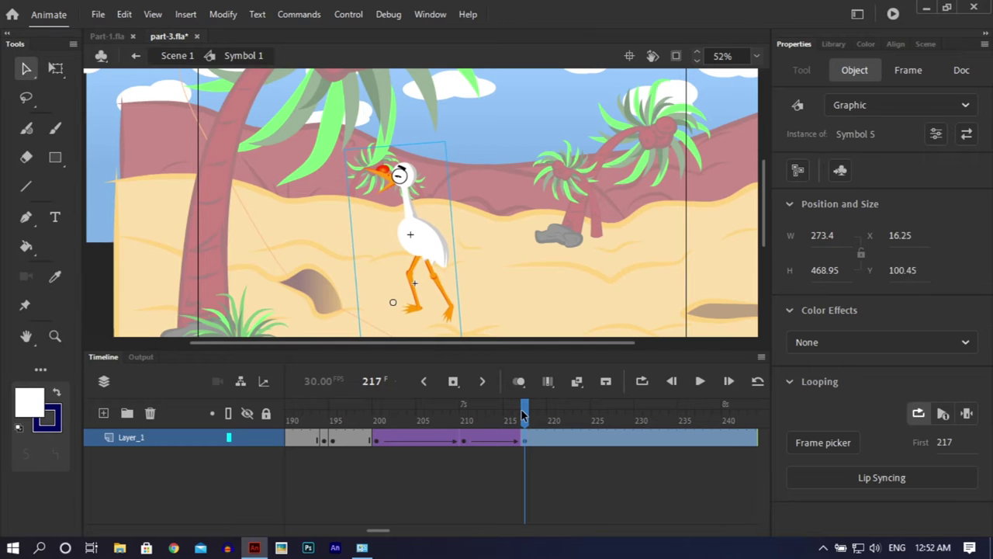
Raise the heron instance slightly at the frame 210 keyframe to make the jump higher
{"action": "left_click_drag", "start_coordinate": [522, 412], "coordinate": [464, 439]}
{"action": "left_click", "coordinate": [465, 438]}
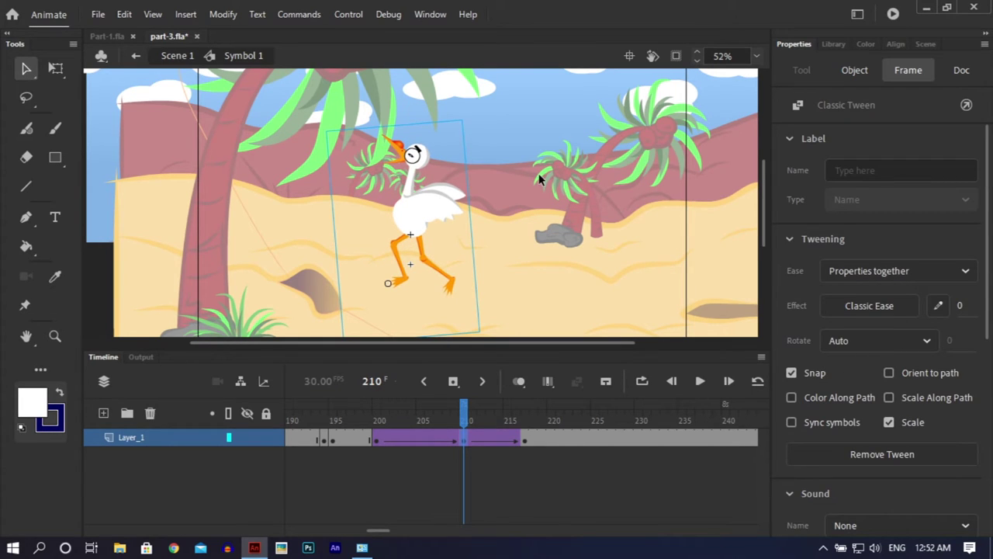
{"action": "key", "text": "shift+Up"}
{"action": "key", "text": "shift+Up"}
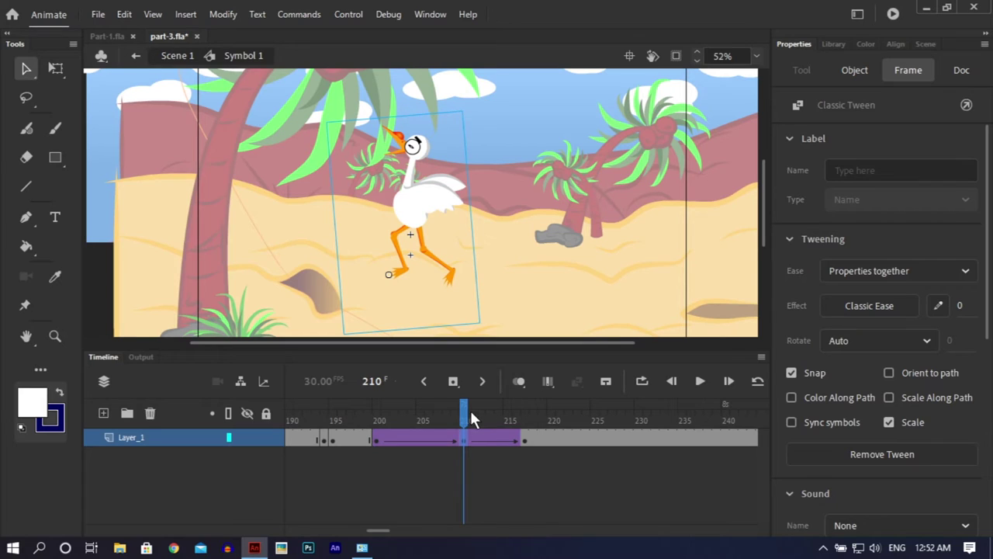
Play back the jump from around frame 199 and review the landing motion between frames 210 and 217
{"action": "left_click", "coordinate": [367, 419]}
{"action": "key", "text": "Return"}
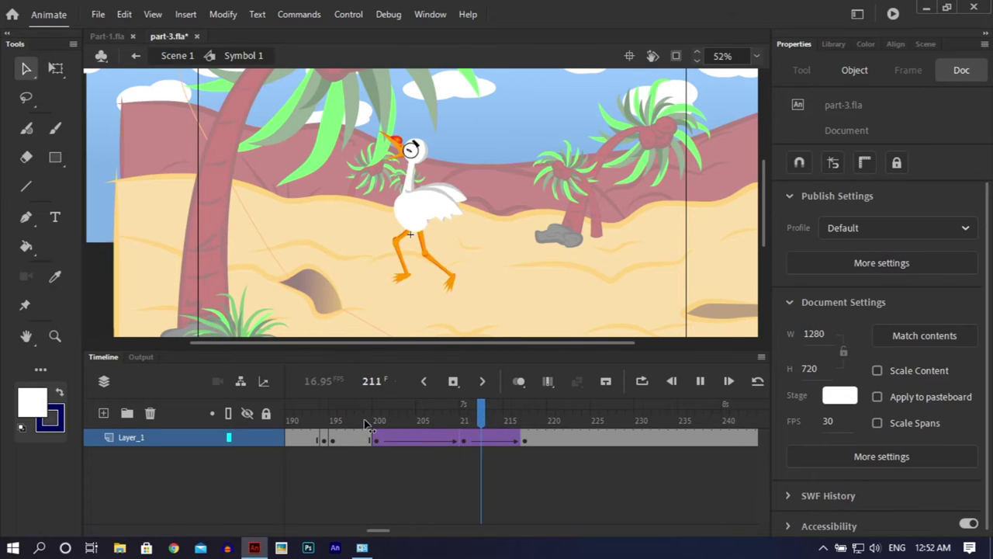
{"action": "key", "text": "Return"}
{"action": "left_click", "coordinate": [411, 420]}
{"action": "left_click_drag", "start_coordinate": [393, 420], "coordinate": [465, 441]}
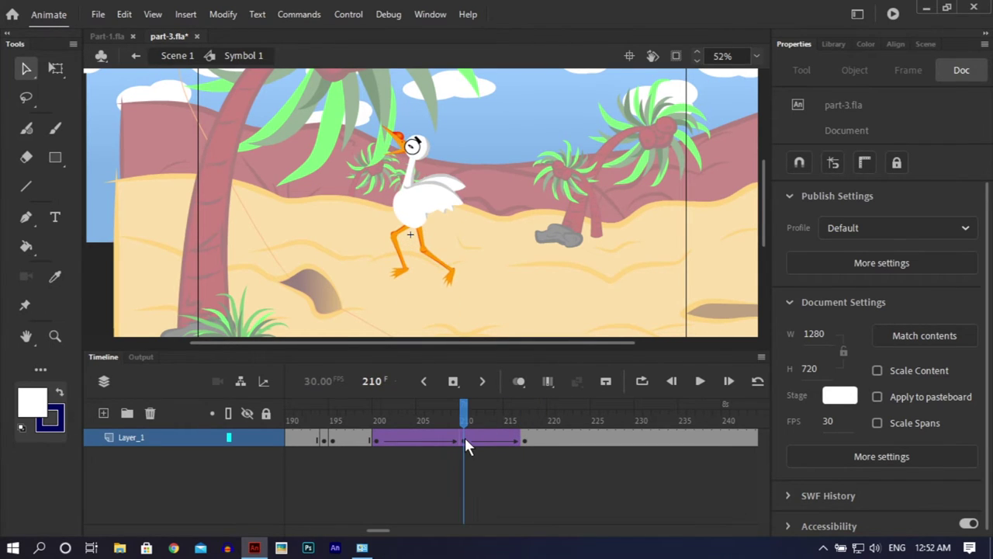
{"action": "left_click", "coordinate": [465, 440]}
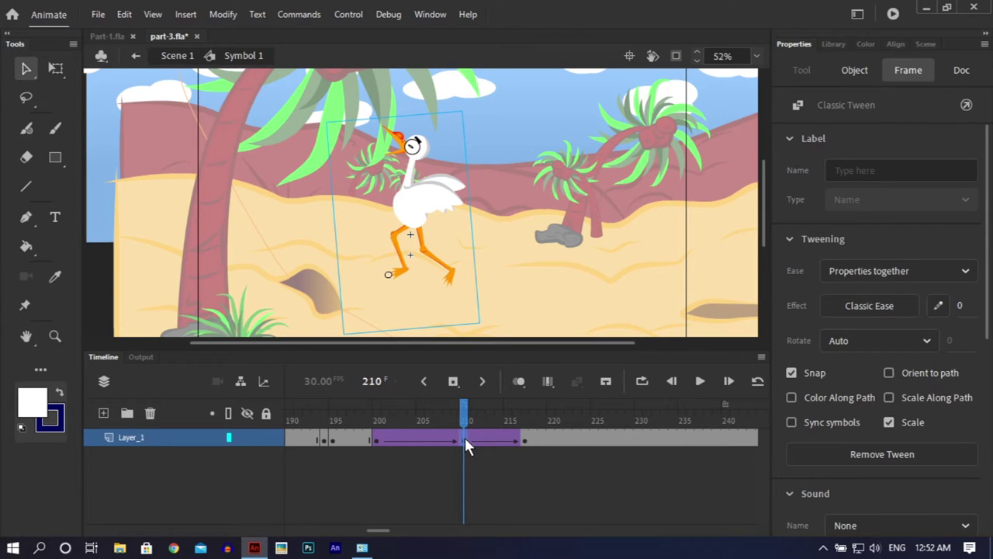
{"action": "left_click_drag", "start_coordinate": [468, 410], "coordinate": [523, 432]}
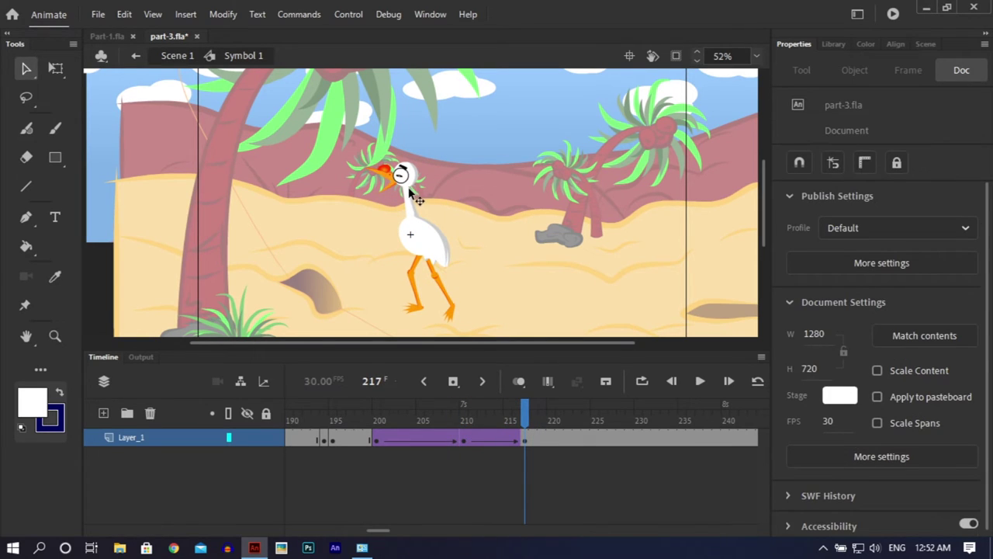
Enter Symbol 5 at frame 217 and bend the heron's head and neck forward and downward
{"action": "double_click", "coordinate": [416, 199]}
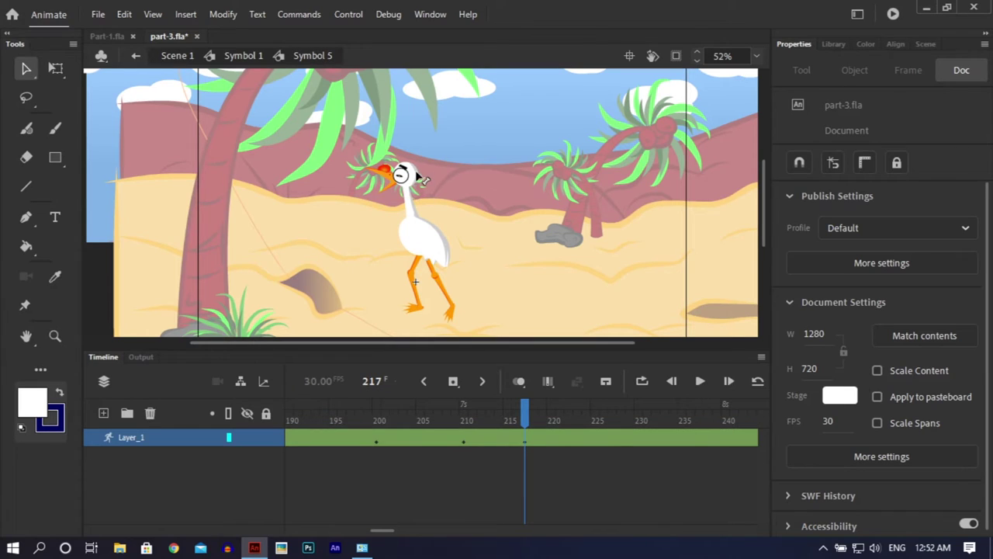
{"action": "left_click", "coordinate": [411, 171]}
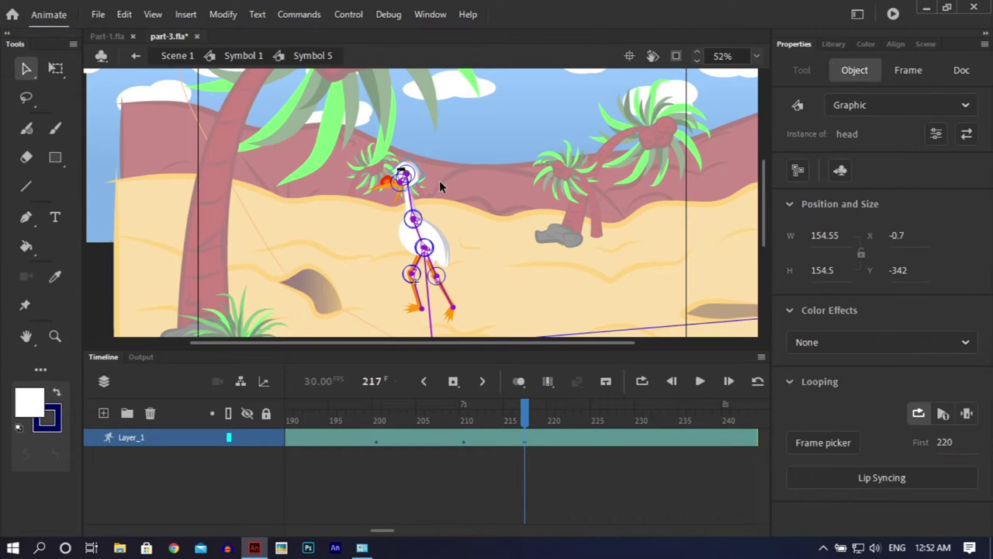
{"action": "left_click", "coordinate": [440, 184]}
{"action": "left_click", "coordinate": [408, 201]}
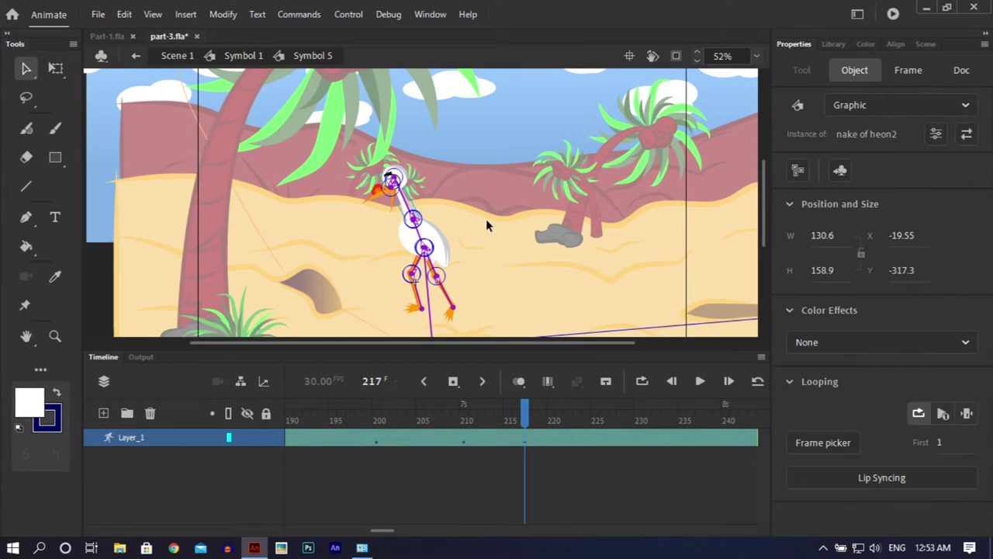
Pull the heron's rear leg in beneath the body, close to the other leg, in the frame 217 landing pose
{"action": "left_click", "coordinate": [471, 274]}
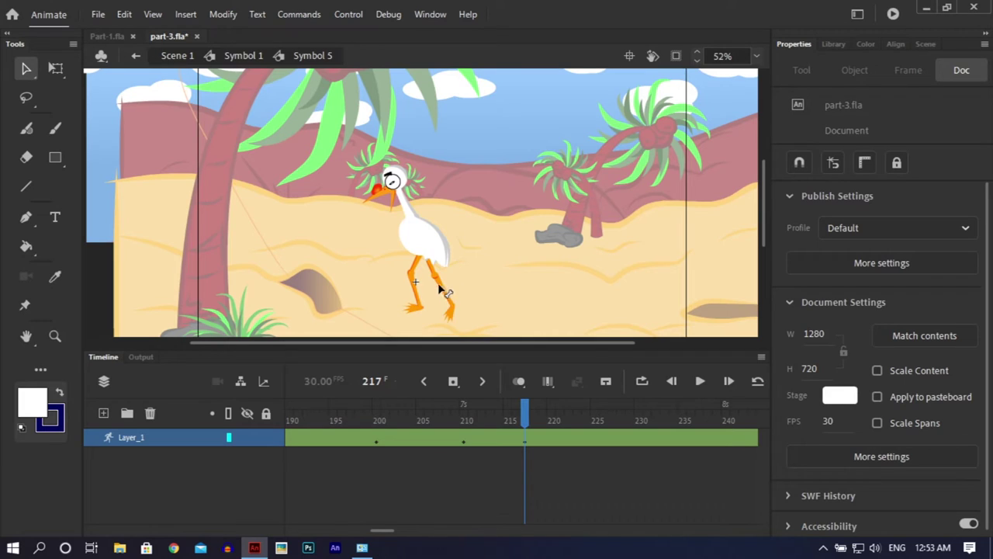
{"action": "mouse_move", "coordinate": [446, 291]}
{"action": "left_mouse_down"}
{"action": "mouse_move", "coordinate": [437, 282]}
{"action": "mouse_move", "coordinate": [479, 300]}
{"action": "mouse_move", "coordinate": [453, 276]}
{"action": "mouse_move", "coordinate": [451, 303]}
{"action": "mouse_move", "coordinate": [439, 289]}
{"action": "mouse_move", "coordinate": [442, 305]}
{"action": "left_mouse_up"}
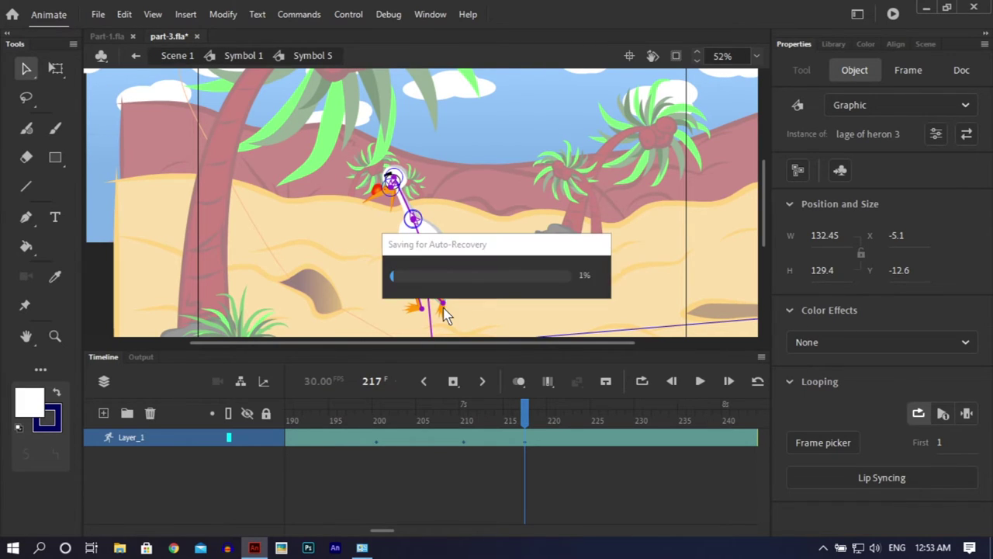
{"action": "left_click", "coordinate": [436, 318]}
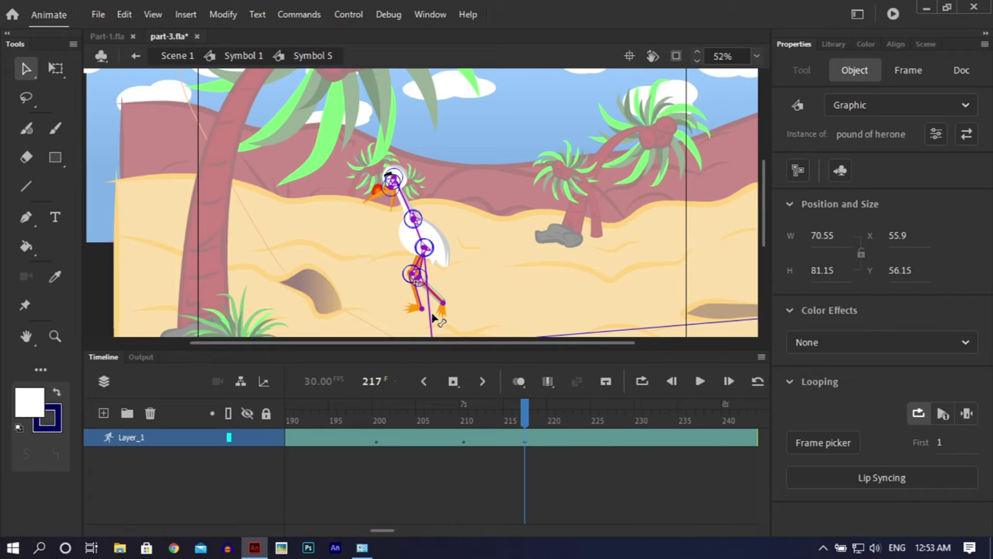
{"action": "left_click_drag", "start_coordinate": [436, 320], "coordinate": [432, 310]}
{"action": "left_click", "coordinate": [527, 299]}
{"action": "mouse_move", "coordinate": [524, 409]}
{"action": "left_mouse_down"}
{"action": "mouse_move", "coordinate": [470, 411]}
{"action": "mouse_move", "coordinate": [532, 426]}
{"action": "left_mouse_up"}
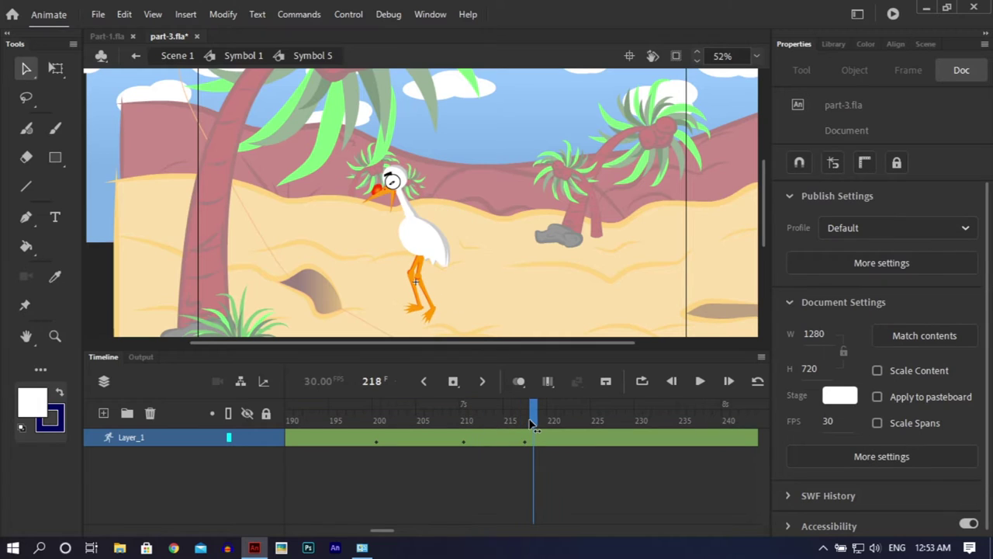
Return to Symbol 1 and play back the heron's jump and landing from frame 192
{"action": "double_click", "coordinate": [569, 229]}
{"action": "left_click_drag", "start_coordinate": [526, 405], "coordinate": [299, 405]}
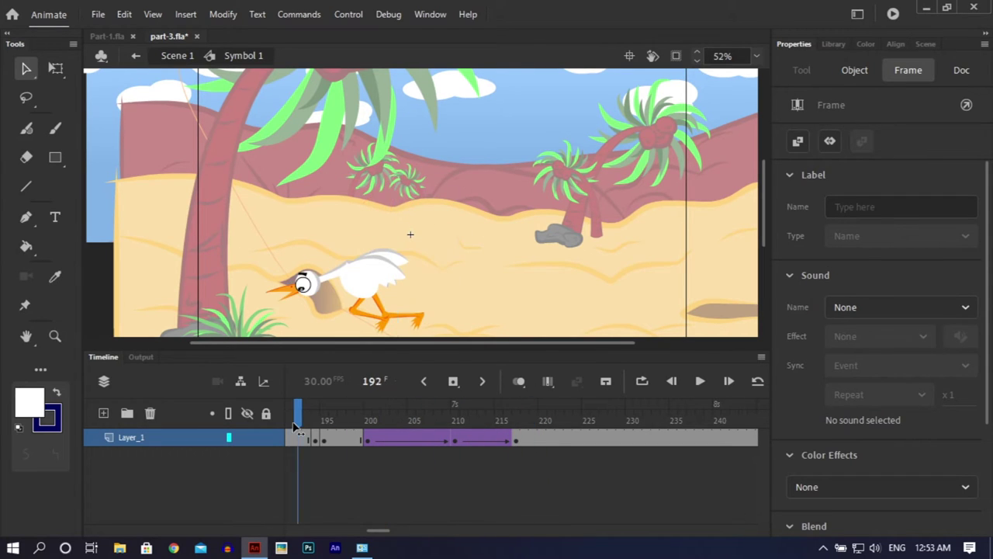
{"action": "key", "text": "Return"}
{"action": "key", "text": "Return"}
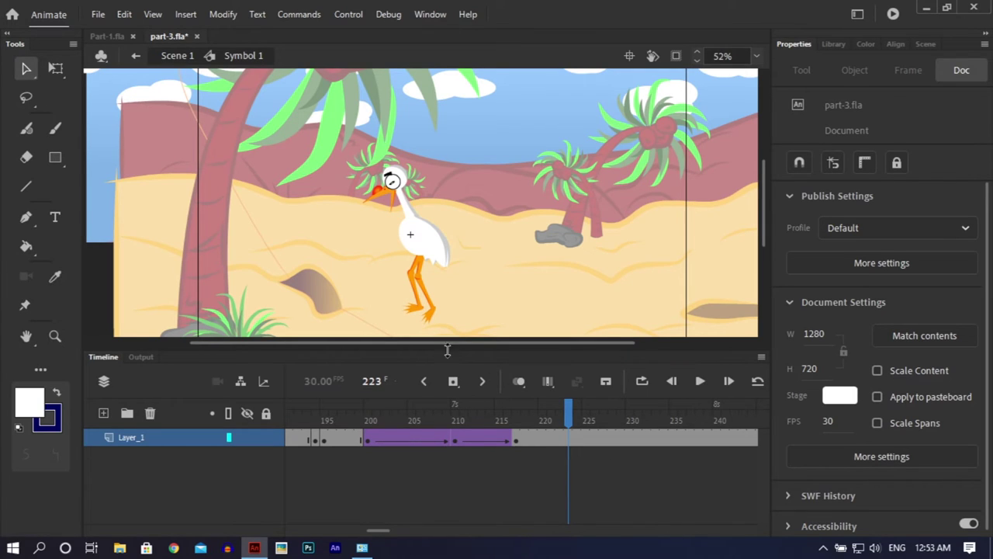
Enter Symbol 5, copy the armature pose at frame 210, and paste it at frame 224
{"action": "double_click", "coordinate": [427, 259]}
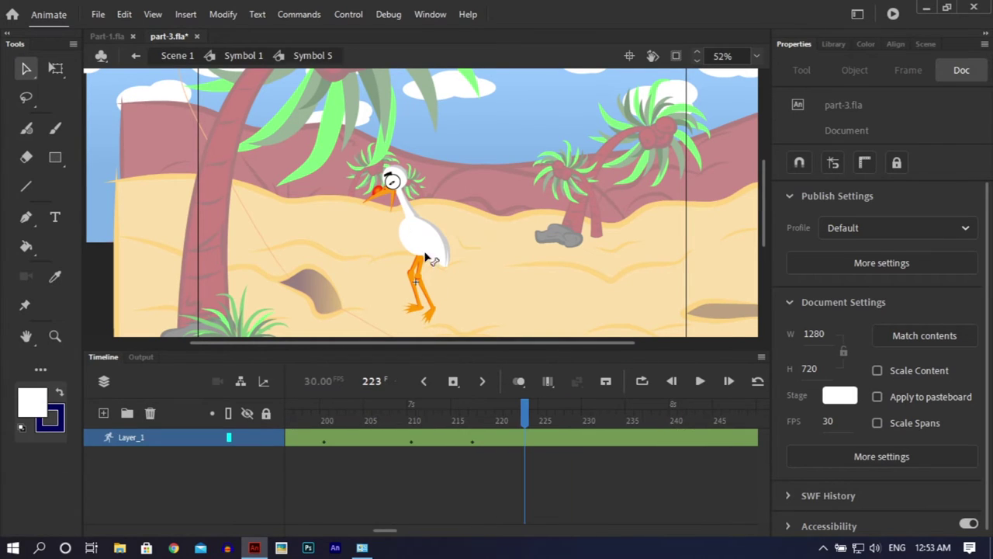
{"action": "right_click", "coordinate": [410, 439]}
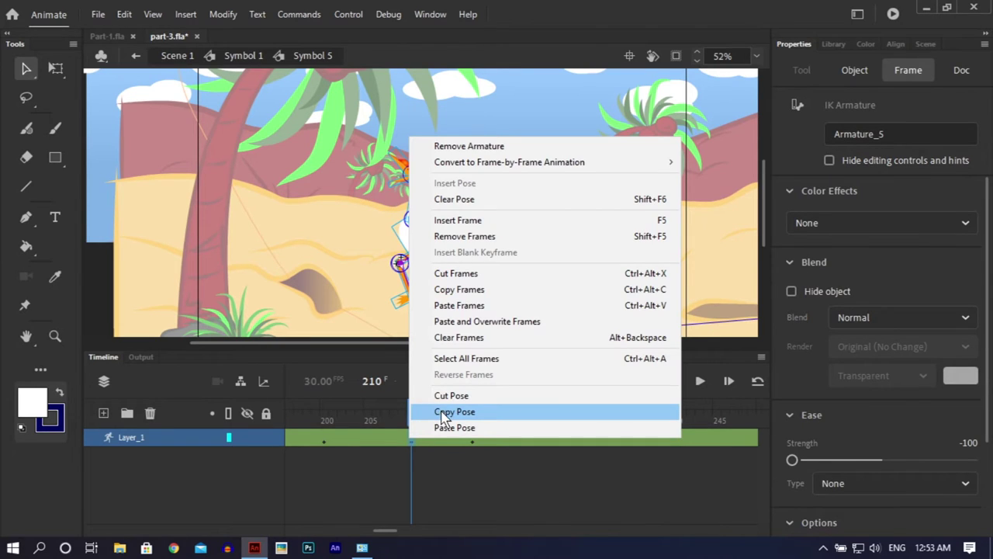
{"action": "left_click", "coordinate": [439, 412]}
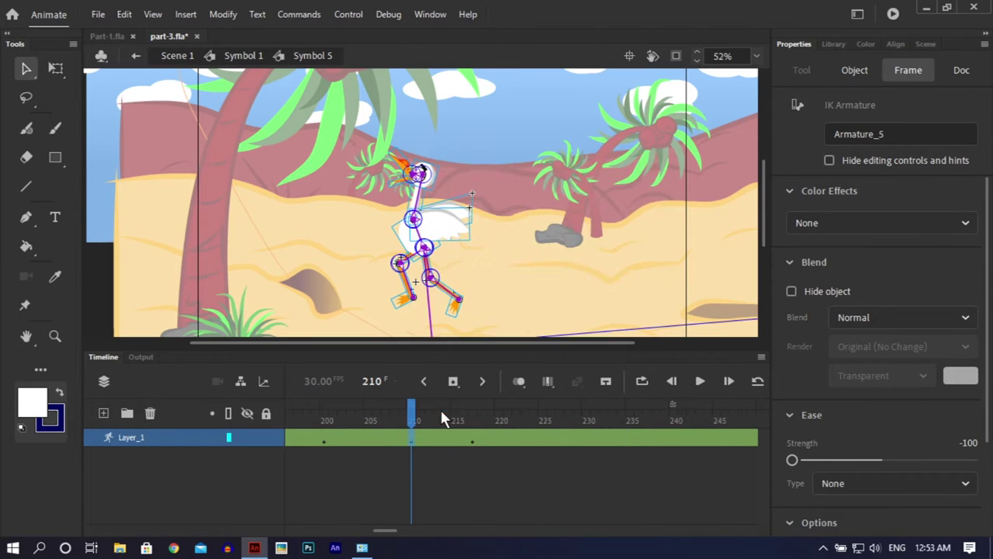
{"action": "left_click", "coordinate": [536, 440]}
{"action": "right_click", "coordinate": [535, 440]}
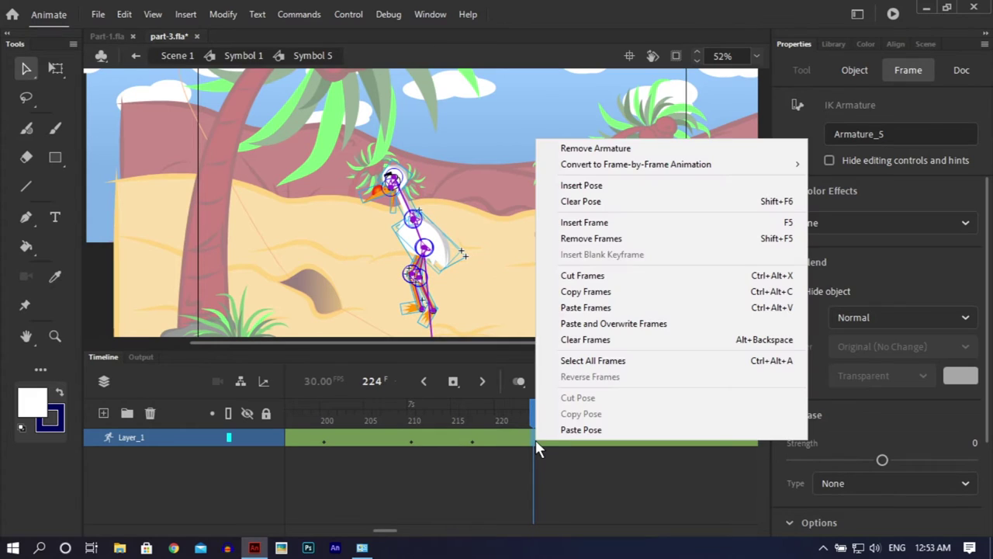
{"action": "left_click", "coordinate": [546, 432]}
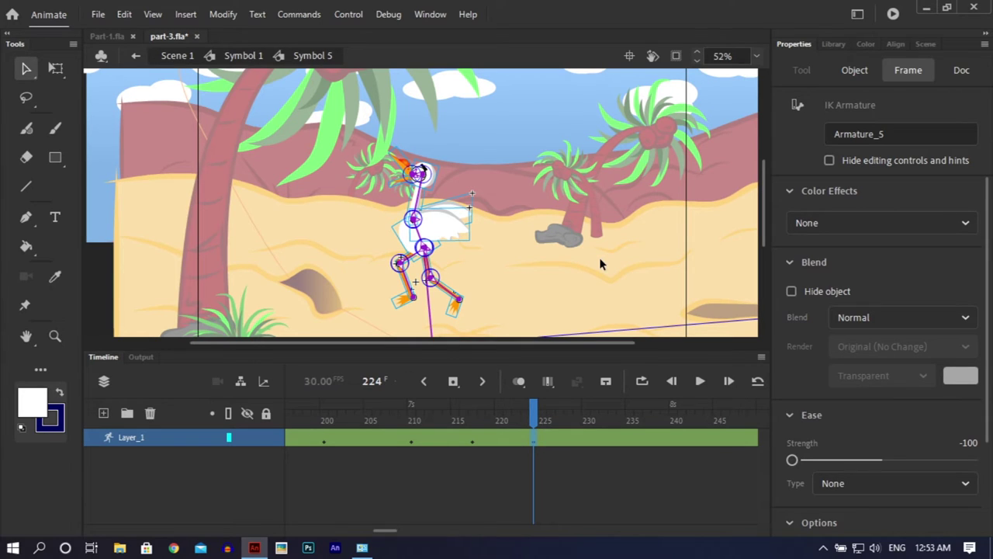
Adjust the heron's frame 224 pose by lifting the front leg, drawing the rear leg in slightly, and tilting the head back
{"action": "left_click", "coordinate": [412, 288]}
{"action": "left_click_drag", "start_coordinate": [410, 284], "coordinate": [452, 311]}
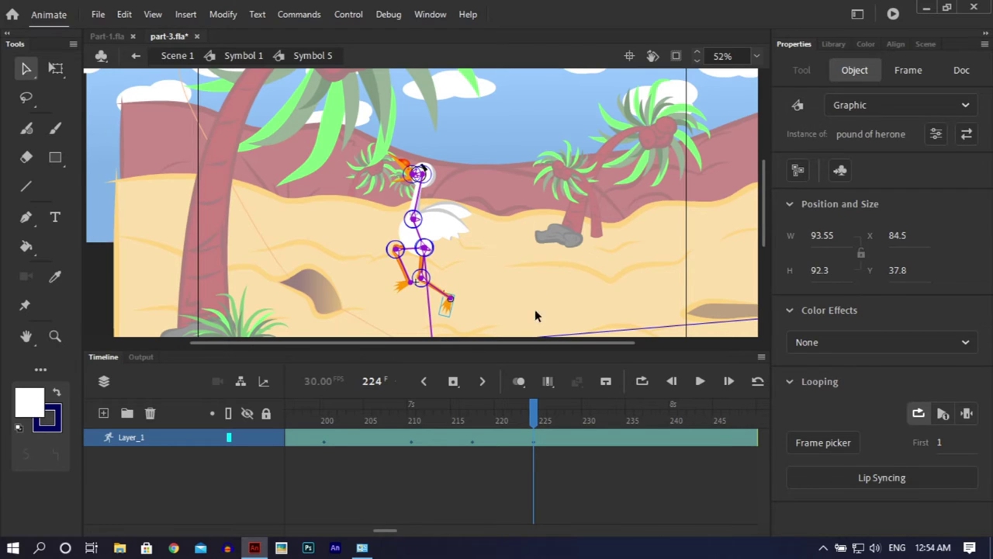
{"action": "left_click", "coordinate": [534, 309]}
{"action": "mouse_move", "coordinate": [526, 410]}
{"action": "left_mouse_down"}
{"action": "mouse_move", "coordinate": [464, 413]}
{"action": "mouse_move", "coordinate": [539, 425]}
{"action": "left_mouse_up"}
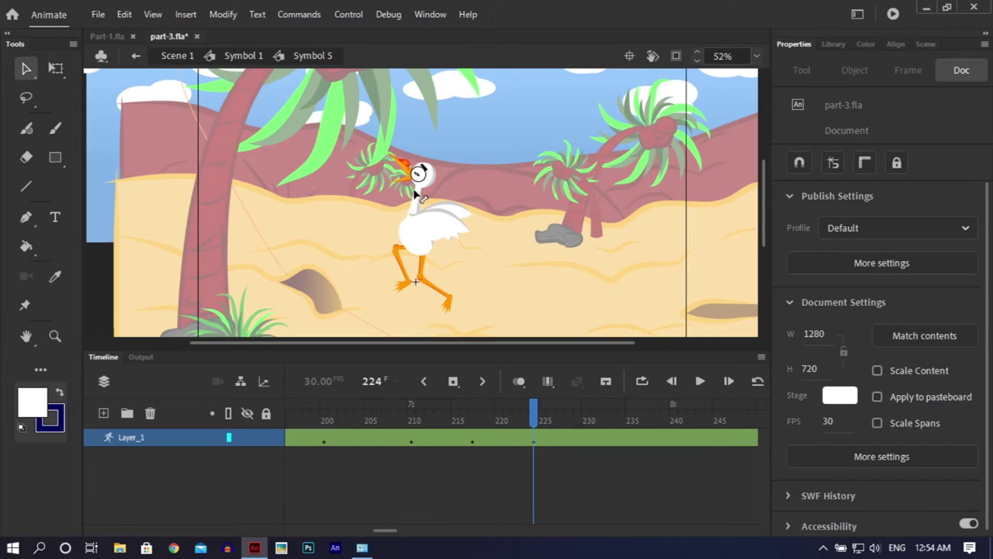
{"action": "left_click", "coordinate": [417, 191]}
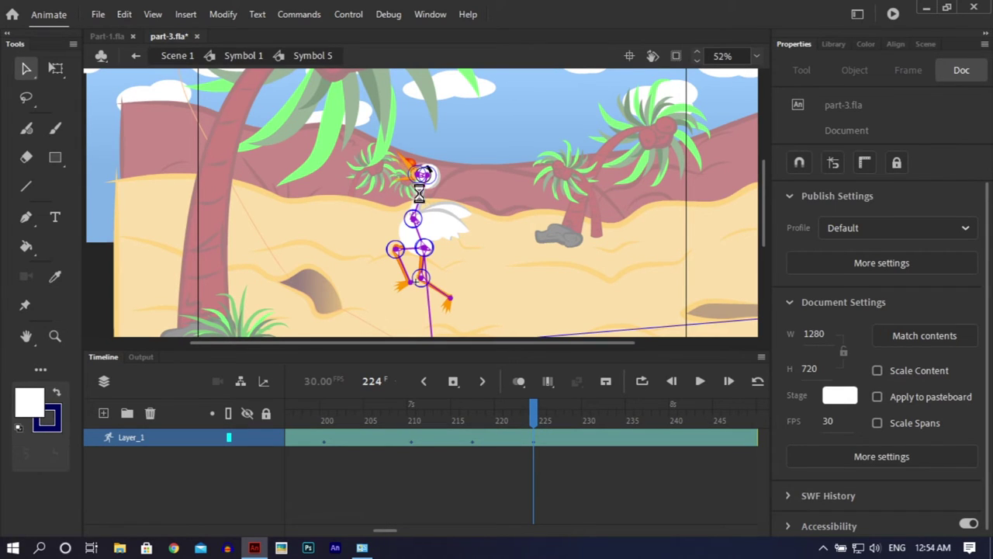
{"action": "left_click", "coordinate": [544, 454]}
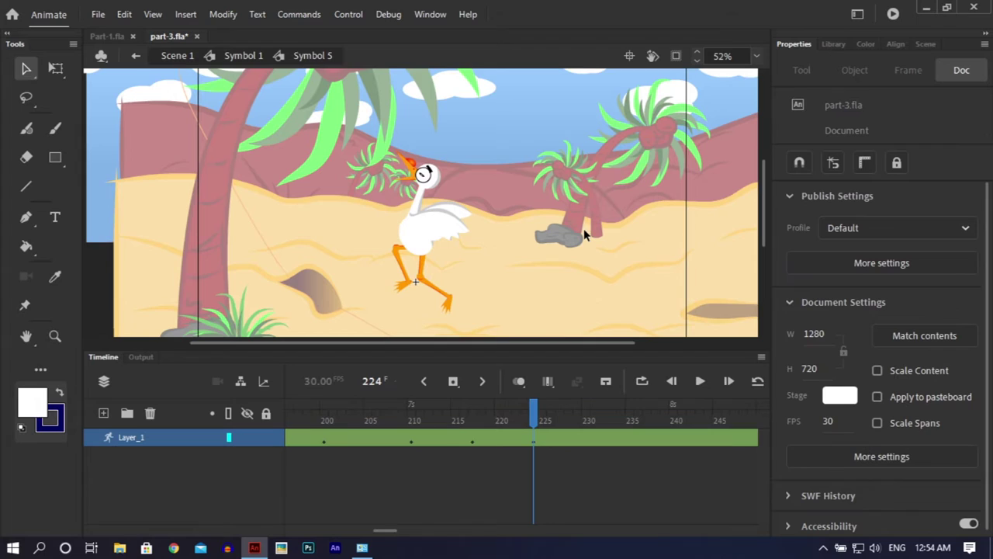
Back in Symbol 1, insert a keyframe at frame 224 and create a classic tween between frames 217 and 224
{"action": "double_click", "coordinate": [585, 235]}
{"action": "left_click", "coordinate": [526, 444]}
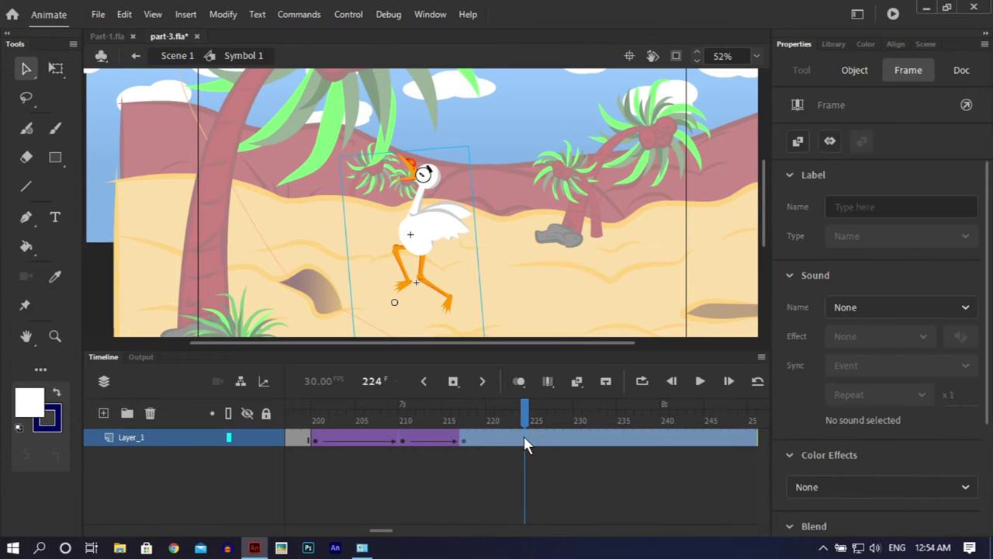
{"action": "right_click", "coordinate": [524, 442]}
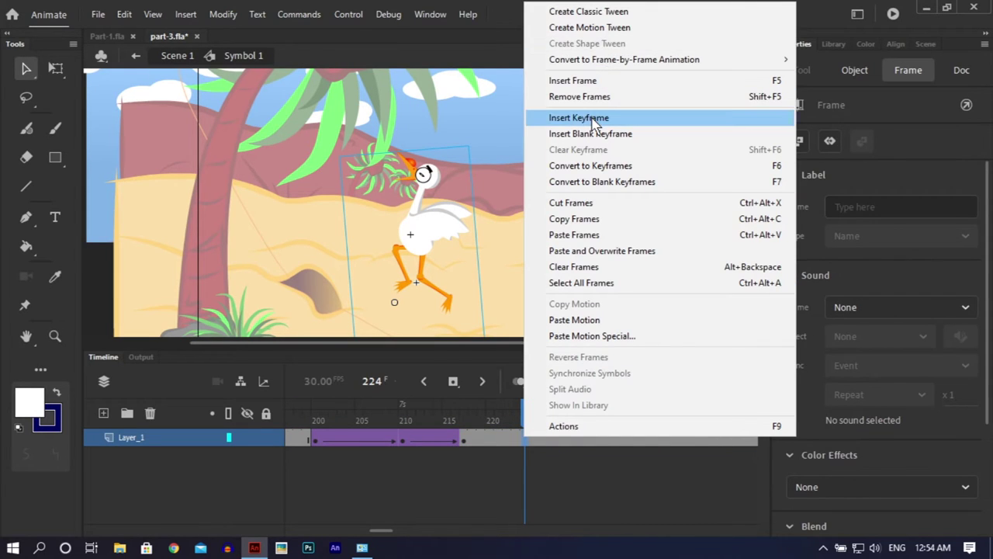
{"action": "left_click", "coordinate": [592, 118]}
{"action": "left_click", "coordinate": [500, 439]}
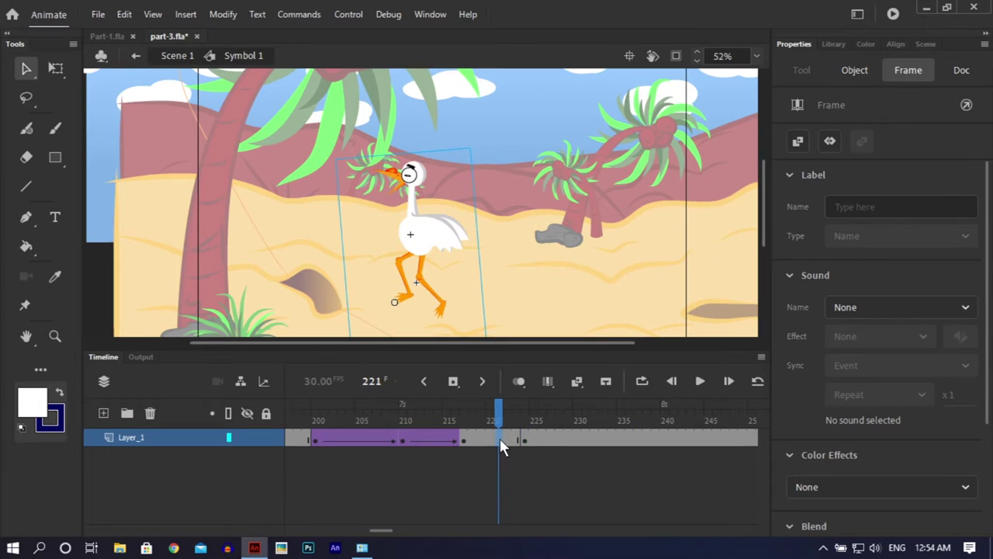
{"action": "right_click", "coordinate": [499, 438]}
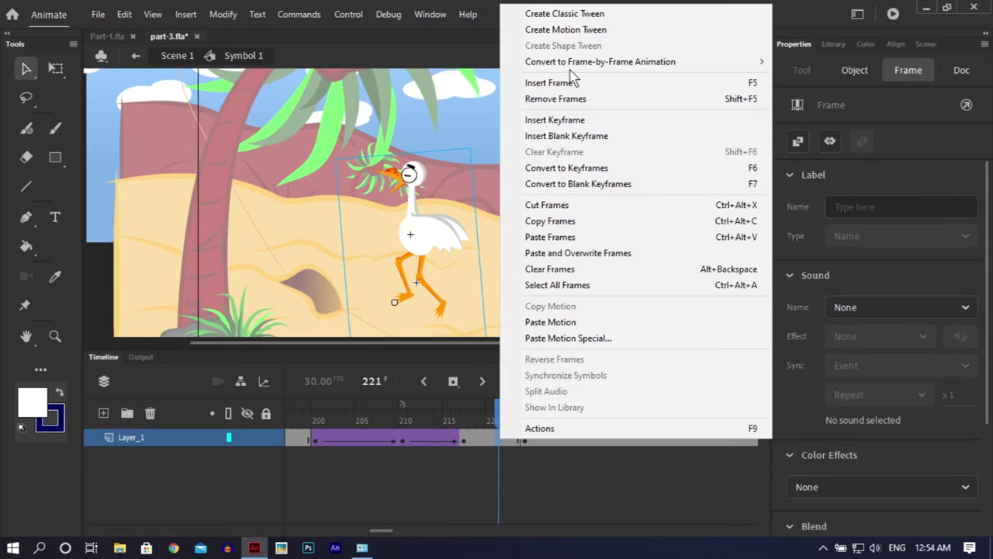
{"action": "left_click", "coordinate": [594, 14]}
{"action": "left_click", "coordinate": [524, 439]}
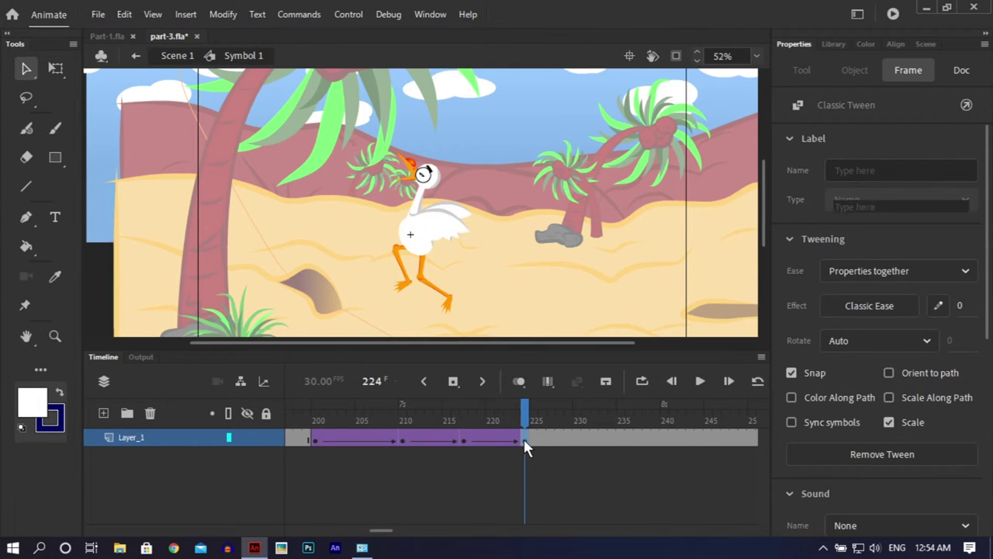
Add a new layer and draw a horizontal ground guide line under the heron's feet at frame 217
{"action": "left_click", "coordinate": [464, 439]}
{"action": "left_click", "coordinate": [27, 190]}
{"action": "left_click", "coordinate": [101, 414]}
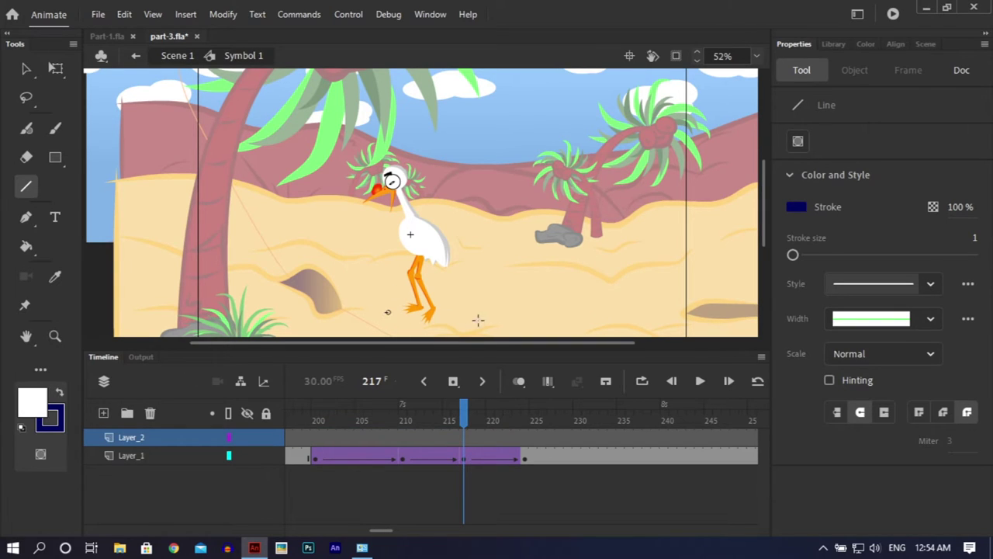
{"action": "left_click_drag", "start_coordinate": [385, 312], "coordinate": [513, 310]}
{"action": "left_click", "coordinate": [25, 67]}
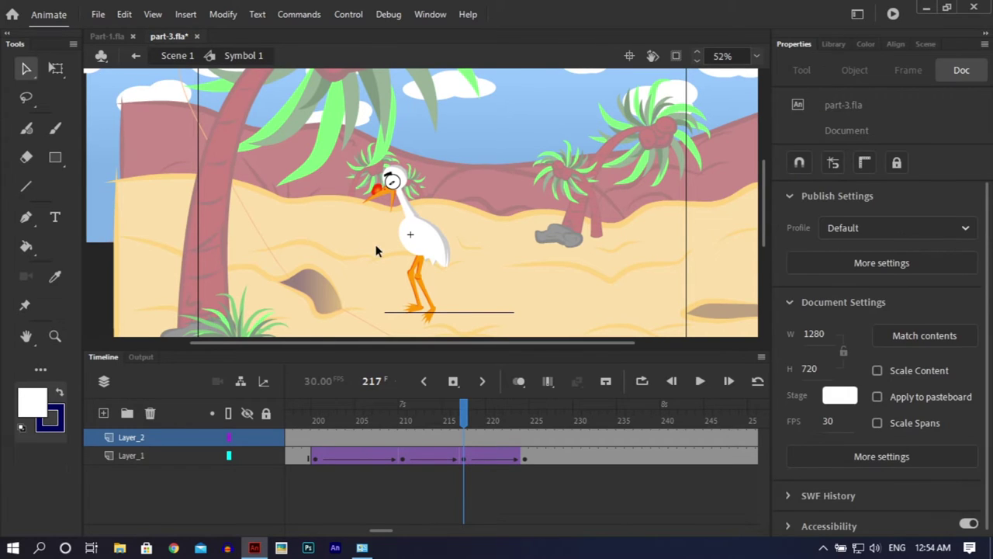
Raise the heron instance above the guide line at frame 224 to about X 43.7, Y 57.65, and save the file
{"action": "left_click_drag", "start_coordinate": [463, 419], "coordinate": [525, 415]}
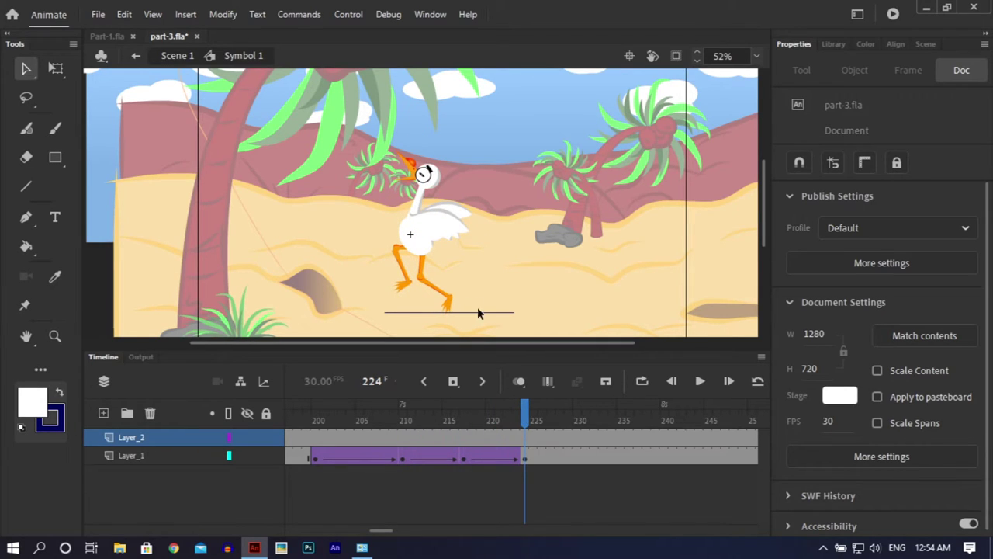
{"action": "left_click", "coordinate": [429, 238]}
{"action": "left_click_drag", "start_coordinate": [431, 239], "coordinate": [458, 218]}
{"action": "left_click_drag", "start_coordinate": [525, 420], "coordinate": [524, 445]}
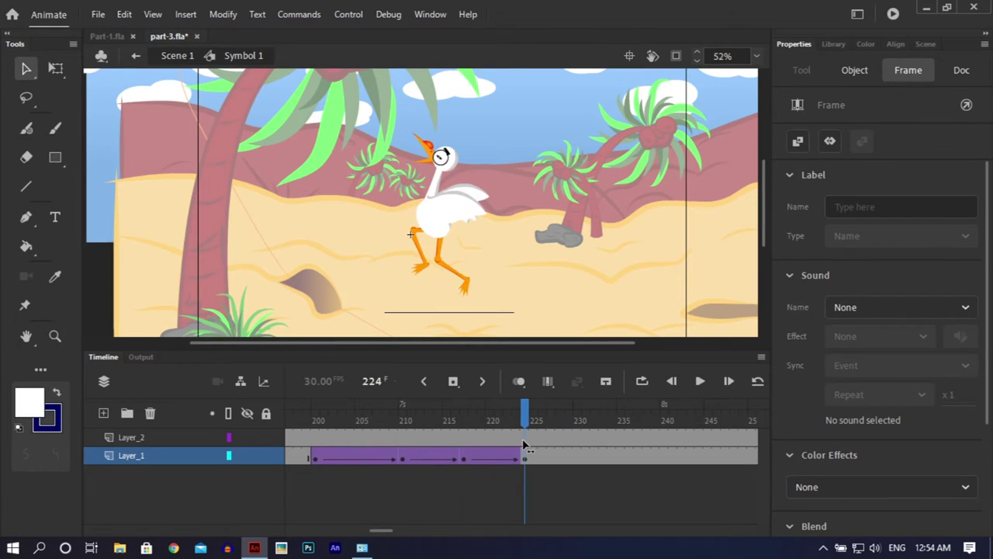
{"action": "left_click", "coordinate": [439, 216]}
{"action": "mouse_move", "coordinate": [524, 408]}
{"action": "left_mouse_down"}
{"action": "mouse_move", "coordinate": [441, 408]}
{"action": "mouse_move", "coordinate": [567, 407]}
{"action": "mouse_move", "coordinate": [524, 409]}
{"action": "left_mouse_up"}
{"action": "left_click", "coordinate": [426, 226]}
{"action": "left_click_drag", "start_coordinate": [426, 226], "coordinate": [430, 221]}
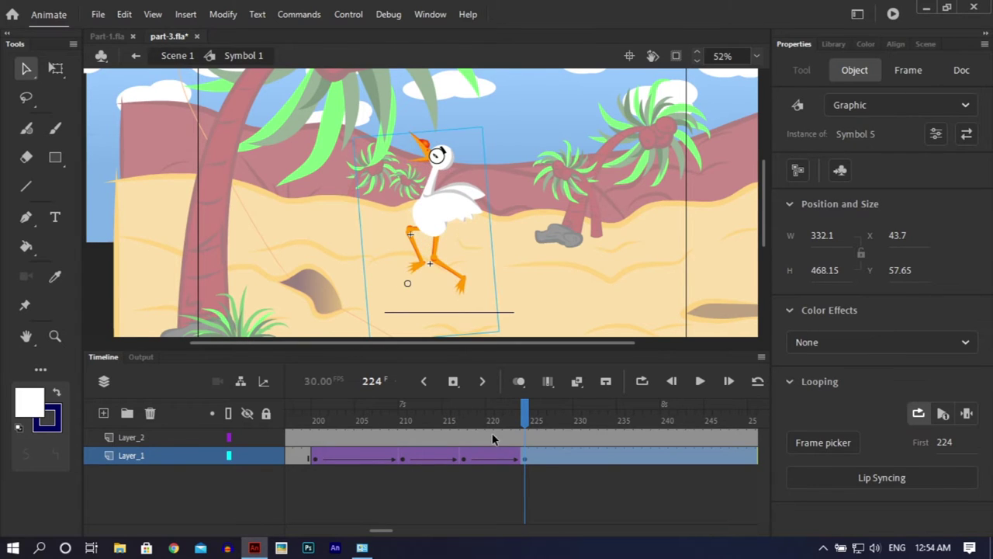
{"action": "left_click_drag", "start_coordinate": [516, 417], "coordinate": [556, 406]}
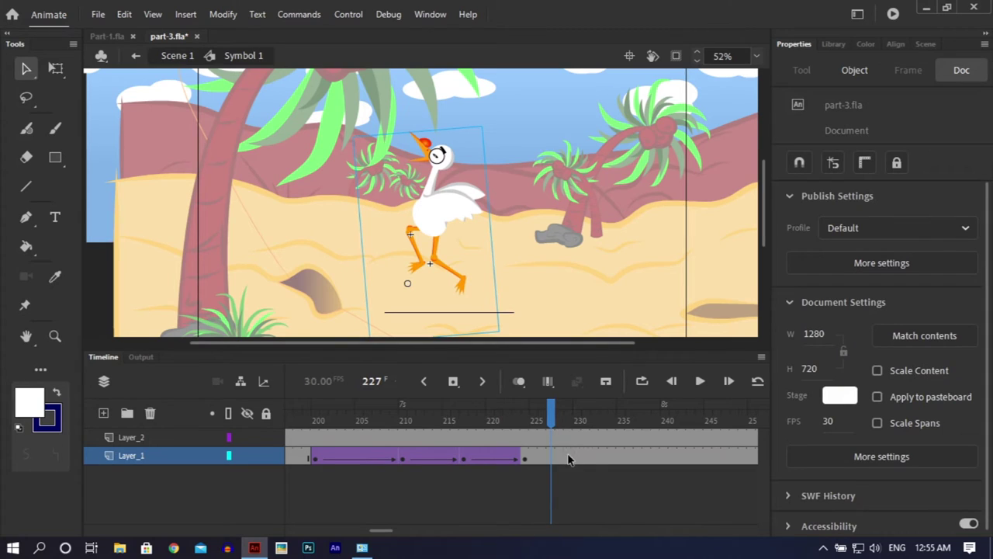
{"action": "key", "text": "ctrl+s"}
Reuse the frame 217 landing keyframe at frame 230 and create a classic tween between frames 224 and 230
{"action": "left_click", "coordinate": [578, 456]}
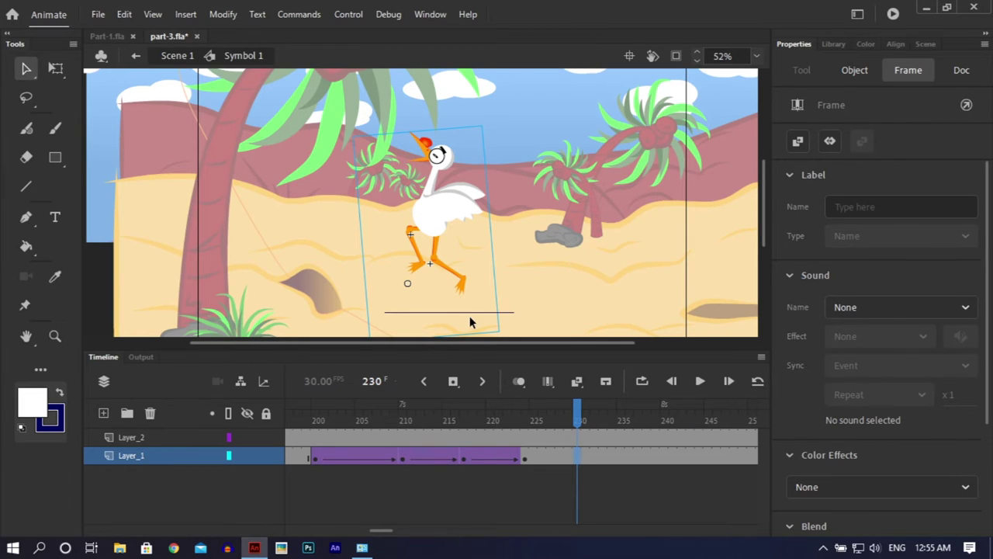
{"action": "left_click_drag", "start_coordinate": [554, 420], "coordinate": [533, 420]}
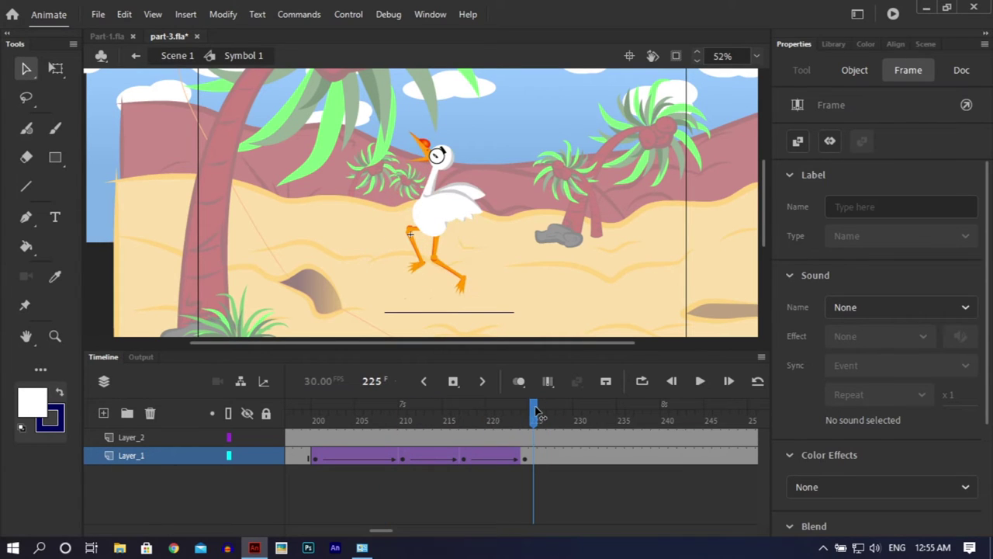
{"action": "mouse_move", "coordinate": [423, 420]}
{"action": "left_mouse_down"}
{"action": "mouse_move", "coordinate": [431, 419]}
{"action": "mouse_move", "coordinate": [387, 420]}
{"action": "mouse_move", "coordinate": [527, 420]}
{"action": "mouse_move", "coordinate": [432, 420]}
{"action": "mouse_move", "coordinate": [358, 449]}
{"action": "mouse_move", "coordinate": [466, 436]}
{"action": "mouse_move", "coordinate": [543, 438]}
{"action": "mouse_move", "coordinate": [402, 464]}
{"action": "mouse_move", "coordinate": [469, 450]}
{"action": "mouse_move", "coordinate": [464, 460]}
{"action": "mouse_move", "coordinate": [584, 456]}
{"action": "mouse_move", "coordinate": [551, 460]}
{"action": "left_mouse_up"}
{"action": "right_click", "coordinate": [550, 460]}
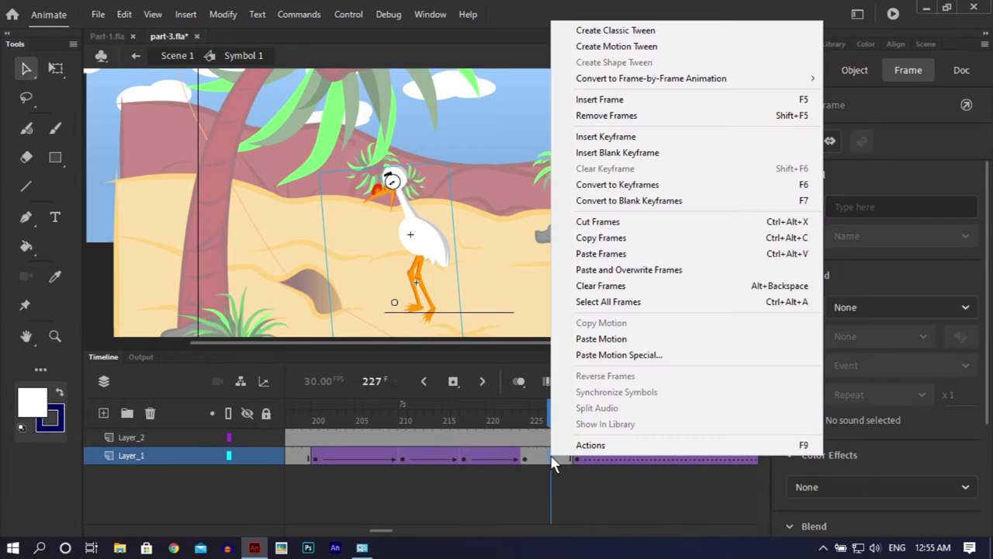
{"action": "left_click", "coordinate": [616, 31]}
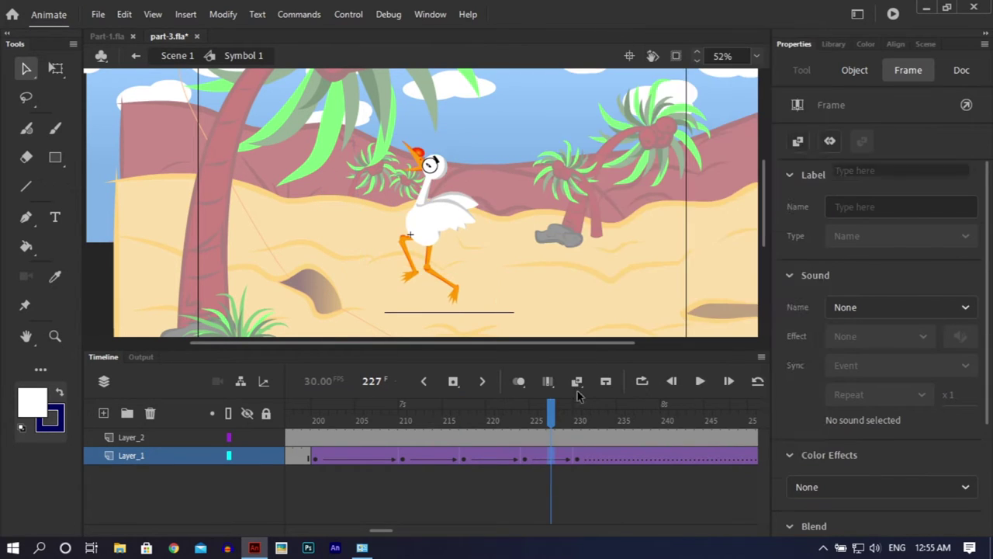
Remove the classic tween after frame 230 and set the first frame of the heron instance at frame 230 to 230
{"action": "left_click", "coordinate": [586, 460]}
{"action": "right_click", "coordinate": [585, 455]}
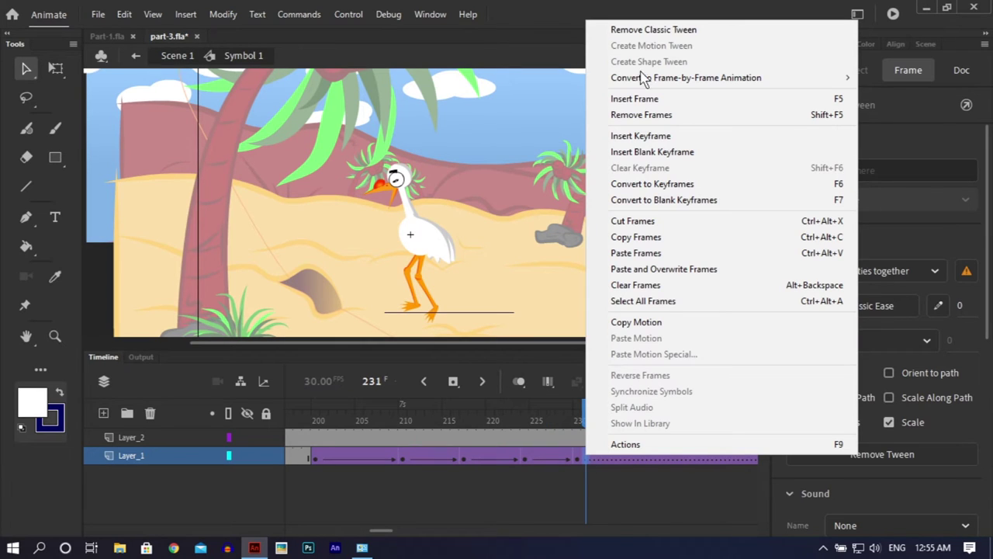
{"action": "left_click", "coordinate": [654, 31]}
{"action": "left_click", "coordinate": [577, 459]}
{"action": "left_click", "coordinate": [407, 247]}
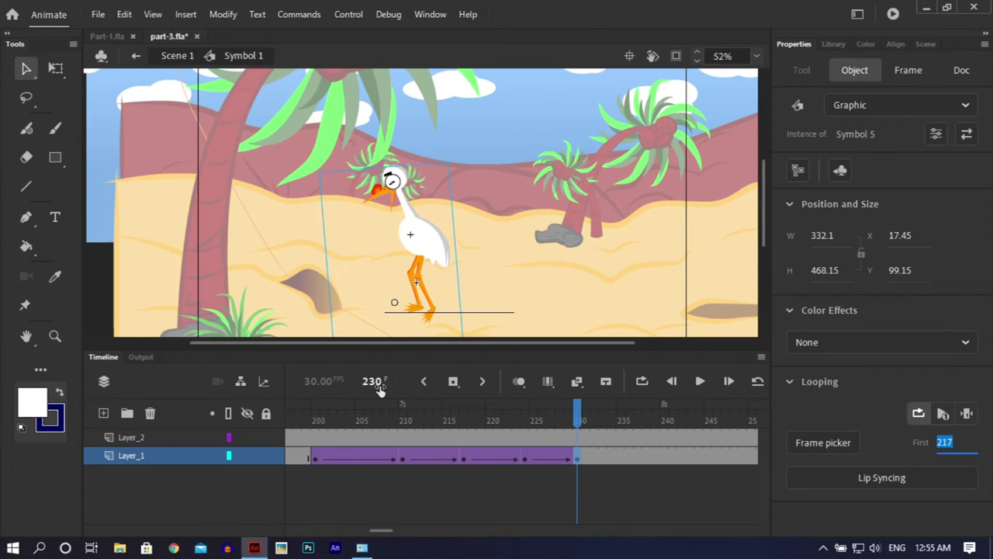
{"action": "type", "text": "230"}
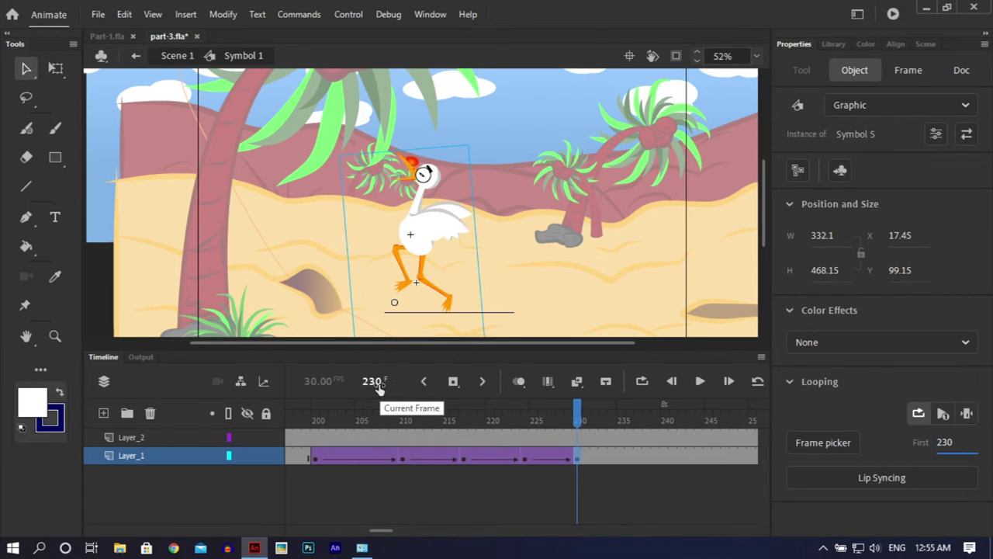
Return to the main scene and open the heron's armature symbol, Symbol 5, inside Symbol 1 around frame 230
{"action": "double_click", "coordinate": [552, 191]}
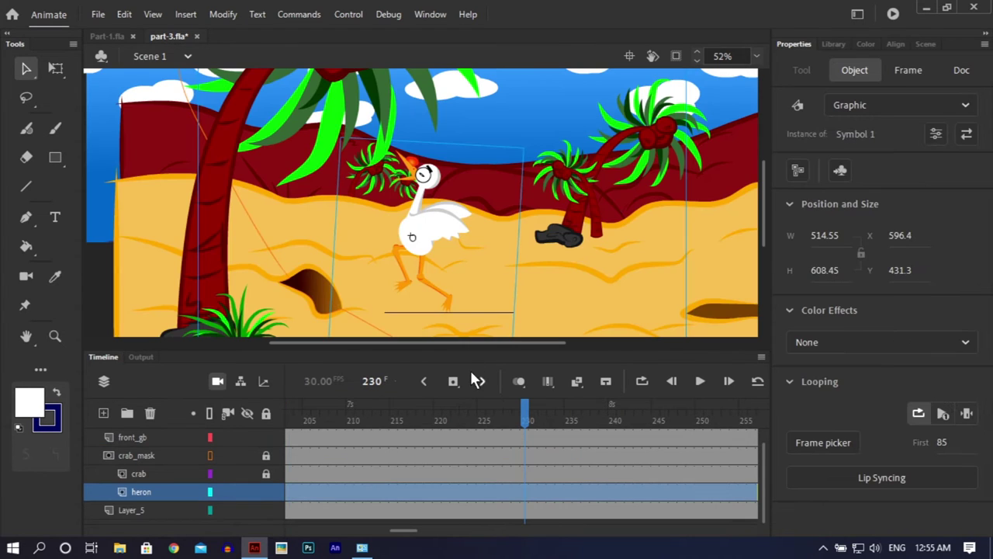
{"action": "double_click", "coordinate": [411, 218]}
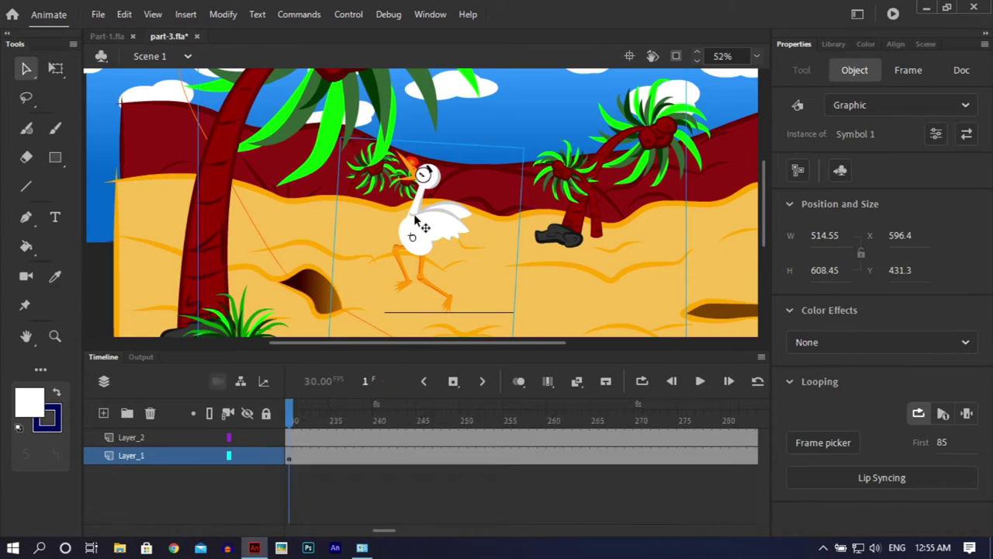
{"action": "left_click_drag", "start_coordinate": [525, 417], "coordinate": [420, 420]}
{"action": "left_click_drag", "start_coordinate": [551, 421], "coordinate": [525, 422]}
{"action": "left_click", "coordinate": [442, 271]}
{"action": "double_click", "coordinate": [432, 247]}
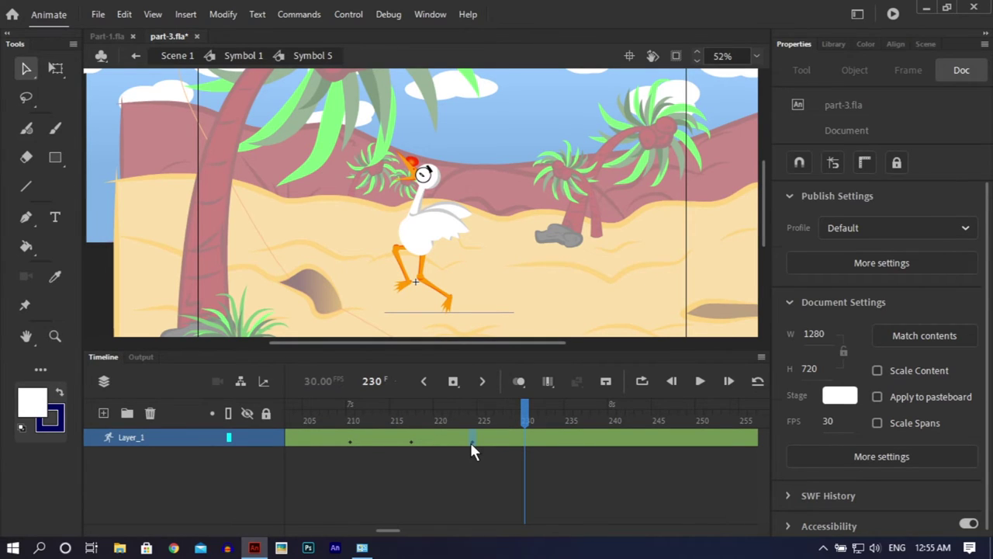
Copy the armature pose at frame 217 and paste it at frame 231
{"action": "left_click", "coordinate": [470, 442]}
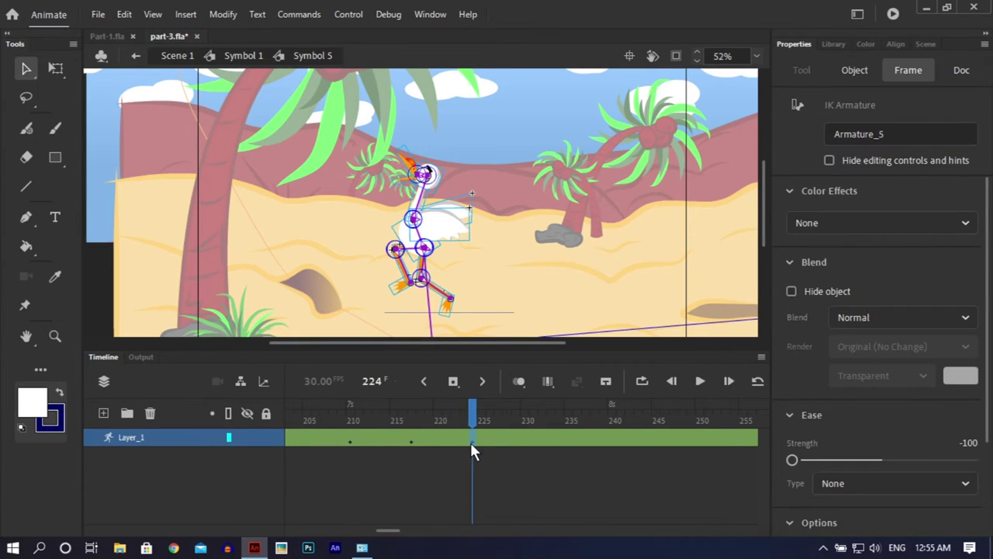
{"action": "right_click", "coordinate": [411, 438]}
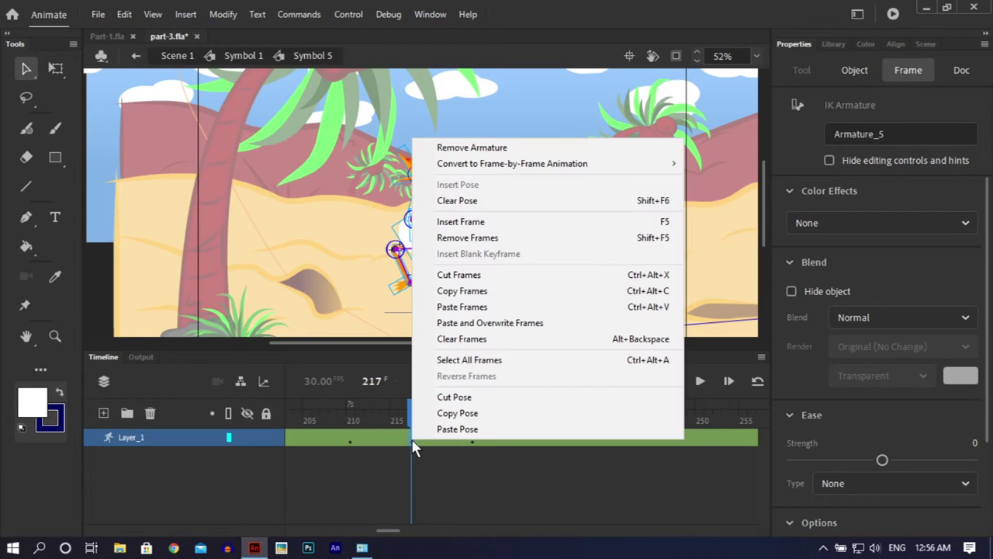
{"action": "left_click", "coordinate": [452, 413]}
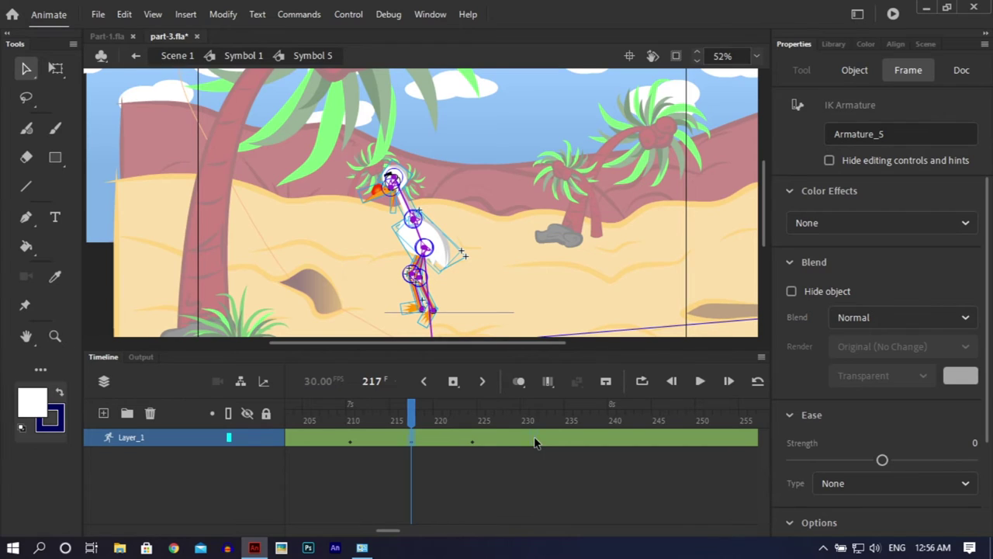
{"action": "right_click", "coordinate": [535, 438]}
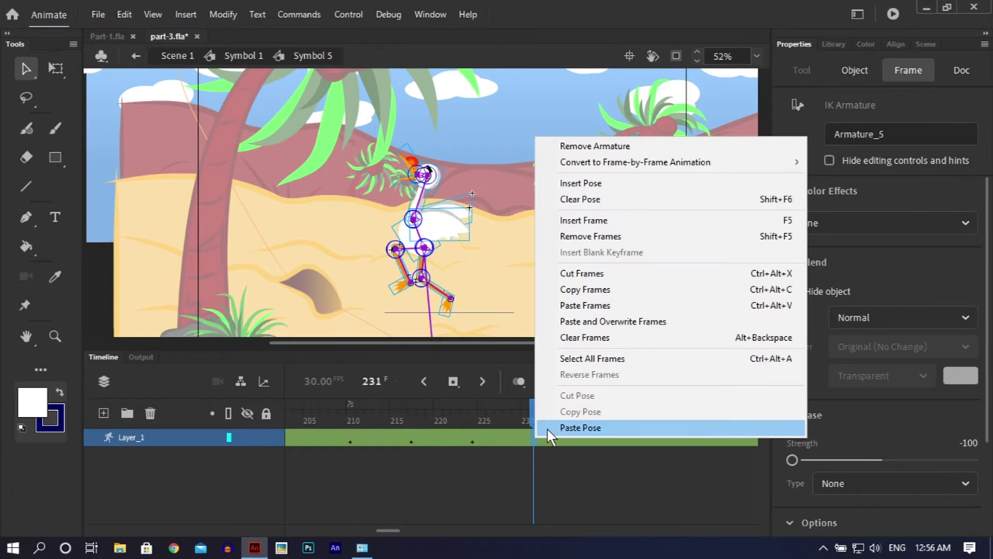
{"action": "left_click", "coordinate": [547, 431]}
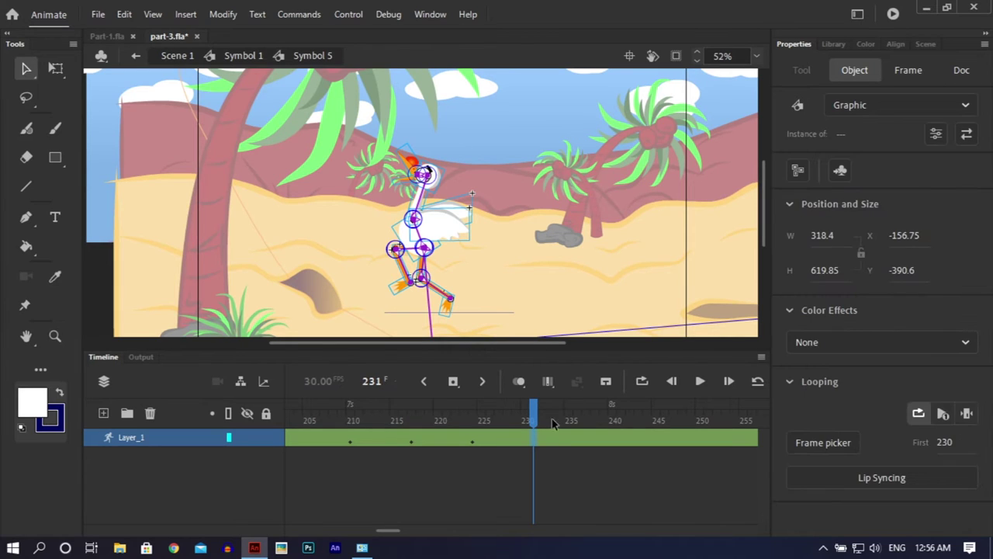
Return to Symbol 1 and raise the heron instance slightly higher at the frame 224 keyframe
{"action": "key", "text": "Escape"}
{"action": "left_click_drag", "start_coordinate": [527, 419], "coordinate": [469, 407]}
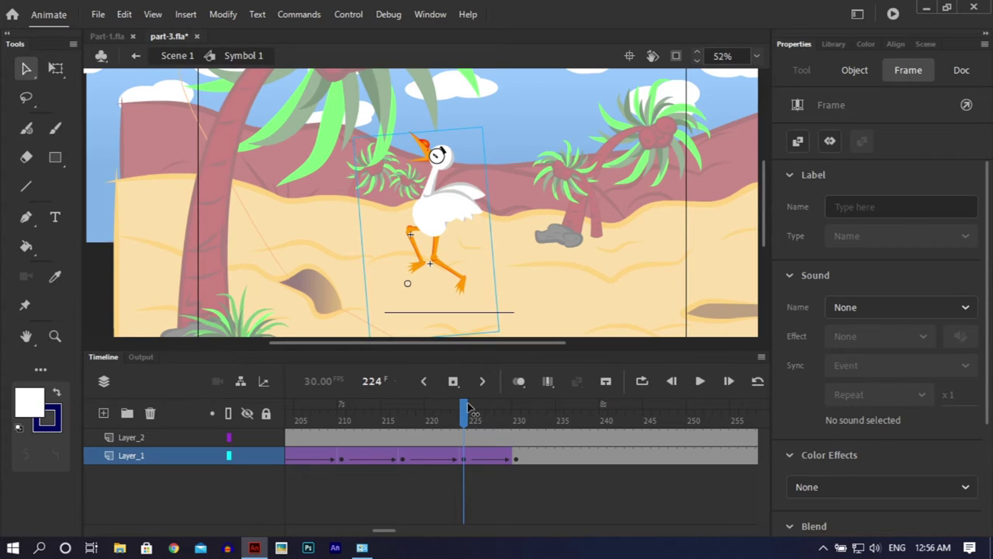
{"action": "left_click", "coordinate": [469, 408]}
{"action": "left_click", "coordinate": [464, 457]}
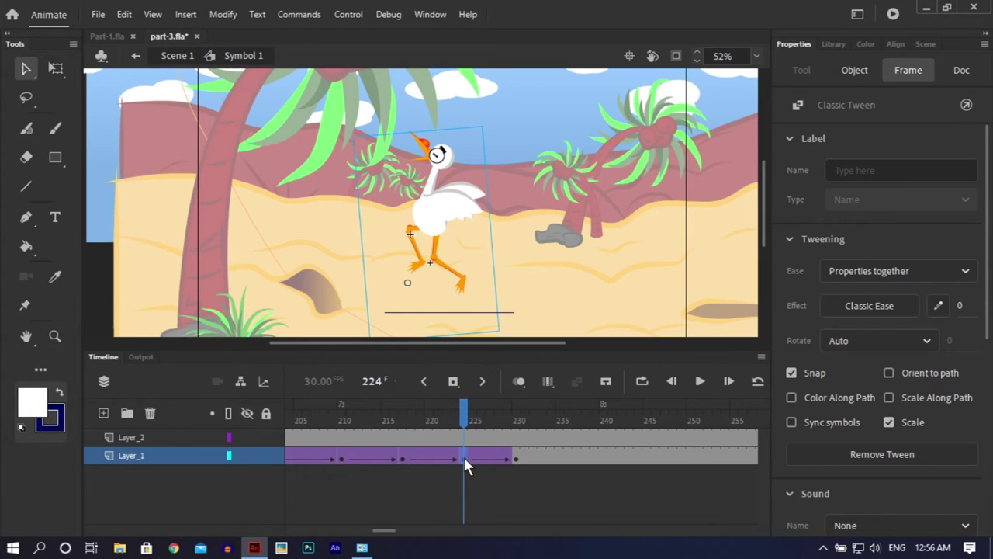
Play back the heron's jump in Symbol 1 and scrub through it up to frame 223
{"action": "left_click_drag", "start_coordinate": [464, 419], "coordinate": [263, 452]}
{"action": "key", "text": "Return"}
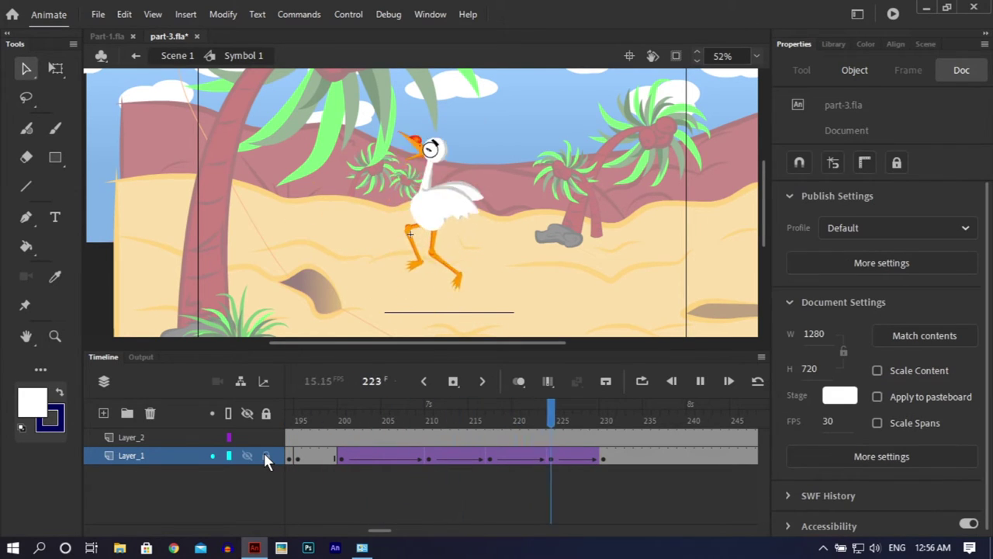
{"action": "key", "text": "Return"}
{"action": "left_click_drag", "start_coordinate": [495, 407], "coordinate": [547, 423]}
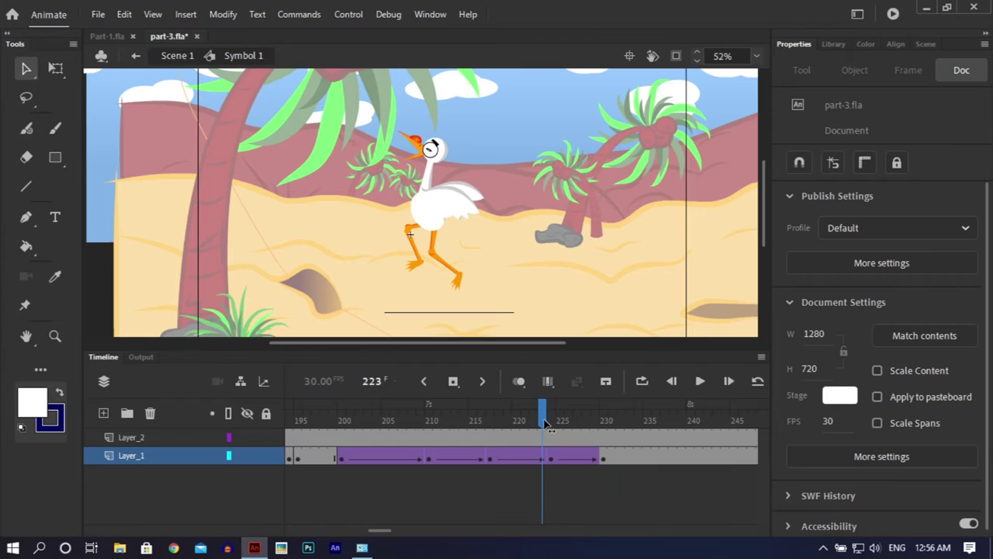
Duplicate the heron's jump and landing frames 217 to 230 on Layer_1, starting at frame 231
{"action": "left_click_drag", "start_coordinate": [489, 462], "coordinate": [605, 460]}
{"action": "left_click", "coordinate": [506, 464]}
{"action": "left_click_drag", "start_coordinate": [505, 464], "coordinate": [627, 440]}
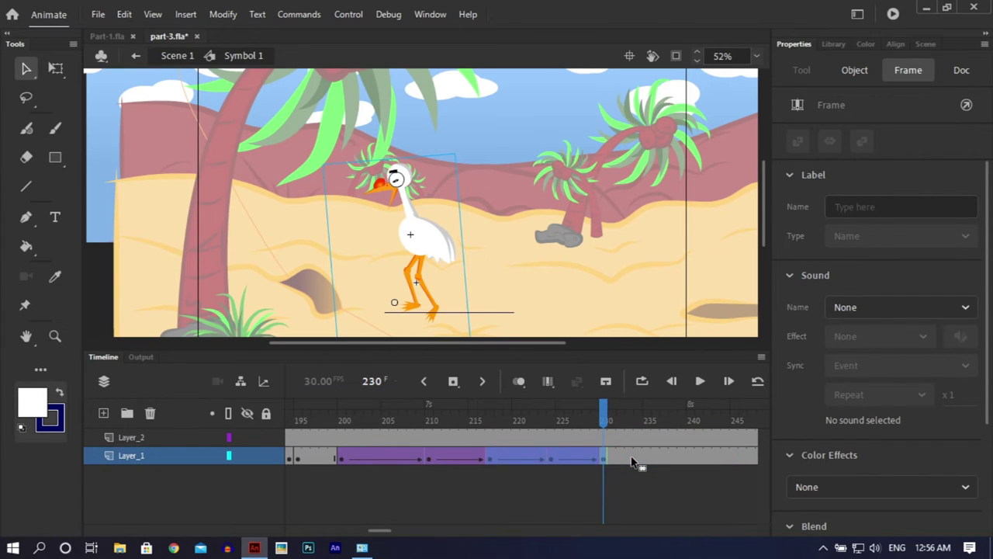
{"action": "left_click_drag", "start_coordinate": [632, 462], "coordinate": [634, 464]}
{"action": "left_click_drag", "start_coordinate": [632, 420], "coordinate": [672, 456]}
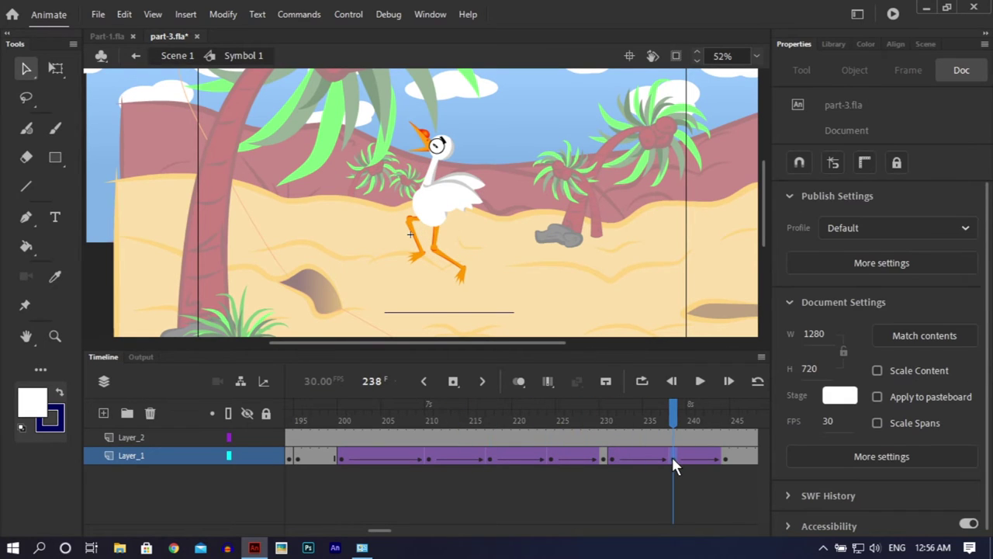
Nudge the heron instance at the frame 238 keyframe so it sits slightly further left in the air
{"action": "left_click", "coordinate": [672, 456]}
{"action": "key", "text": "Right"}
{"action": "key", "text": "Right"}
{"action": "key", "text": "Right"}
{"action": "key", "text": "Right"}
{"action": "key", "text": "Right"}
{"action": "key", "text": "Right"}
{"action": "key", "text": "Right"}
{"action": "key", "text": "Right"}
{"action": "key", "text": "Right"}
{"action": "key", "text": "Right"}
{"action": "key", "text": "Right"}
{"action": "key", "text": "Right"}
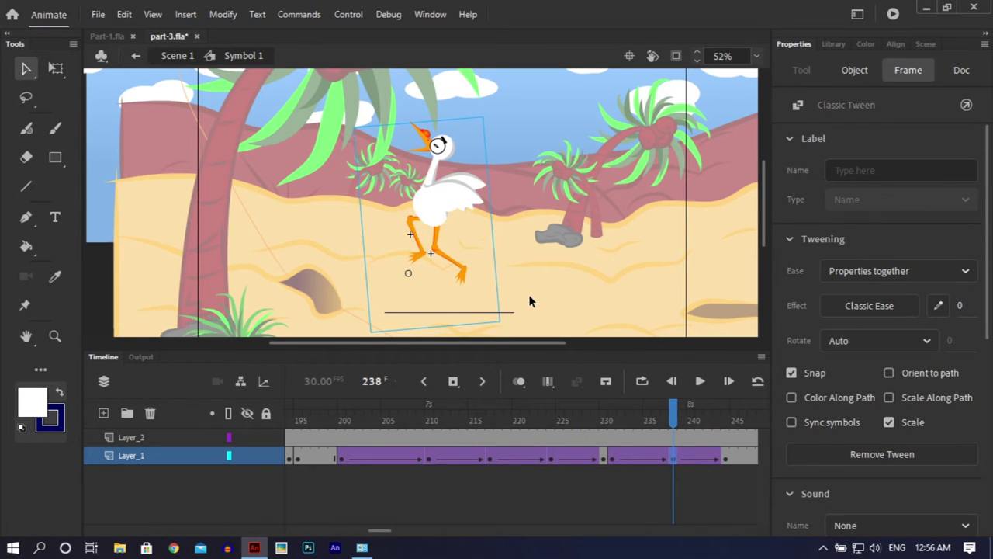
{"action": "key", "text": "Left"}
{"action": "key", "text": "Left"}
{"action": "key", "text": "Left"}
{"action": "key", "text": "Left"}
{"action": "key", "text": "Left"}
{"action": "key", "text": "Left"}
{"action": "key", "text": "Left"}
{"action": "key", "text": "Left"}
{"action": "key", "text": "Left"}
{"action": "key", "text": "Left"}
{"action": "key", "text": "Left"}
{"action": "key", "text": "Left"}
{"action": "key", "text": "Left"}
{"action": "key", "text": "Left"}
{"action": "key", "text": "Left"}
{"action": "key", "text": "Left"}
{"action": "key", "text": "Left"}
{"action": "key", "text": "Left"}
{"action": "key", "text": "Left"}
{"action": "key", "text": "Left"}
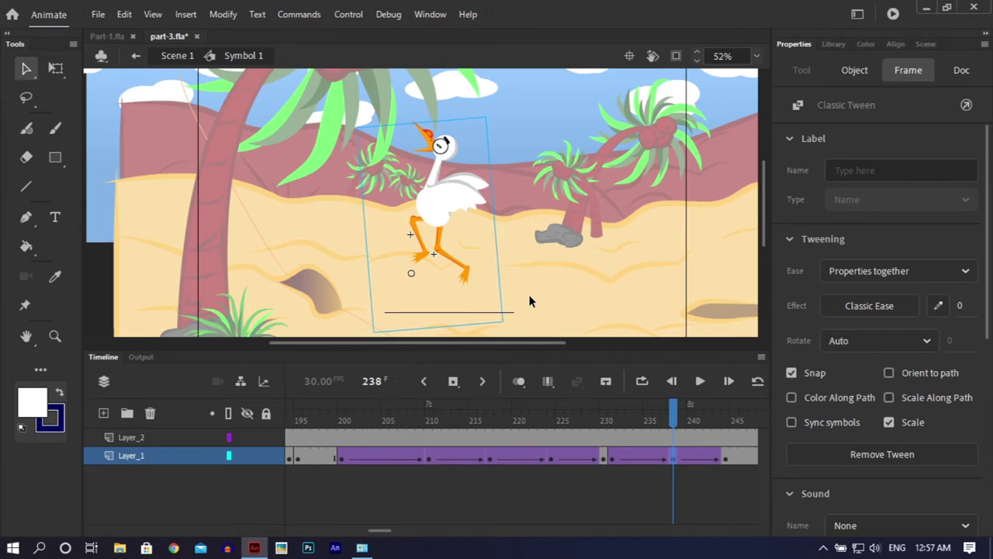
{"action": "key", "text": "Left"}
{"action": "key", "text": "Left"}
{"action": "key", "text": "Left"}
{"action": "key", "text": "Left"}
{"action": "key", "text": "Left"}
{"action": "key", "text": "Left"}
{"action": "key", "text": "Left"}
{"action": "key", "text": "Left"}
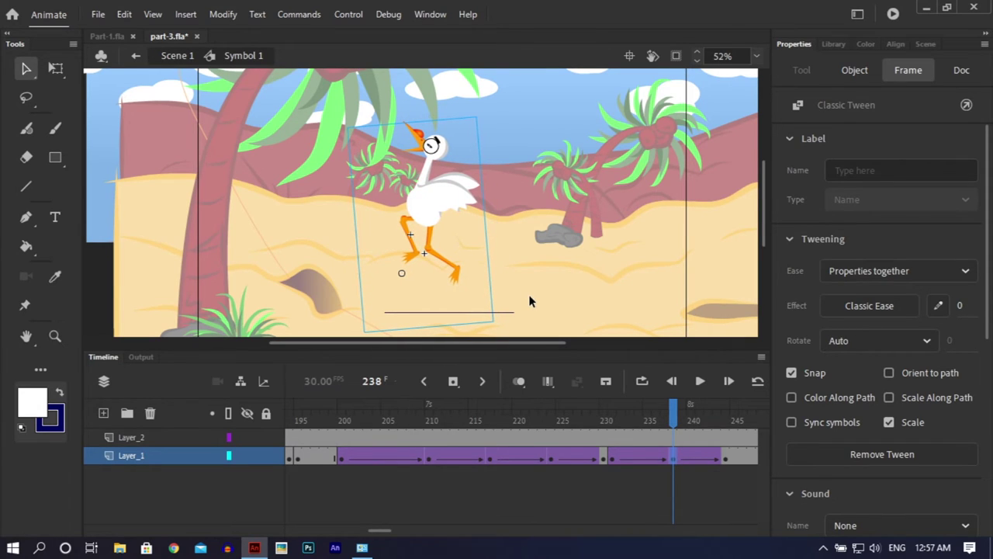
Play back the repeated jumps, save the file and preview the animation as a test movie
{"action": "left_click_drag", "start_coordinate": [657, 423], "coordinate": [230, 442]}
{"action": "key", "text": "Return"}
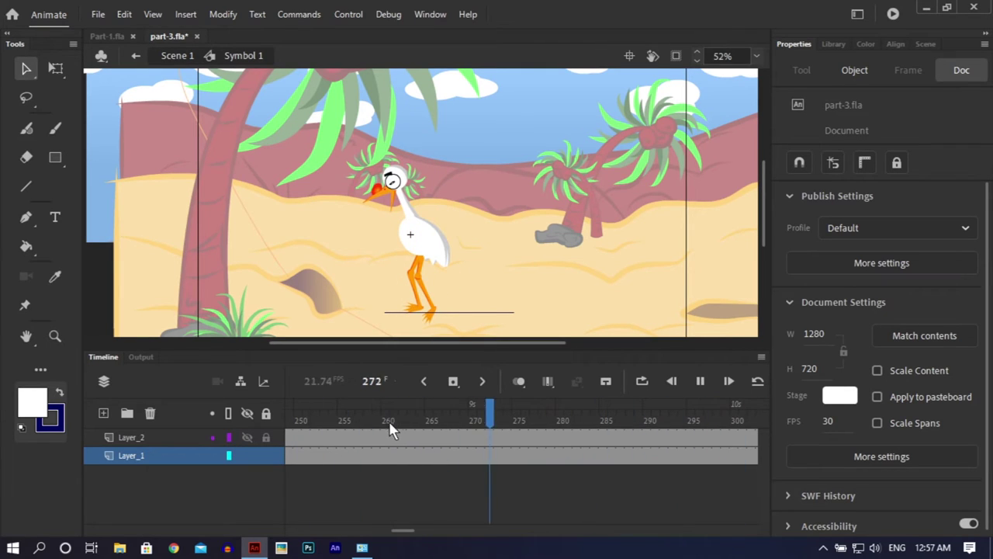
{"action": "left_click", "coordinate": [395, 424]}
{"action": "key", "text": "ctrl+s"}
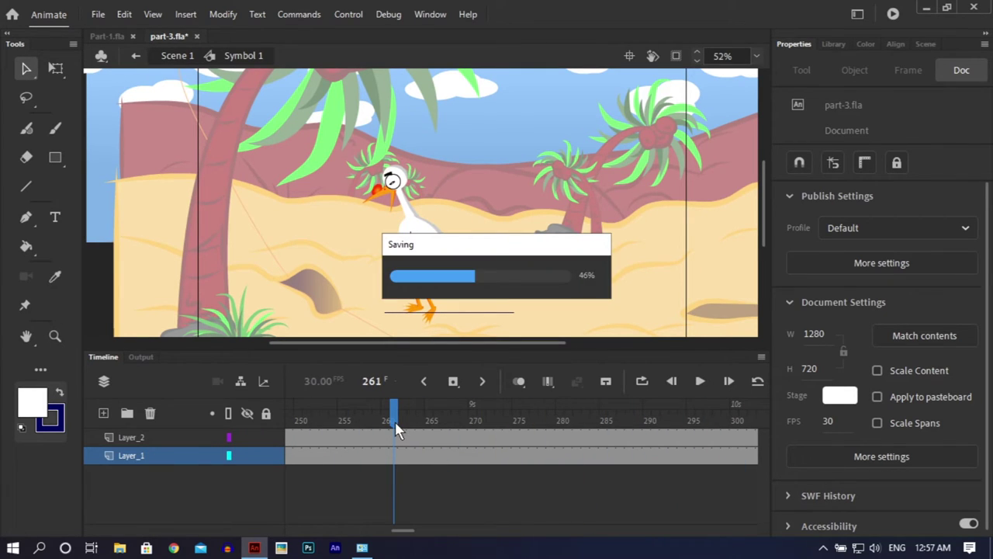
{"action": "key", "text": "ctrl+Return"}
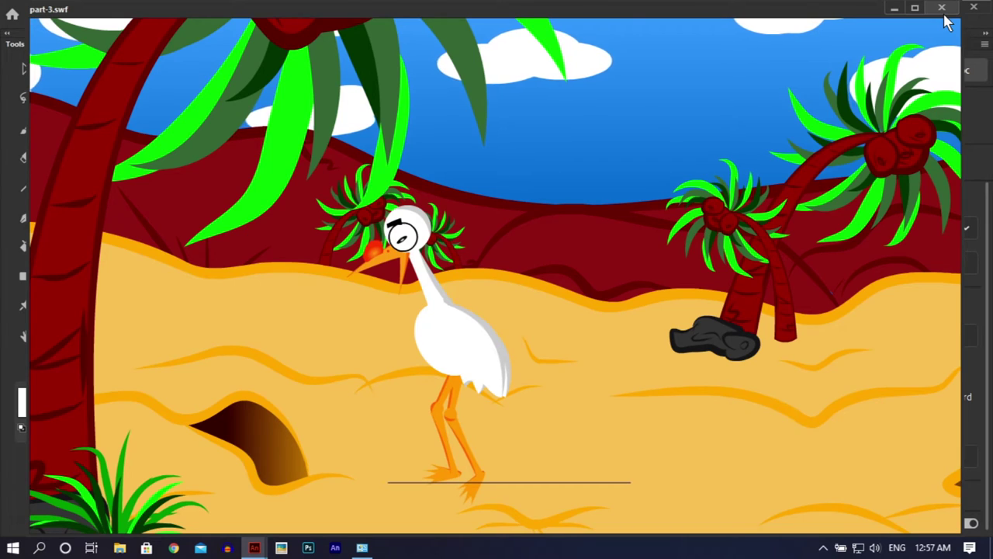
{"action": "left_click", "coordinate": [943, 9]}
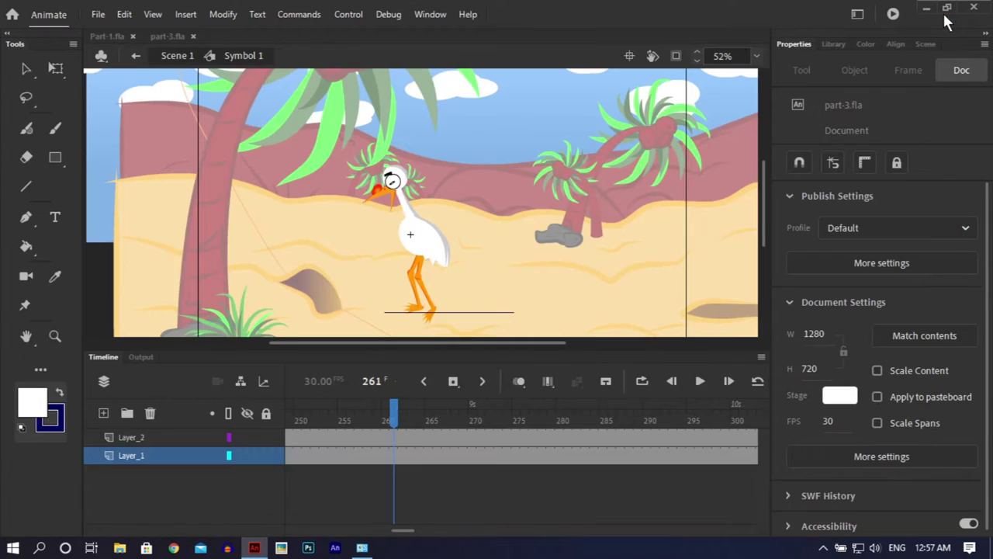
Move the armature pose at frame 217 inside the heron symbol to frame 220
{"action": "double_click", "coordinate": [417, 255]}
{"action": "left_click_drag", "start_coordinate": [409, 411], "coordinate": [523, 426]}
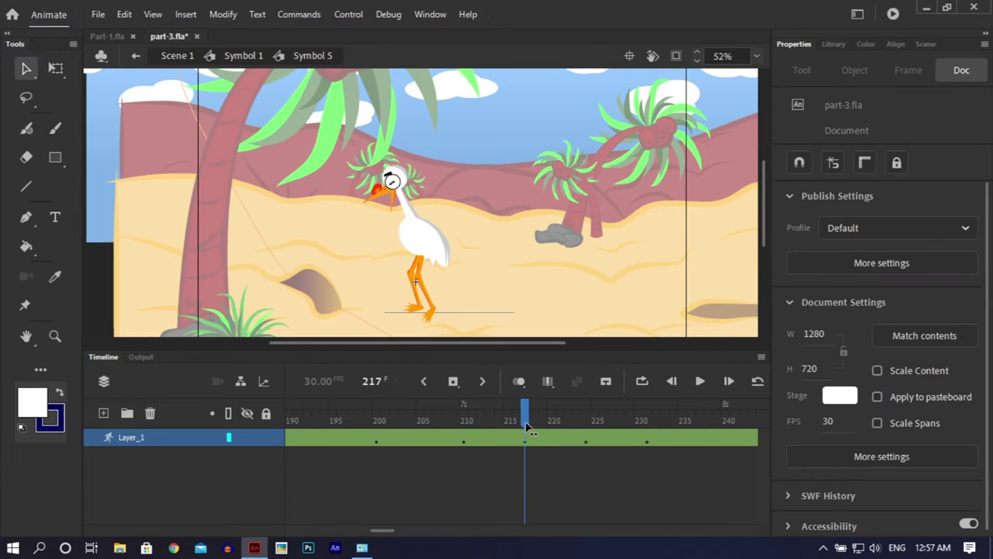
{"action": "left_click", "coordinate": [525, 447]}
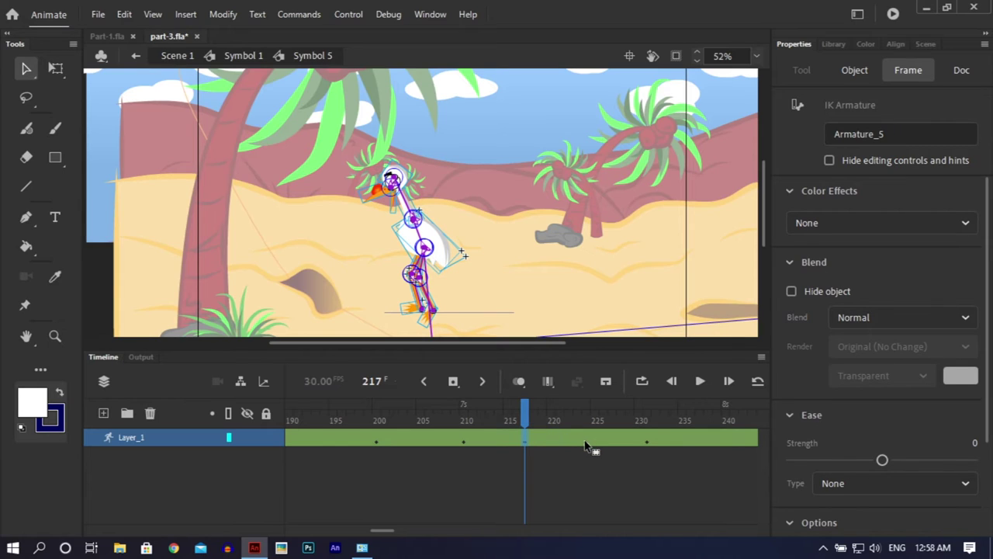
{"action": "key", "text": "period"}
{"action": "key", "text": "period"}
{"action": "key", "text": "period"}
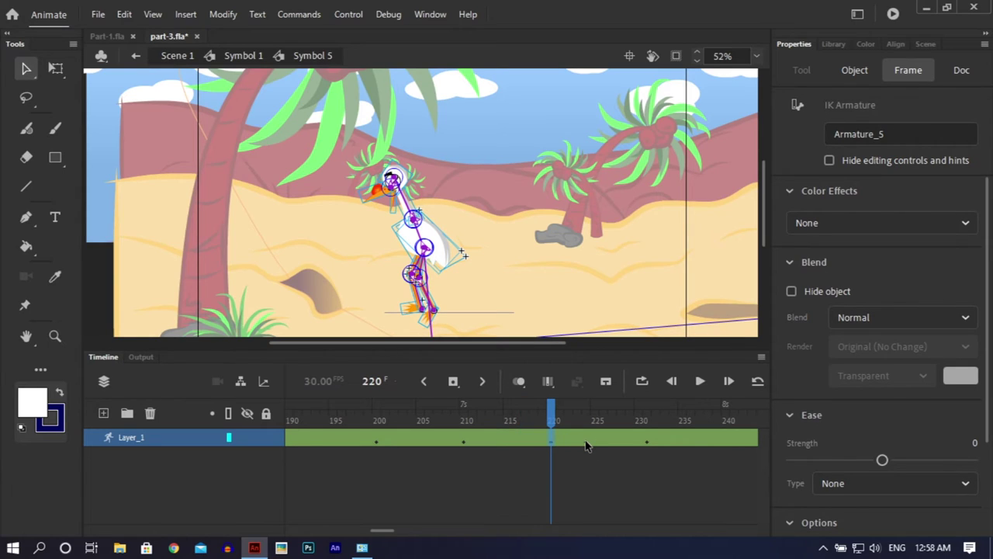
Move the armature poses at frames 224 and 231 to frames 230 and 240
{"action": "left_click_drag", "start_coordinate": [585, 440], "coordinate": [642, 439]}
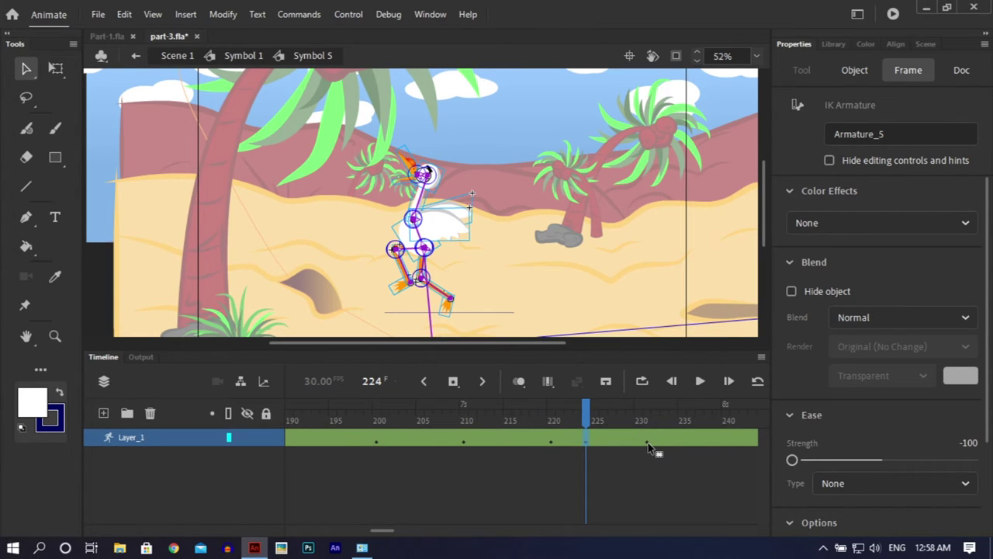
{"action": "left_click", "coordinate": [648, 442]}
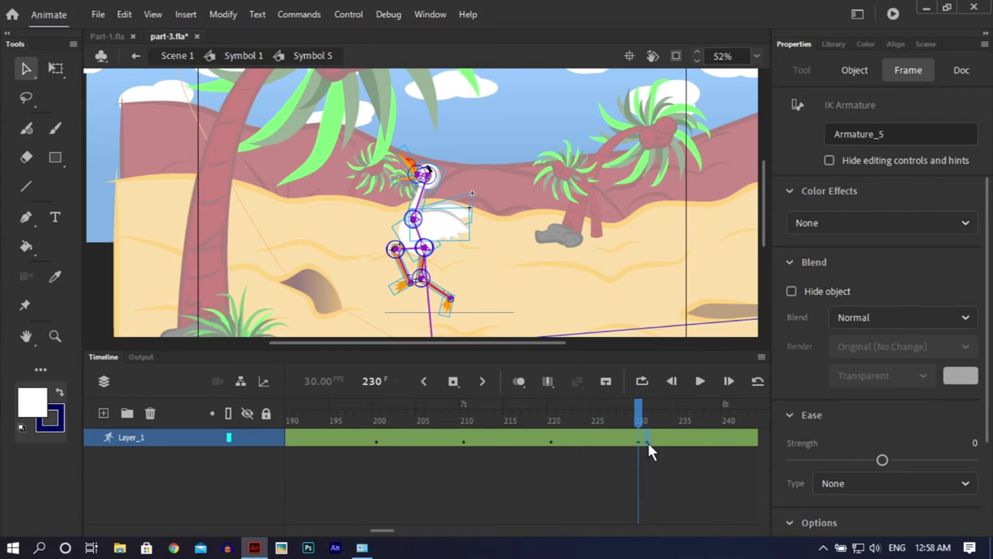
{"action": "left_click", "coordinate": [736, 440]}
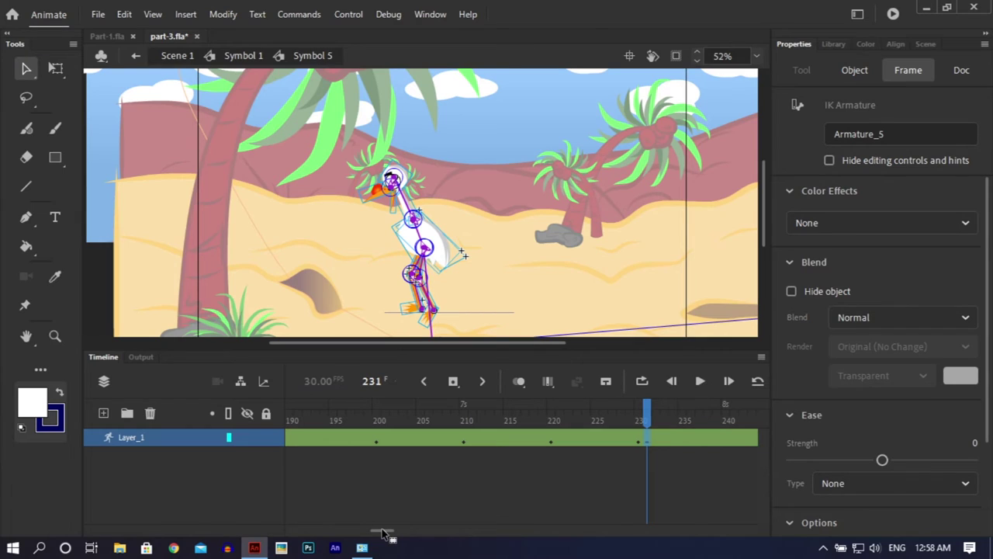
{"action": "key", "text": "Return"}
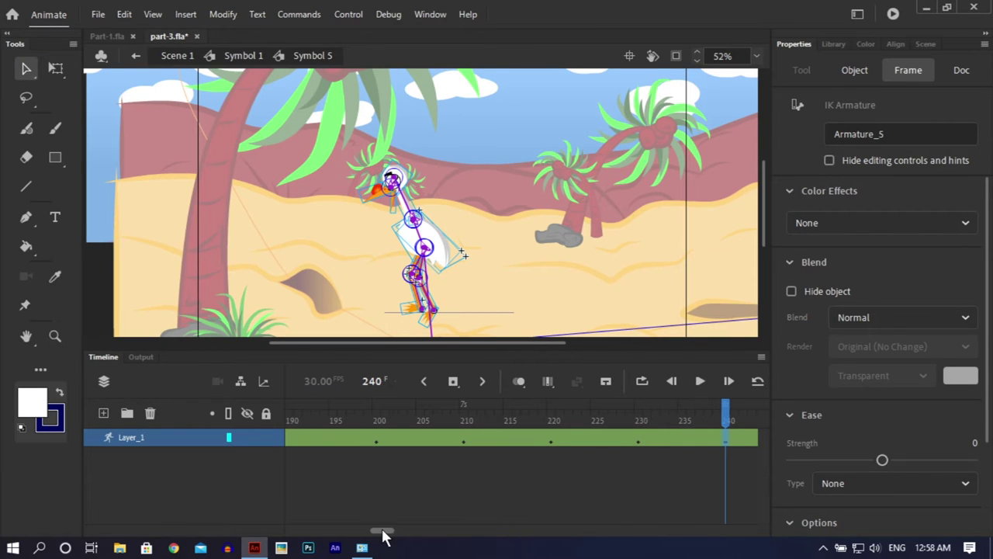
{"action": "left_click_drag", "start_coordinate": [381, 531], "coordinate": [399, 533]}
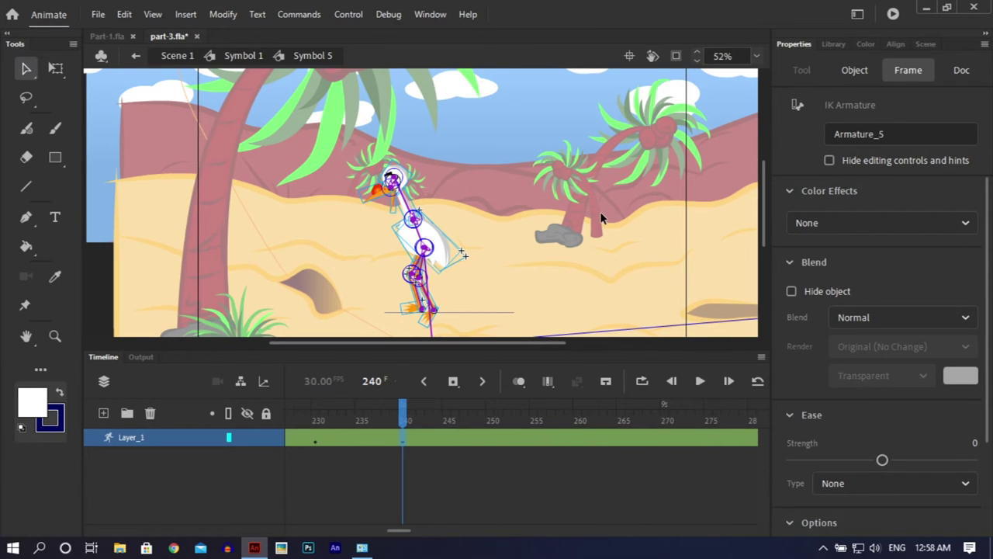
Return to Symbol 1 and clear the duplicated jump keyframes from frame 231 to frame 244 on Layer_1
{"action": "left_click", "coordinate": [477, 451]}
{"action": "double_click", "coordinate": [440, 440]}
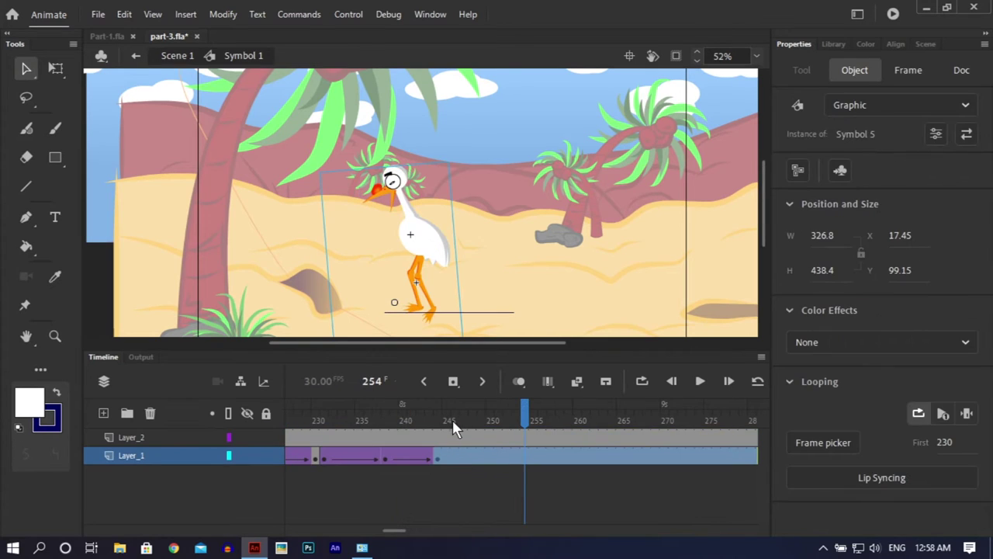
{"action": "left_click", "coordinate": [452, 455]}
{"action": "left_click_drag", "start_coordinate": [452, 416], "coordinate": [565, 458]}
{"action": "right_click", "coordinate": [566, 459]}
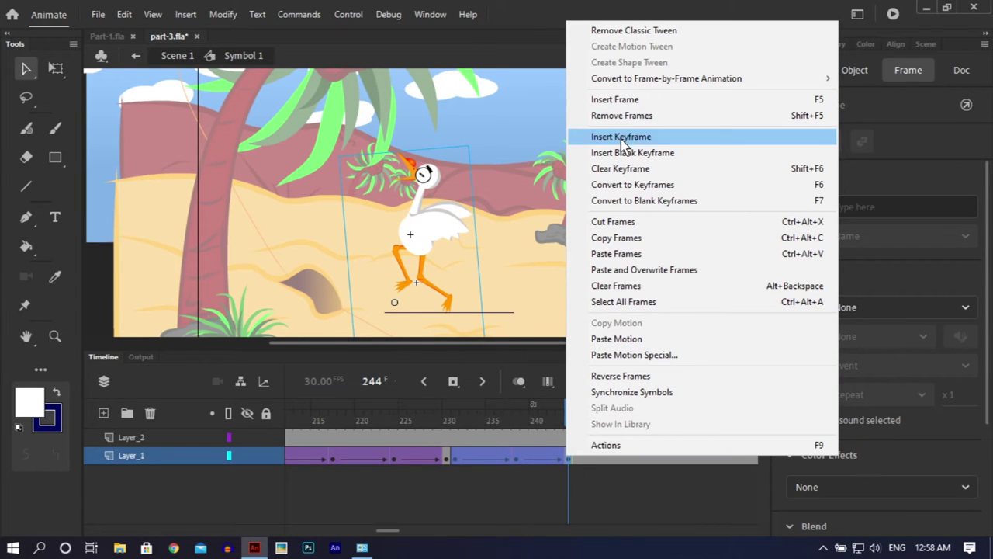
{"action": "left_click", "coordinate": [621, 168]}
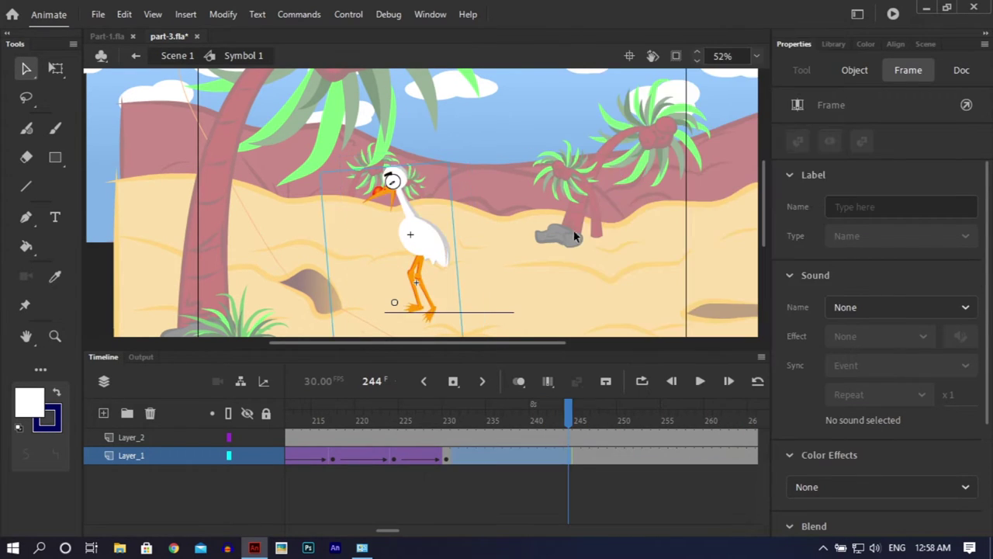
Check the armature pose timing inside the heron symbol, scrubbing around frame 220, and return to Symbol 1
{"action": "double_click", "coordinate": [430, 257]}
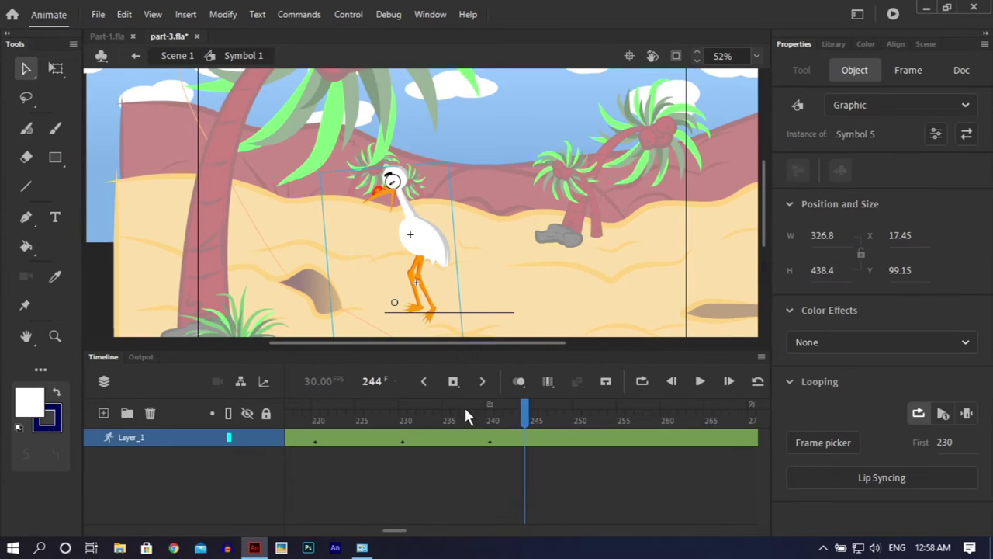
{"action": "left_click_drag", "start_coordinate": [468, 415], "coordinate": [537, 415]}
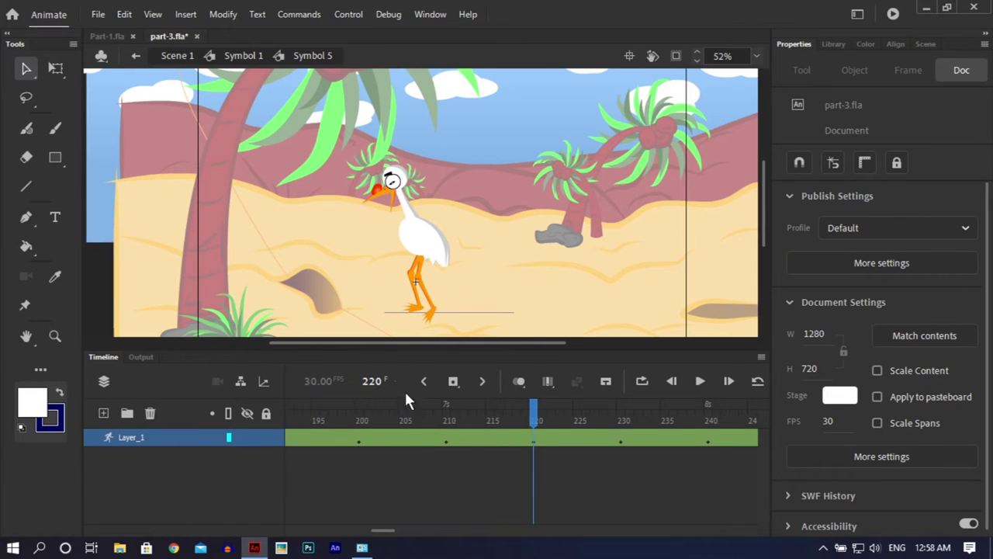
{"action": "double_click", "coordinate": [617, 207]}
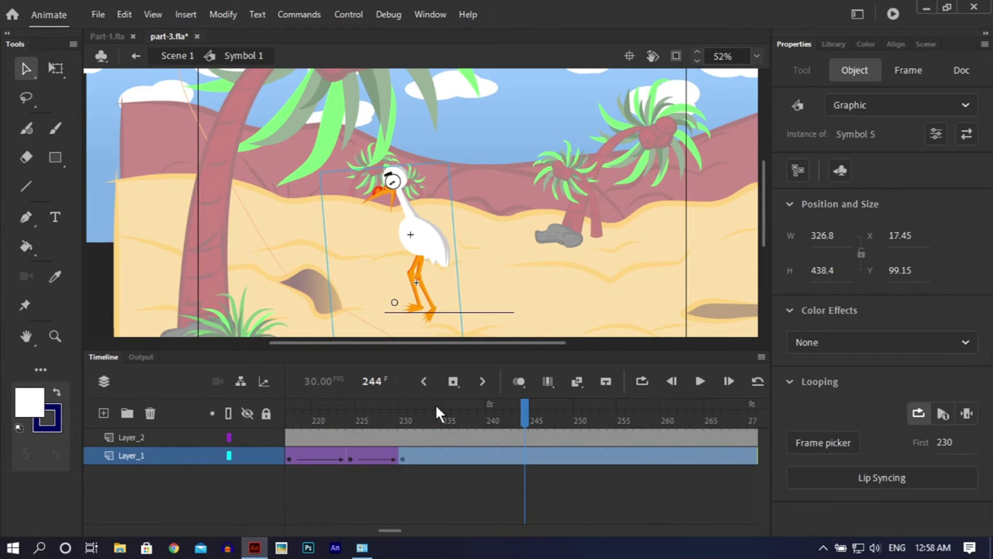
Move the heron's Layer_1 keyframe at frame 217 to frame 220
{"action": "left_click_drag", "start_coordinate": [425, 411], "coordinate": [341, 415]}
{"action": "left_click_drag", "start_coordinate": [258, 433], "coordinate": [490, 459]}
{"action": "left_click", "coordinate": [465, 458]}
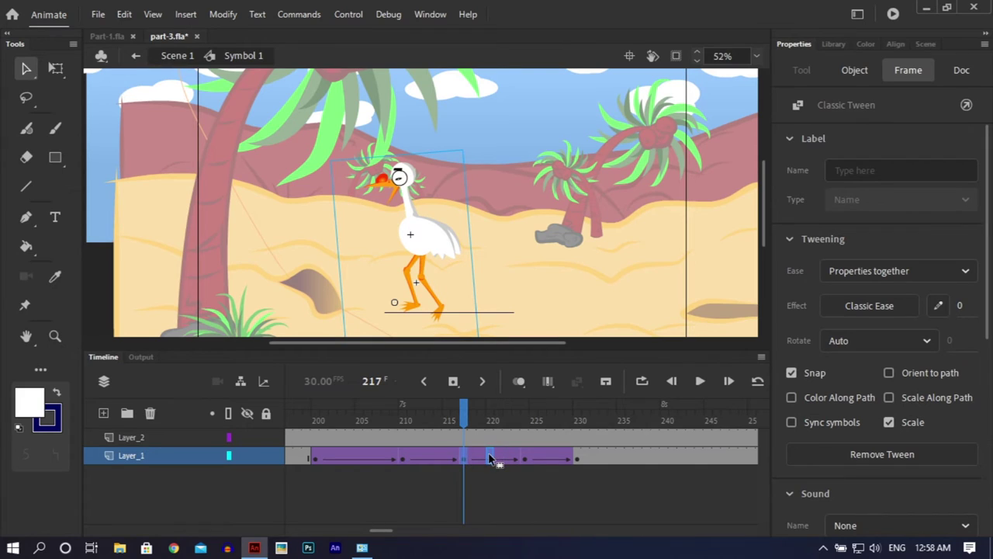
Shift the Layer_1 keyframes at frames 224 and 230 to frames 230 and 240
{"action": "left_click", "coordinate": [575, 459]}
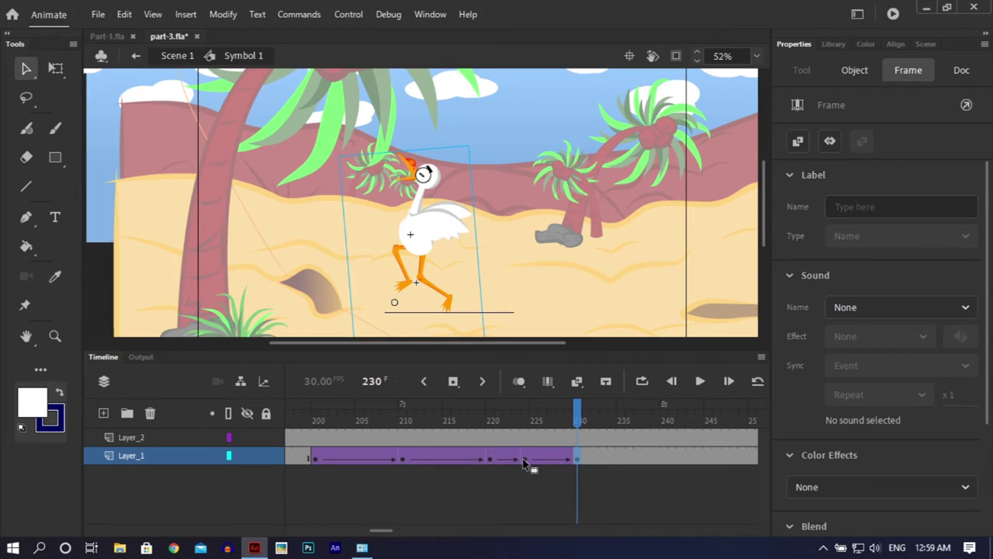
{"action": "key", "text": "shift+F6"}
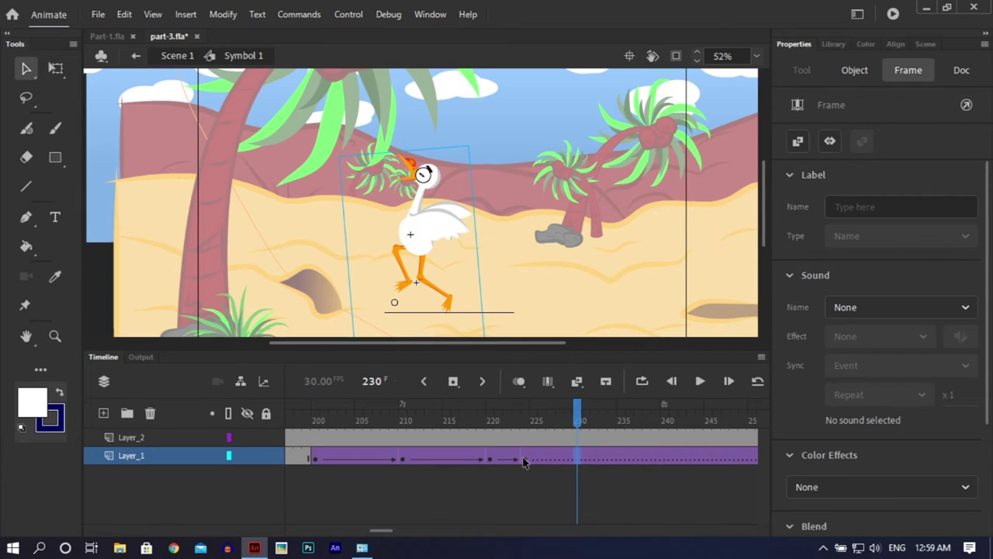
{"action": "left_click", "coordinate": [522, 458]}
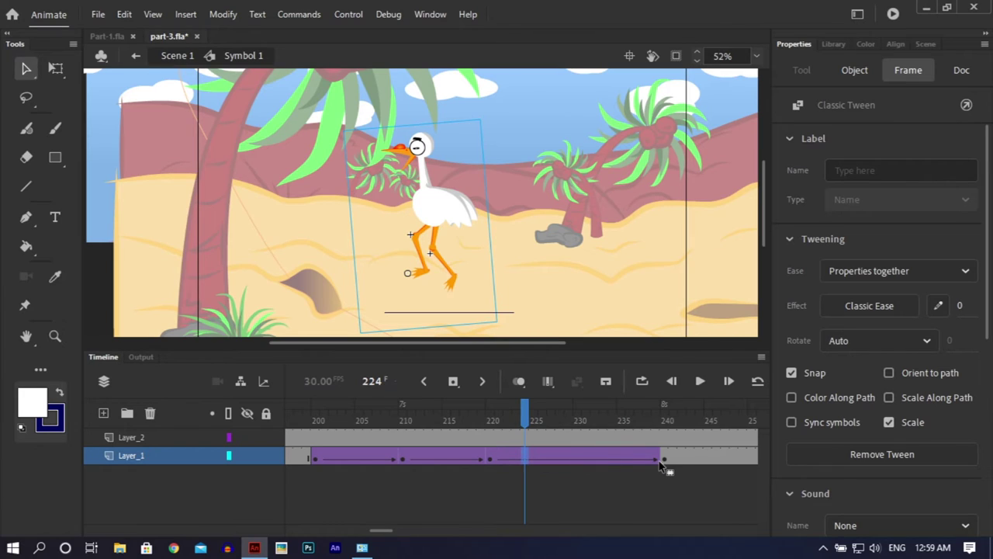
{"action": "left_click", "coordinate": [576, 459]}
{"action": "key", "text": "F6"}
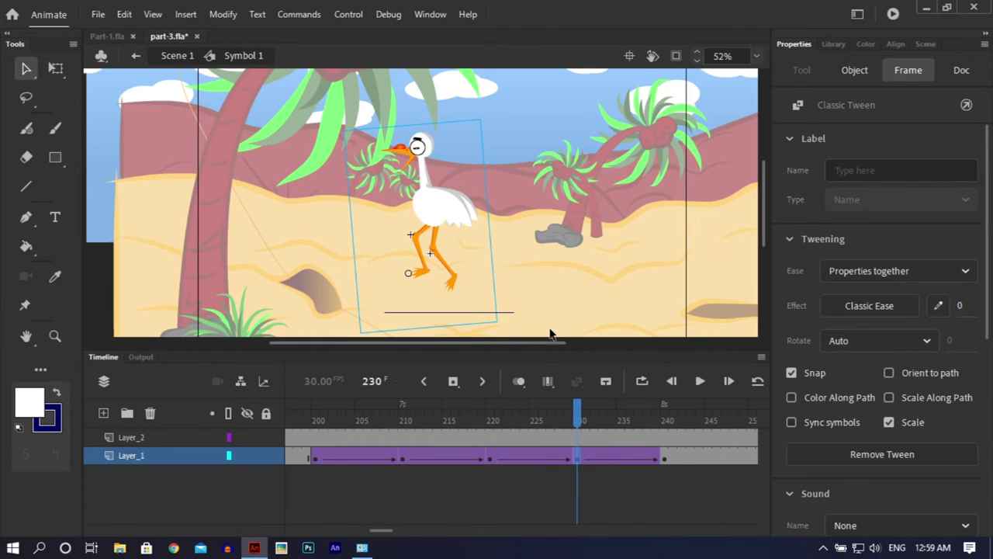
Set the heron instance's first looping frame to 220 at the keyframe on frame 220
{"action": "left_click", "coordinate": [491, 431]}
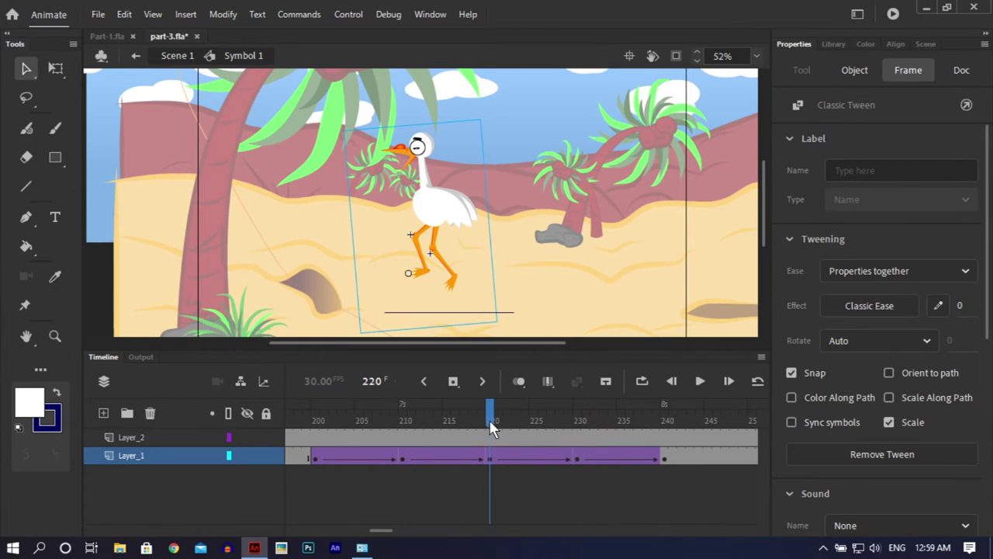
{"action": "left_click", "coordinate": [447, 264]}
{"action": "left_click", "coordinate": [436, 237]}
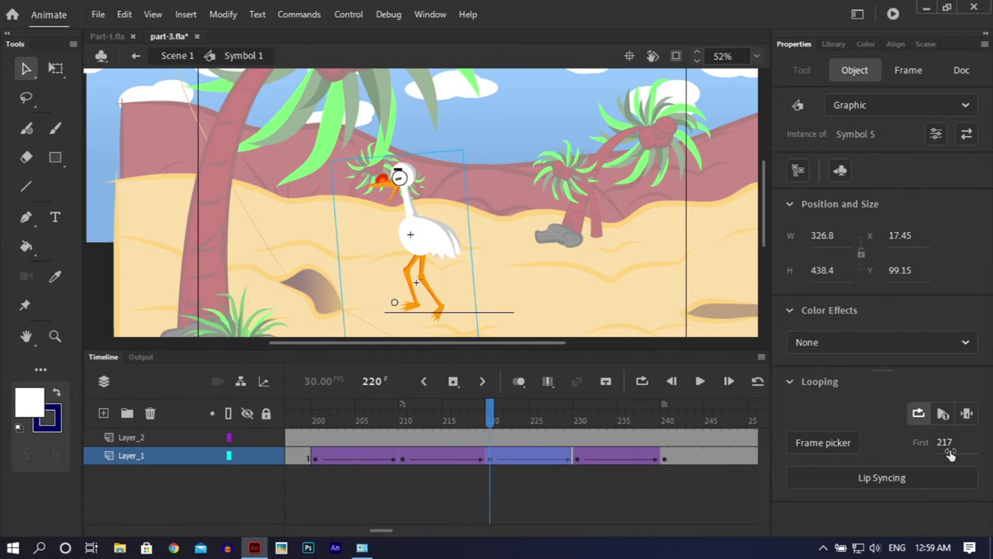
{"action": "left_click", "coordinate": [946, 443]}
{"action": "type", "text": "220"}
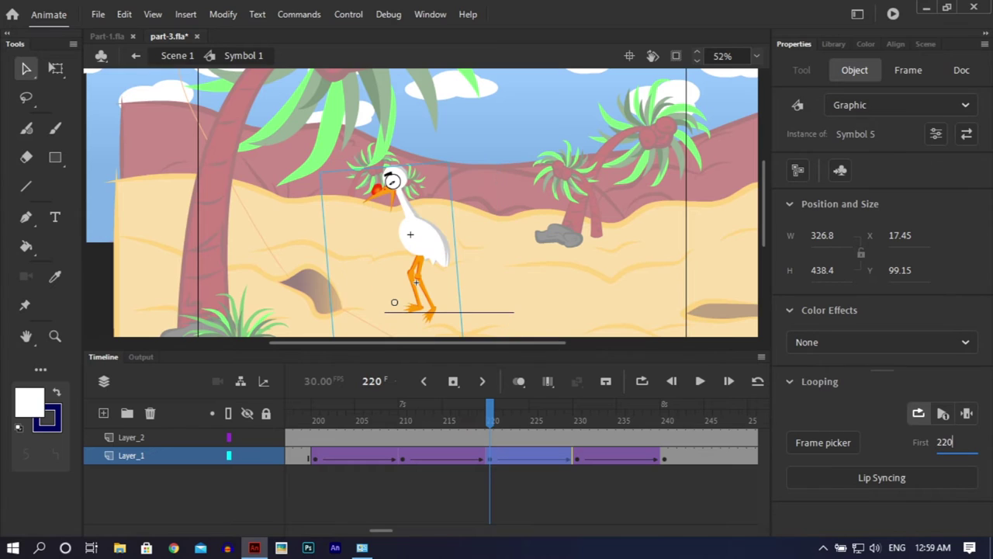
Set the heron instance's first looping frame to 230 at frame 230 and to 240 at frame 240
{"action": "left_click", "coordinate": [577, 415]}
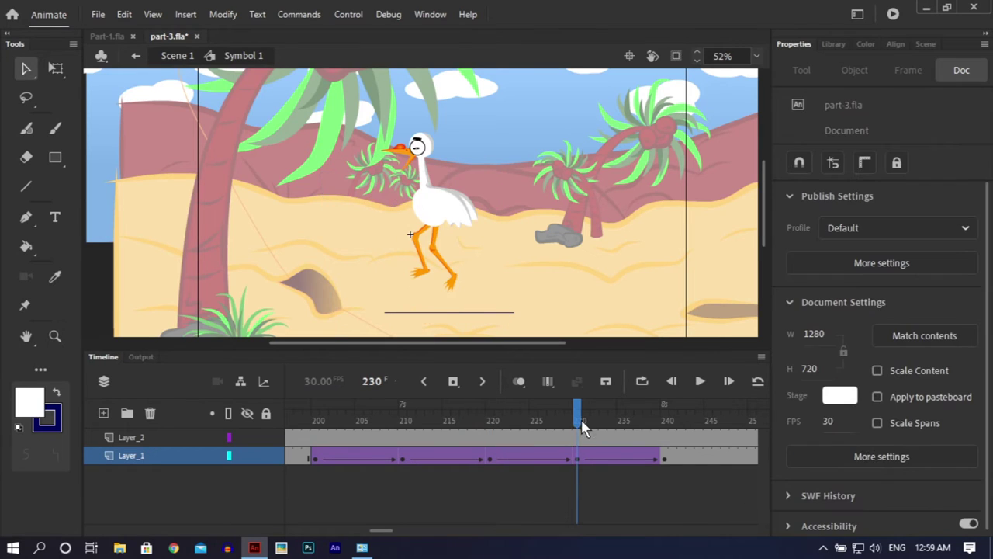
{"action": "left_click", "coordinate": [437, 218]}
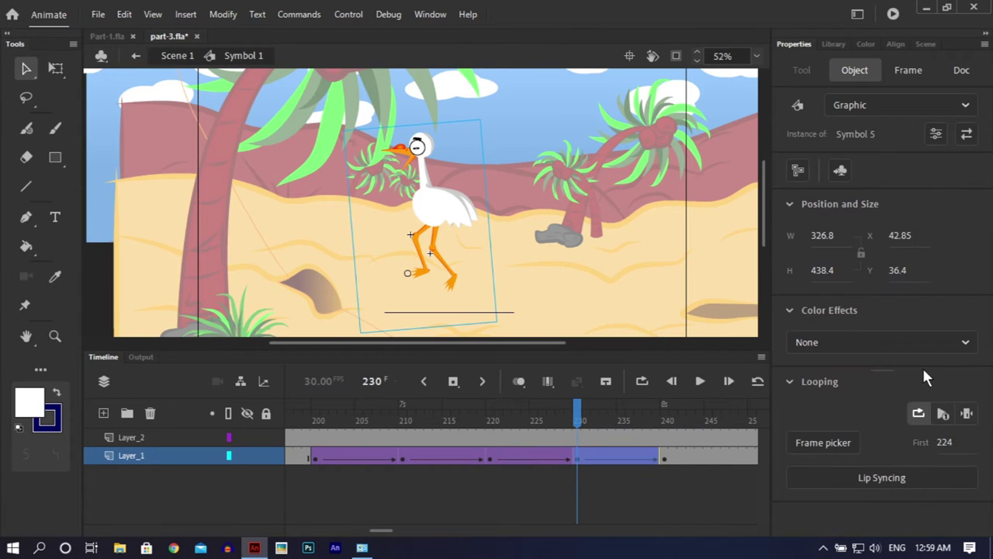
{"action": "left_click", "coordinate": [945, 443]}
{"action": "type", "text": "230"}
{"action": "key", "text": "Return"}
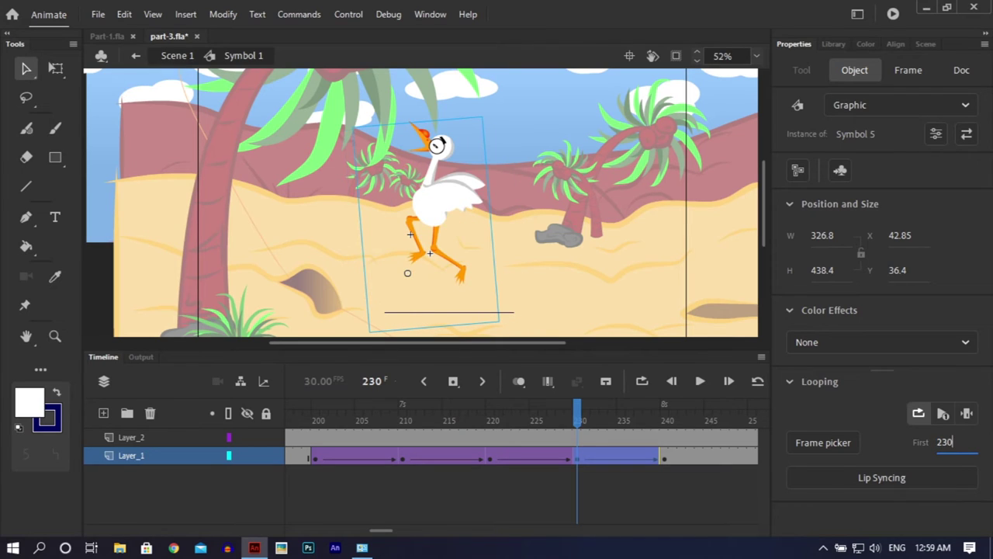
{"action": "left_click", "coordinate": [666, 414]}
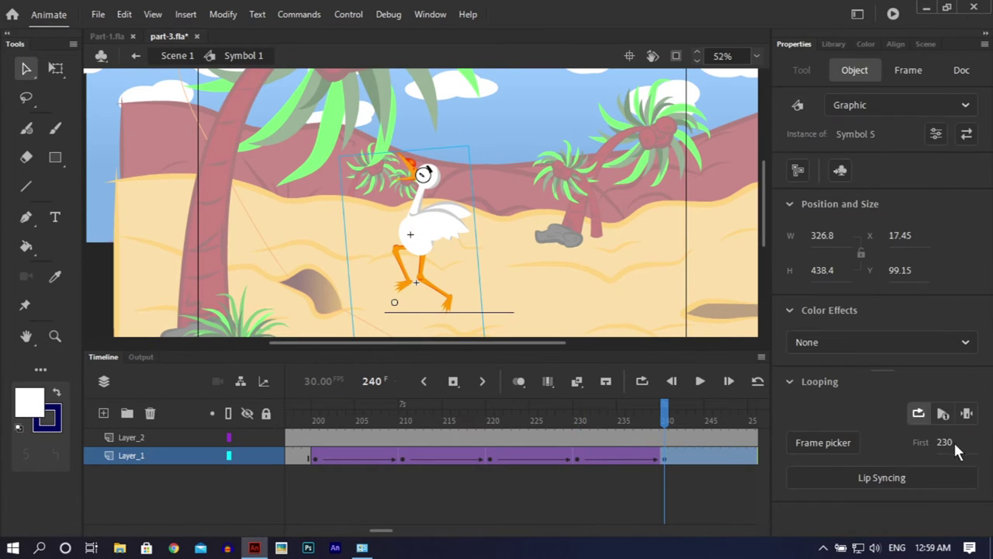
{"action": "type", "text": "240"}
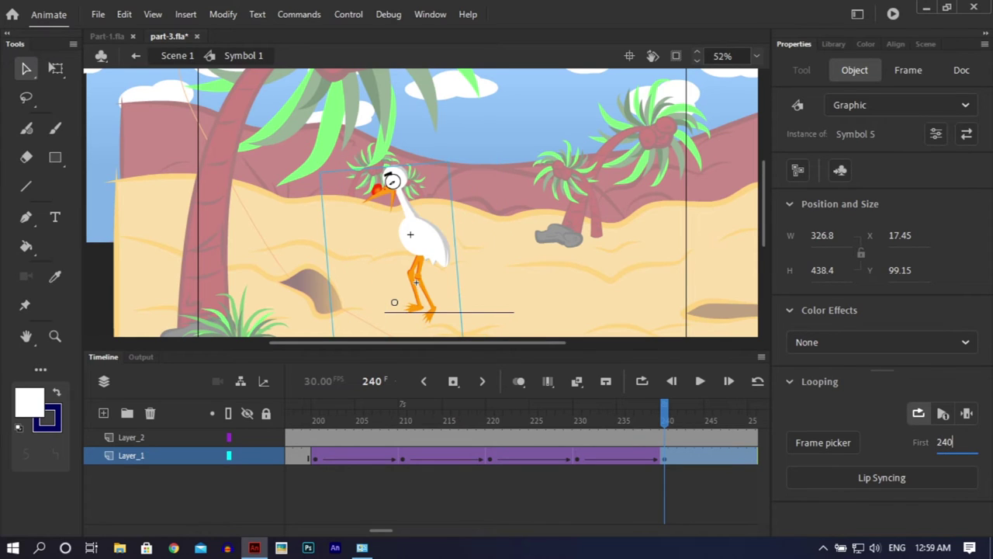
{"action": "key", "text": "Return"}
Save the document and test the movie to review the retimed jumps, closing the preview
{"action": "left_click", "coordinate": [625, 224]}
{"action": "key", "text": "ctrl+s"}
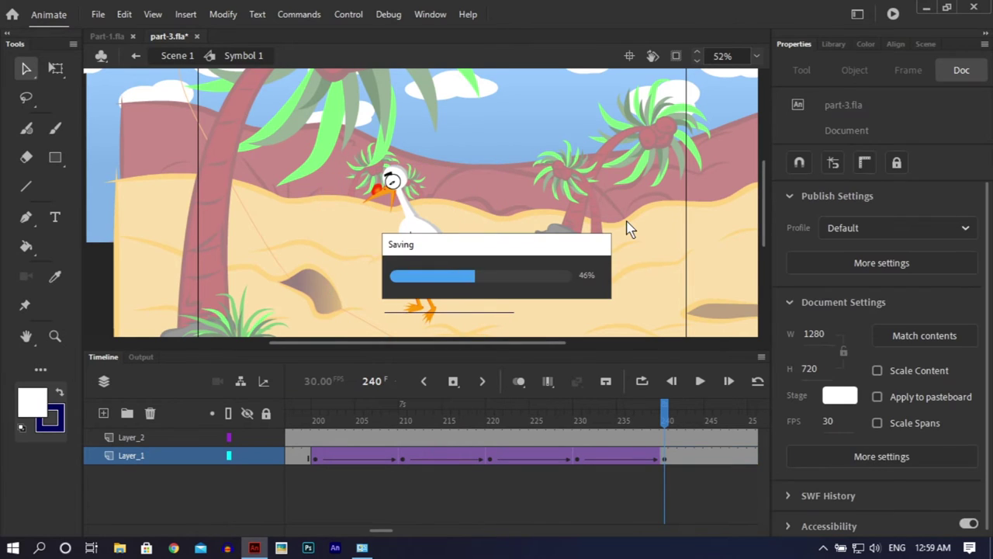
{"action": "key", "text": "ctrl+Return"}
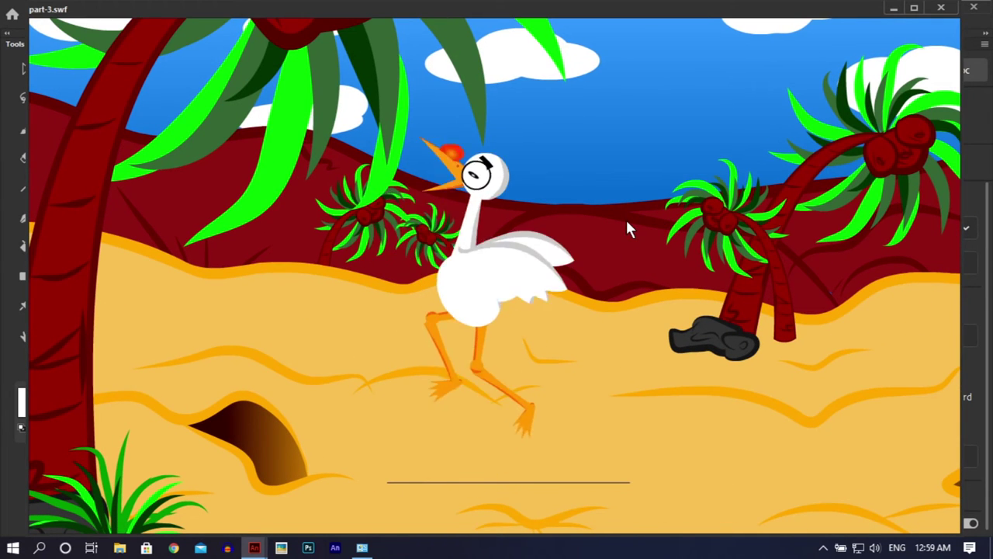
{"action": "left_click", "coordinate": [941, 8]}
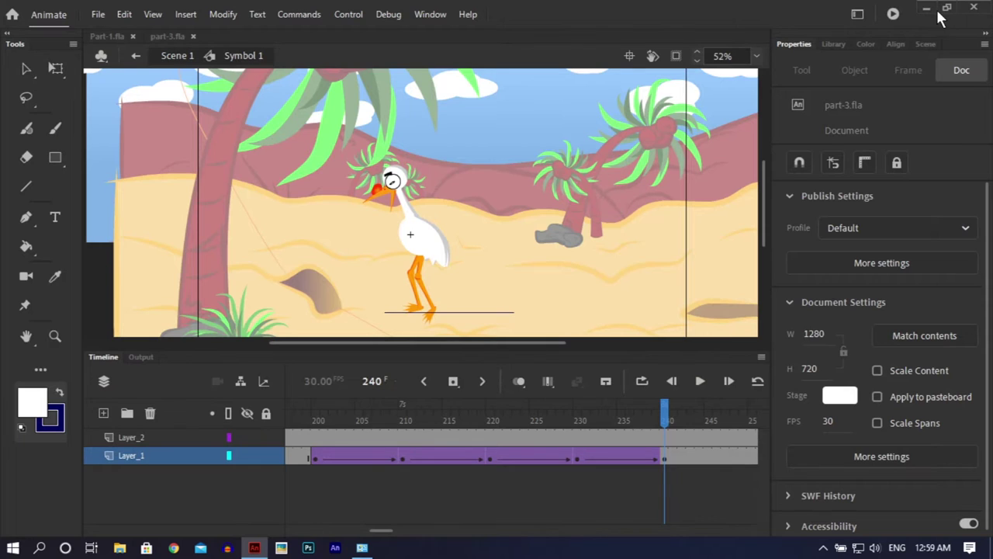
Open the heron symbol and set the armature's ease strength to 70 at the frame 200 pose
{"action": "left_click_drag", "start_coordinate": [538, 412], "coordinate": [493, 425]}
{"action": "left_click", "coordinate": [426, 255]}
{"action": "double_click", "coordinate": [426, 255]}
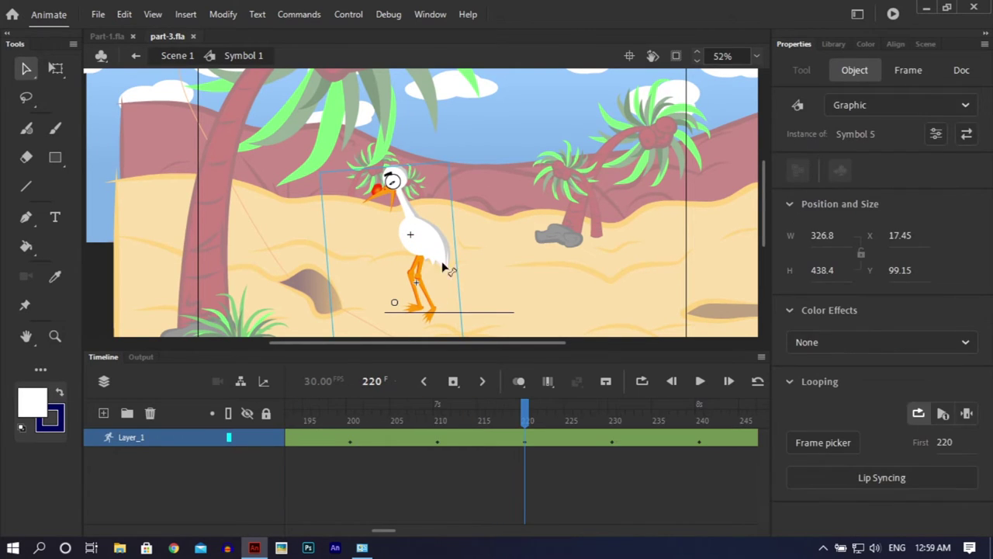
{"action": "left_click_drag", "start_coordinate": [531, 412], "coordinate": [439, 443]}
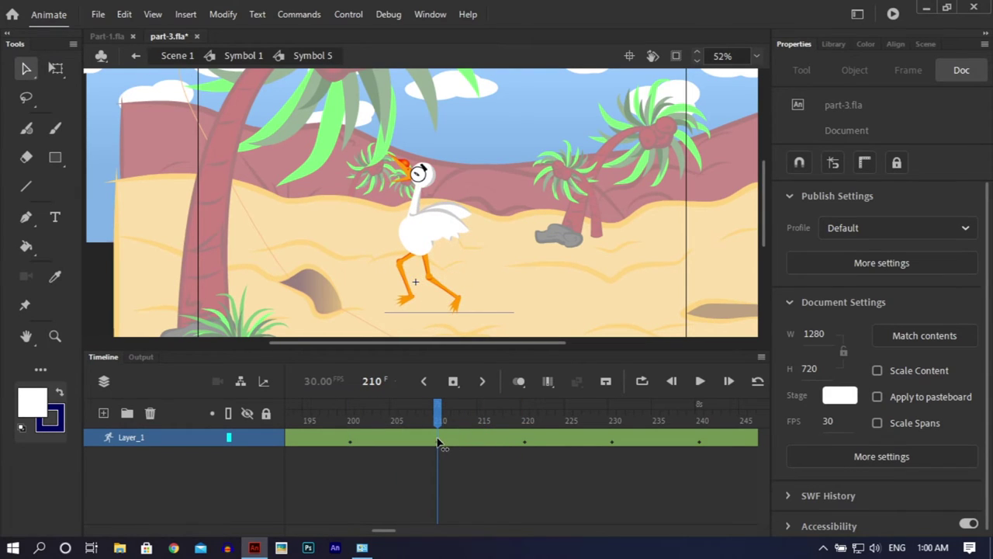
{"action": "left_click", "coordinate": [350, 438]}
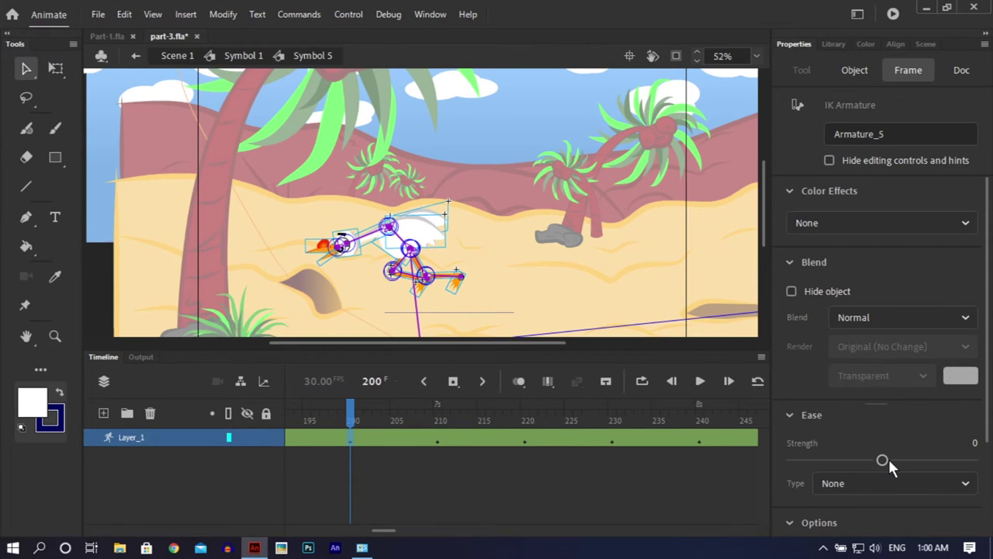
{"action": "left_click_drag", "start_coordinate": [889, 459], "coordinate": [892, 459]}
{"action": "left_click", "coordinate": [971, 443]}
{"action": "type", "text": "70"}
Set the armature's ease strength to -70 at the frame 210 pose
{"action": "left_click", "coordinate": [437, 441]}
{"action": "left_click_drag", "start_coordinate": [971, 442], "coordinate": [853, 443]}
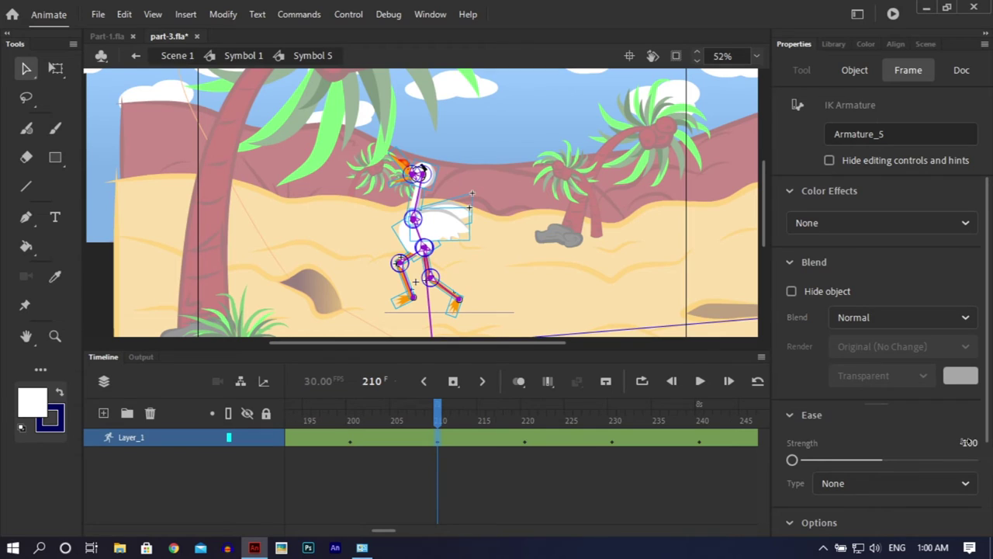
{"action": "type", "text": "-70"}
{"action": "key", "text": "Return"}
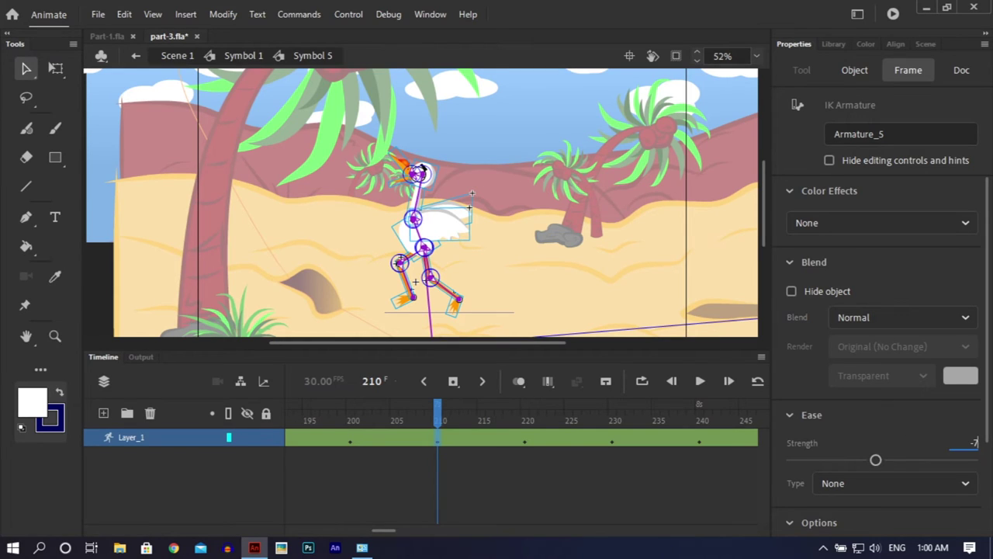
Set the armature's ease strength to 70 at the frame 220 pose and -70 at the frame 230 pose
{"action": "left_click", "coordinate": [525, 442]}
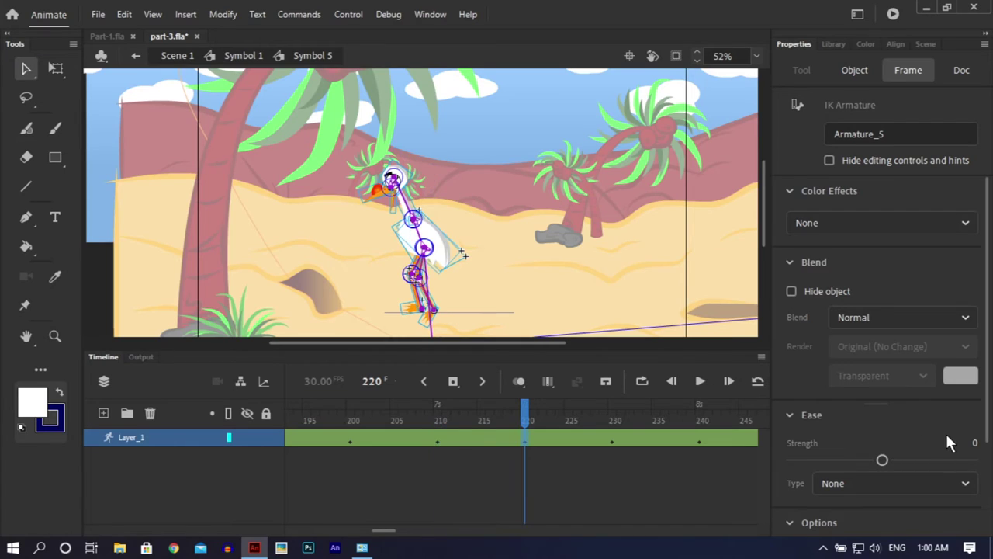
{"action": "left_click", "coordinate": [974, 442]}
{"action": "type", "text": "70"}
{"action": "left_click", "coordinate": [611, 439]}
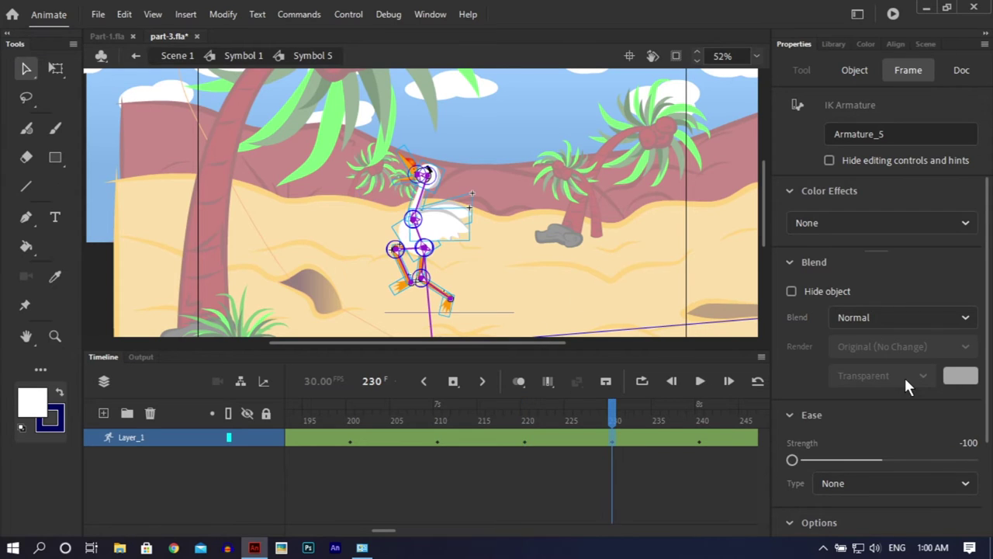
{"action": "left_click", "coordinate": [964, 442]}
{"action": "type", "text": "-70"}
{"action": "left_click", "coordinate": [525, 441]}
{"action": "left_click", "coordinate": [524, 442]}
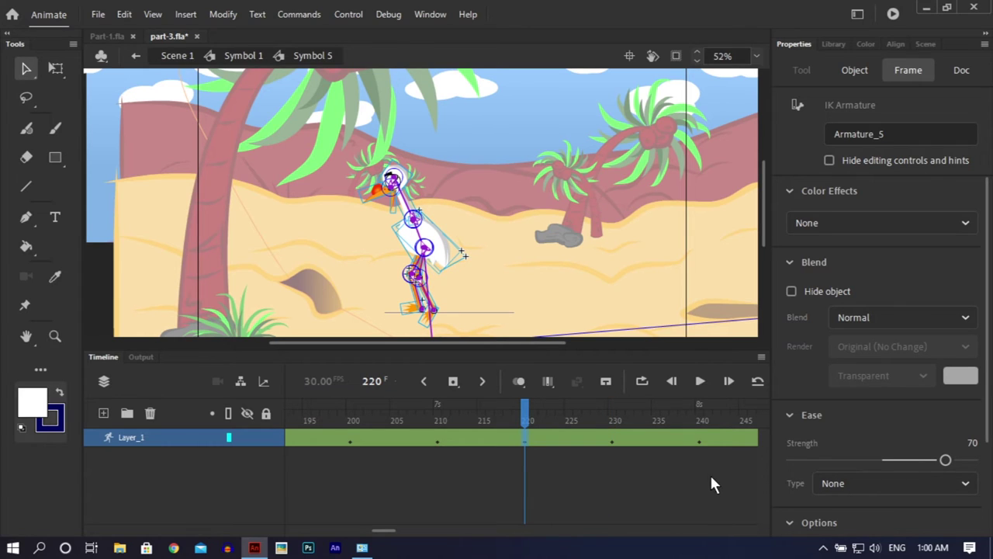
Scrub the armature poses past frame 240 to about frame 245 and return to Symbol 1
{"action": "left_click_drag", "start_coordinate": [712, 415], "coordinate": [485, 456]}
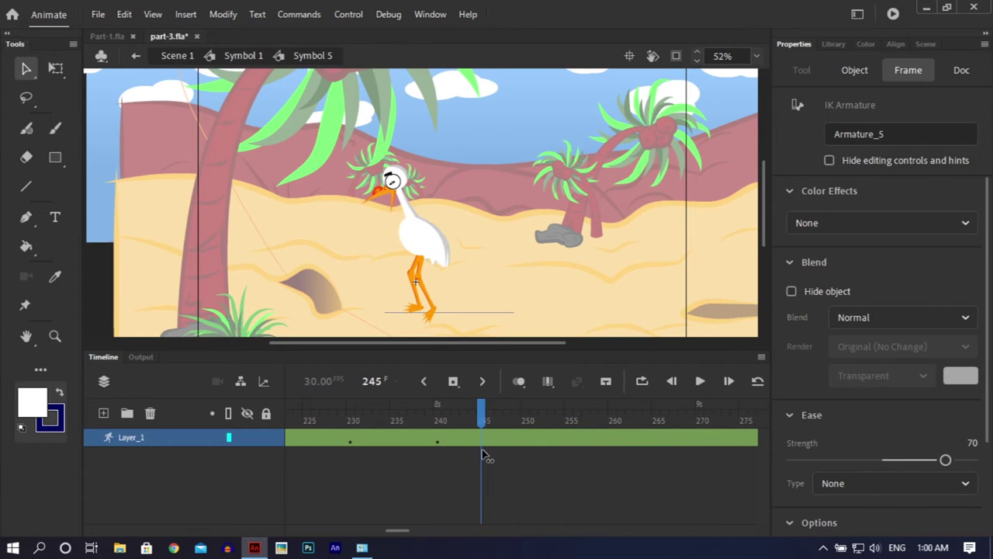
{"action": "left_click", "coordinate": [484, 458]}
{"action": "double_click", "coordinate": [530, 215]}
{"action": "left_click", "coordinate": [520, 453]}
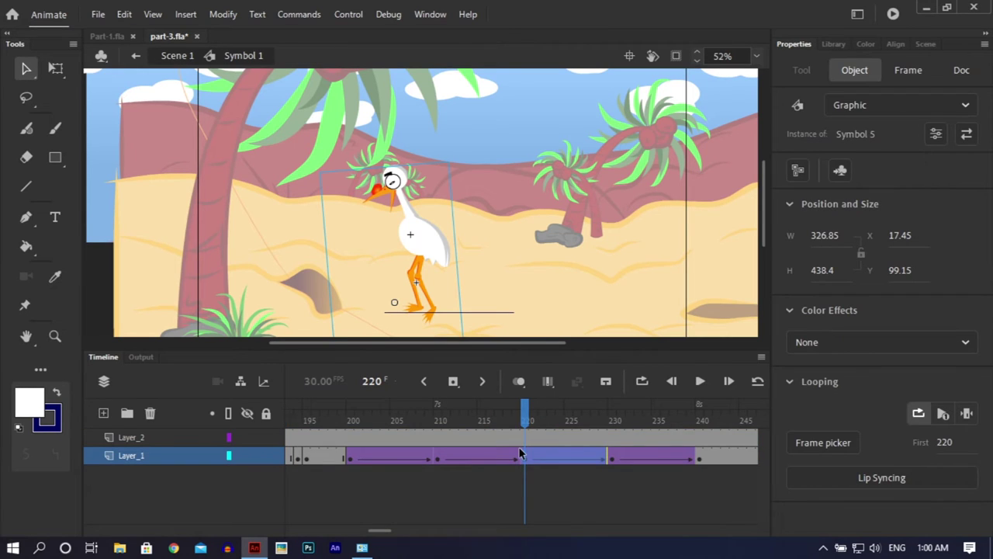
Give the Layer_1 classic tween starting at frame 210 a negative ease, comparing it with the tween at frame 200
{"action": "left_click", "coordinate": [563, 504]}
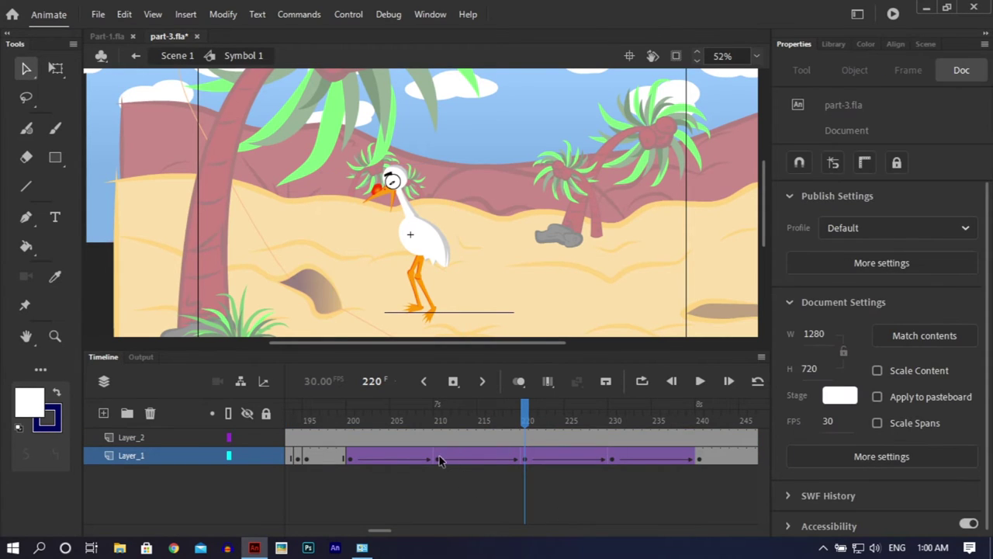
{"action": "left_click", "coordinate": [439, 458]}
{"action": "left_click", "coordinate": [440, 457]}
{"action": "mouse_move", "coordinate": [438, 420]}
{"action": "left_mouse_down"}
{"action": "mouse_move", "coordinate": [332, 422]}
{"action": "mouse_move", "coordinate": [436, 420]}
{"action": "left_mouse_up"}
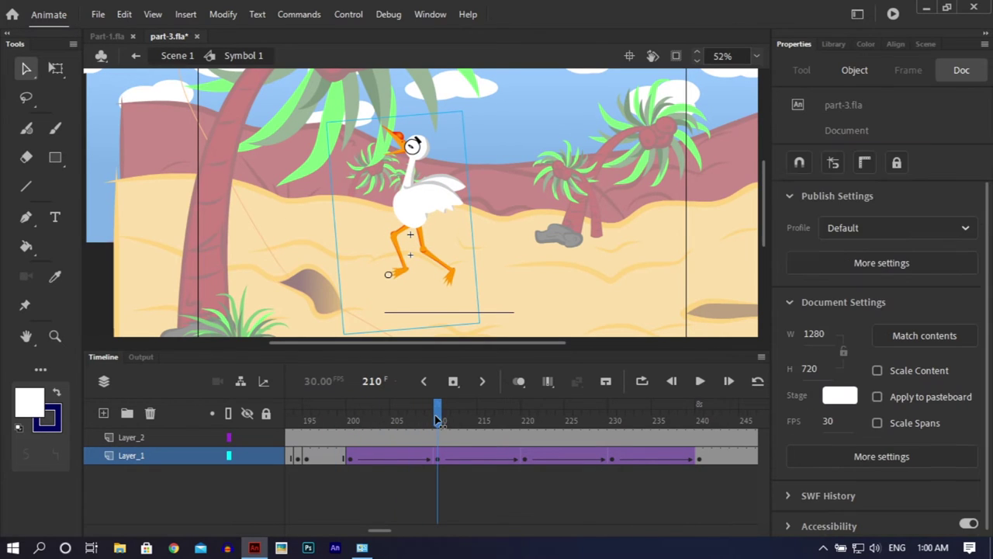
{"action": "left_click", "coordinate": [350, 460]}
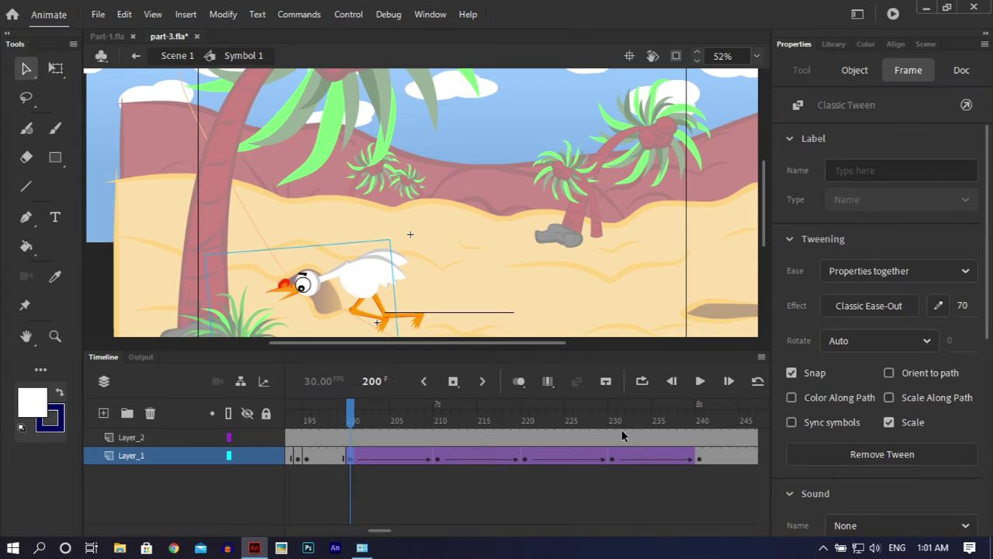
{"action": "left_click", "coordinate": [437, 460]}
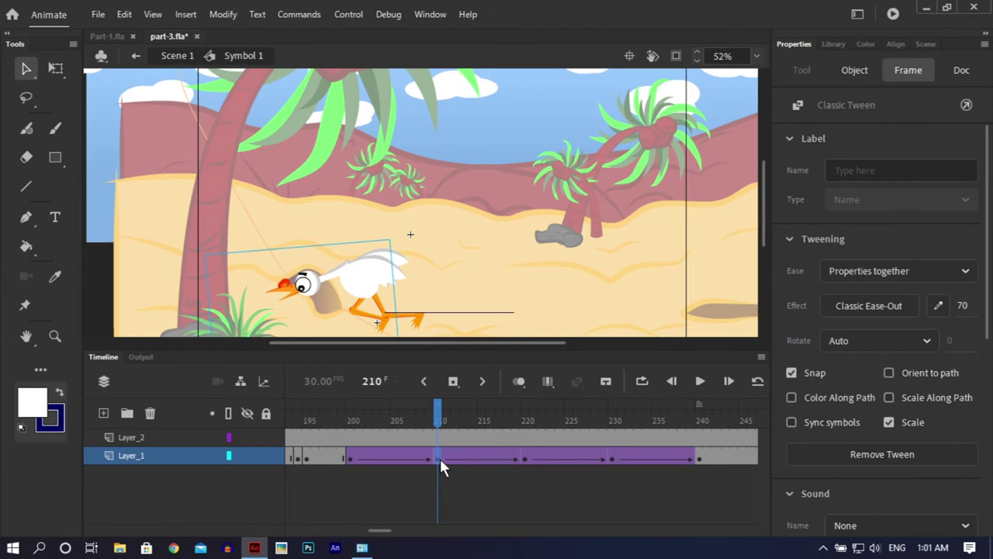
{"action": "left_click", "coordinate": [961, 305]}
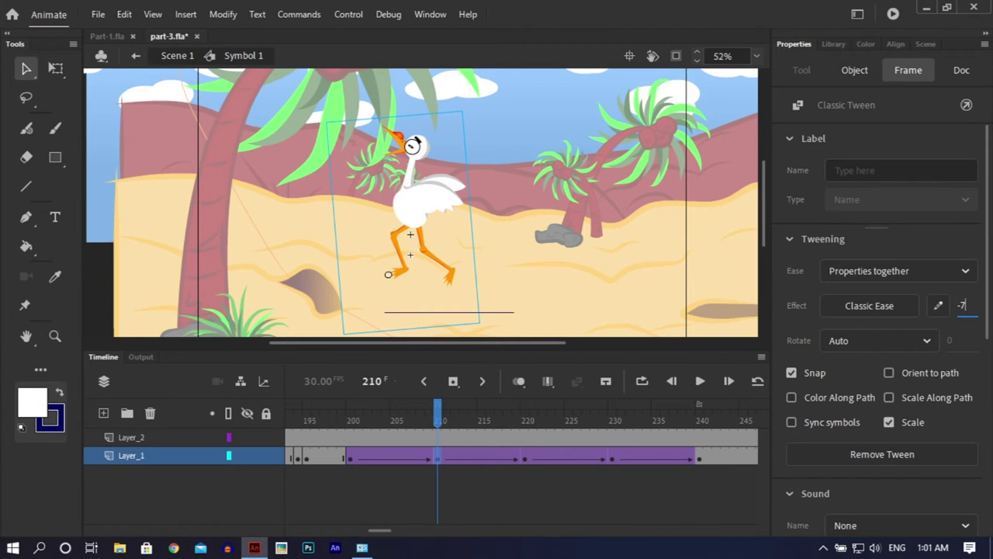
Adjust the ease of the Layer_1 classic tweens starting at frames 220 and 230, and save the document
{"action": "left_click", "coordinate": [525, 455]}
{"action": "left_click", "coordinate": [960, 304]}
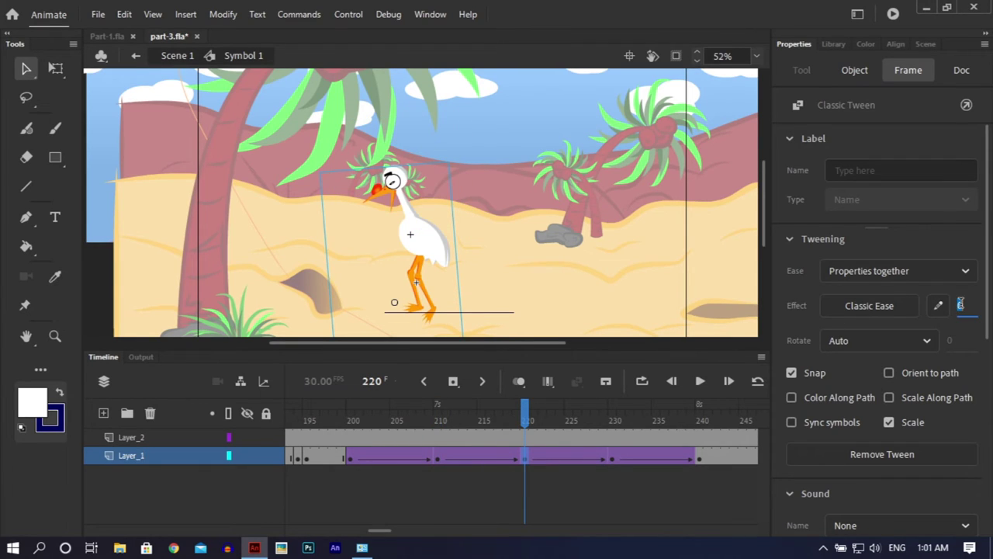
{"action": "left_click", "coordinate": [615, 458]}
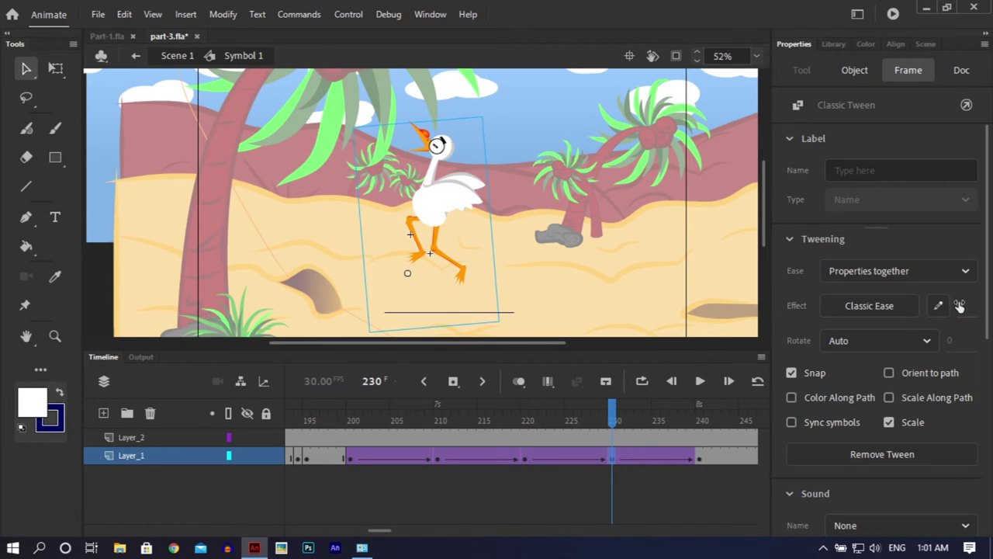
{"action": "left_click", "coordinate": [961, 306]}
{"action": "left_click", "coordinate": [564, 491]}
{"action": "left_click_drag", "start_coordinate": [524, 458], "coordinate": [698, 456]}
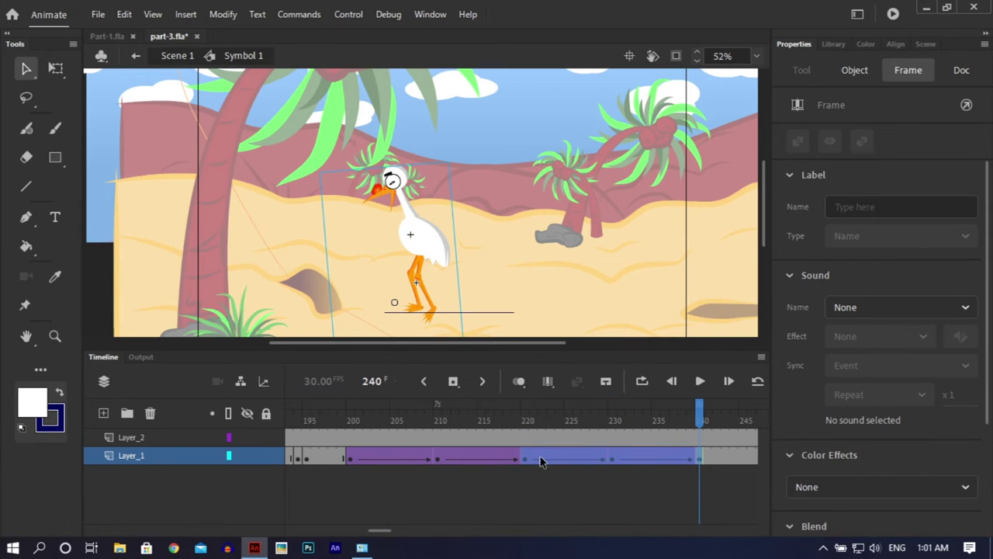
{"action": "key", "text": "ctrl+s"}
Turn Layer_2 into a guide layer, then save the document and preview it as a test movie
{"action": "right_click", "coordinate": [169, 437]}
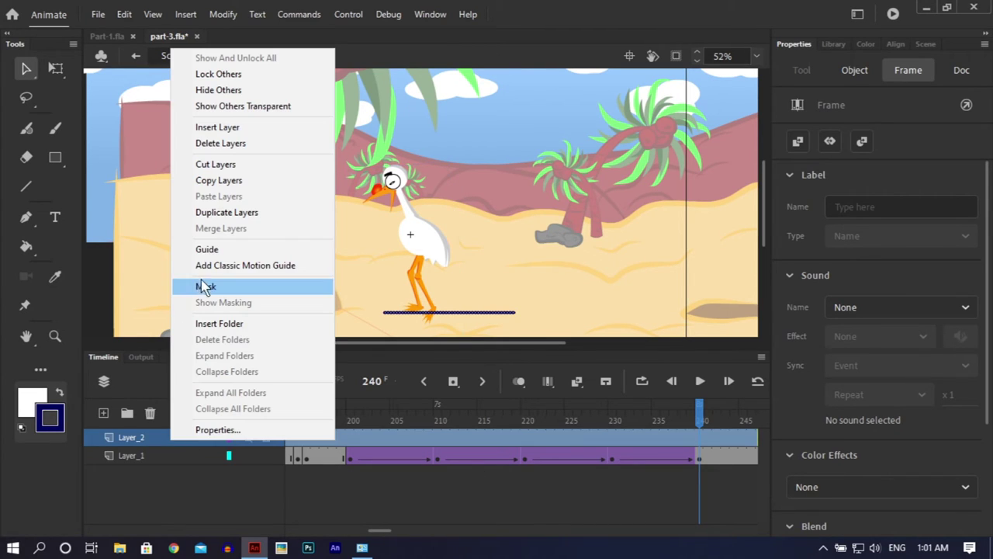
{"action": "left_click", "coordinate": [207, 252]}
{"action": "key", "text": "ctrl+s"}
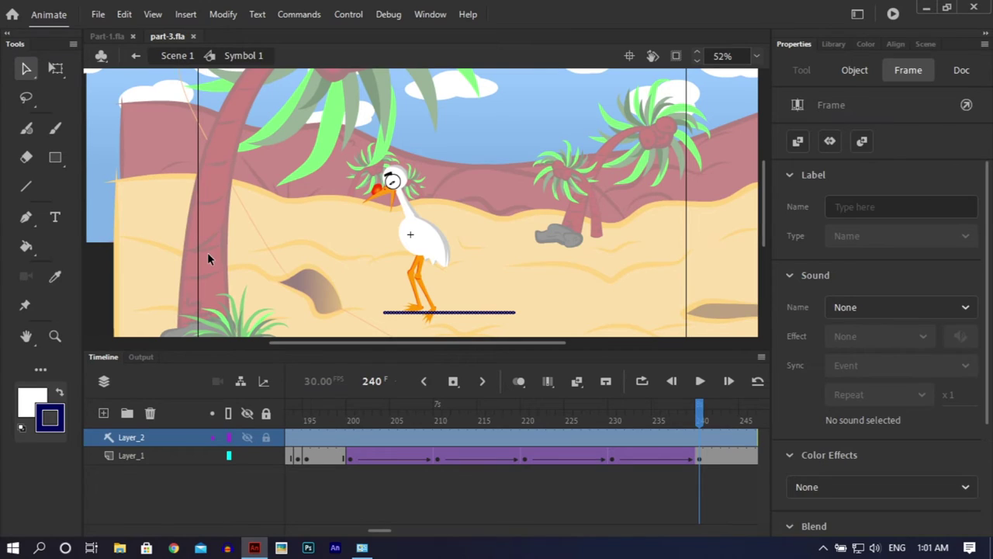
{"action": "key", "text": "ctrl+Return"}
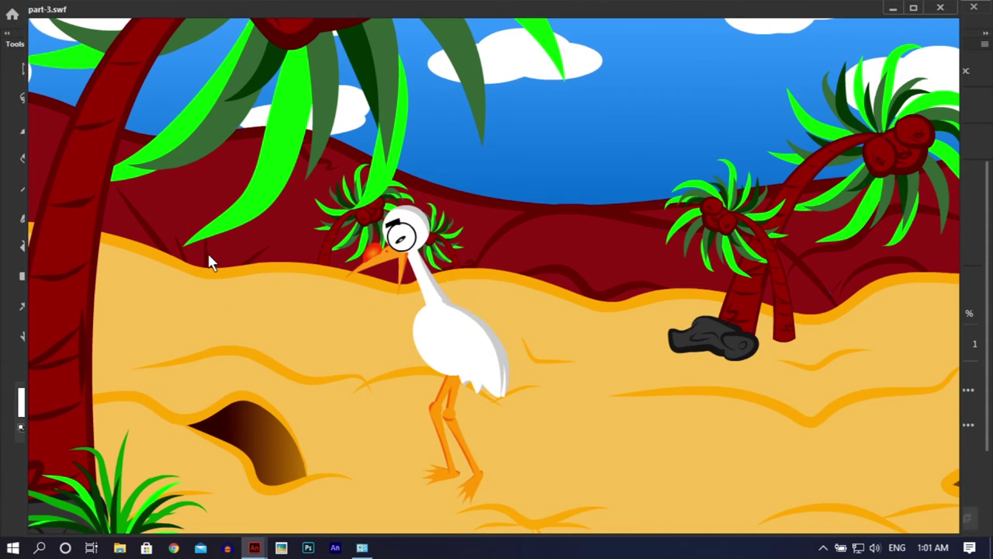
{"action": "left_click", "coordinate": [936, 10]}
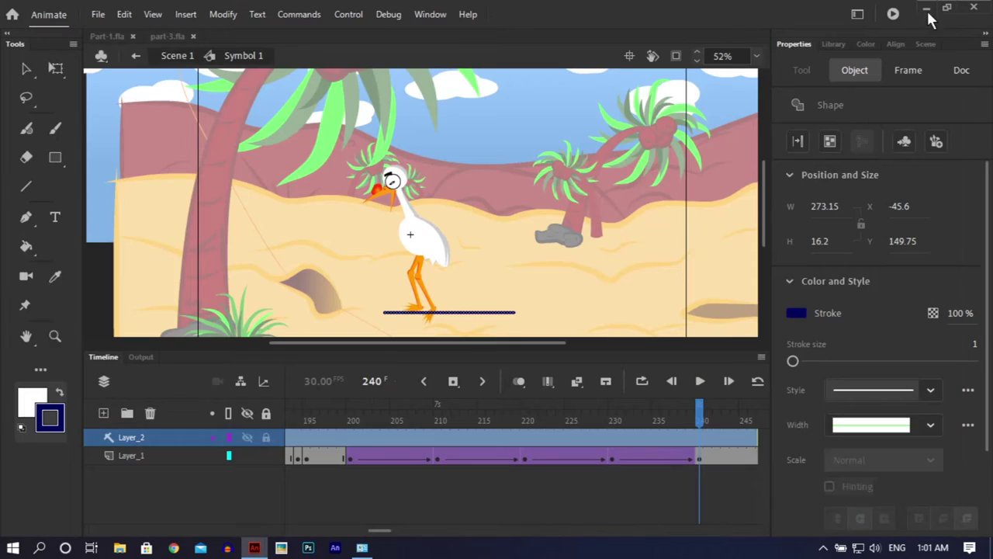
Duplicate the Layer_1 tween frames 220 to 240 twice, placing the copies at frames 241 and 262
{"action": "left_click", "coordinate": [564, 489]}
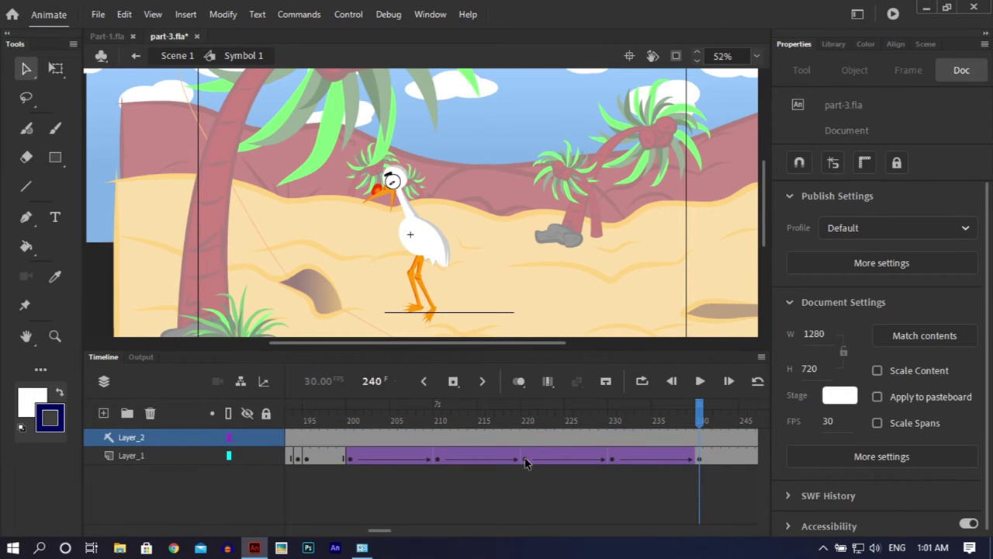
{"action": "left_click_drag", "start_coordinate": [526, 426], "coordinate": [698, 463]}
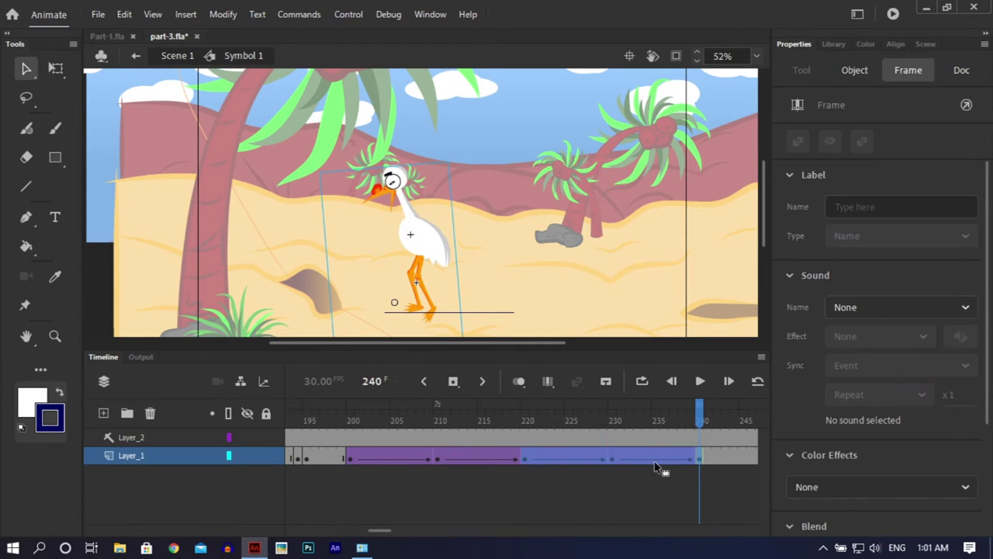
{"action": "left_click_drag", "start_coordinate": [534, 463], "coordinate": [714, 458]}
{"action": "left_click", "coordinate": [707, 410]}
{"action": "left_click_drag", "start_coordinate": [707, 410], "coordinate": [796, 409]}
{"action": "left_click_drag", "start_coordinate": [665, 458], "coordinate": [491, 458]}
{"action": "left_click", "coordinate": [683, 437]}
{"action": "left_click_drag", "start_coordinate": [677, 457], "coordinate": [675, 390]}
Save the document and preview the heron's repeated jumps in a test movie
{"action": "key", "text": "ctrl+s"}
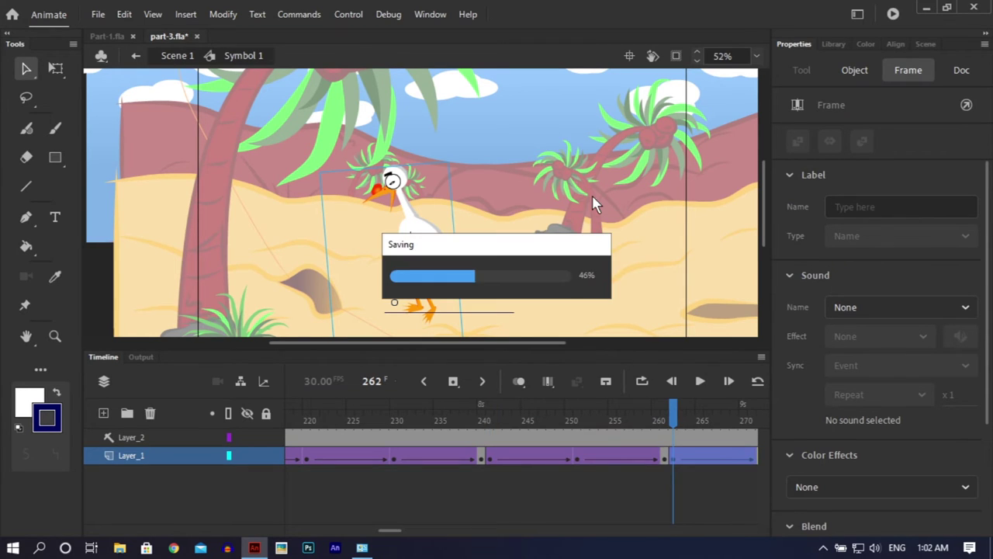
{"action": "key", "text": "ctrl+Return"}
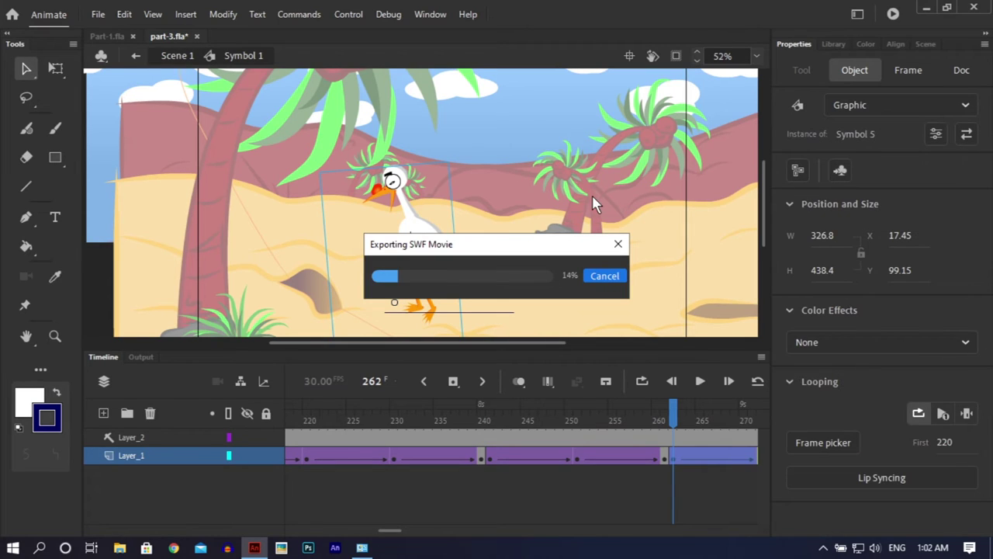
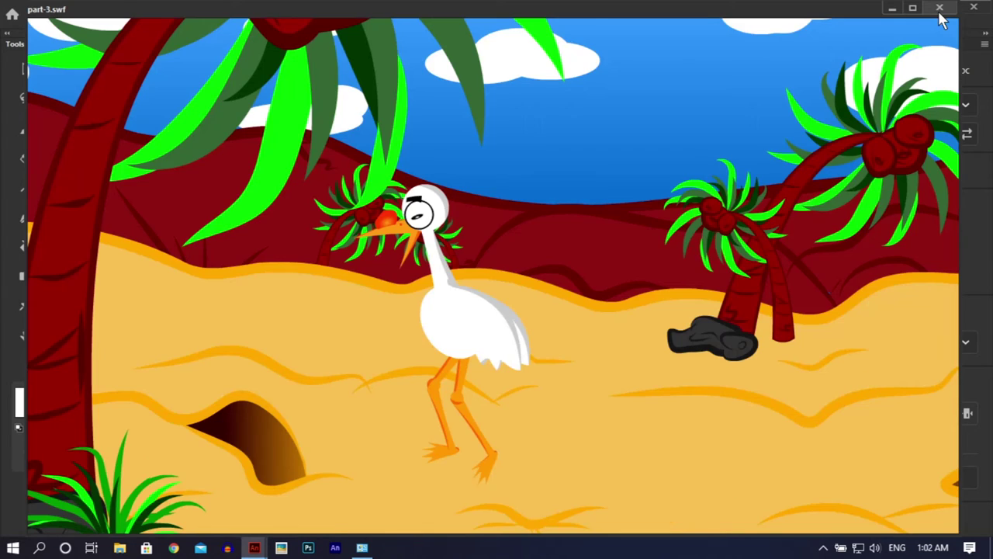
{"action": "left_click", "coordinate": [940, 9]}
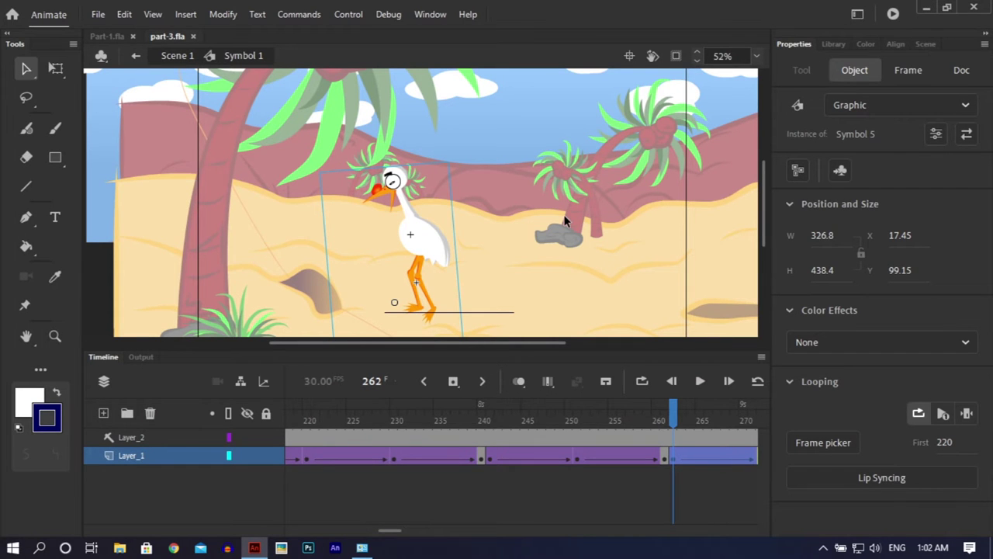
Return to Scene 1, lock the heron layer and unlock the crab layer
{"action": "left_click", "coordinate": [165, 57]}
{"action": "left_click", "coordinate": [165, 58]}
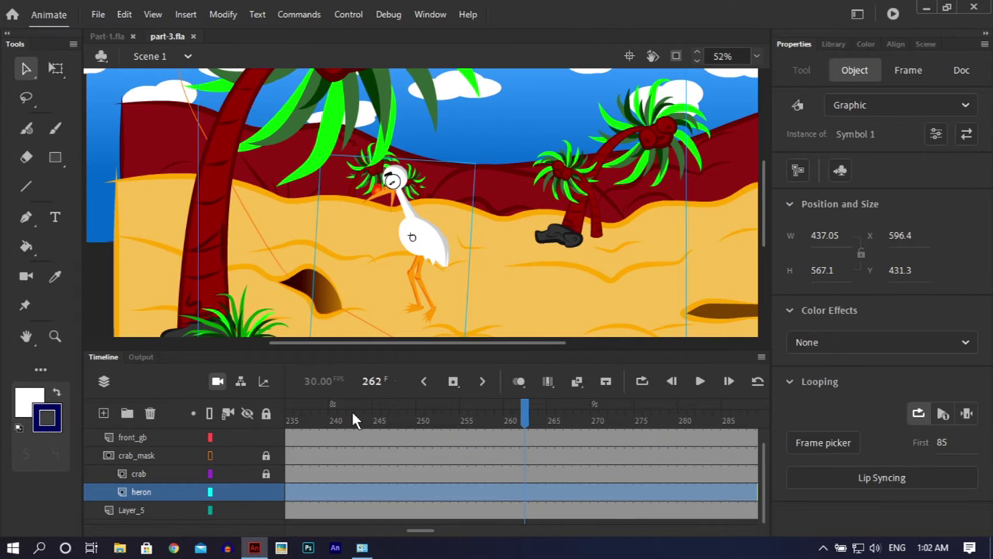
{"action": "left_click_drag", "start_coordinate": [352, 410], "coordinate": [265, 485]}
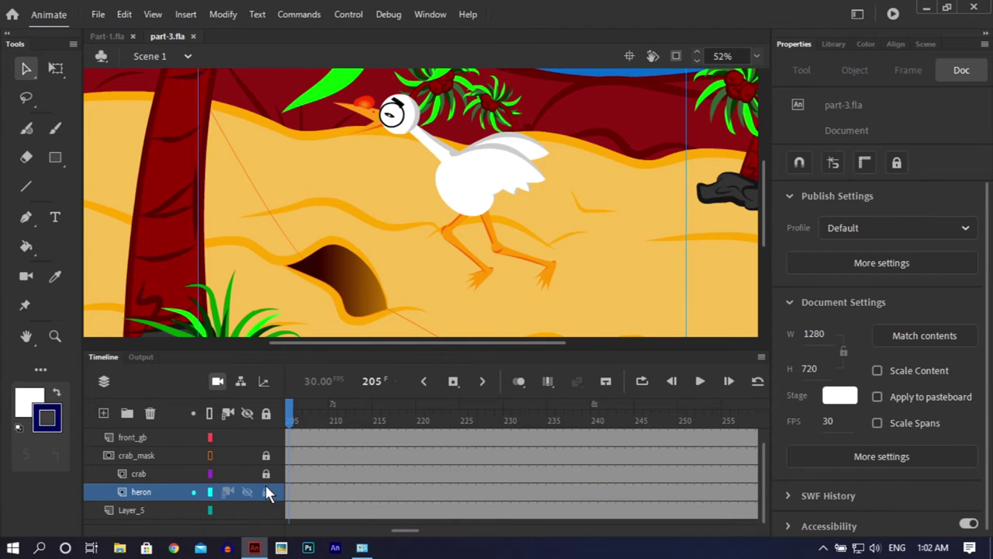
{"action": "left_click", "coordinate": [266, 488]}
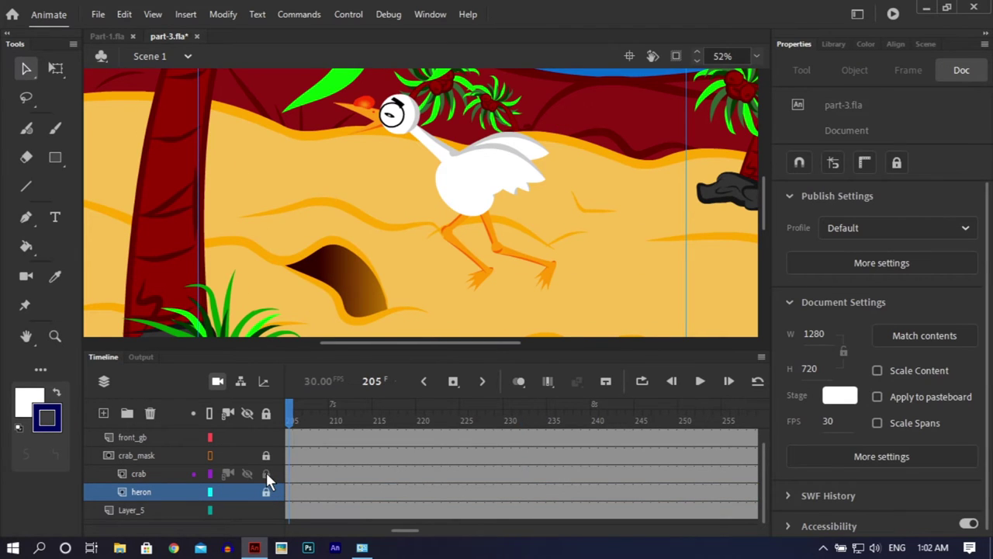
Play and scrub the main timeline from frame 200 to about frame 267 to examine the heron's repeated jumps
{"action": "left_click_drag", "start_coordinate": [326, 408], "coordinate": [560, 448]}
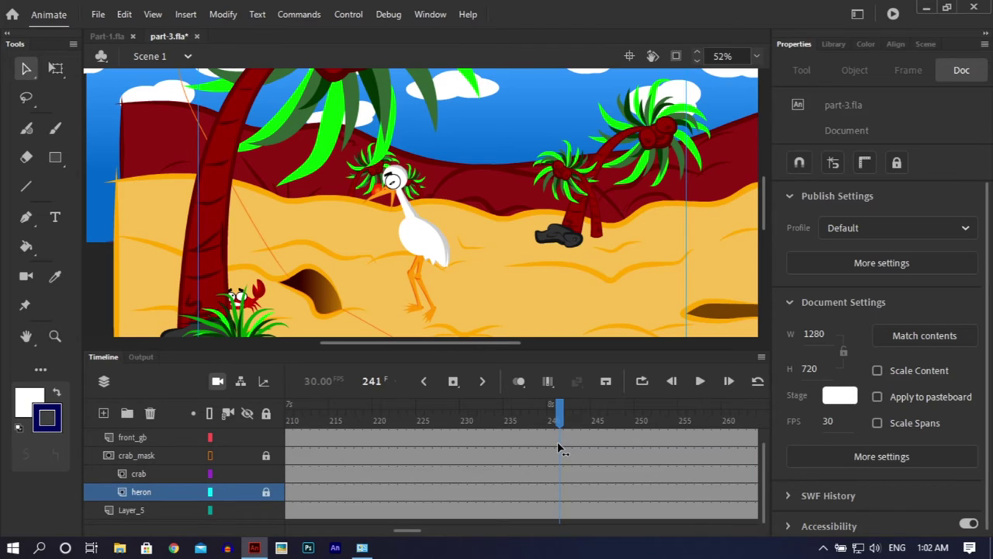
{"action": "scroll", "coordinate": [765, 456], "scroll_direction": "up", "scroll_amount": 1}
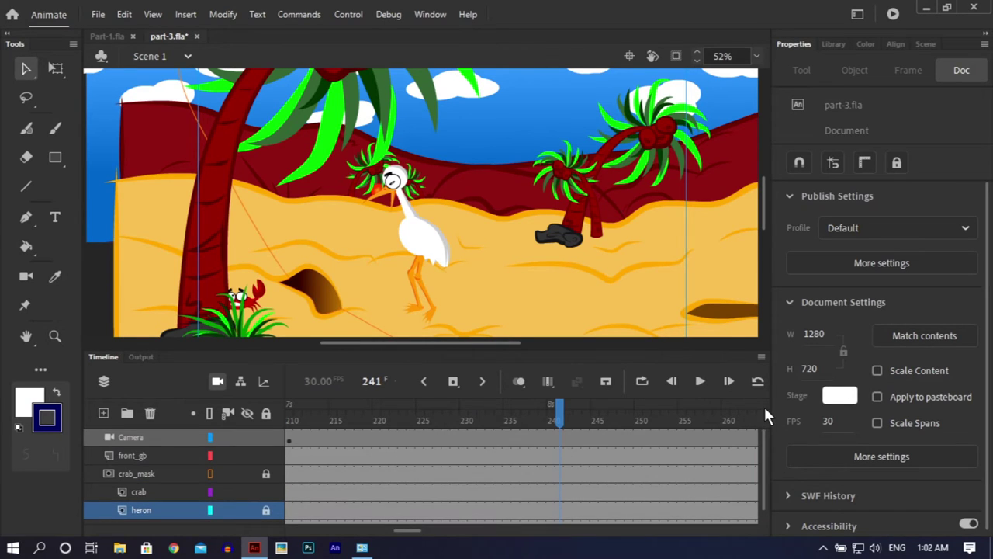
{"action": "left_click_drag", "start_coordinate": [562, 414], "coordinate": [288, 430]}
{"action": "key", "text": "Return"}
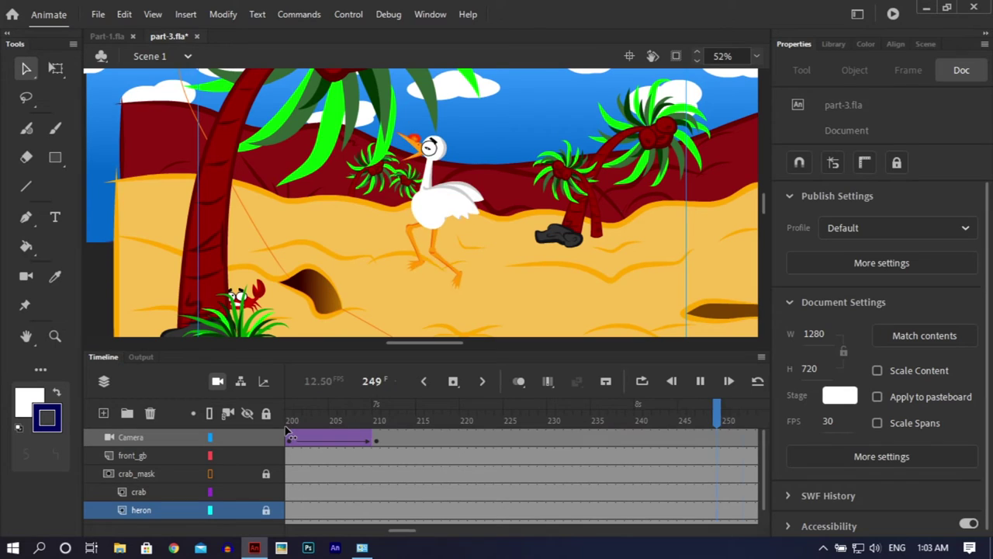
{"action": "key", "text": "Return"}
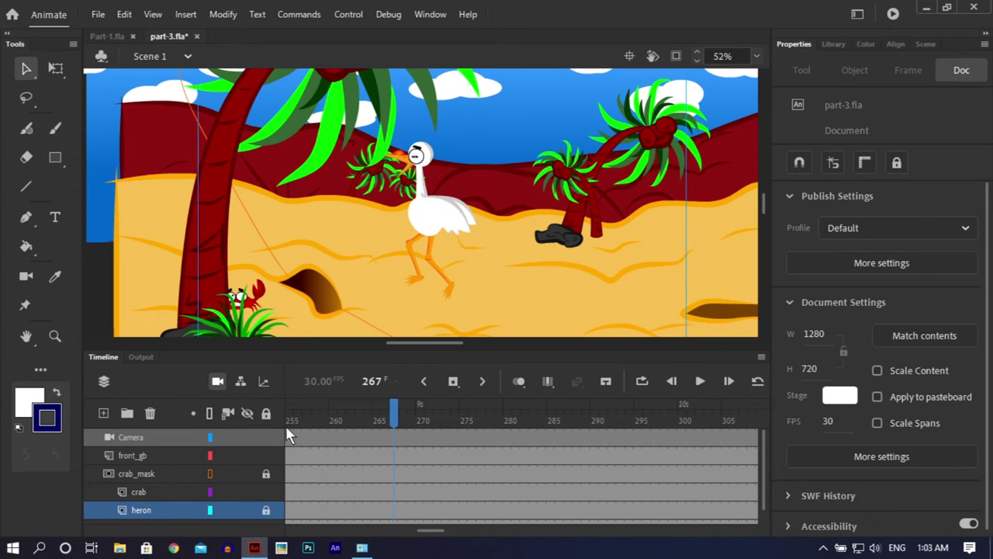
{"action": "left_click_drag", "start_coordinate": [349, 419], "coordinate": [690, 417]}
{"action": "left_click_drag", "start_coordinate": [402, 528], "coordinate": [420, 531]}
{"action": "left_click_drag", "start_coordinate": [361, 419], "coordinate": [706, 419]}
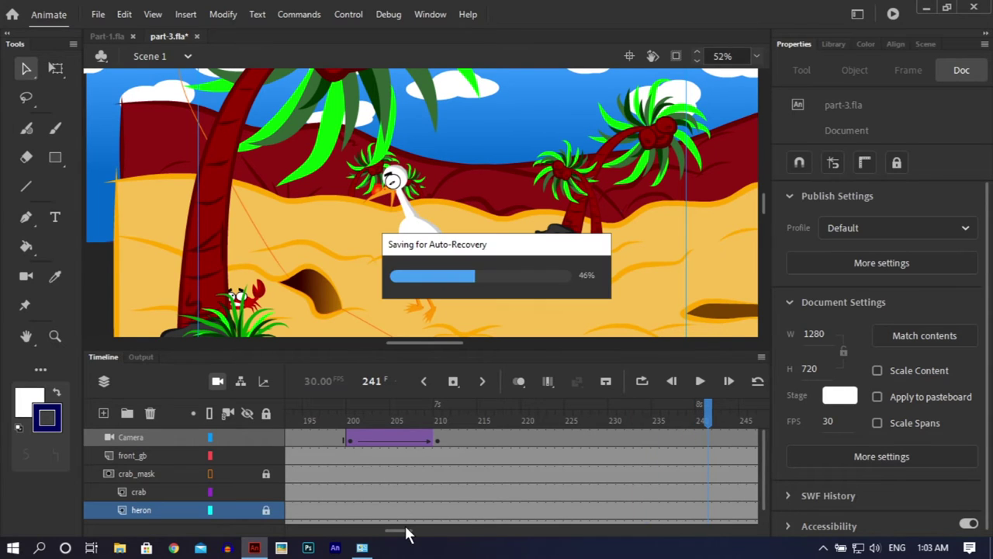
Insert keyframes on the Camera layer at frames 260 and 270
{"action": "left_click_drag", "start_coordinate": [405, 526], "coordinate": [423, 528]}
{"action": "left_click_drag", "start_coordinate": [446, 416], "coordinate": [612, 436]}
{"action": "right_click", "coordinate": [610, 435]}
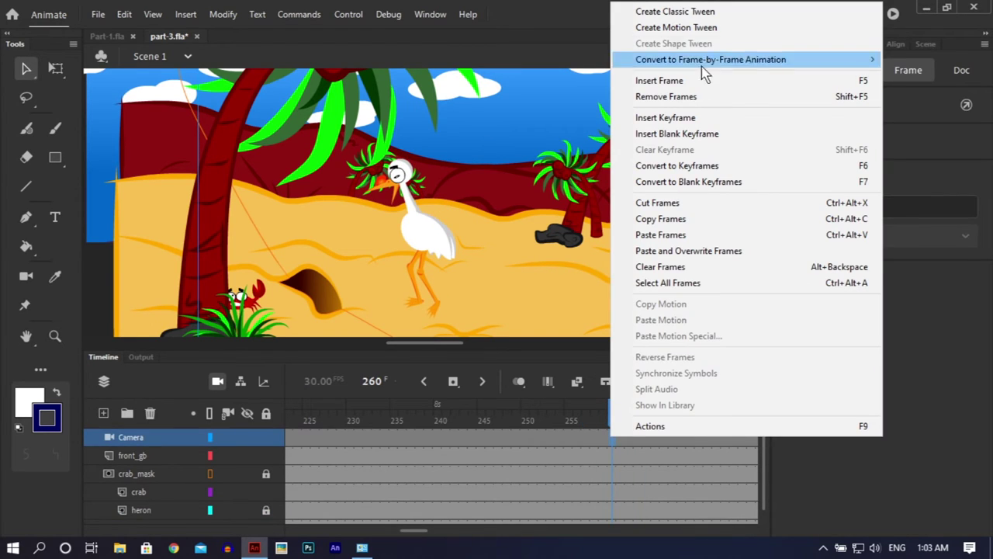
{"action": "left_click", "coordinate": [687, 117]}
{"action": "left_click_drag", "start_coordinate": [621, 411], "coordinate": [522, 433]}
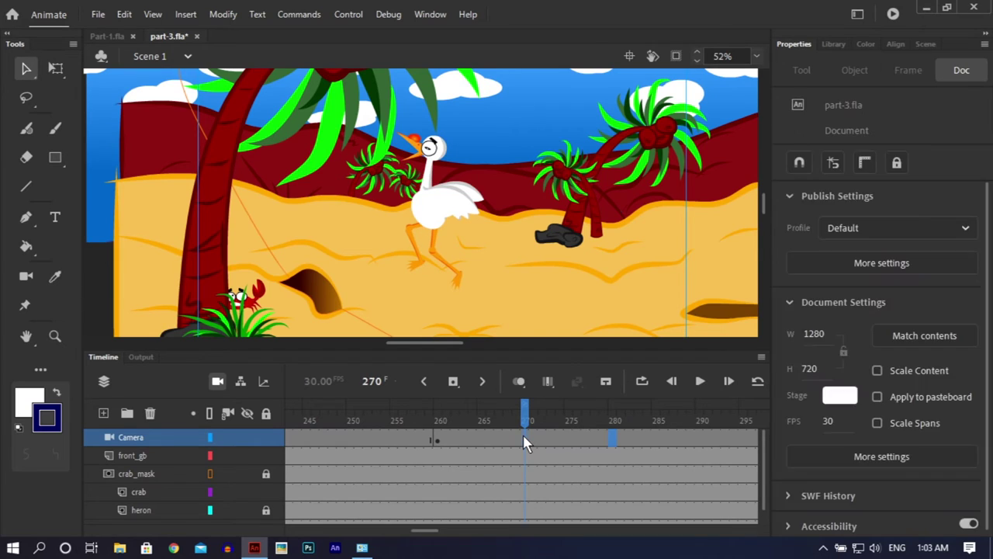
{"action": "right_click", "coordinate": [523, 434]}
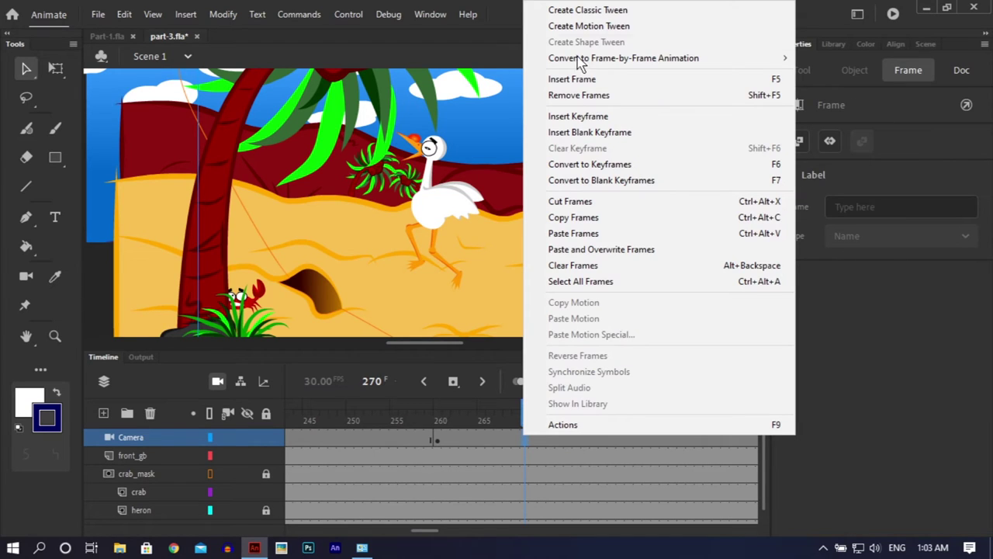
{"action": "left_click", "coordinate": [572, 117]}
Create a classic tween on the Camera layer between frames 260 and 270, and save the document
{"action": "left_click", "coordinate": [473, 440]}
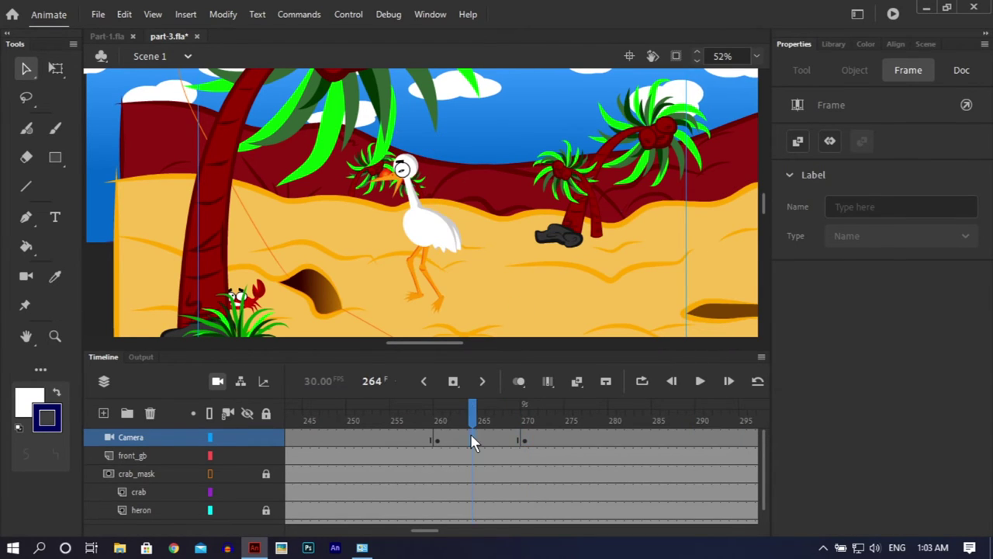
{"action": "right_click", "coordinate": [471, 438]}
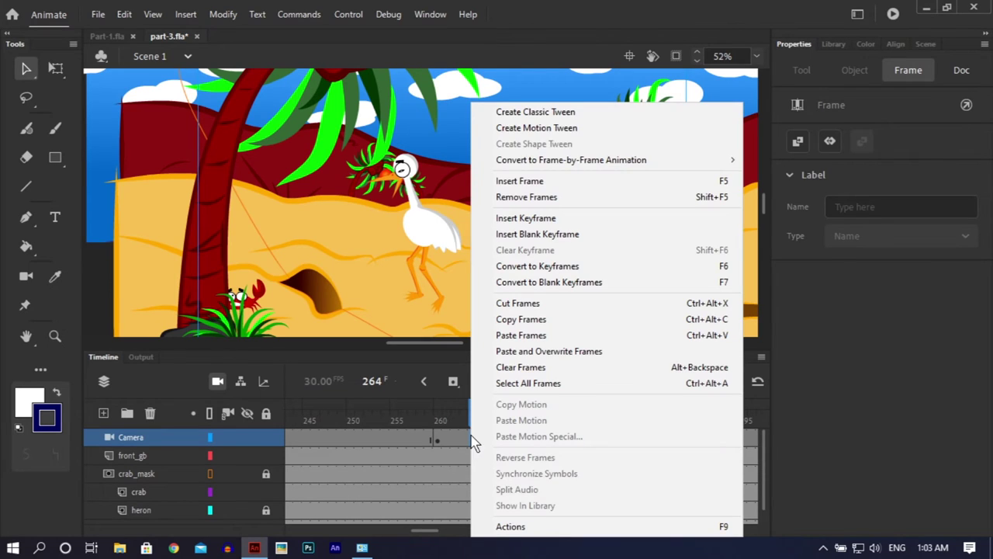
{"action": "left_click", "coordinate": [543, 113]}
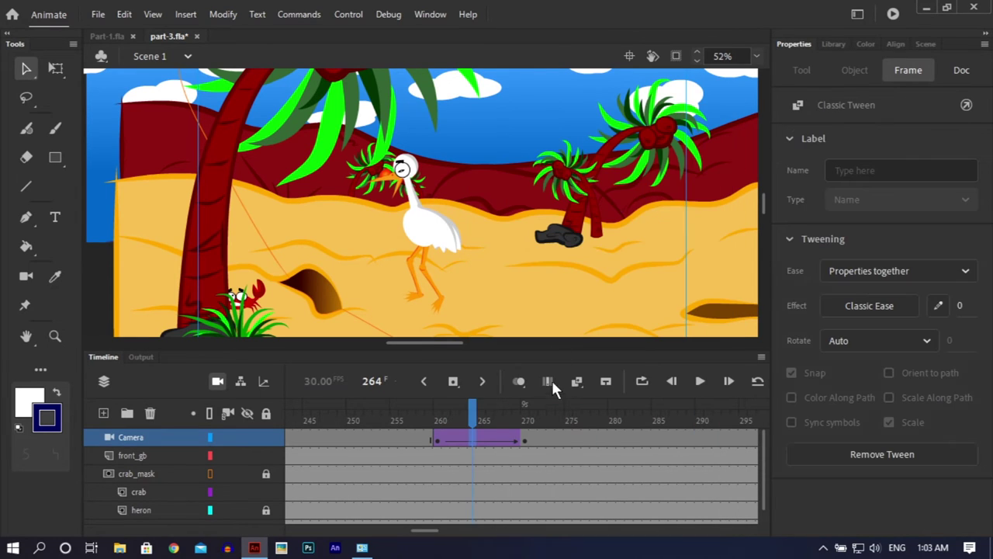
{"action": "left_click", "coordinate": [527, 439]}
{"action": "key", "text": "ctrl+s"}
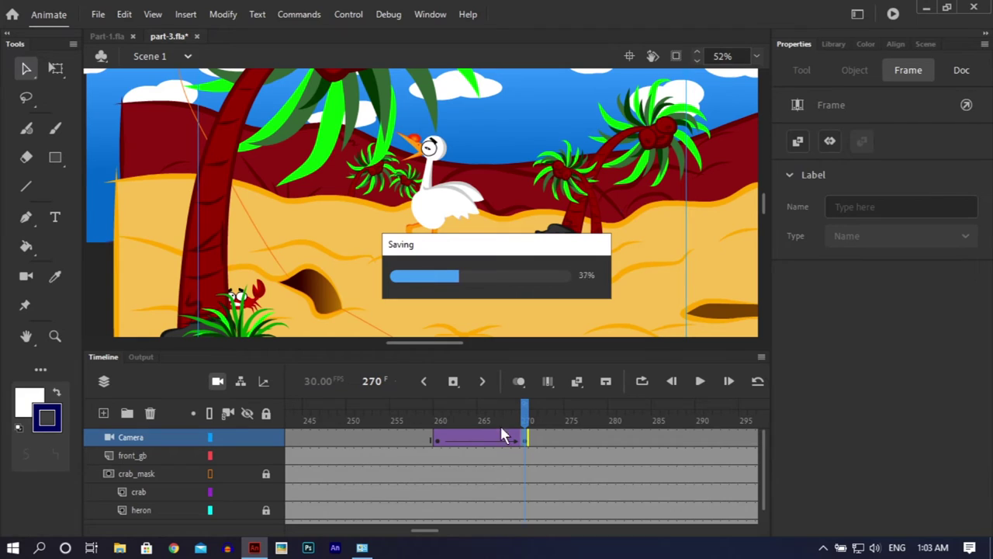
Zoom the camera to 214% at frame 270 and move it toward the crab, to X 237, Y -436
{"action": "left_click", "coordinate": [26, 283]}
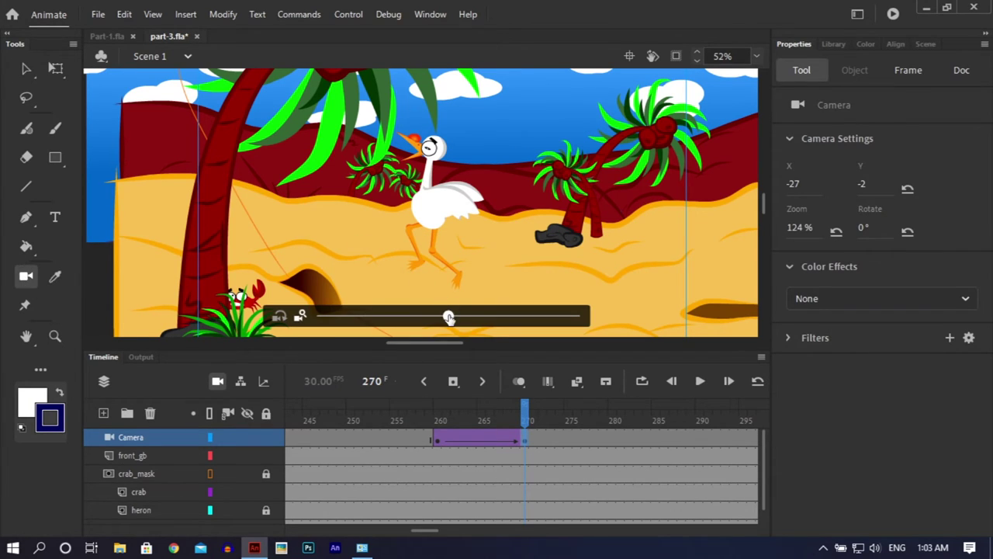
{"action": "left_click_drag", "start_coordinate": [556, 324], "coordinate": [558, 321]}
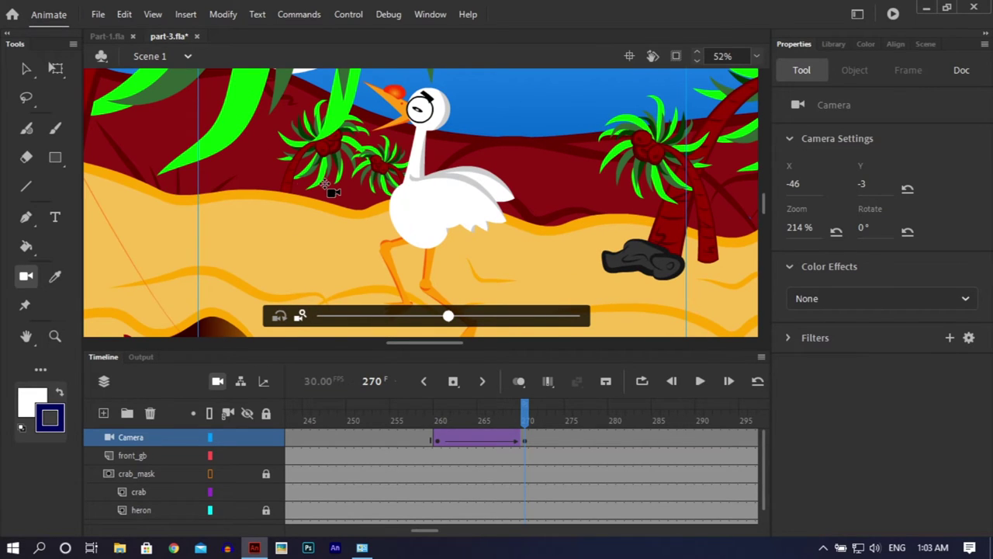
{"action": "left_click_drag", "start_coordinate": [221, 165], "coordinate": [331, 180]}
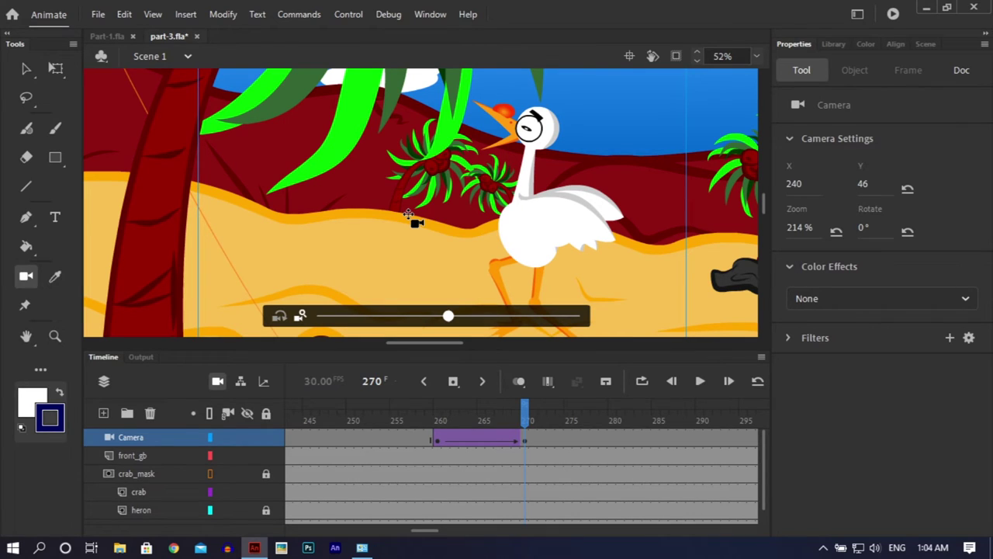
{"action": "scroll", "coordinate": [409, 291], "scroll_direction": "down", "scroll_amount": 4}
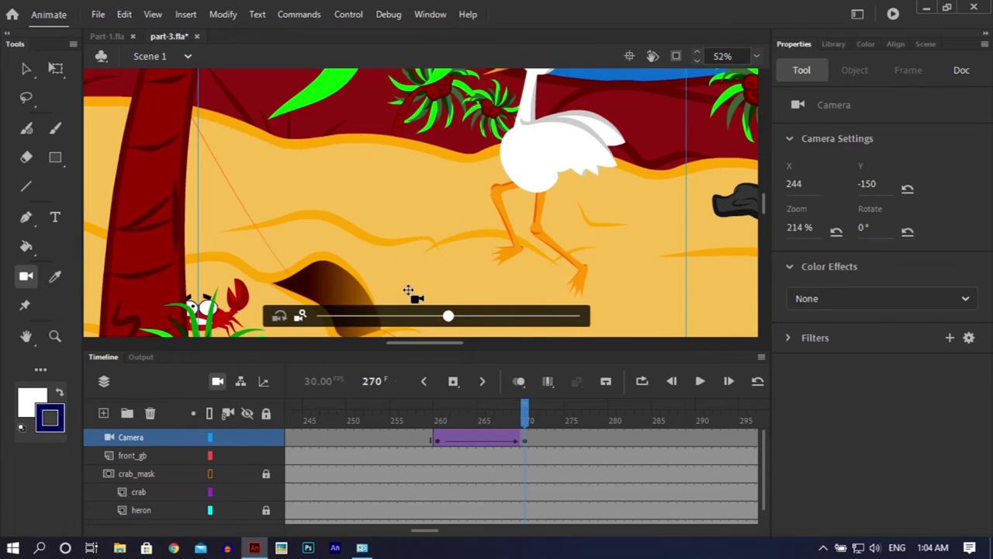
{"action": "scroll", "coordinate": [426, 268], "scroll_direction": "down", "scroll_amount": 8}
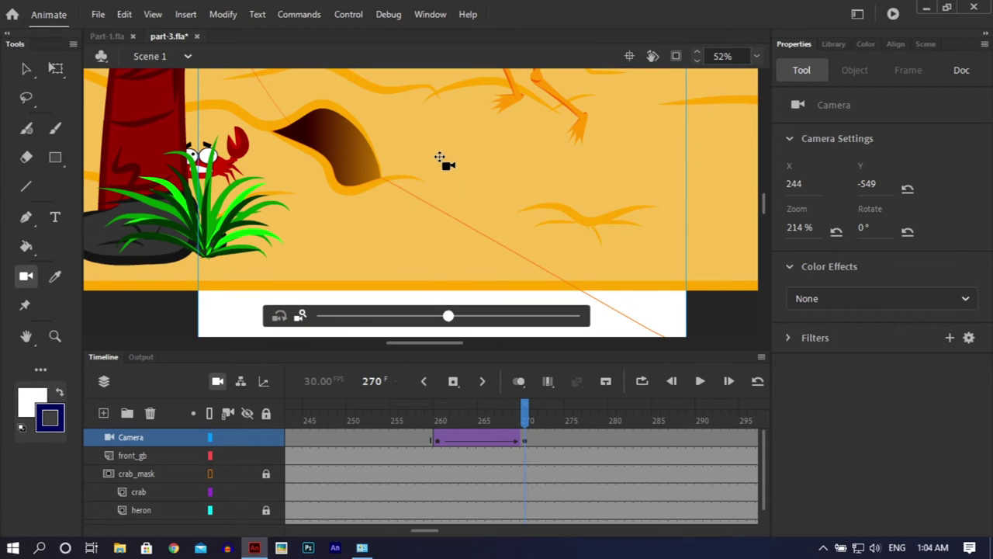
{"action": "scroll", "coordinate": [439, 157], "scroll_direction": "up", "scroll_amount": 2}
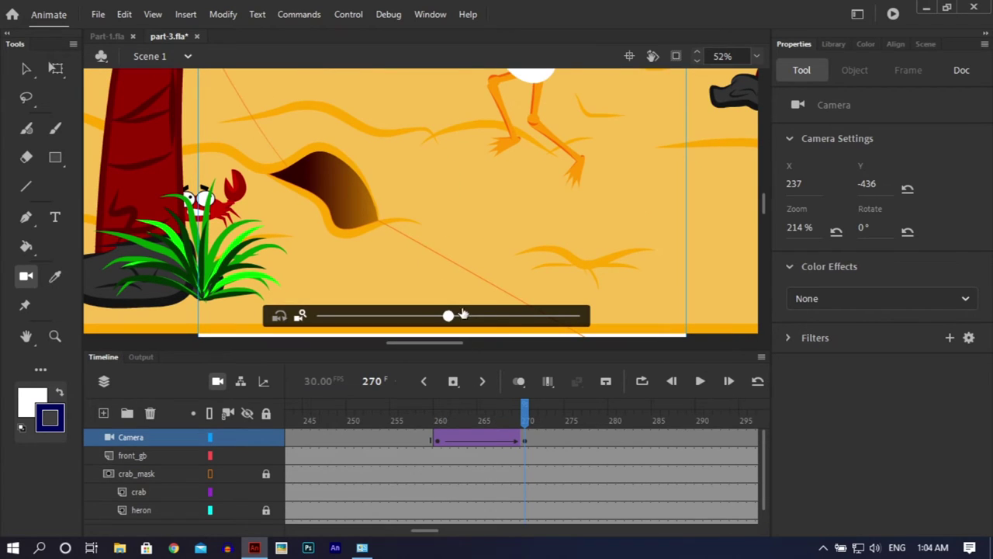
Zoom the camera to 328% at frame 270 and move it to X 706, Y -654 to bring the crab into view
{"action": "left_click", "coordinate": [540, 320]}
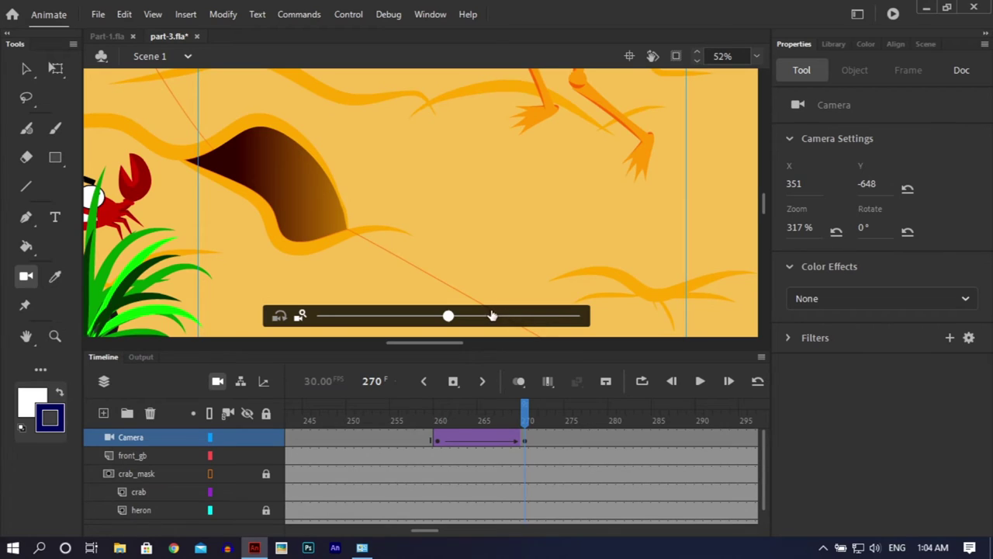
{"action": "left_click", "coordinate": [533, 321]}
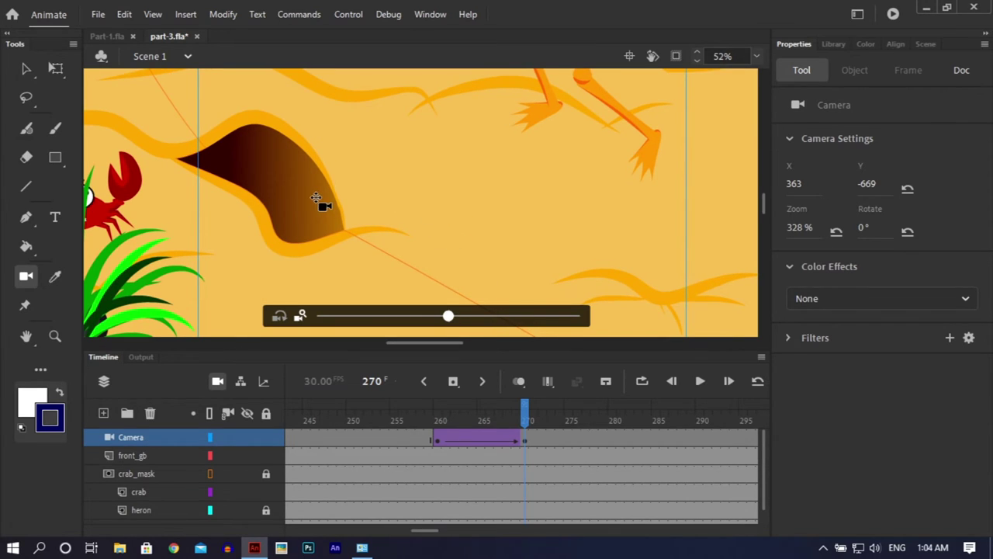
{"action": "left_click_drag", "start_coordinate": [316, 198], "coordinate": [317, 202]}
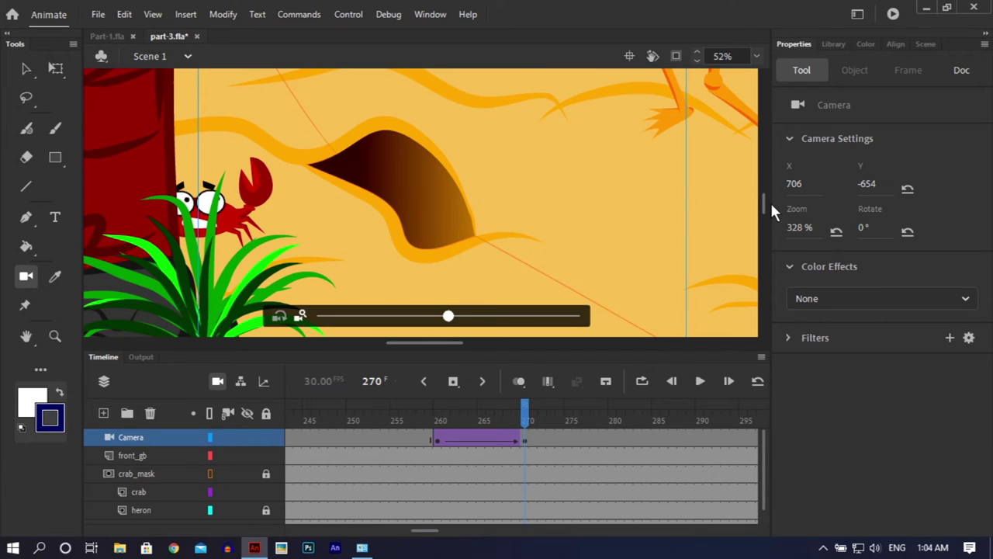
Show the whole frame, lock the crab layer, and zoom the camera to 450% at frame 270
{"action": "left_click", "coordinate": [757, 55]}
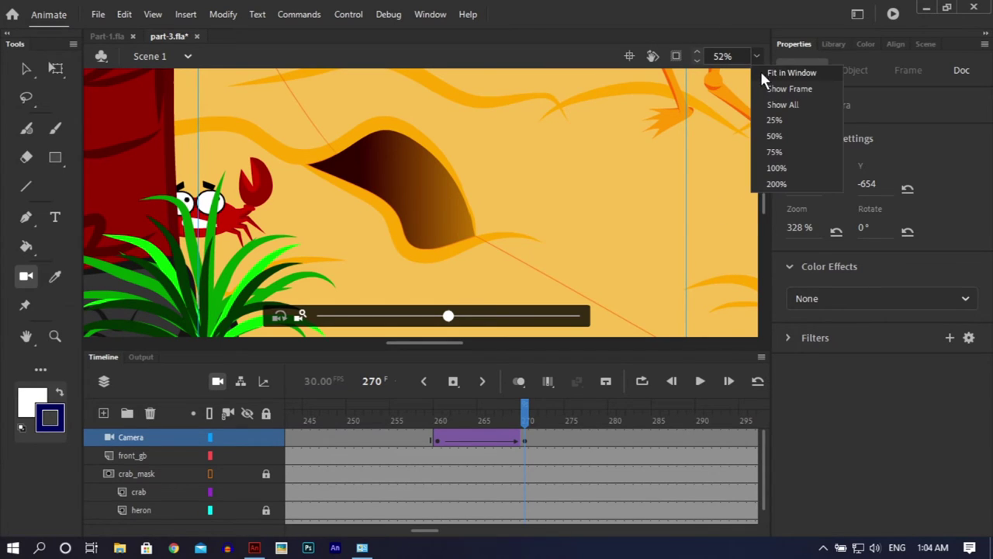
{"action": "left_click", "coordinate": [765, 89]}
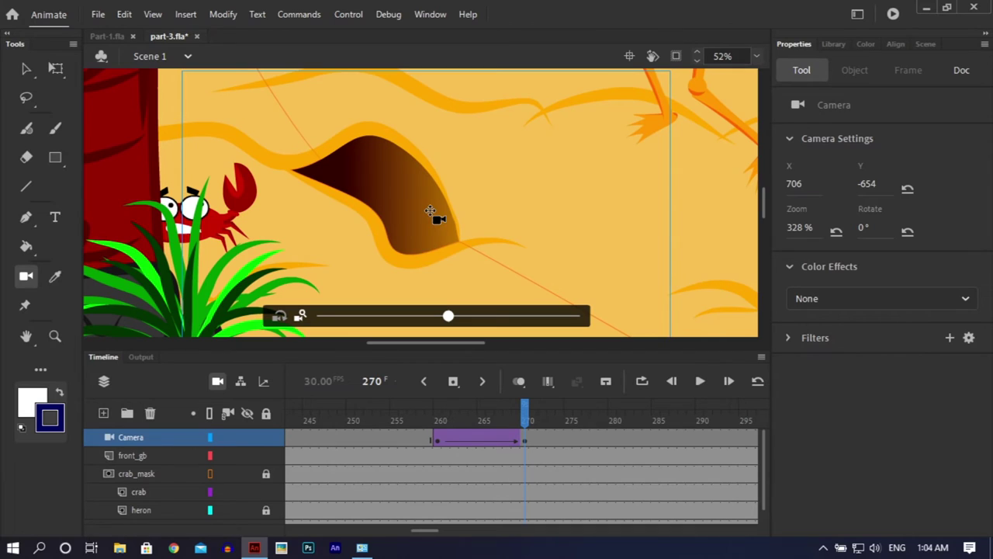
{"action": "left_click", "coordinate": [267, 492]}
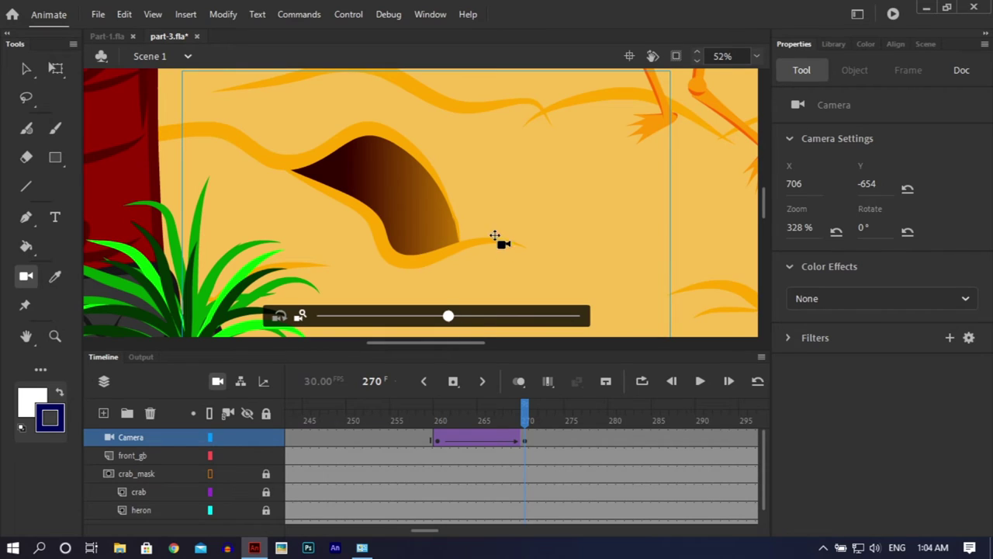
{"action": "left_click", "coordinate": [521, 320]}
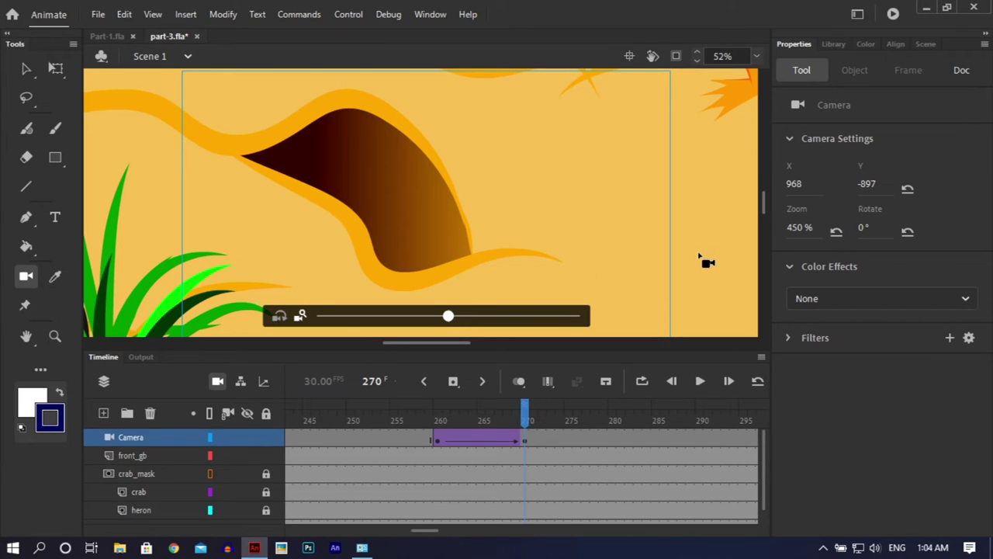
Test the movie, adjust the camera's position at frame 270 to Y -867, and save the document
{"action": "key", "text": "ctrl+Return"}
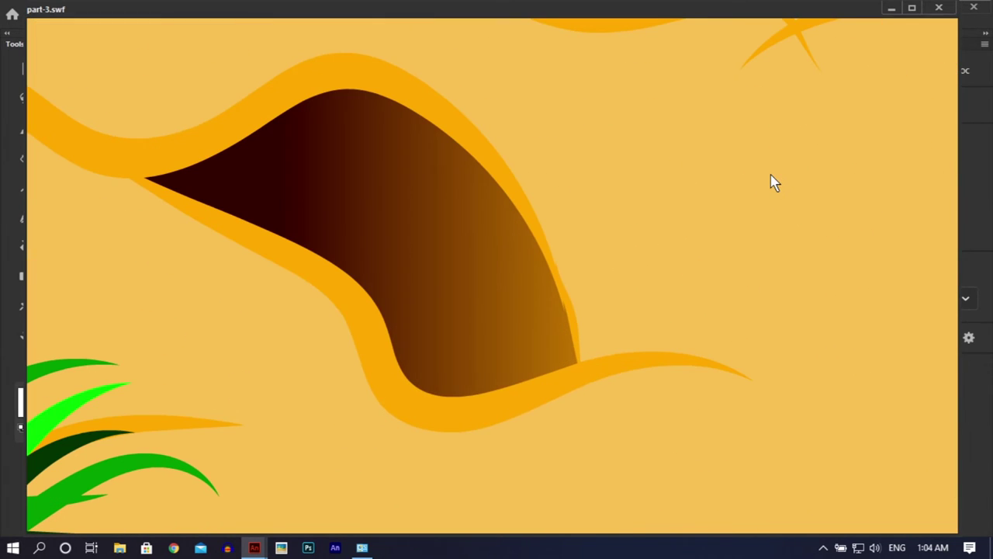
{"action": "left_click", "coordinate": [941, 10]}
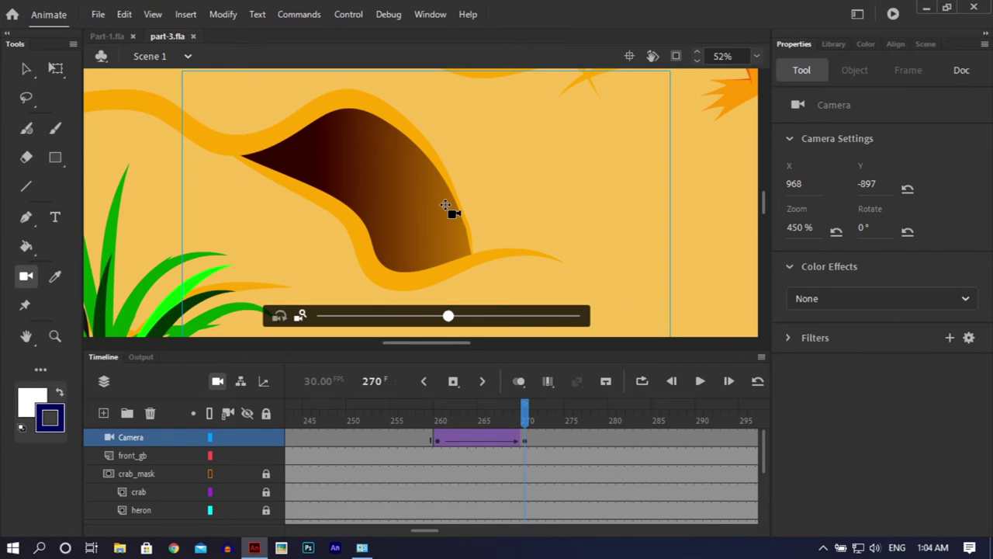
{"action": "left_click_drag", "start_coordinate": [414, 174], "coordinate": [413, 162]}
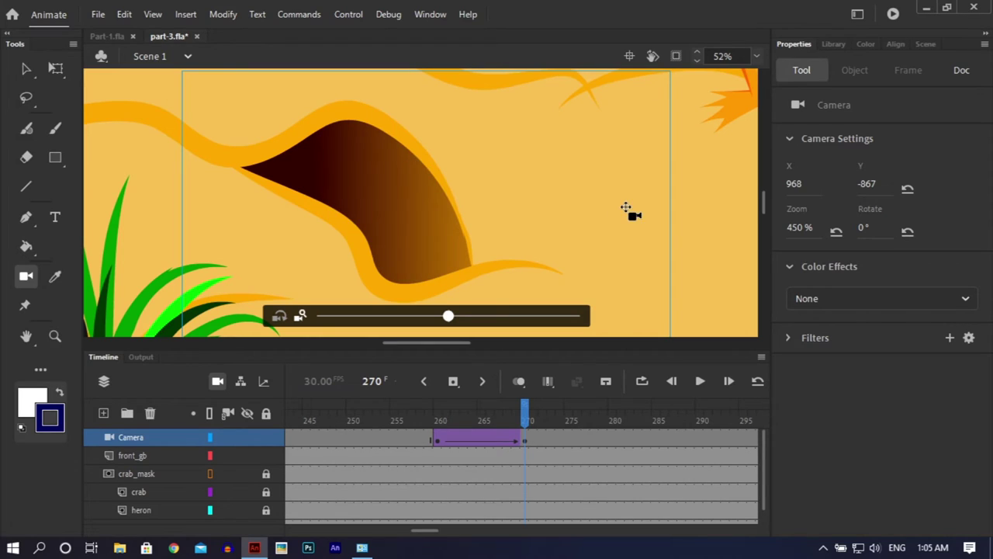
{"action": "key", "text": "ctrl+s"}
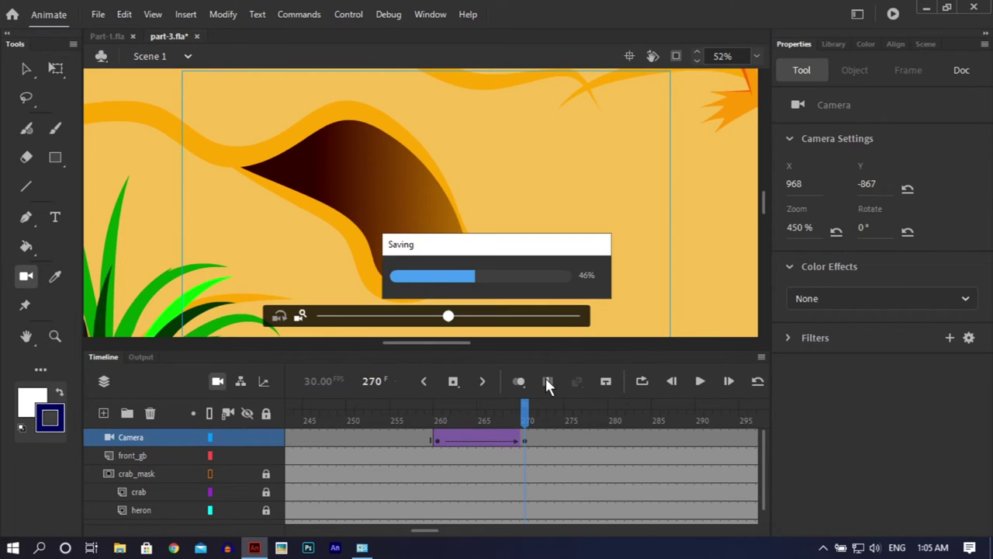
Unlock the crab layer on the main timeline and save the document
{"action": "left_click_drag", "start_coordinate": [525, 418], "coordinate": [568, 420]}
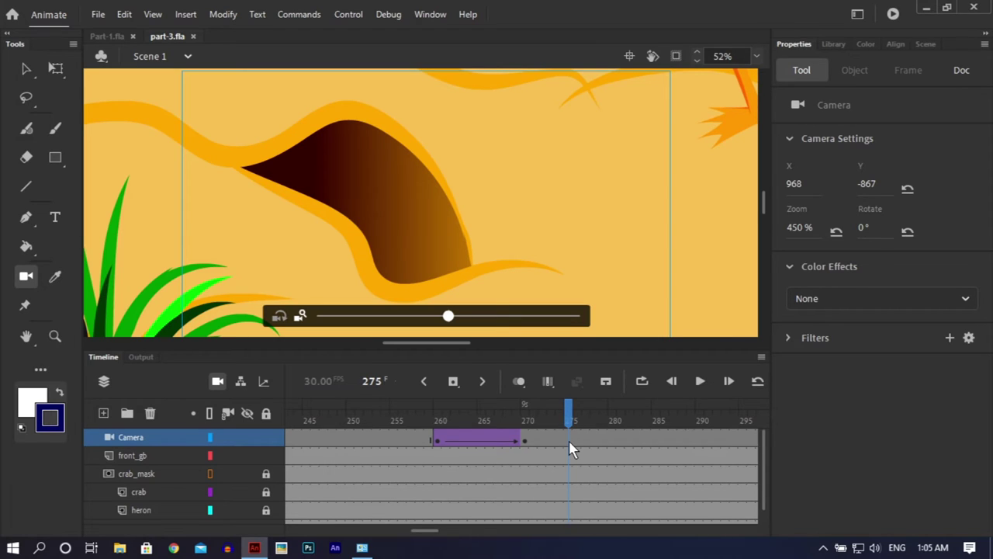
{"action": "left_click", "coordinate": [568, 439]}
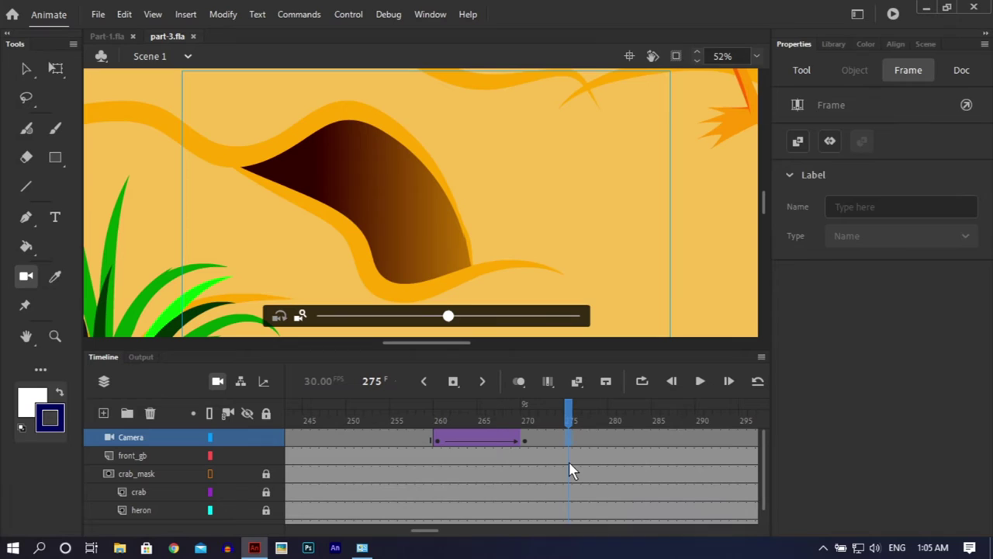
{"action": "left_click", "coordinate": [266, 492]}
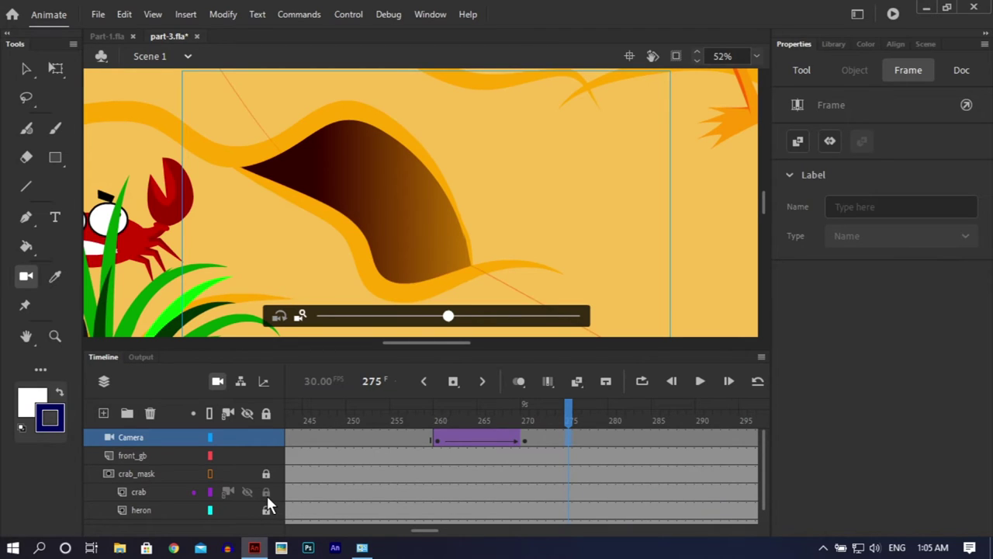
{"action": "key", "text": "ctrl+s"}
Inside the crab's symbol, copy the animation frames 69 to 85 to start at frame 270, and return to the main scene
{"action": "left_click", "coordinate": [520, 472]}
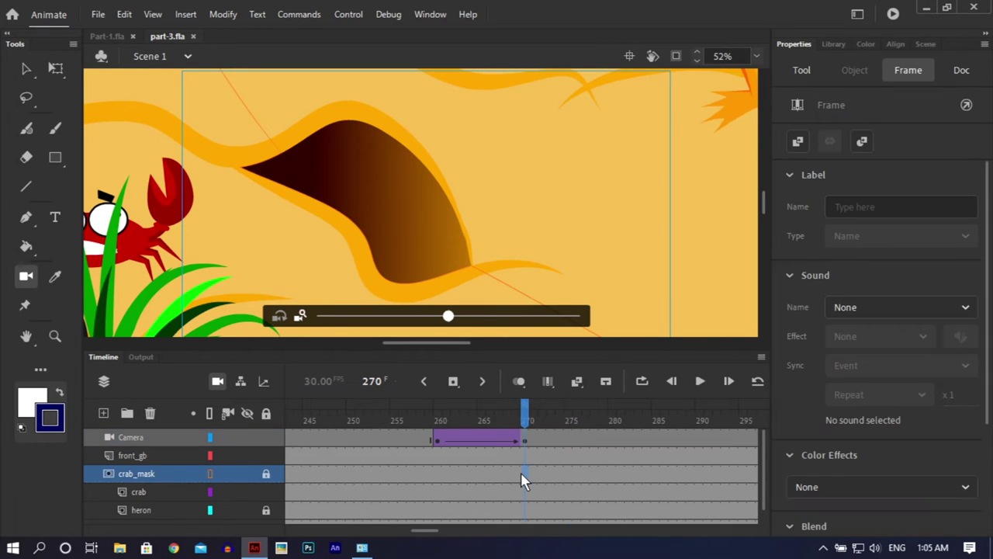
{"action": "mouse_move", "coordinate": [526, 422]}
{"action": "left_mouse_down"}
{"action": "mouse_move", "coordinate": [466, 423]}
{"action": "mouse_move", "coordinate": [527, 426]}
{"action": "left_mouse_up"}
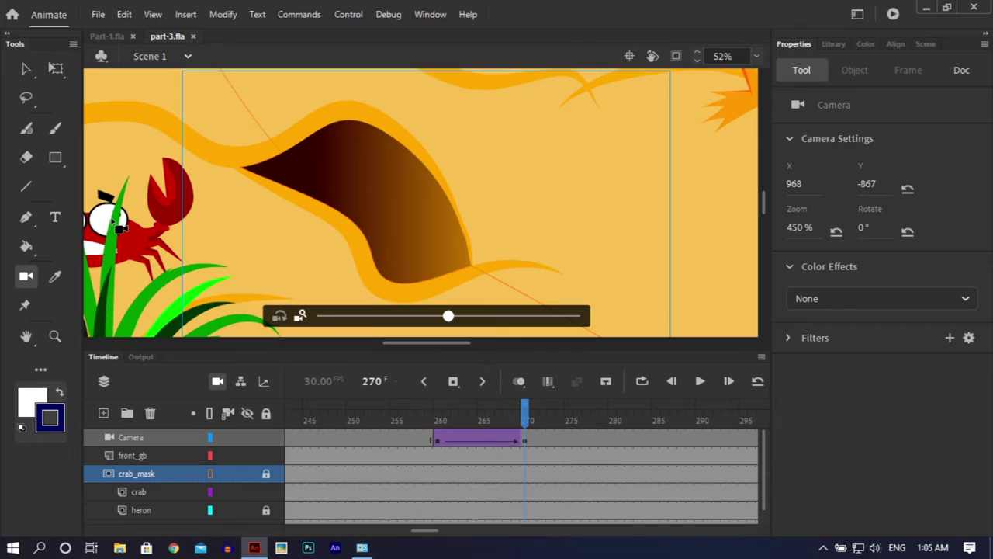
{"action": "key", "text": "v"}
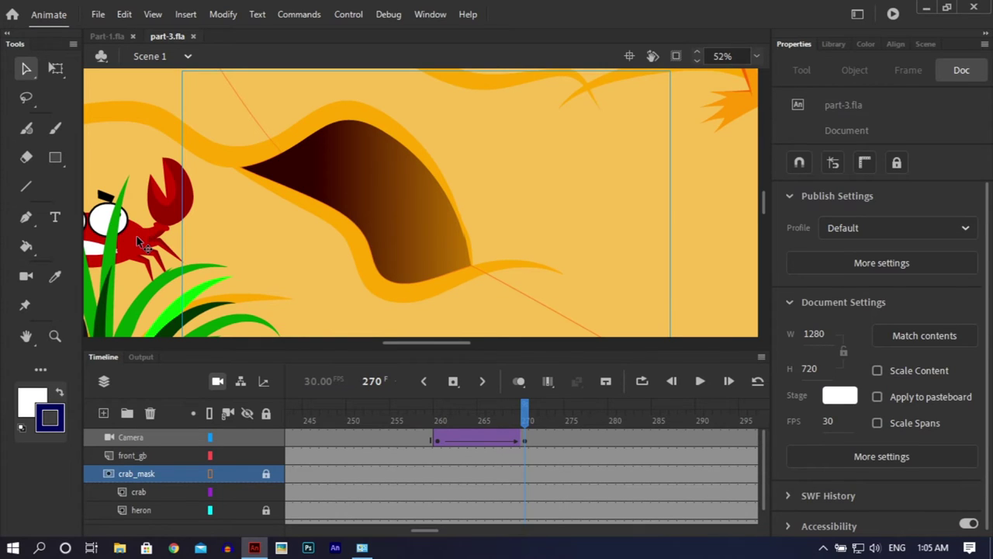
{"action": "double_click", "coordinate": [137, 235]}
{"action": "left_click_drag", "start_coordinate": [523, 407], "coordinate": [493, 474]}
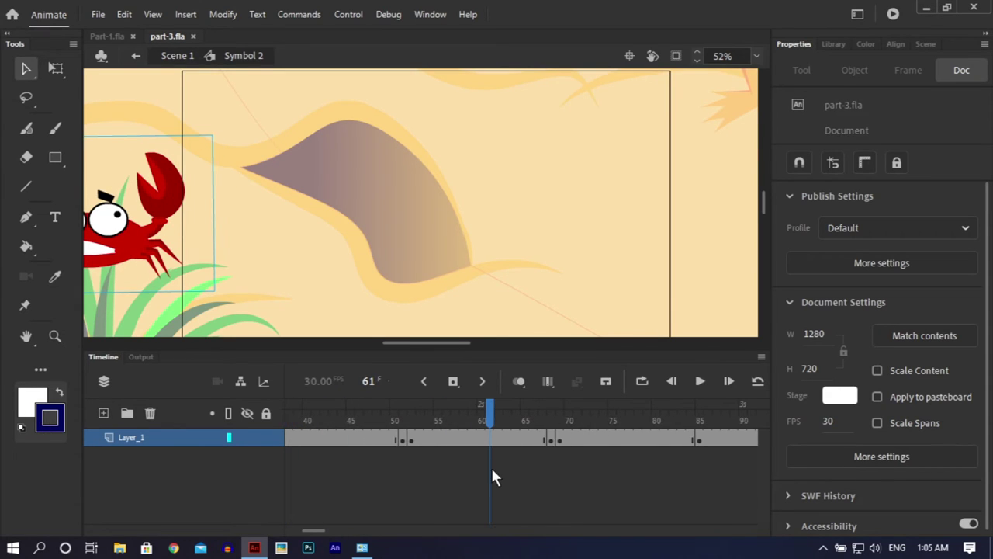
{"action": "left_click_drag", "start_coordinate": [560, 440], "coordinate": [696, 438]}
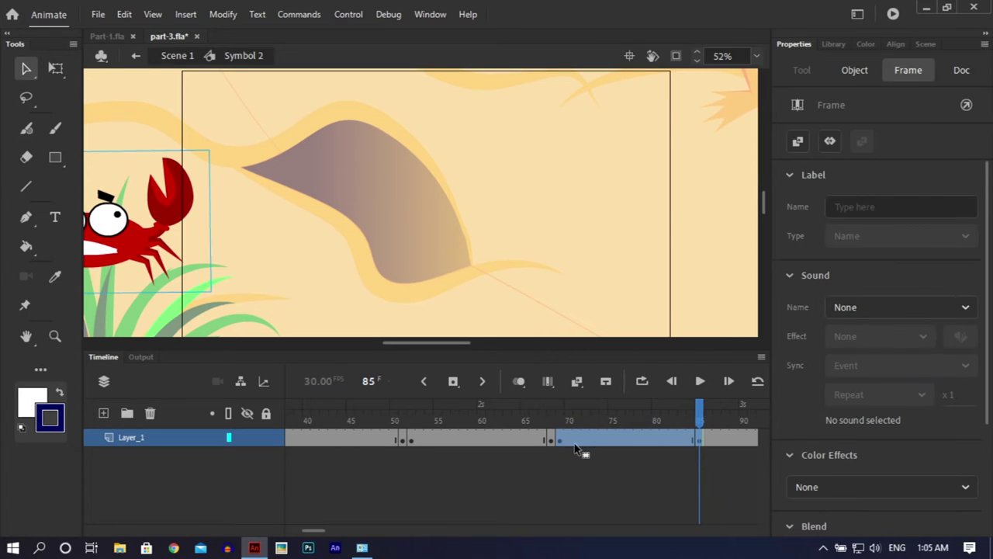
{"action": "left_click_drag", "start_coordinate": [565, 443], "coordinate": [447, 441]}
{"action": "double_click", "coordinate": [605, 213]}
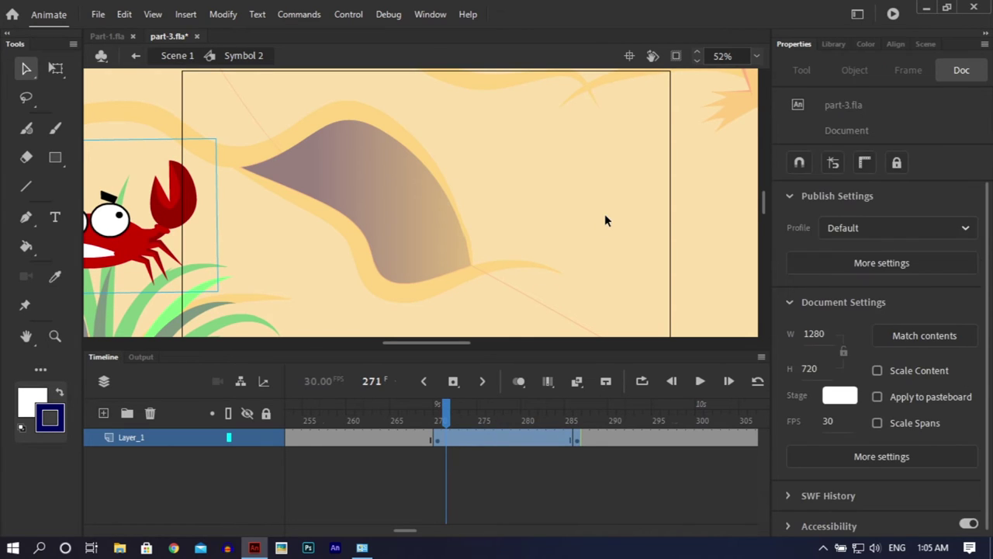
Insert a keyframe at frame 270 on the crab layer in the main scene
{"action": "left_click_drag", "start_coordinate": [477, 417], "coordinate": [521, 450]}
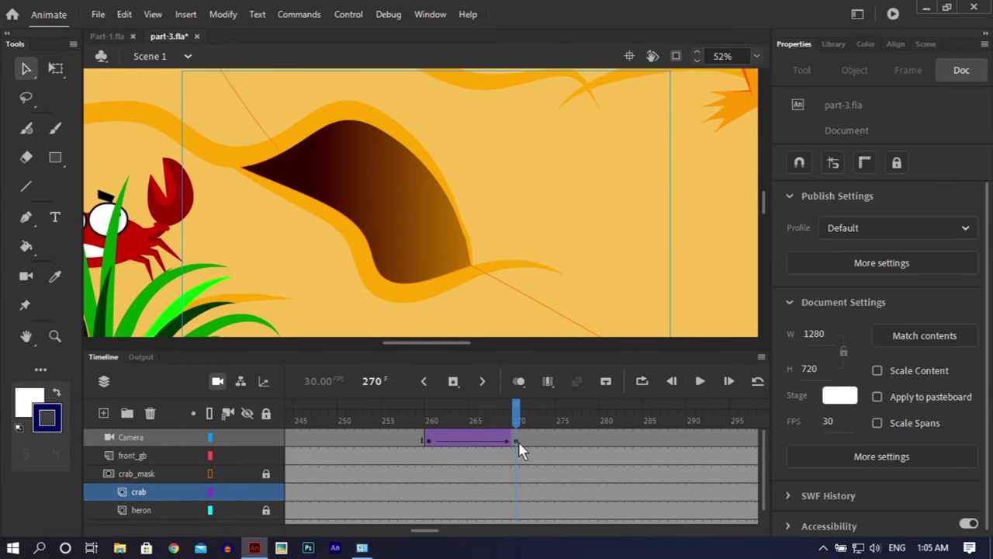
{"action": "right_click", "coordinate": [518, 491]}
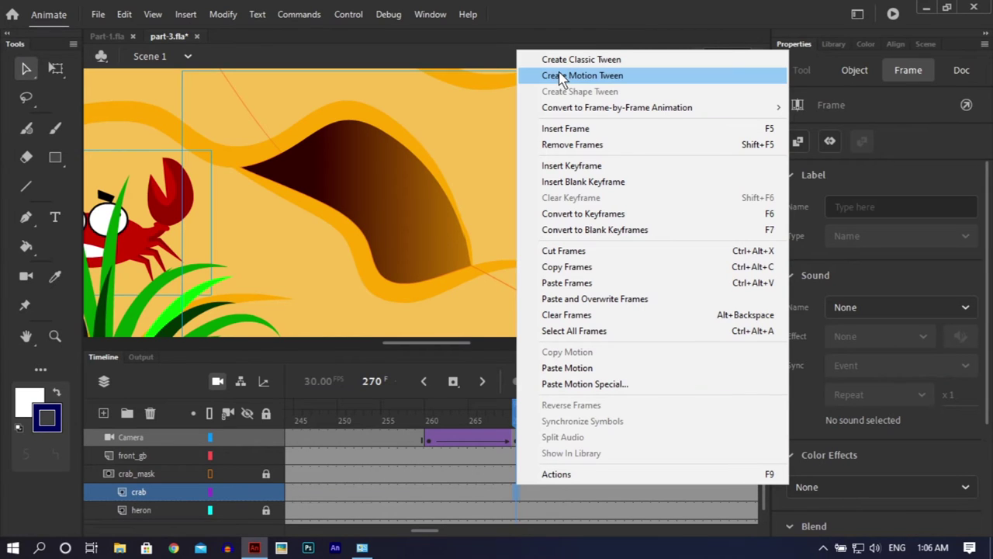
{"action": "left_click", "coordinate": [565, 165]}
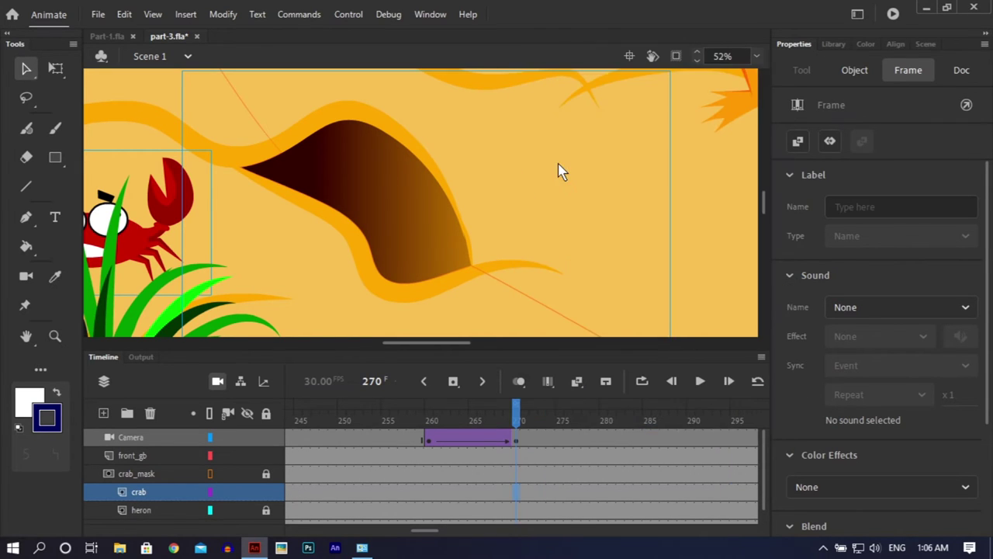
Insert a second keyframe on the crab layer at frame 286
{"action": "left_click", "coordinate": [646, 493]}
{"action": "left_click", "coordinate": [634, 419]}
{"action": "left_click_drag", "start_coordinate": [635, 419], "coordinate": [655, 423]}
{"action": "left_click", "coordinate": [660, 493]}
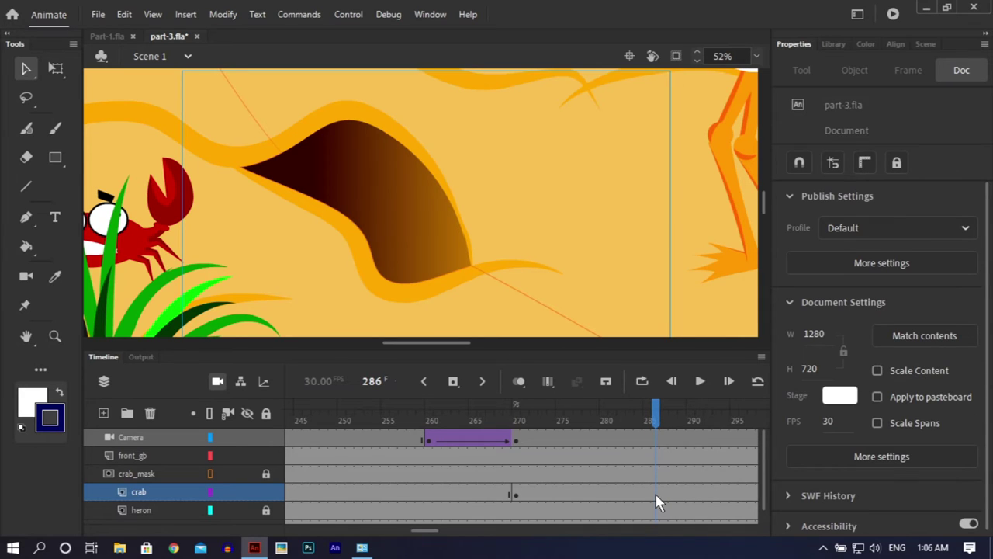
{"action": "left_click", "coordinate": [656, 498]}
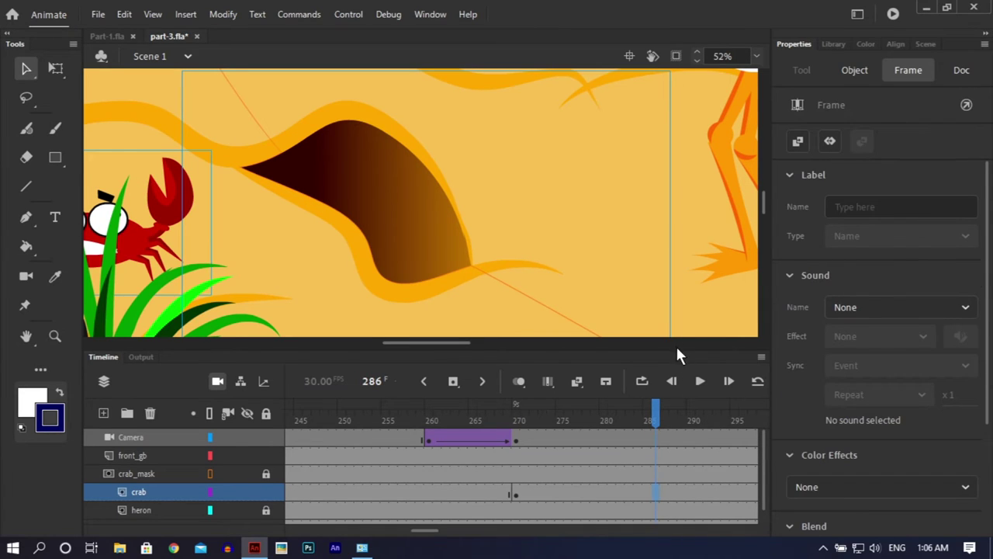
{"action": "right_click", "coordinate": [656, 498]}
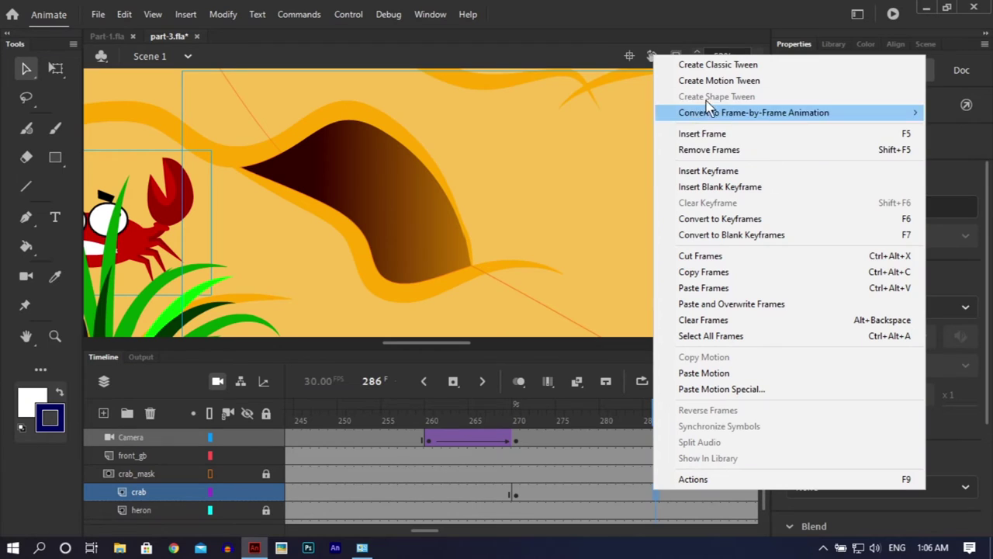
{"action": "left_click", "coordinate": [705, 170]}
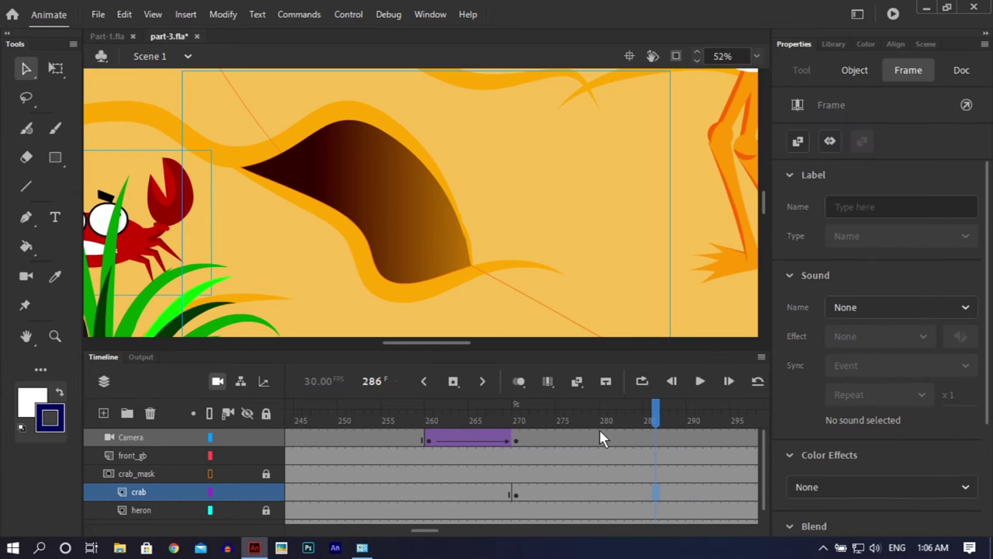
Create a classic tween between the crab layer's keyframes at frames 270 and 286
{"action": "left_click", "coordinate": [571, 492]}
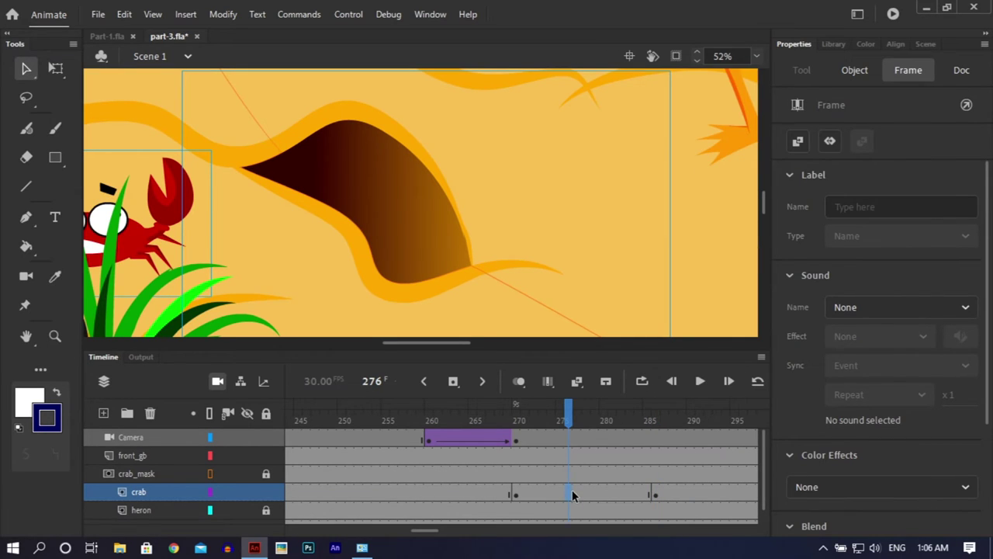
{"action": "right_click", "coordinate": [571, 493]}
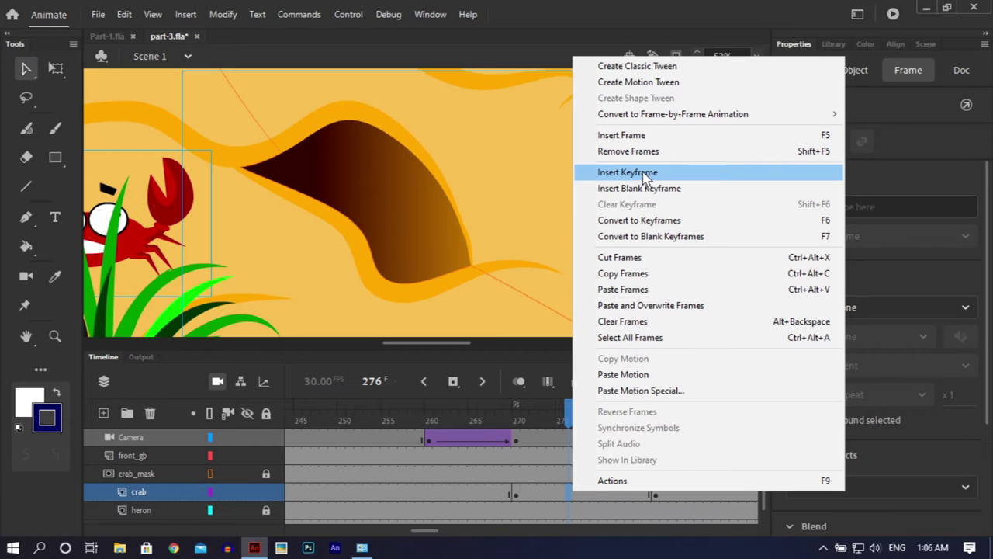
{"action": "left_click", "coordinate": [671, 69]}
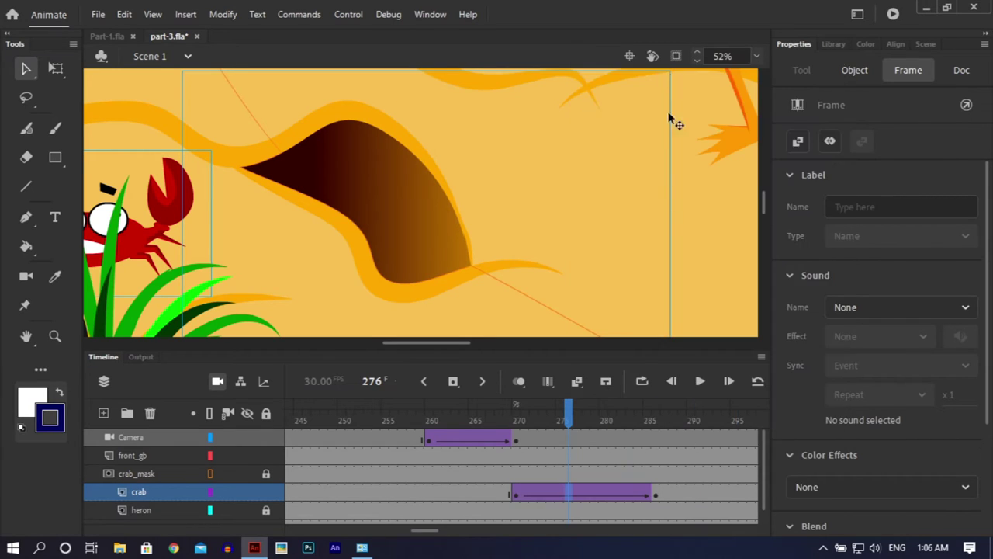
At frame 286, move the crab in front of the burrow at about X 418, Y 561, and scrub through the tween
{"action": "left_click", "coordinate": [656, 495]}
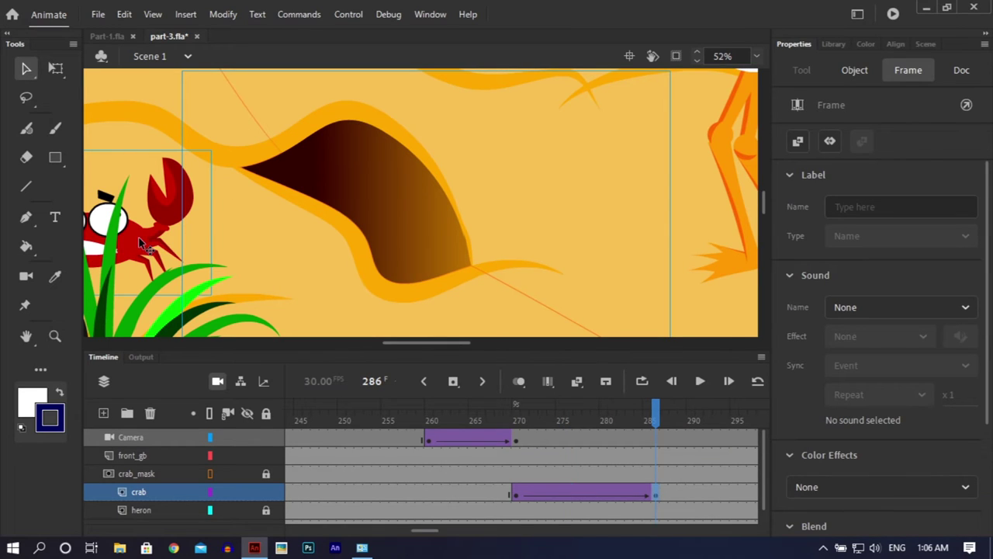
{"action": "left_click_drag", "start_coordinate": [140, 244], "coordinate": [479, 224]}
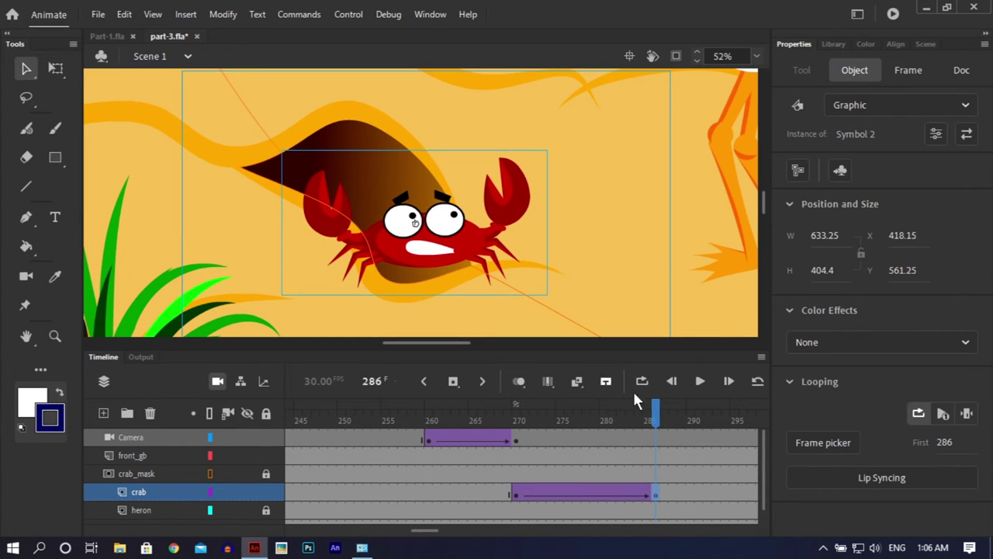
{"action": "left_click_drag", "start_coordinate": [657, 415], "coordinate": [516, 415]}
{"action": "left_click_drag", "start_coordinate": [583, 413], "coordinate": [594, 437]}
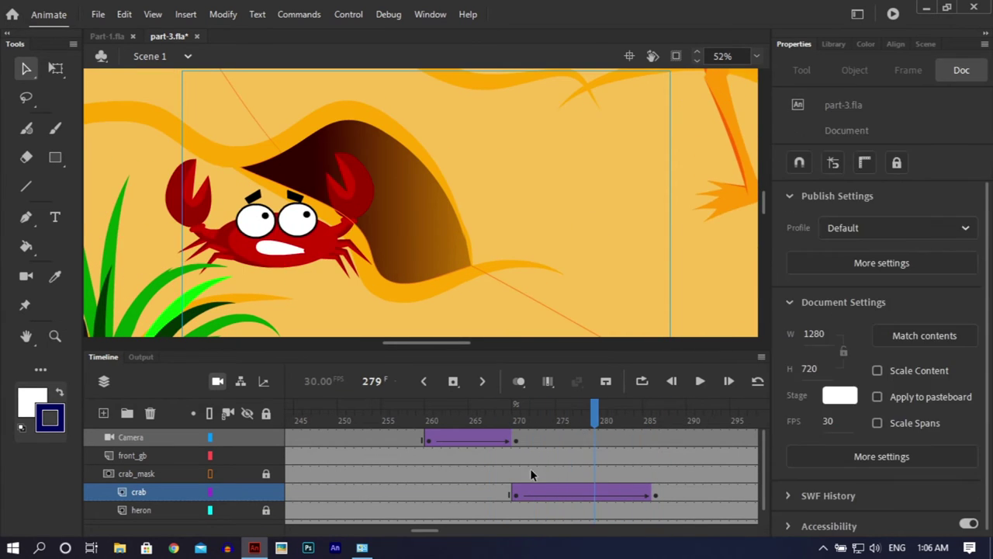
At frame 270, shift the crab's starting position closer to the burrow, to about X 251, and save the file
{"action": "left_click", "coordinate": [517, 493]}
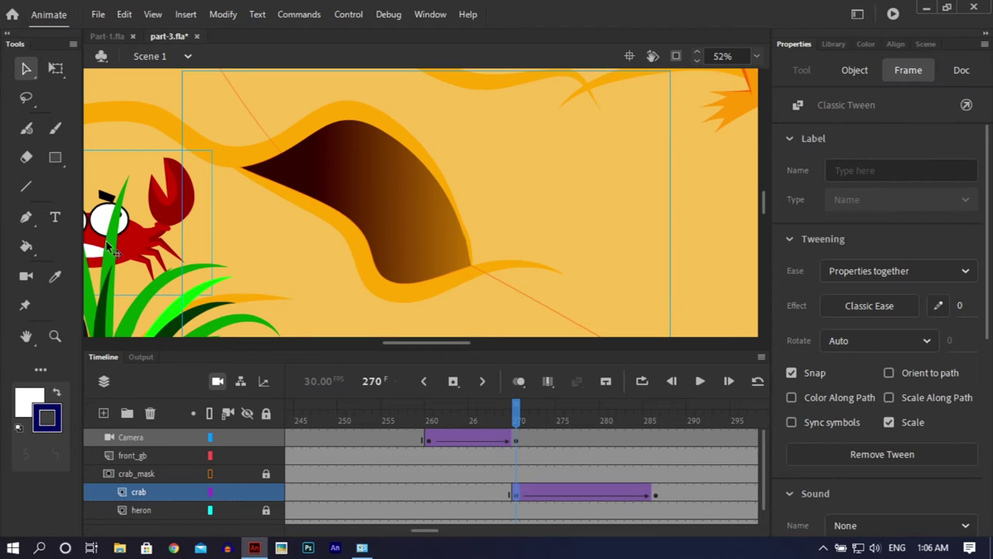
{"action": "left_click_drag", "start_coordinate": [129, 229], "coordinate": [180, 231]}
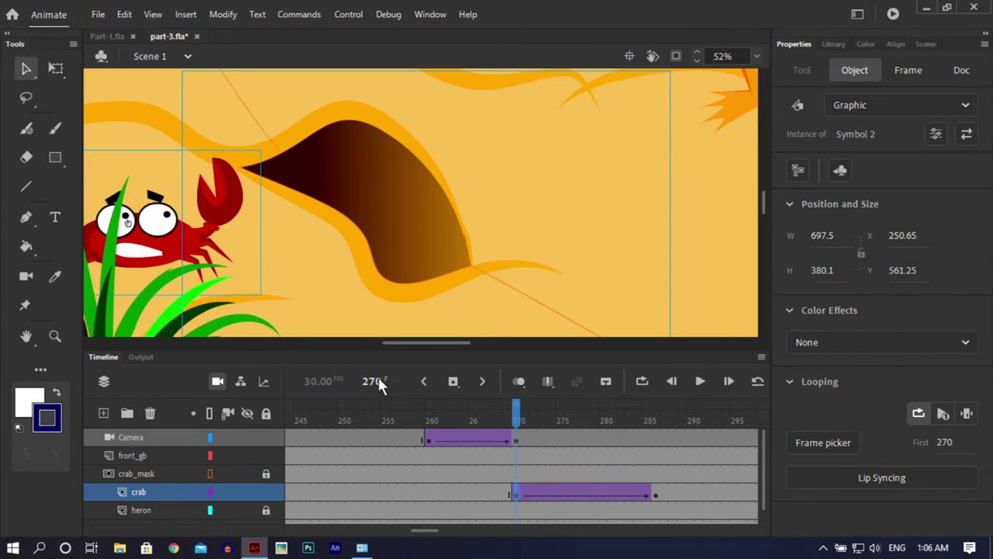
{"action": "key", "text": "ctrl+s"}
Play back the crab's movement on the timeline, starting shortly before frame 270, to check the tween
{"action": "left_click", "coordinate": [514, 497]}
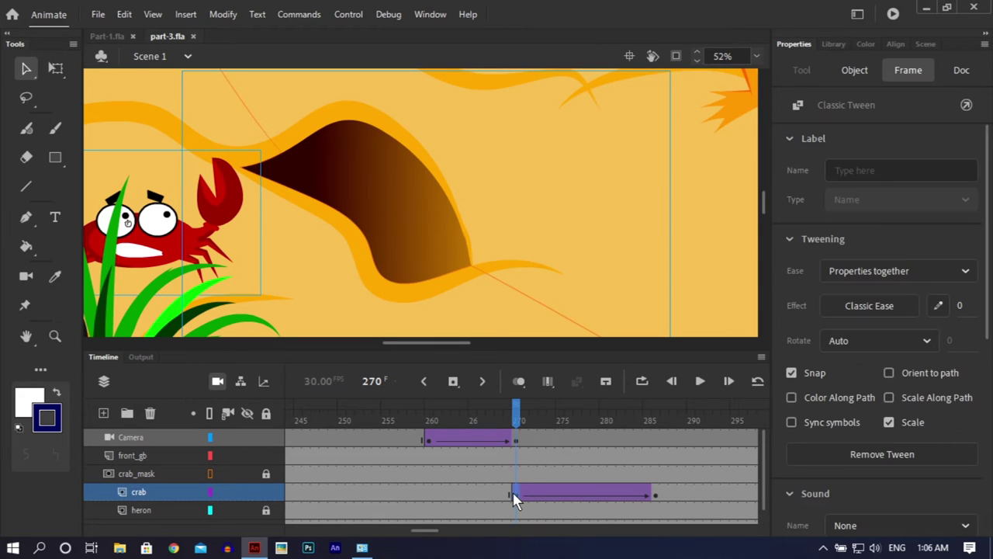
{"action": "left_click", "coordinate": [962, 307]}
{"action": "left_click_drag", "start_coordinate": [520, 412], "coordinate": [494, 436]}
{"action": "key", "text": "Return"}
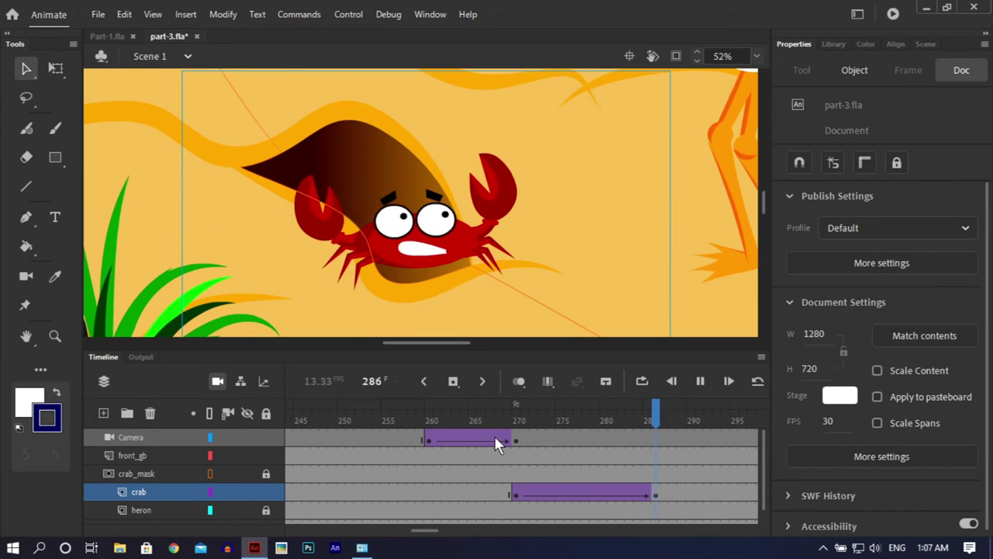
{"action": "left_click", "coordinate": [693, 424]}
{"action": "left_click_drag", "start_coordinate": [695, 426], "coordinate": [718, 426]}
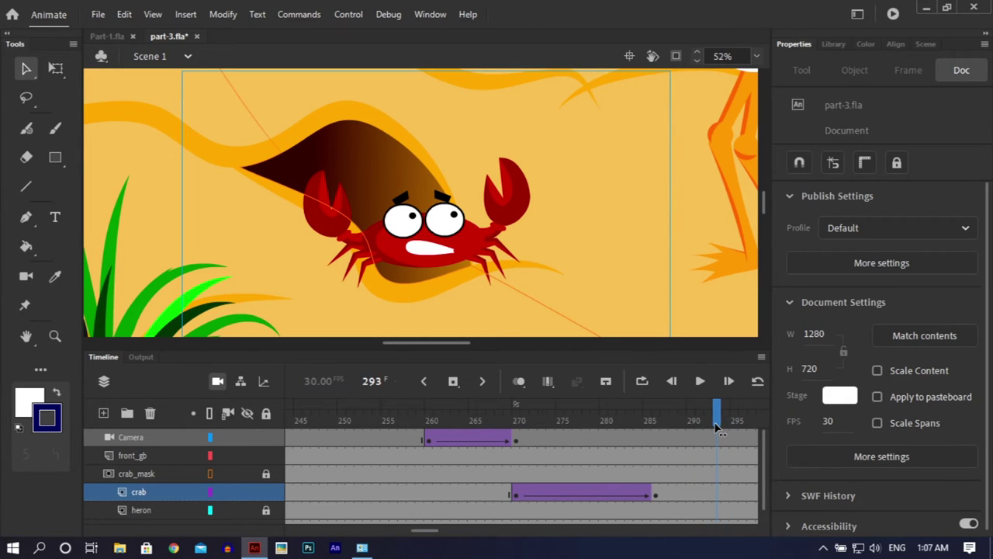
Save part-3.fla, test the movie and close the preview
{"action": "key", "text": "ctrl+s"}
{"action": "key", "text": "ctrl+Return"}
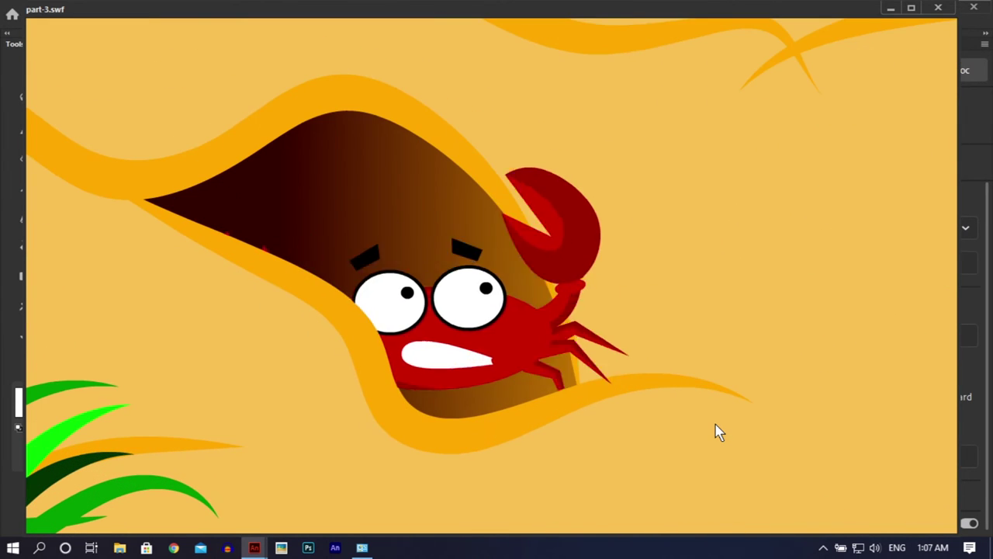
{"action": "left_click", "coordinate": [938, 7]}
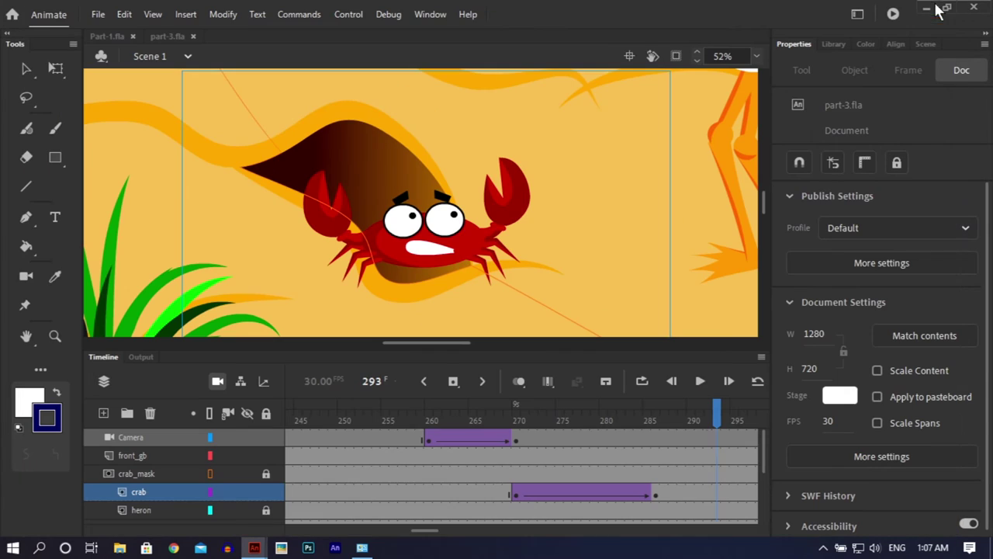
Move the crab tween's end keyframe to frame 290
{"action": "left_click", "coordinate": [654, 494]}
{"action": "left_click_drag", "start_coordinate": [655, 495], "coordinate": [689, 491]}
{"action": "left_click", "coordinate": [689, 492]}
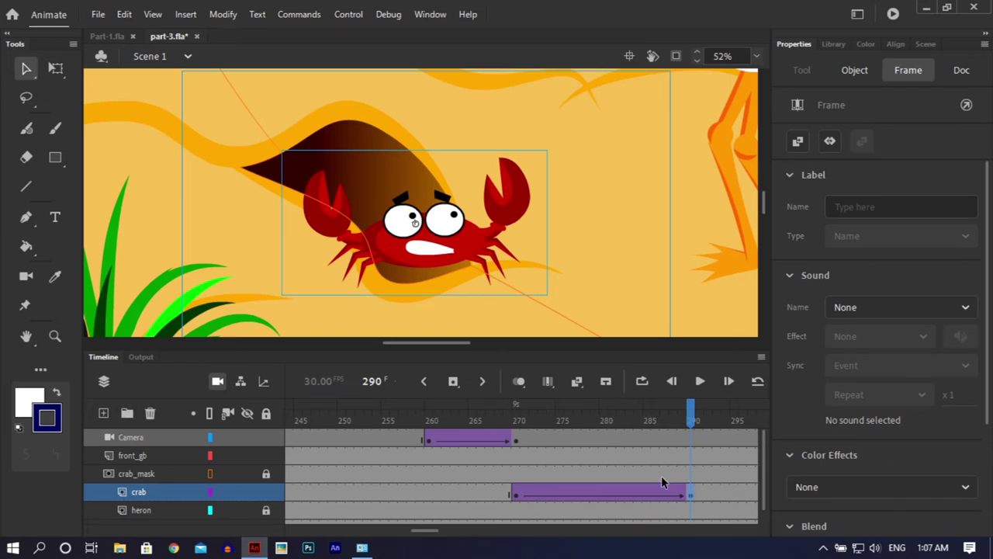
Inside the crab's Symbol 2, copy frames 270 to 286 so the duplicate starts at frame 287, and return to the main scene
{"action": "double_click", "coordinate": [460, 237]}
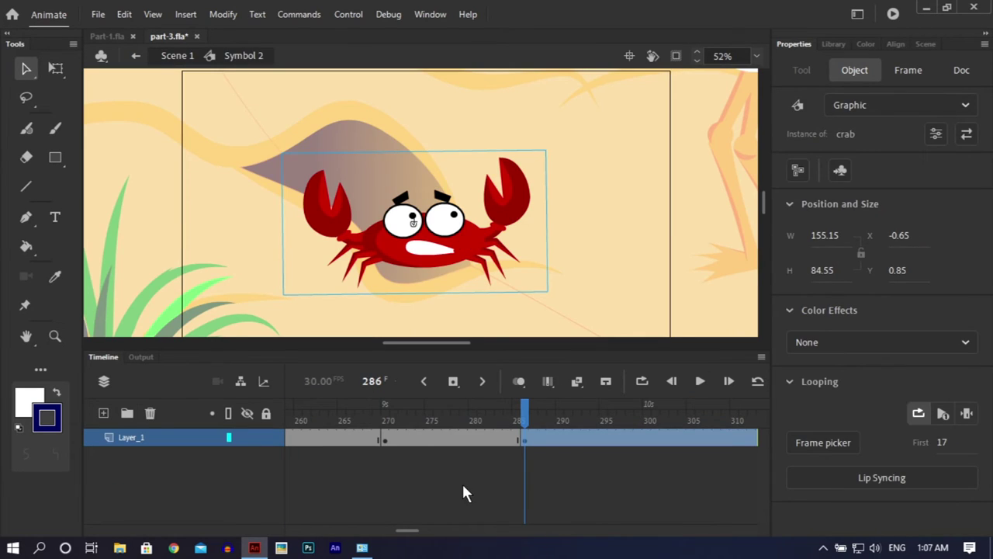
{"action": "left_click", "coordinate": [463, 492]}
{"action": "left_click_drag", "start_coordinate": [384, 439], "coordinate": [523, 438]}
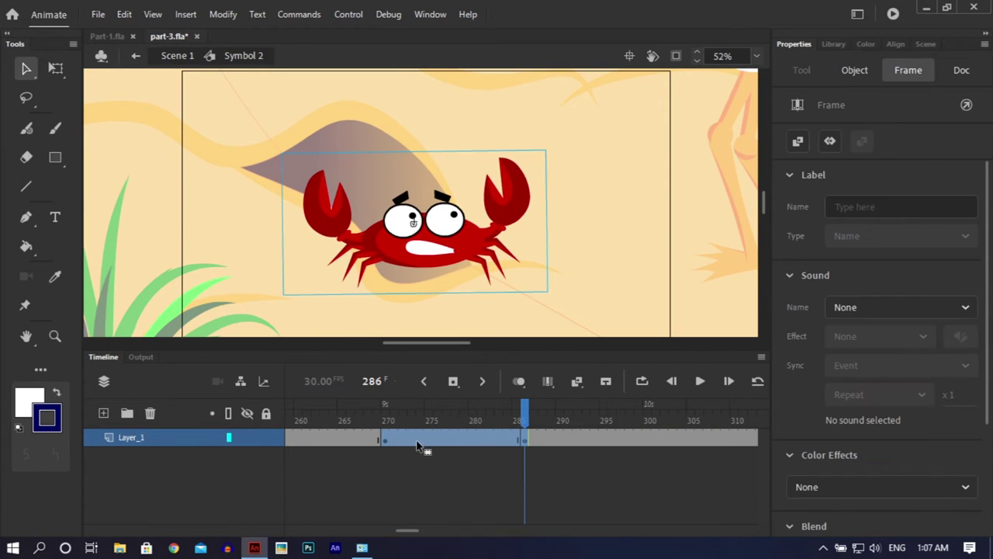
{"action": "left_click_drag", "start_coordinate": [415, 446], "coordinate": [563, 439]}
{"action": "double_click", "coordinate": [650, 155]}
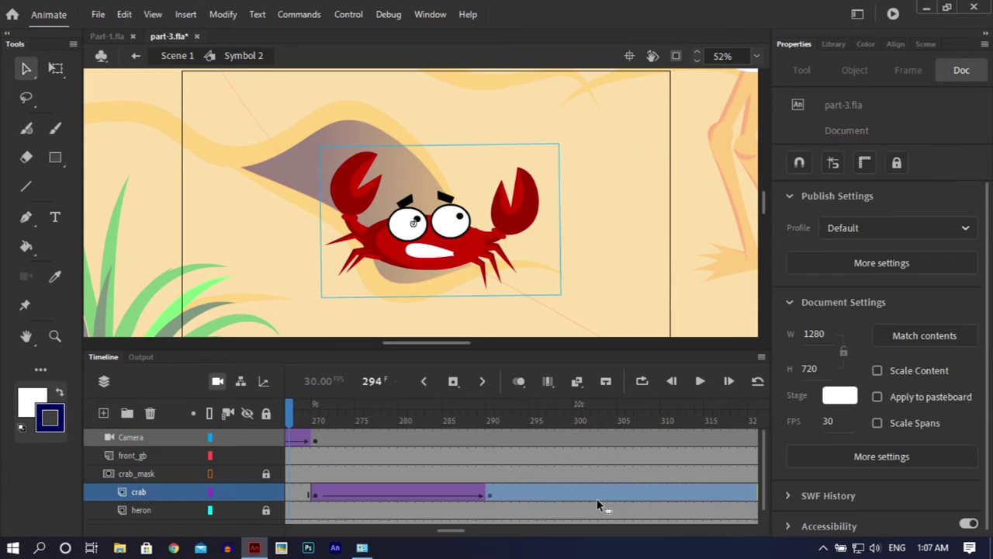
Extend the crab tween so its end keyframe falls at frame 295, and test the movie
{"action": "left_click_drag", "start_coordinate": [528, 423], "coordinate": [493, 429]}
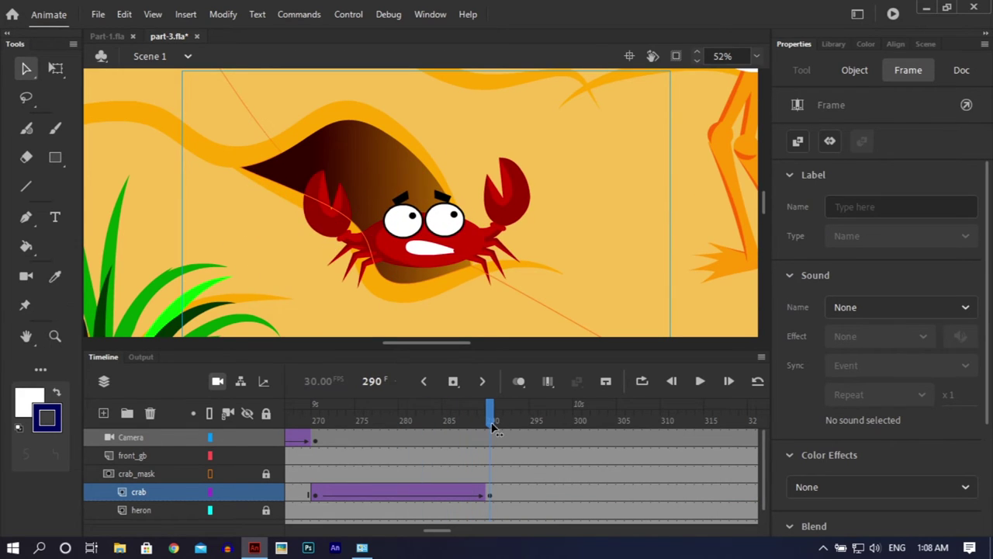
{"action": "left_click", "coordinate": [492, 496]}
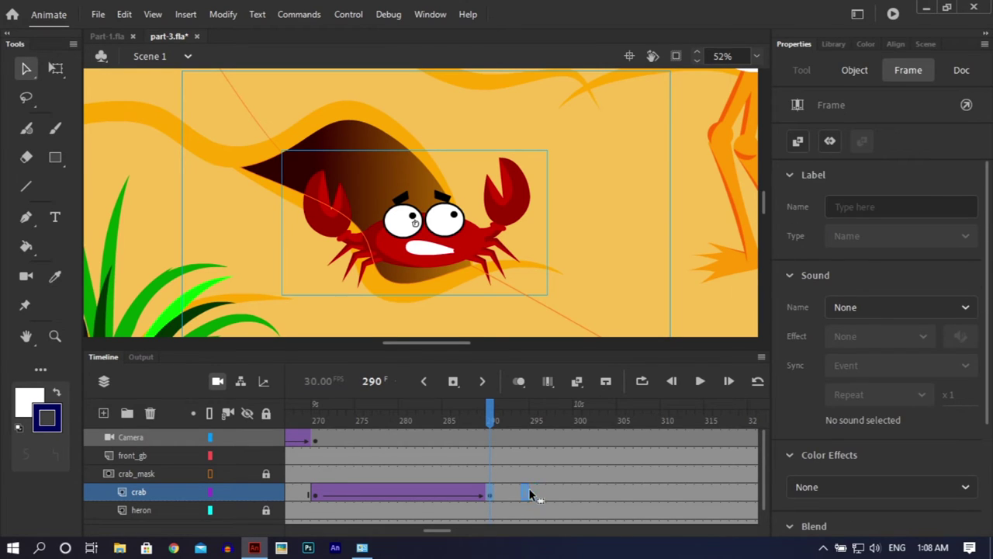
{"action": "key", "text": "F6"}
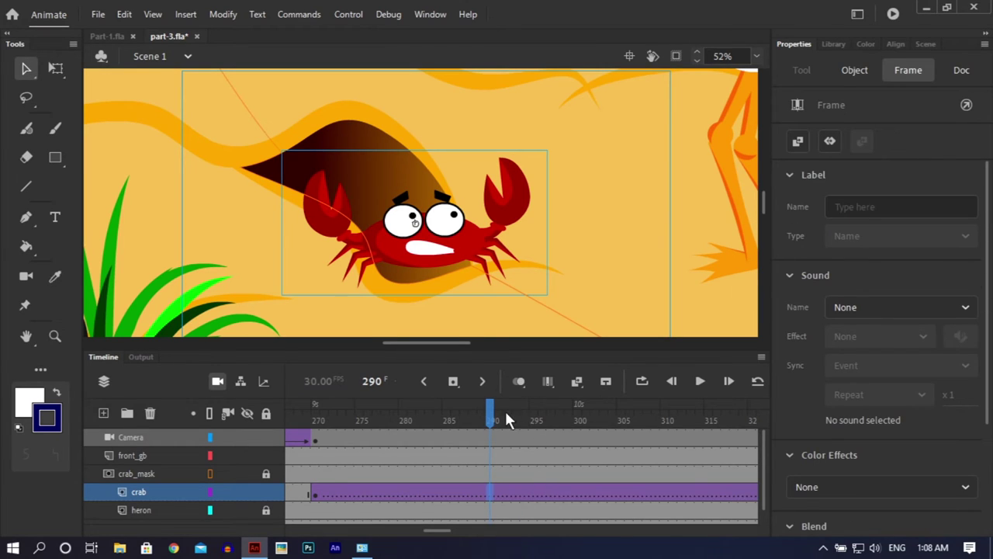
{"action": "mouse_move", "coordinate": [537, 409]}
{"action": "left_mouse_down"}
{"action": "mouse_move", "coordinate": [462, 413]}
{"action": "mouse_move", "coordinate": [344, 442]}
{"action": "mouse_move", "coordinate": [537, 420]}
{"action": "left_mouse_up"}
{"action": "key", "text": "ctrl+Return"}
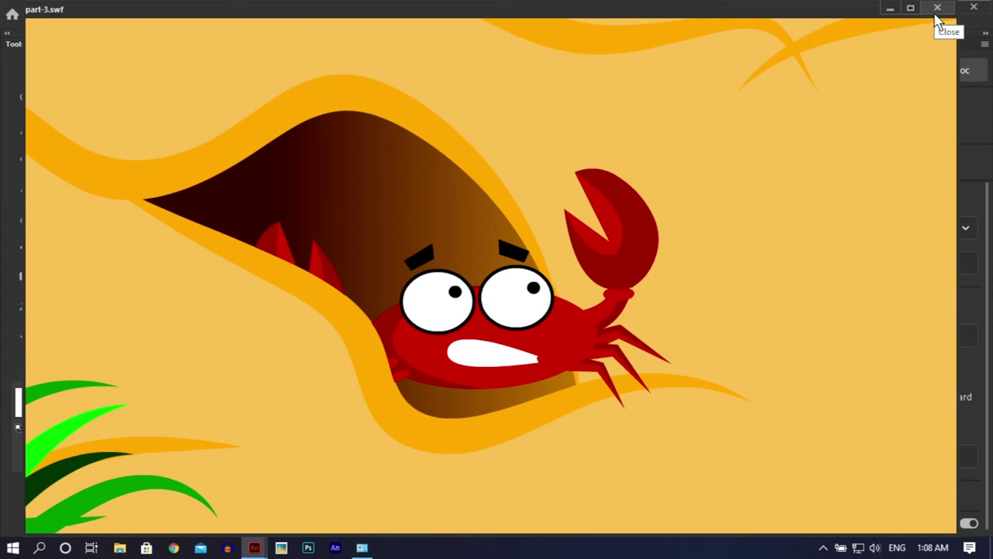
{"action": "left_click", "coordinate": [937, 11]}
Insert a keyframe at frame 296 on the crab layer and save the file
{"action": "right_click", "coordinate": [541, 495]}
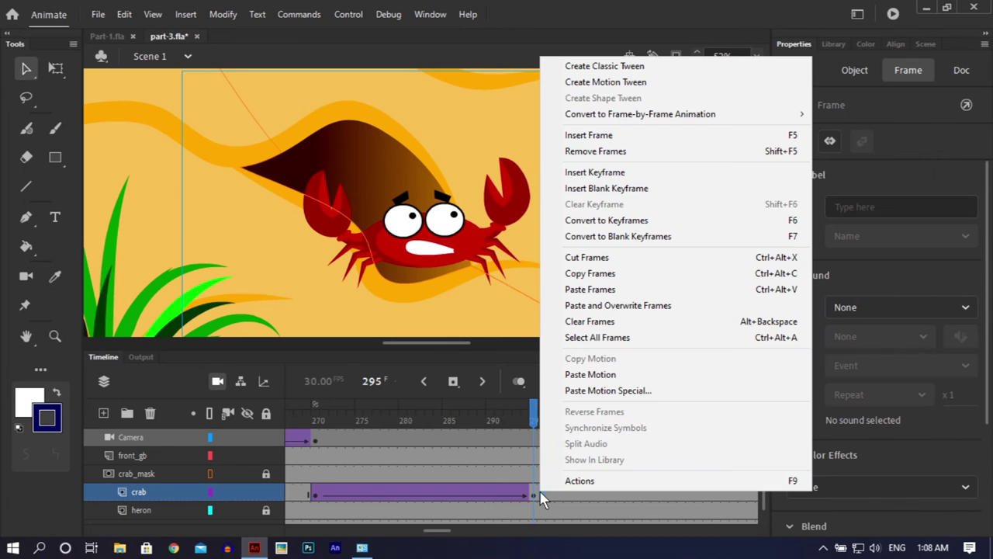
{"action": "left_click", "coordinate": [592, 174]}
{"action": "key", "text": "ctrl+s"}
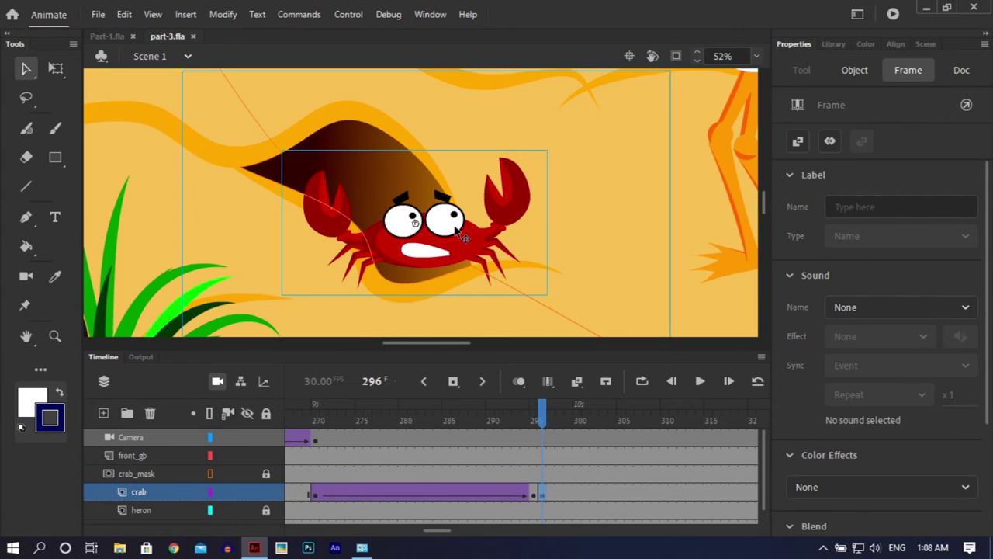
Scrub through the frames after 287 inside the crab's symbol to check its motion, and return to the main scene
{"action": "double_click", "coordinate": [464, 238]}
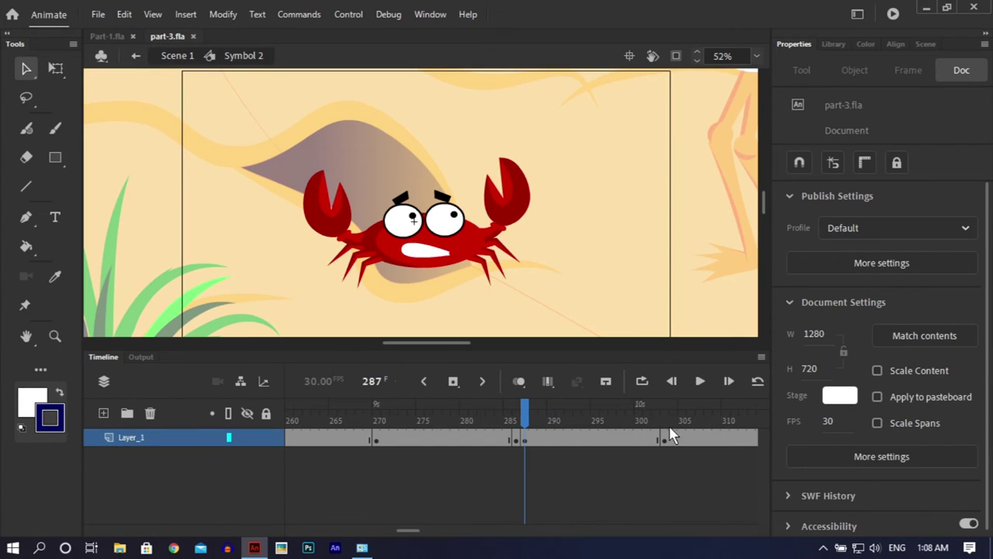
{"action": "left_click_drag", "start_coordinate": [621, 413], "coordinate": [596, 423]}
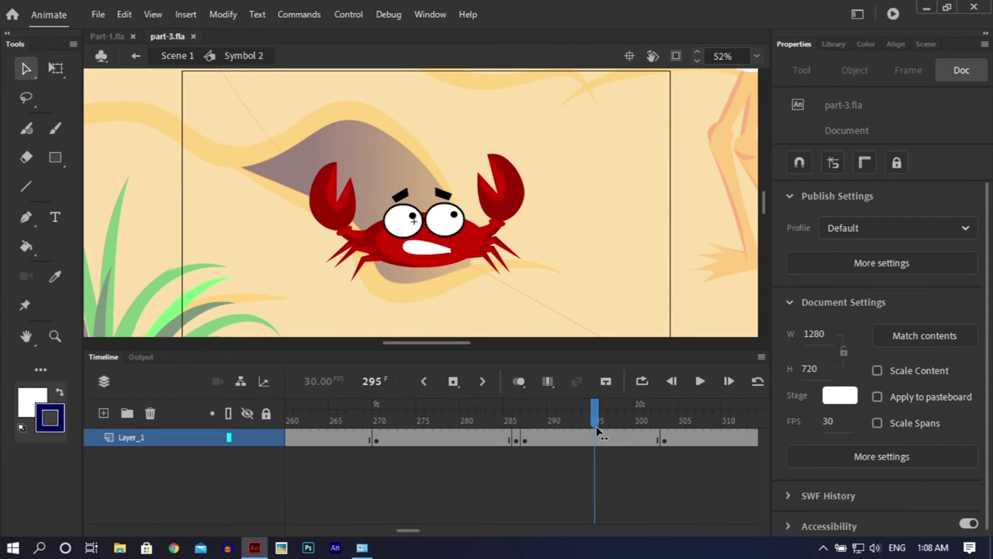
{"action": "double_click", "coordinate": [580, 209]}
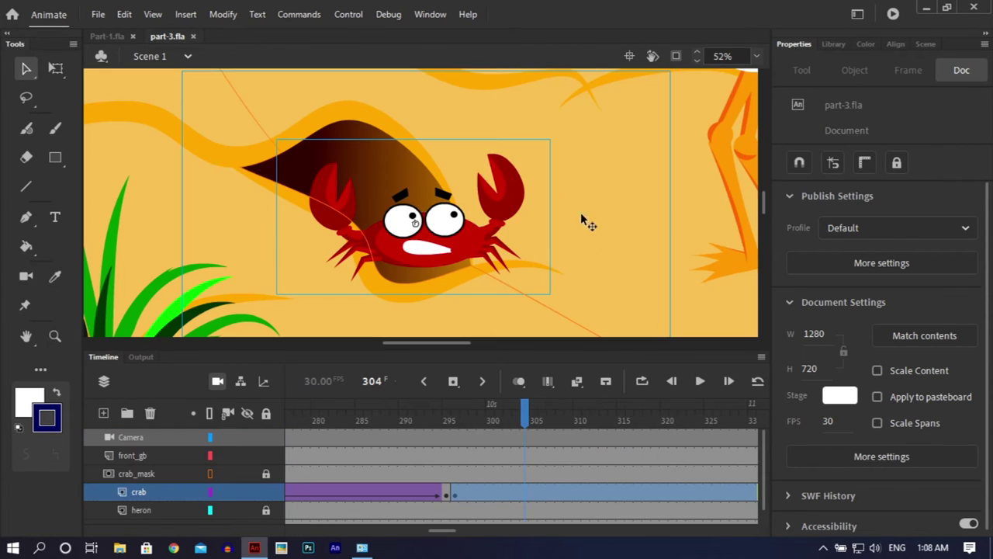
Open the crab's Symbol 2 from main timeline frame 295, and insert keyframes at its frames 295 and 296
{"action": "left_click", "coordinate": [449, 494]}
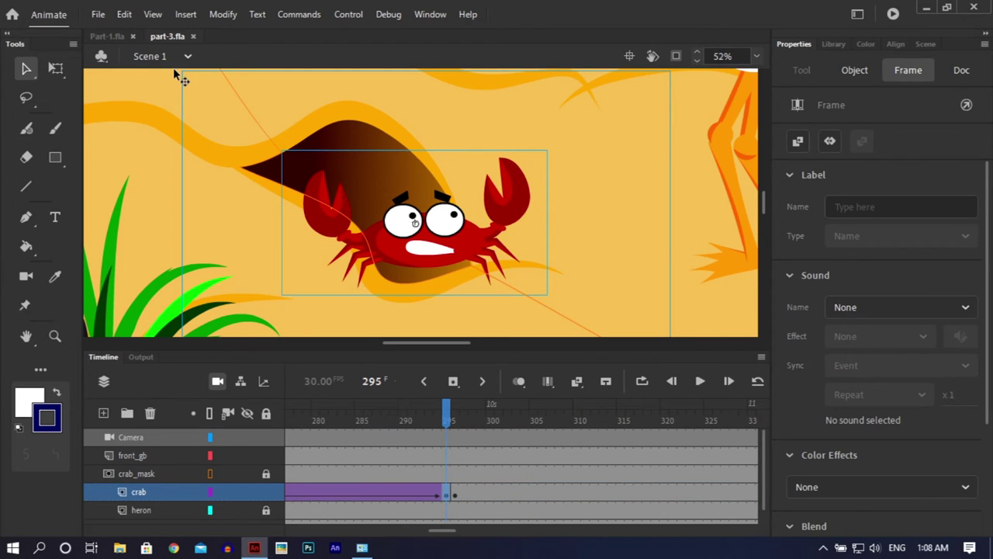
{"action": "left_click", "coordinate": [25, 70]}
{"action": "left_click", "coordinate": [465, 220]}
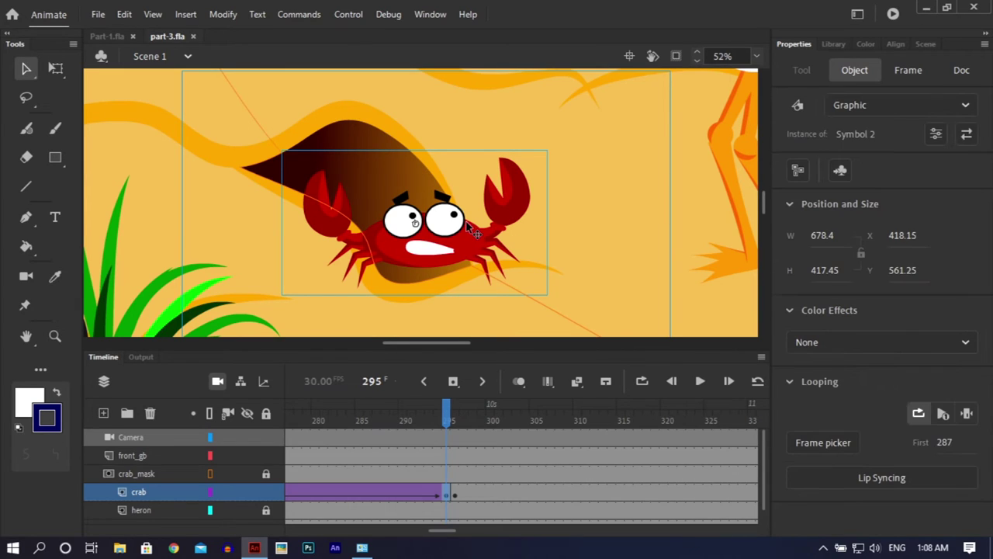
{"action": "double_click", "coordinate": [465, 221]}
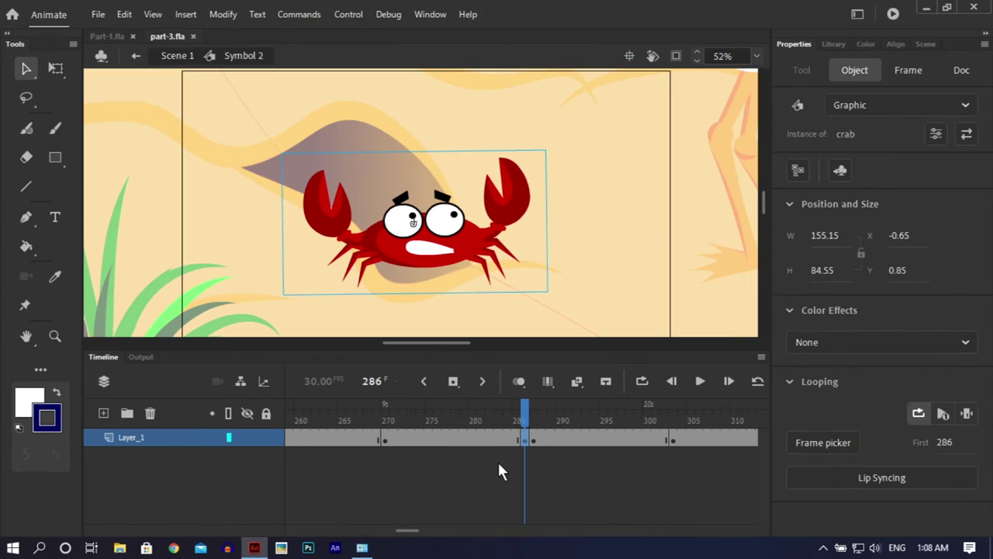
{"action": "left_click", "coordinate": [606, 441]}
{"action": "right_click", "coordinate": [607, 441]}
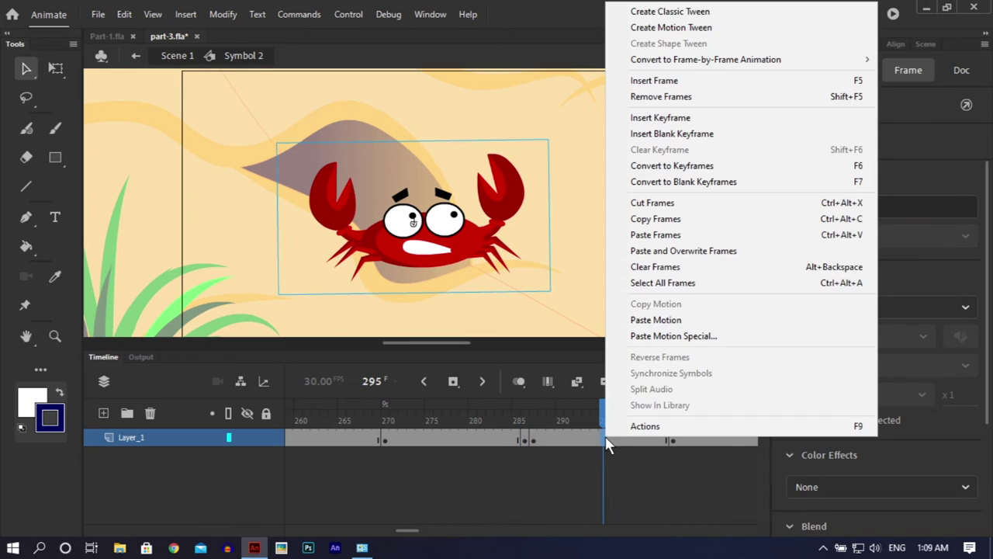
{"action": "left_click", "coordinate": [677, 117]}
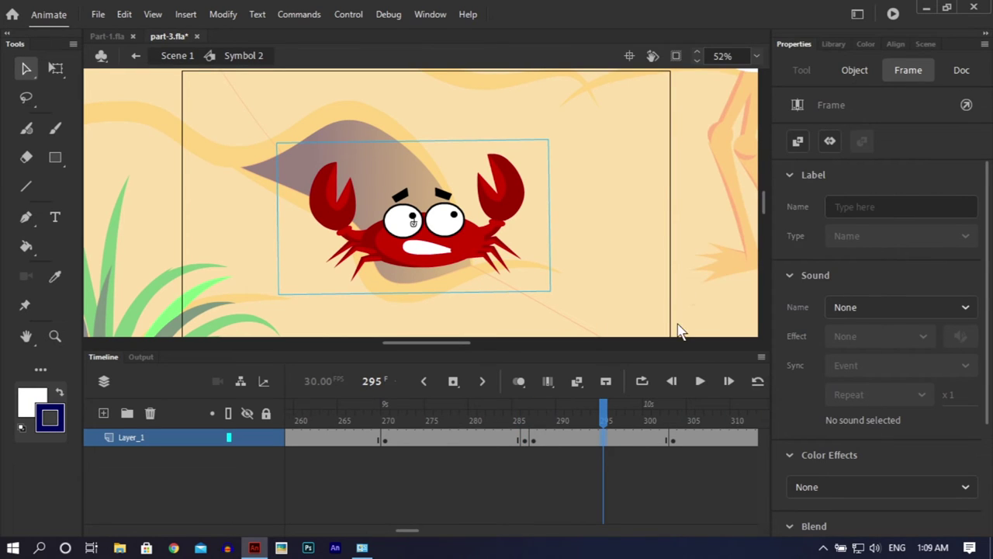
{"action": "right_click", "coordinate": [611, 438]}
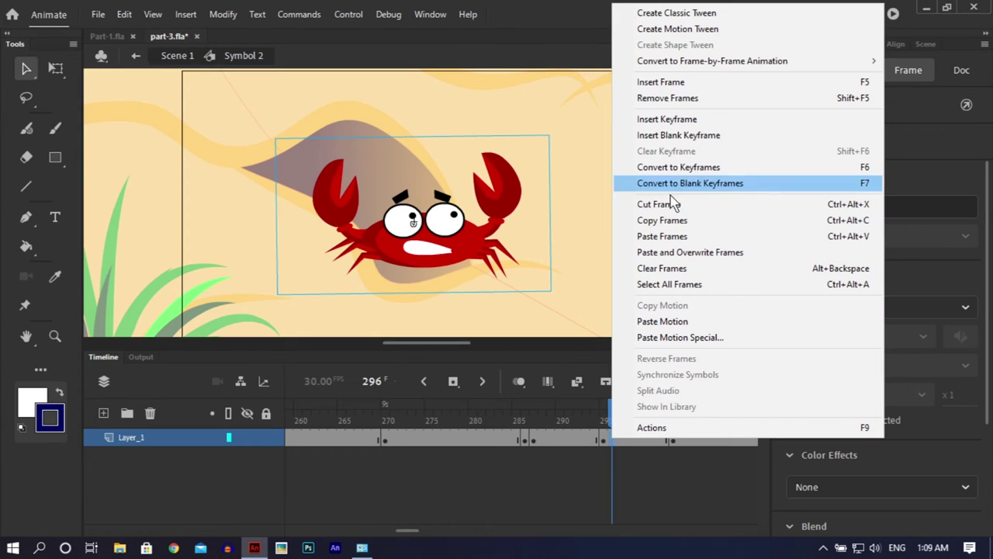
{"action": "left_click", "coordinate": [686, 122]}
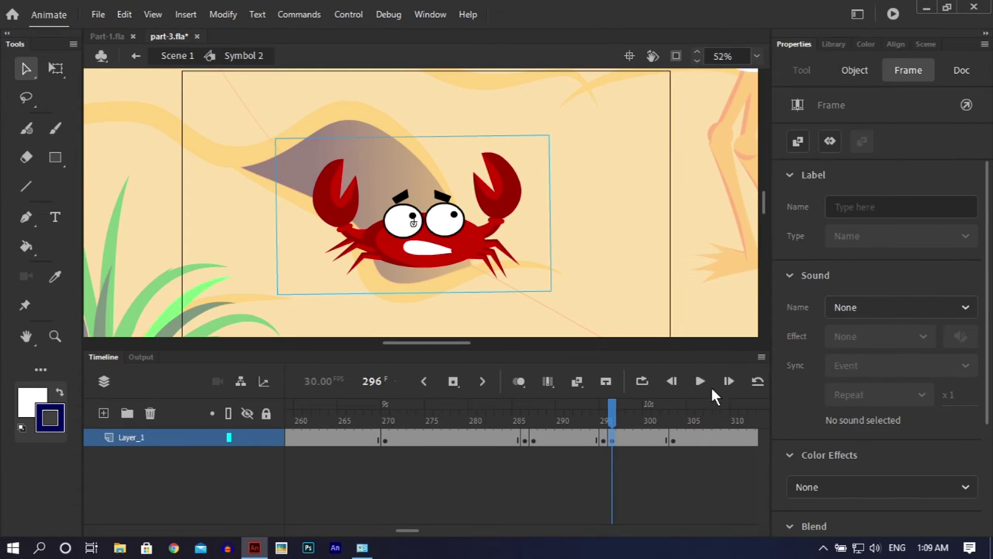
Clear the keyframe at frame 303 in Symbol 2
{"action": "left_click", "coordinate": [659, 440]}
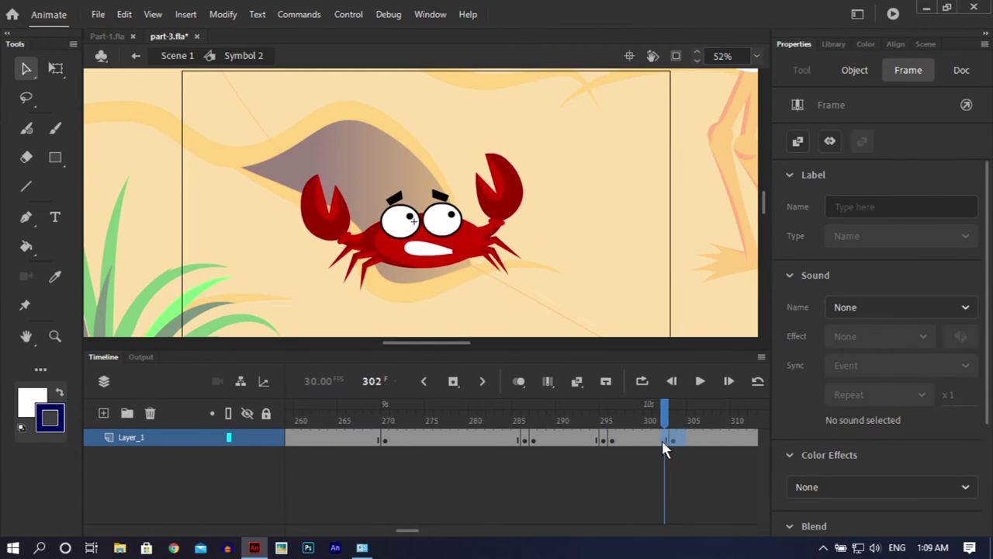
{"action": "right_click", "coordinate": [661, 440]}
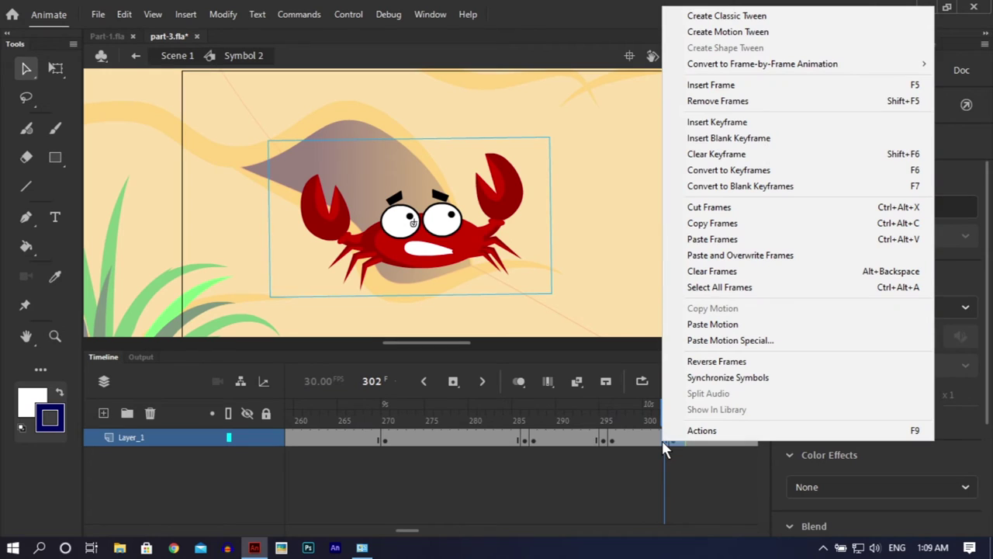
{"action": "left_click", "coordinate": [716, 154]}
Set the first loop frame of the crab instance at keyframe 296 to 295
{"action": "left_click_drag", "start_coordinate": [641, 425], "coordinate": [614, 424]}
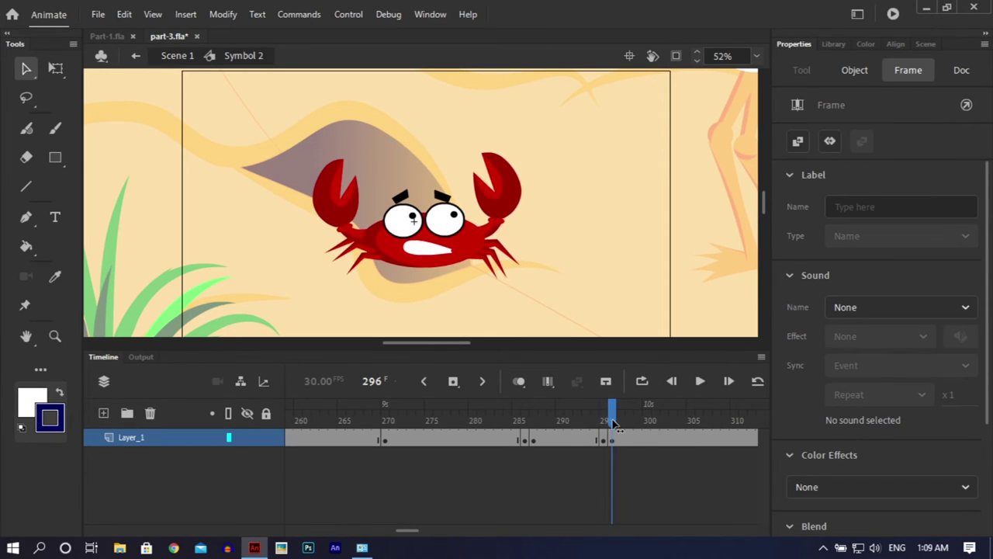
{"action": "left_click", "coordinate": [471, 262]}
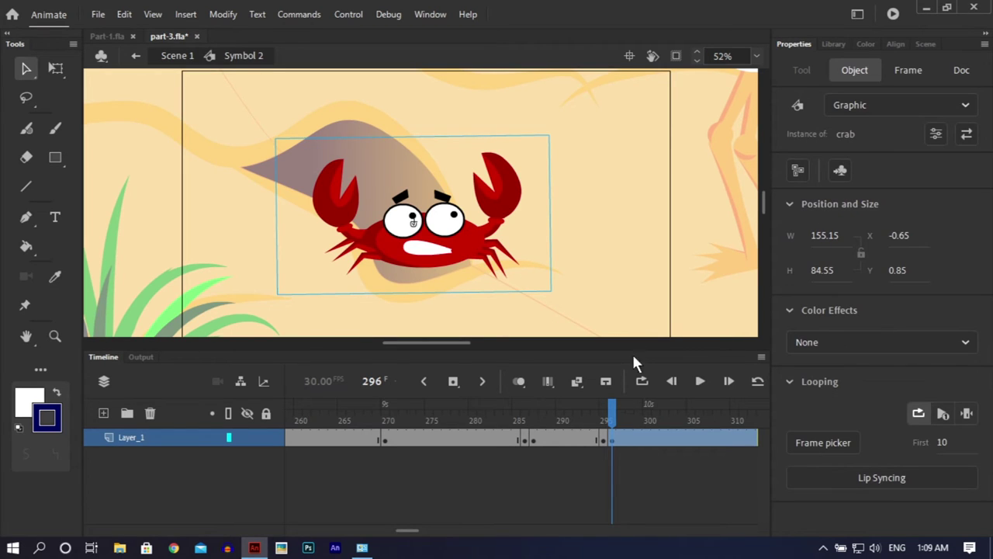
{"action": "left_click", "coordinate": [944, 442]}
{"action": "type", "text": "295"}
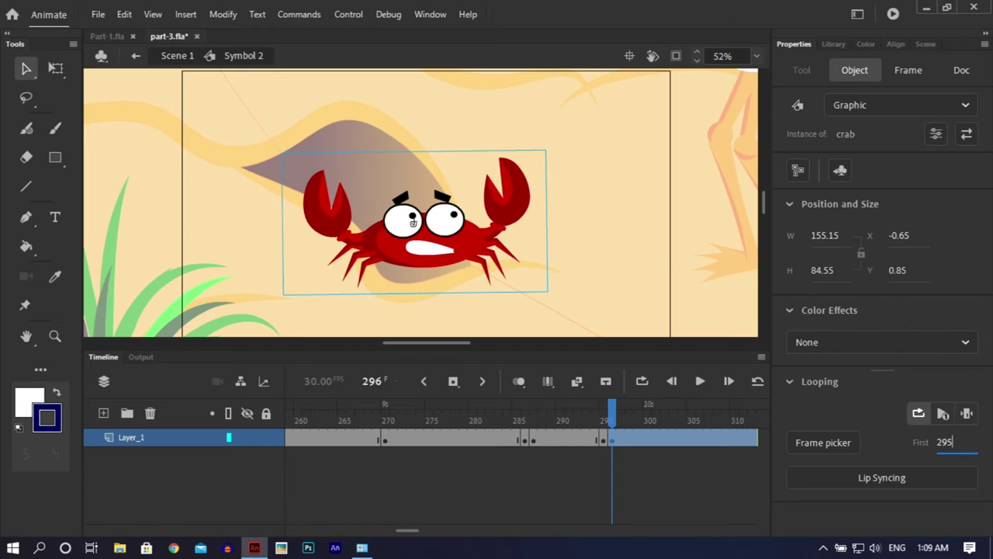
{"action": "left_click", "coordinate": [672, 252]}
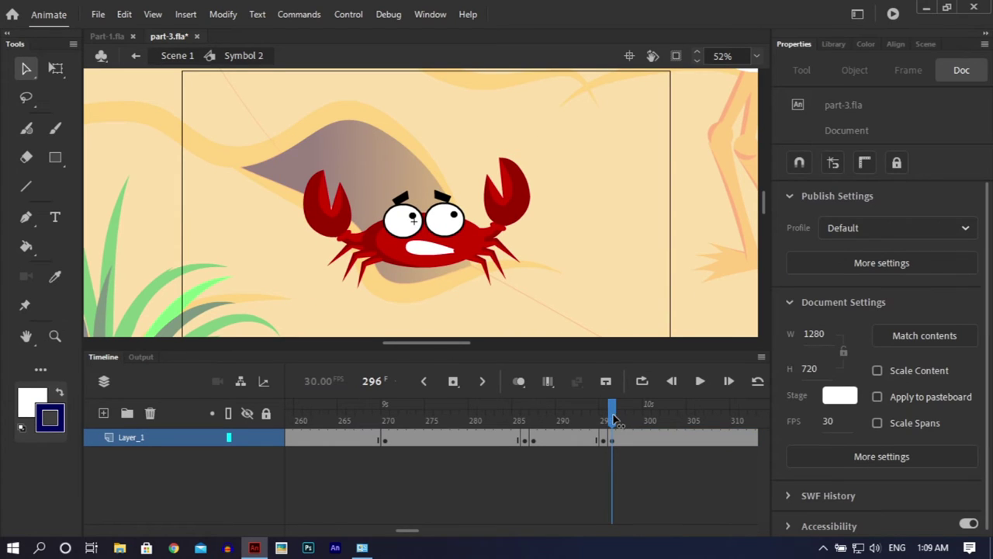
{"action": "mouse_move", "coordinate": [611, 420]}
{"action": "left_mouse_down"}
{"action": "mouse_move", "coordinate": [596, 422]}
{"action": "mouse_move", "coordinate": [613, 423]}
{"action": "left_mouse_up"}
{"action": "key", "text": "ctrl+s"}
Open the nested crab symbol for editing from frame 296 of Symbol 2
{"action": "double_click", "coordinate": [439, 245]}
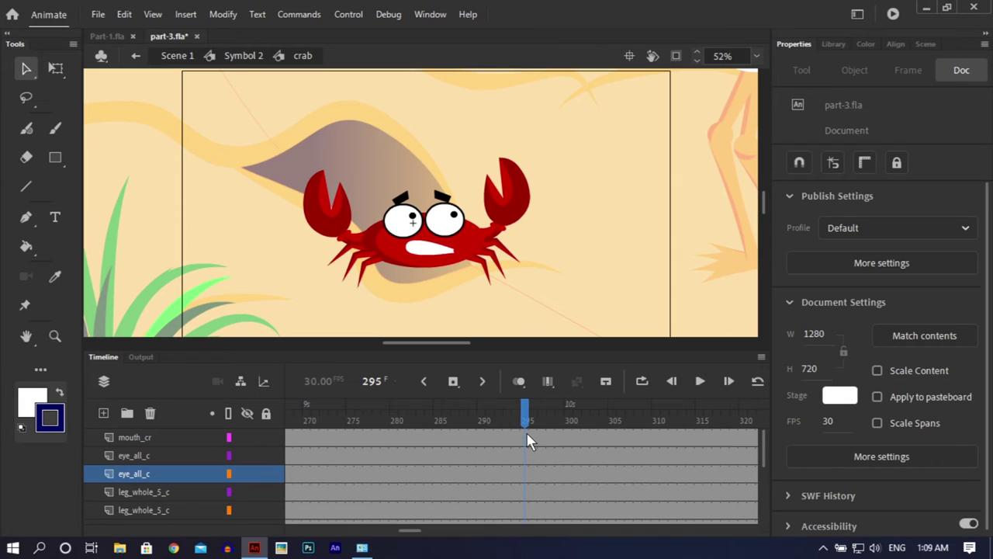
{"action": "double_click", "coordinate": [564, 228]}
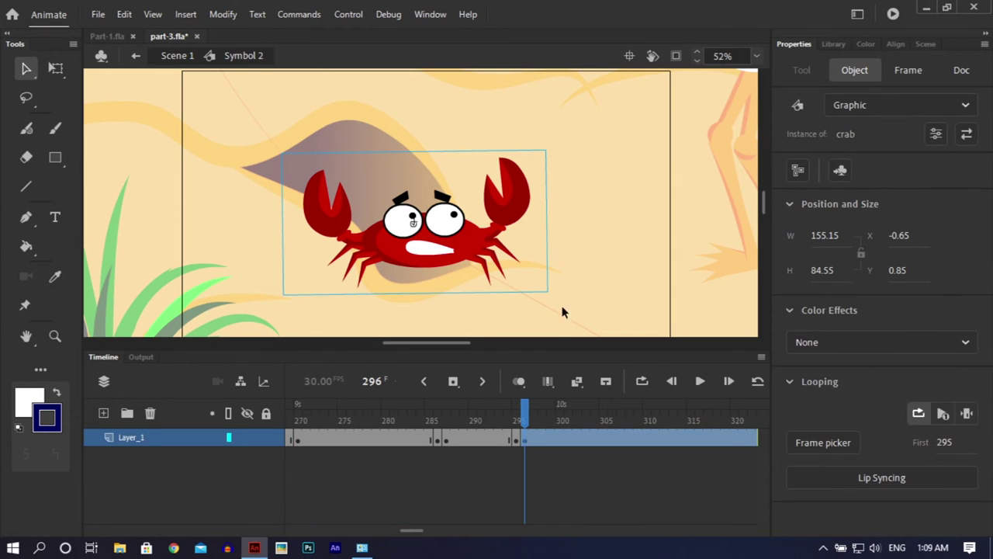
{"action": "double_click", "coordinate": [456, 256]}
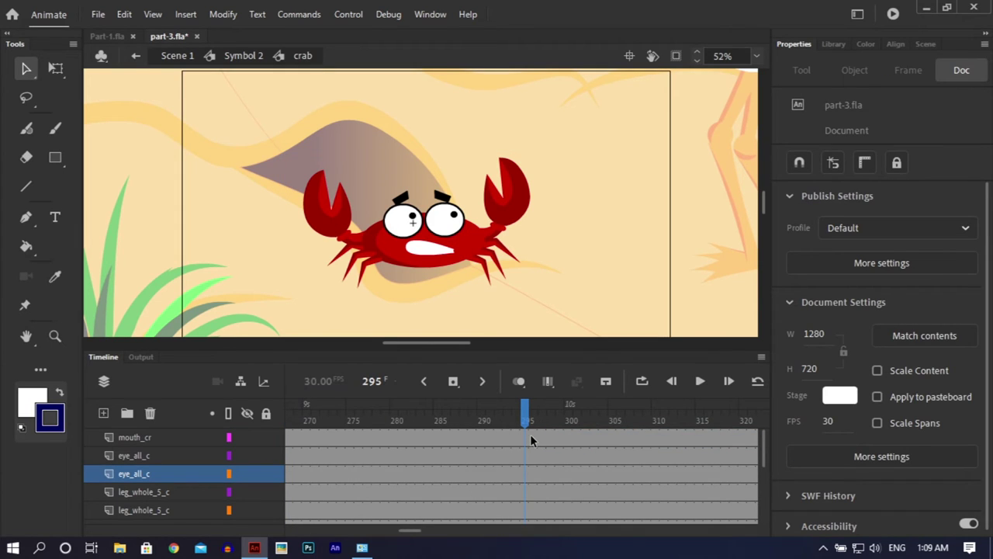
Try inserting keyframes at frame 300 on the crab's body-part layers, and undo the insertion
{"action": "left_click", "coordinate": [569, 437]}
{"action": "scroll", "coordinate": [570, 497], "scroll_direction": "down", "scroll_amount": 5}
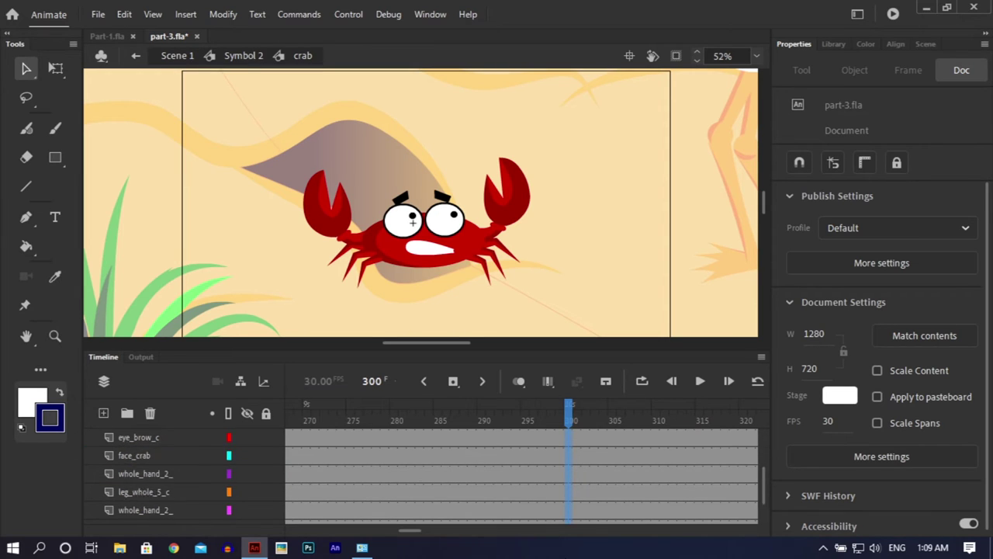
{"action": "left_click", "coordinate": [568, 510]}
{"action": "right_click", "coordinate": [568, 492]}
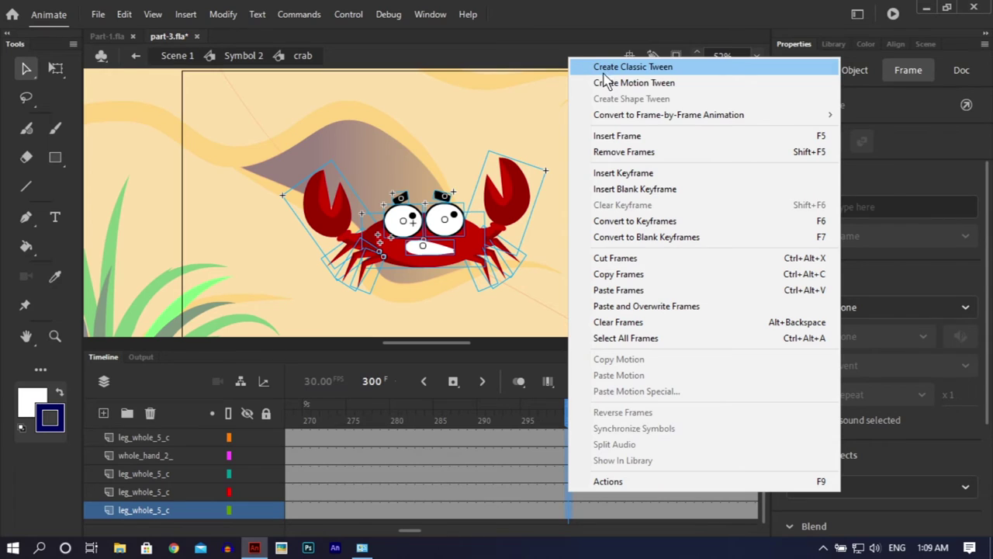
{"action": "left_click", "coordinate": [604, 173]}
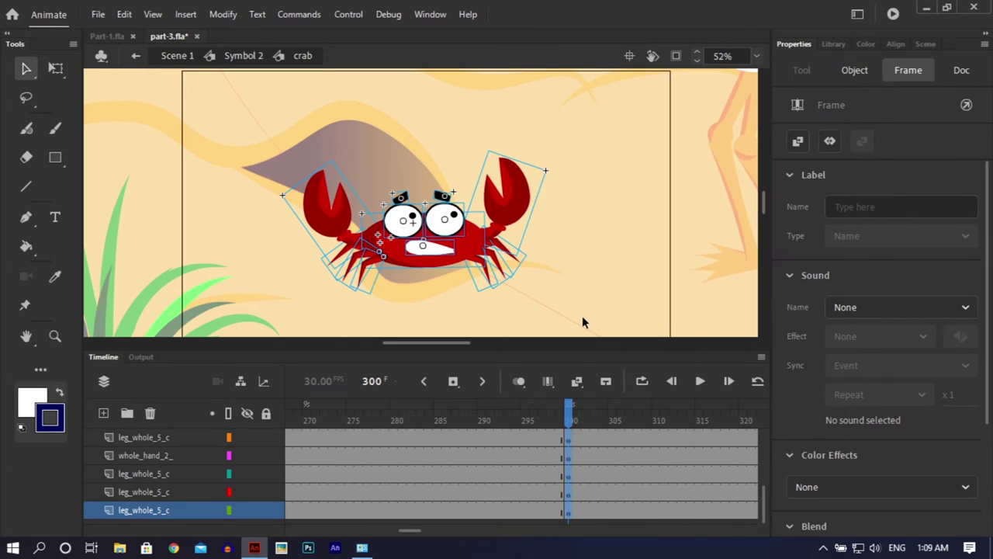
{"action": "key", "text": "ctrl+z"}
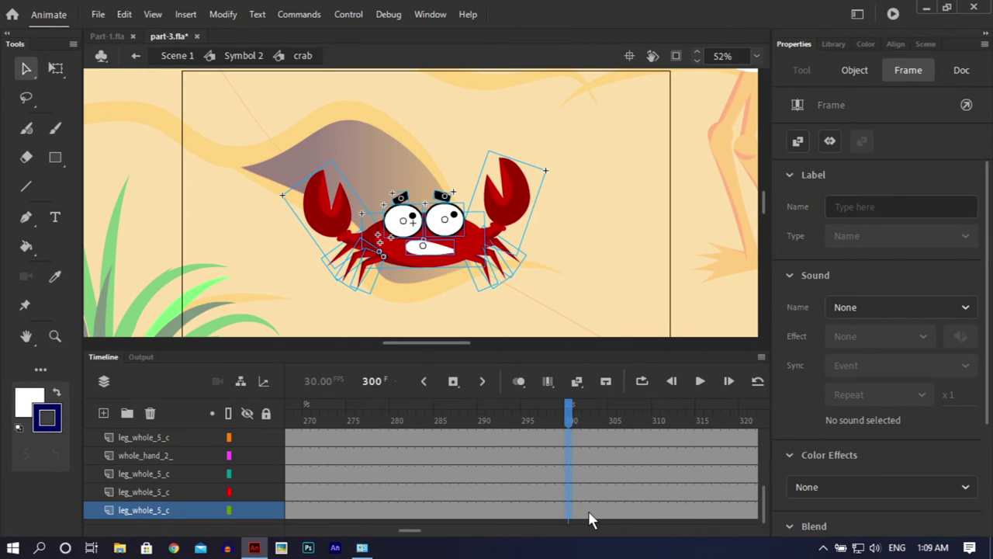
Insert keyframes at frame 300 on every layer of the crab symbol, from mouth_cr down to the last leg_whole_5_c
{"action": "left_click", "coordinate": [610, 452]}
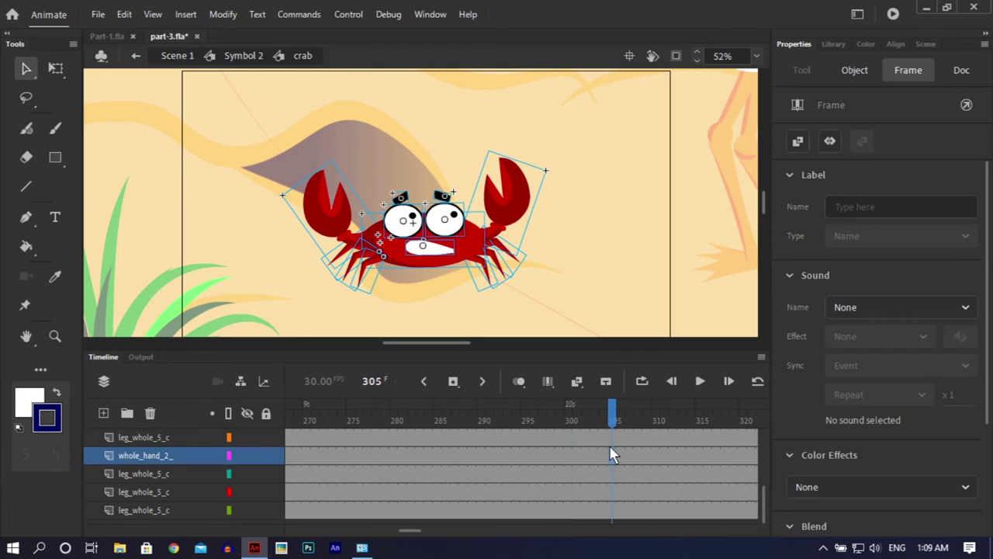
{"action": "left_click_drag", "start_coordinate": [765, 501], "coordinate": [768, 434]}
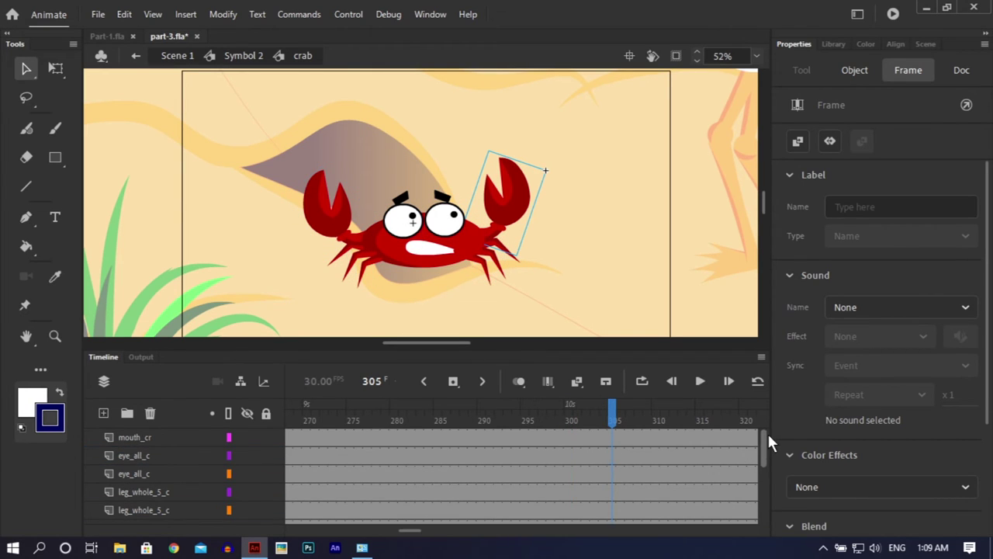
{"action": "left_click", "coordinate": [567, 415]}
{"action": "scroll", "coordinate": [185, 473], "scroll_direction": "down", "scroll_amount": 5}
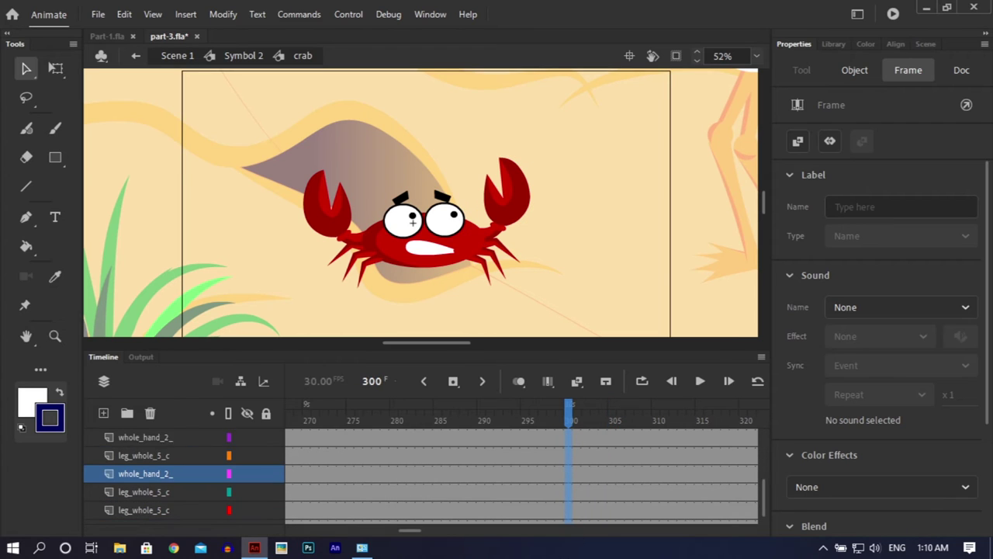
{"action": "left_click", "coordinate": [568, 509]}
{"action": "right_click", "coordinate": [566, 477]}
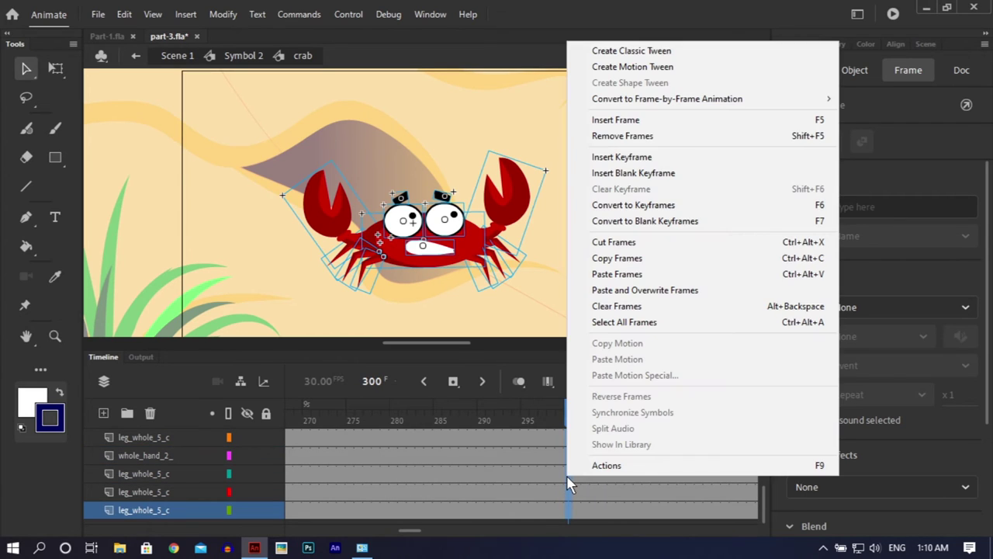
{"action": "left_click", "coordinate": [613, 158]}
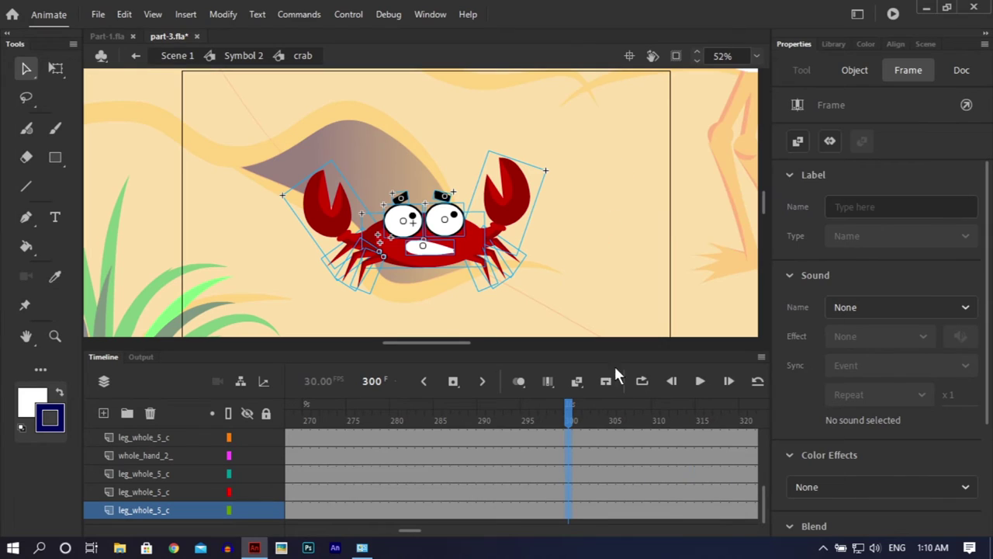
Insert keyframes at frame 308 on every layer of the crab symbol and deselect the artwork
{"action": "left_click", "coordinate": [631, 436]}
{"action": "left_click_drag", "start_coordinate": [762, 503], "coordinate": [744, 364]}
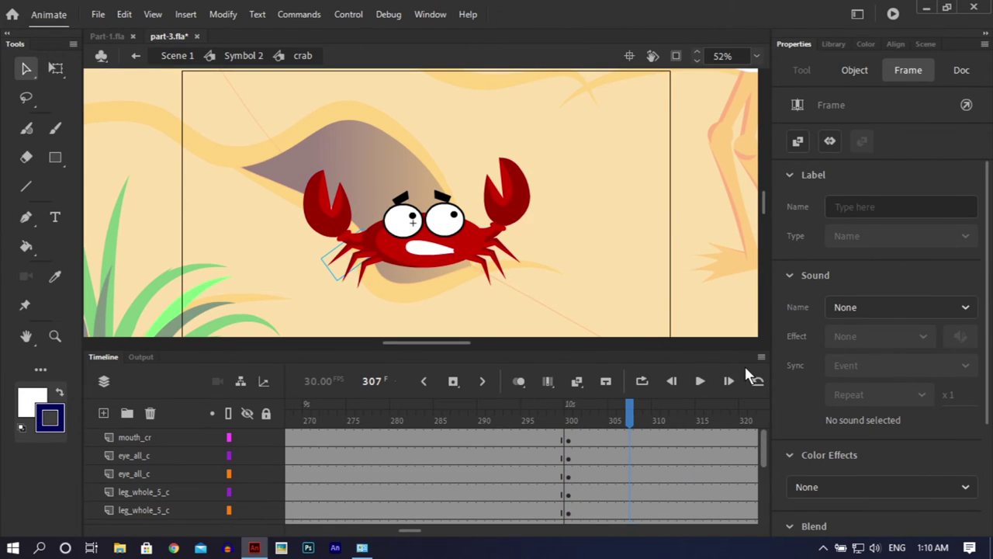
{"action": "left_click_drag", "start_coordinate": [638, 436], "coordinate": [630, 501]}
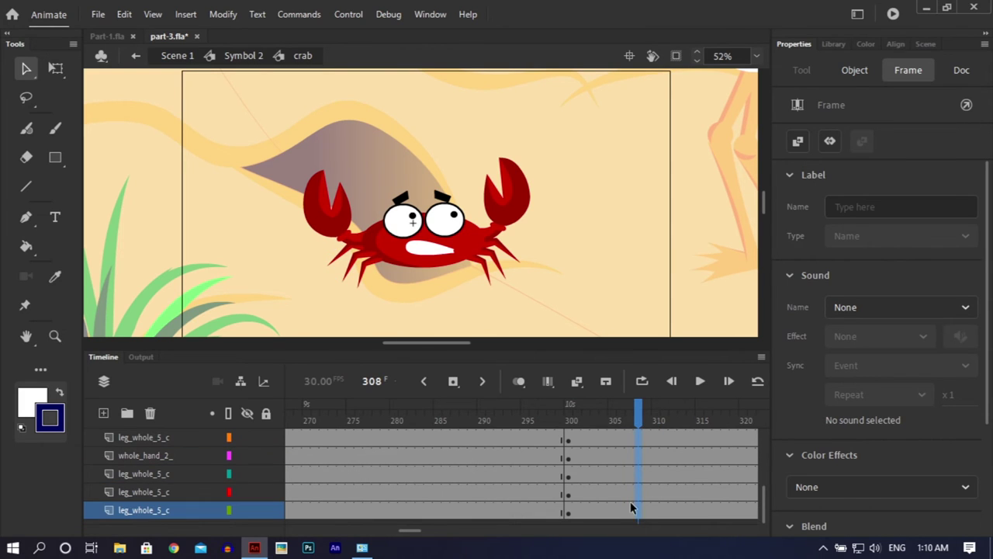
{"action": "right_click", "coordinate": [639, 496]}
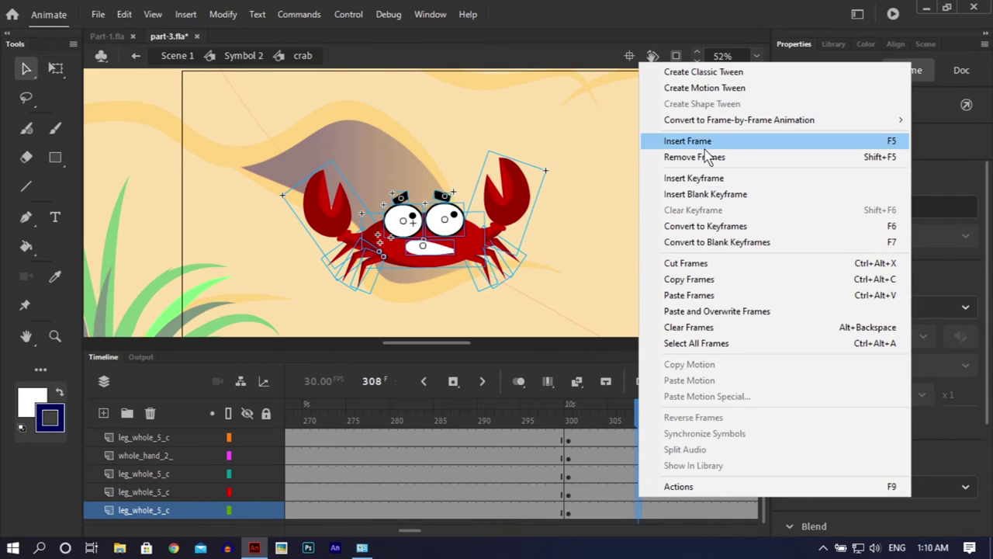
{"action": "left_click", "coordinate": [697, 179]}
{"action": "left_click", "coordinate": [610, 251]}
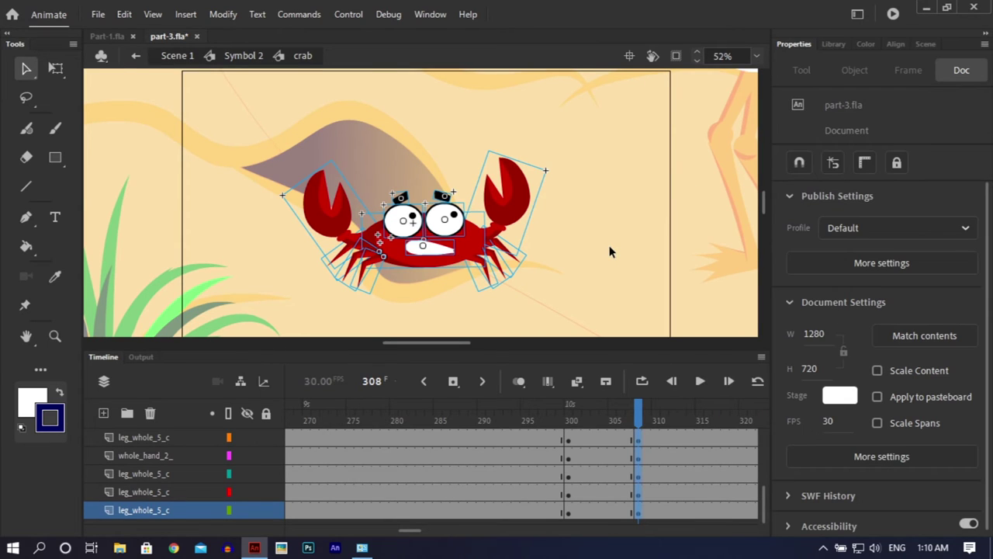
Open the mouth cr symbol inside the crab and insert a keyframe at frame 300 on Layer_1
{"action": "key", "text": "ctrl+equal"}
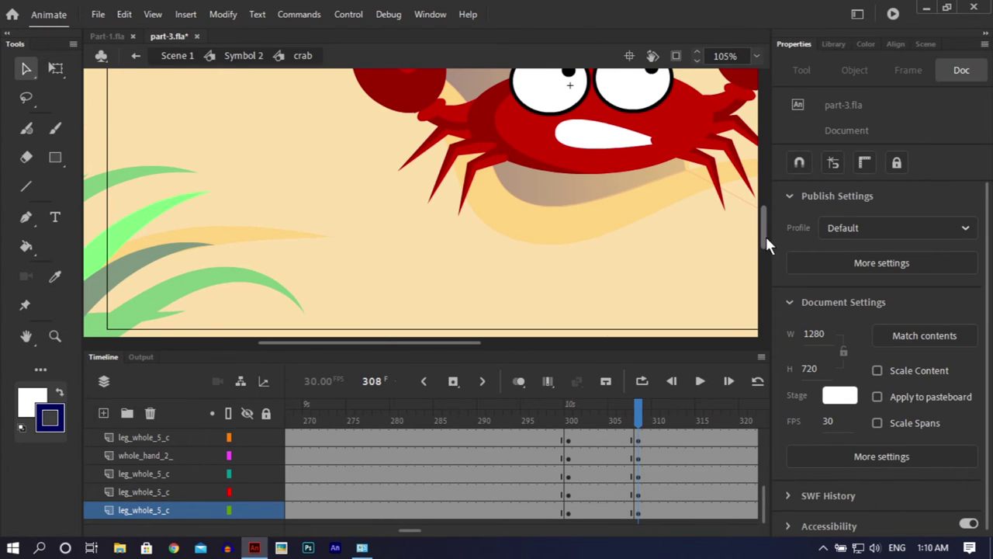
{"action": "left_click_drag", "start_coordinate": [766, 234], "coordinate": [766, 225]}
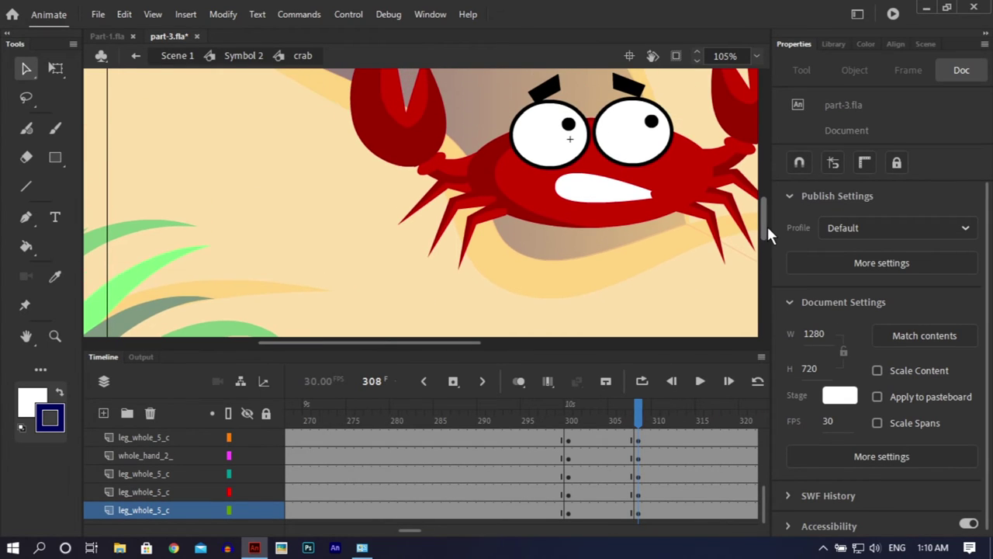
{"action": "double_click", "coordinate": [613, 200]}
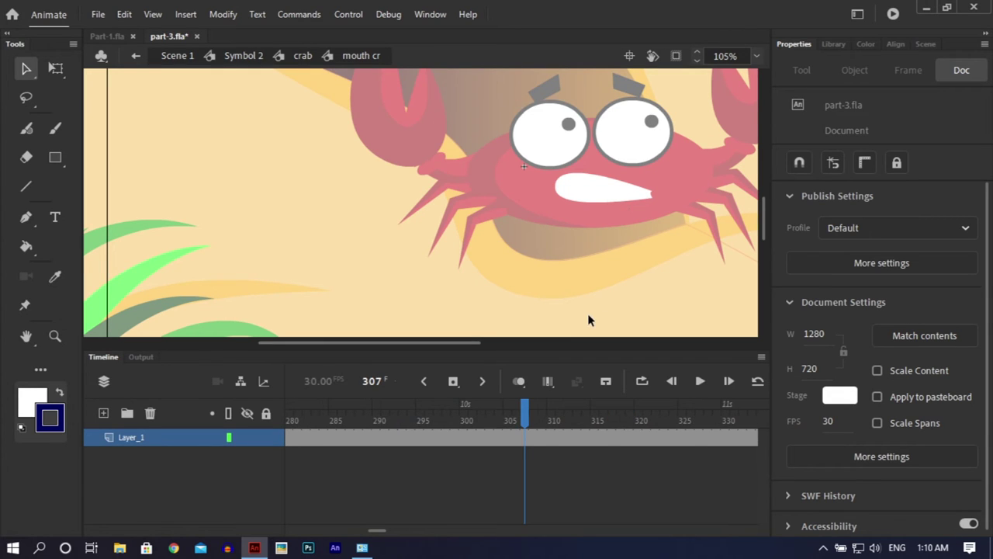
{"action": "double_click", "coordinate": [587, 313]}
{"action": "left_click", "coordinate": [454, 441]}
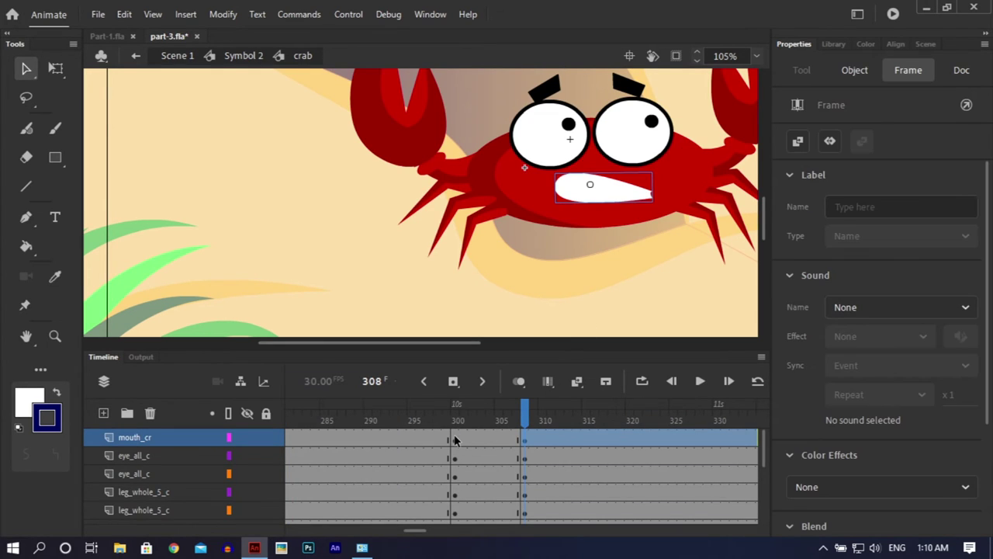
{"action": "left_click", "coordinate": [565, 194]}
{"action": "double_click", "coordinate": [564, 194]}
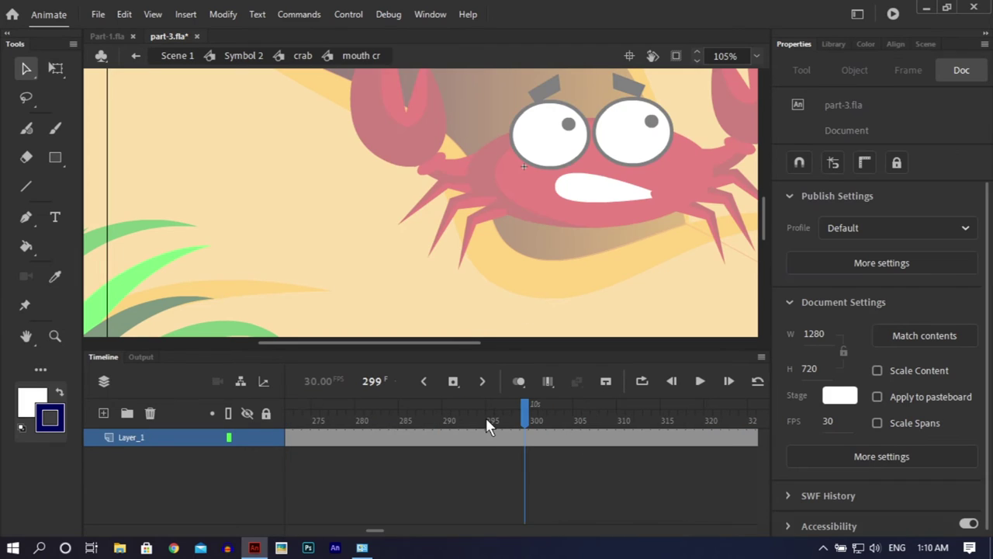
{"action": "right_click", "coordinate": [534, 438]}
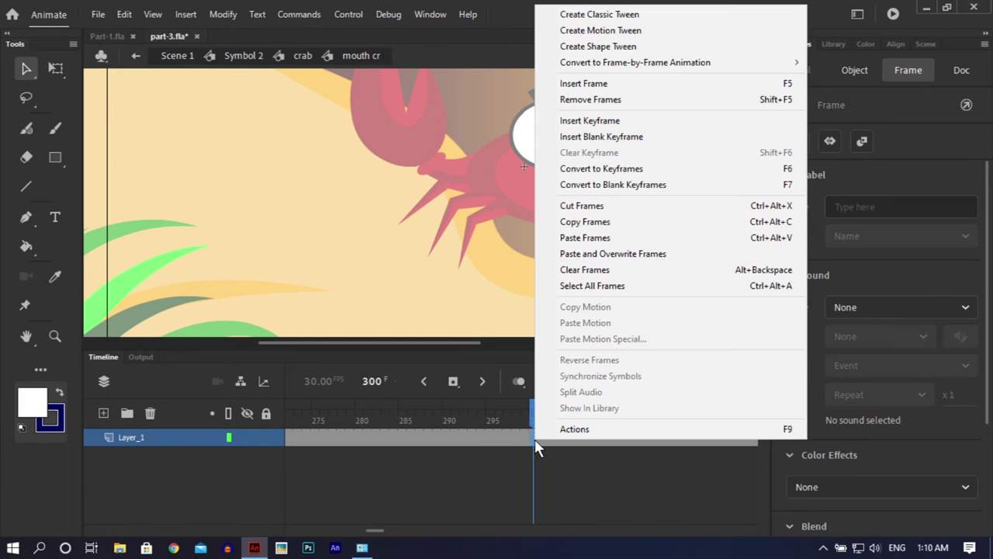
{"action": "left_click", "coordinate": [632, 122]}
{"action": "key", "text": "ctrl+equal"}
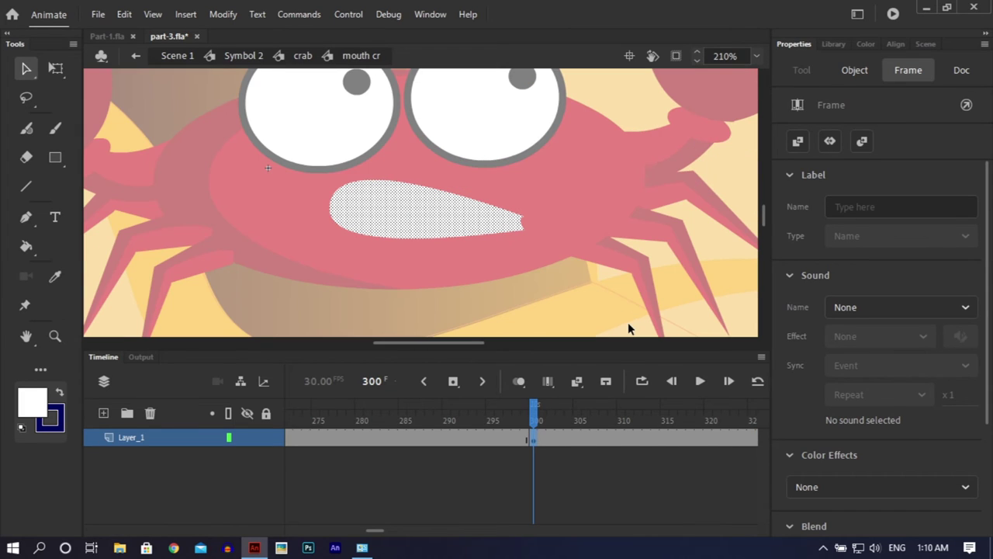
{"action": "left_click", "coordinate": [504, 290]}
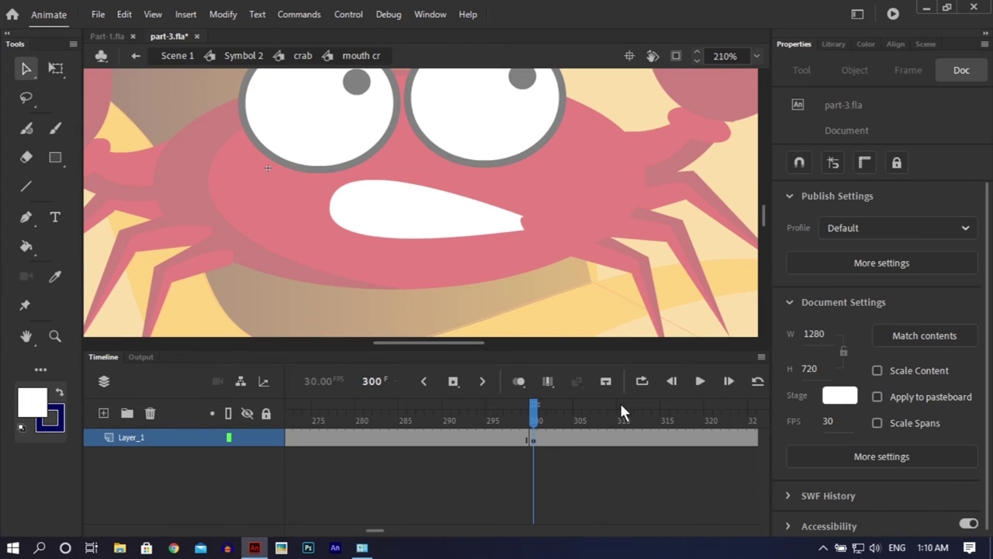
Insert a keyframe at frame 308 on the mouth cr symbol's layer, entering it from the crab's frame 308, and deselect the shape
{"action": "double_click", "coordinate": [592, 305]}
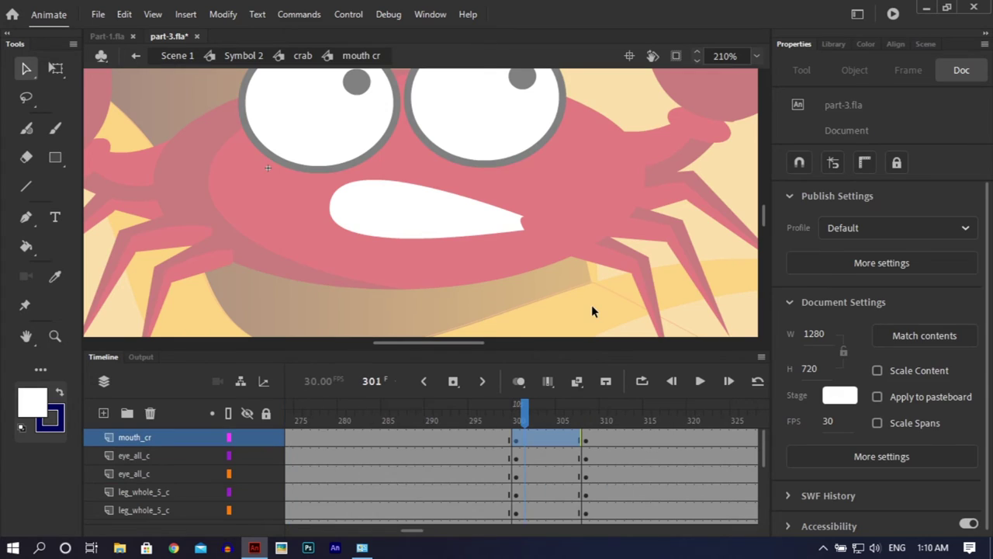
{"action": "left_click", "coordinate": [586, 459]}
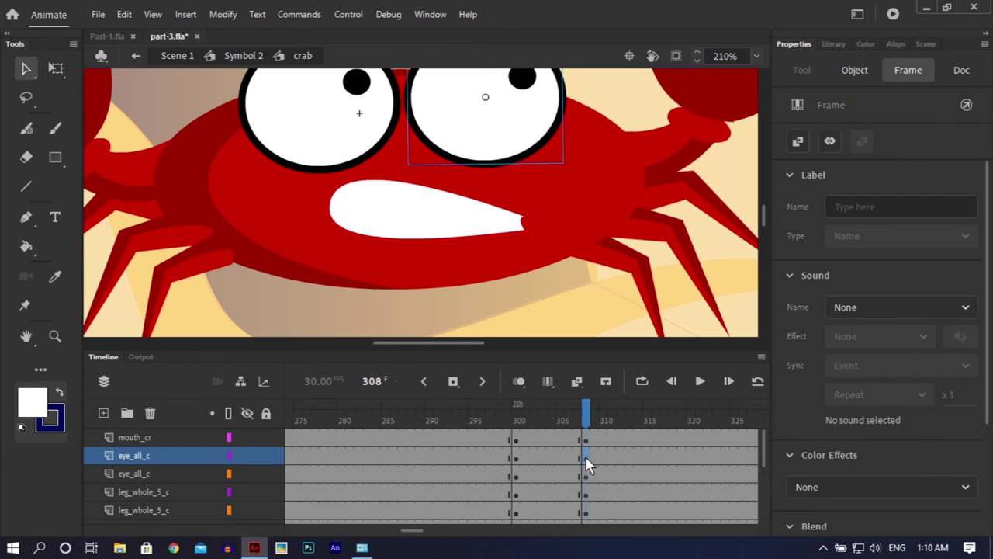
{"action": "double_click", "coordinate": [416, 200]}
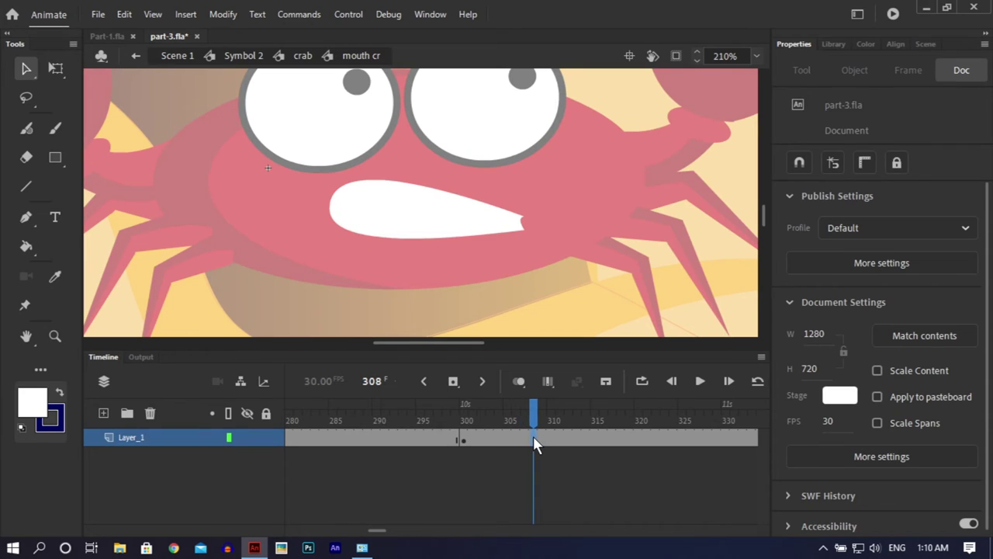
{"action": "right_click", "coordinate": [533, 440]}
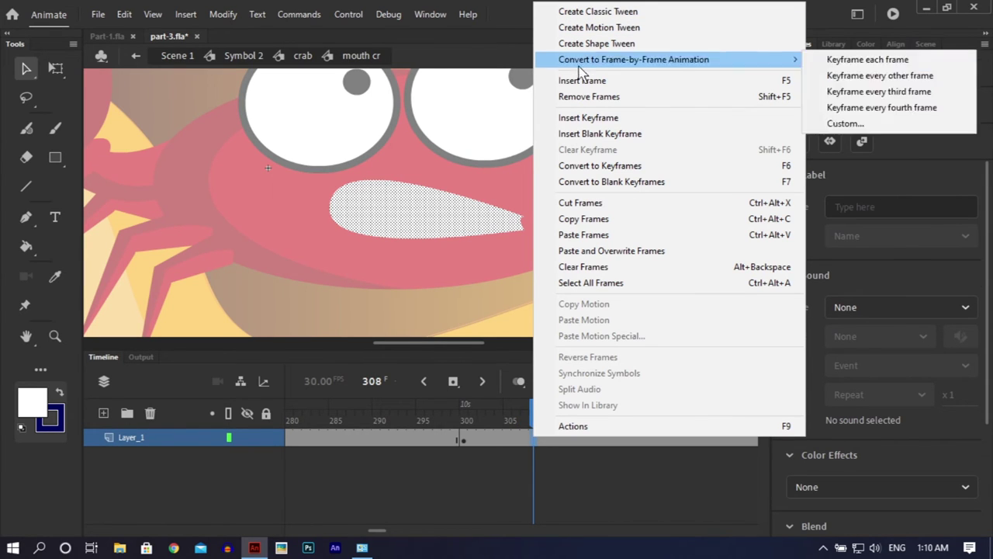
{"action": "left_click", "coordinate": [572, 120]}
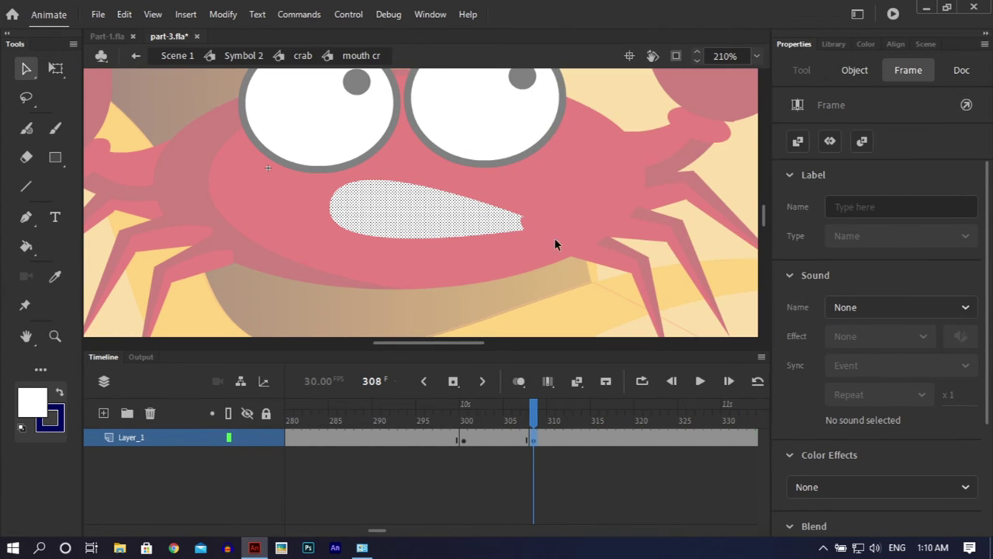
{"action": "left_click", "coordinate": [412, 277]}
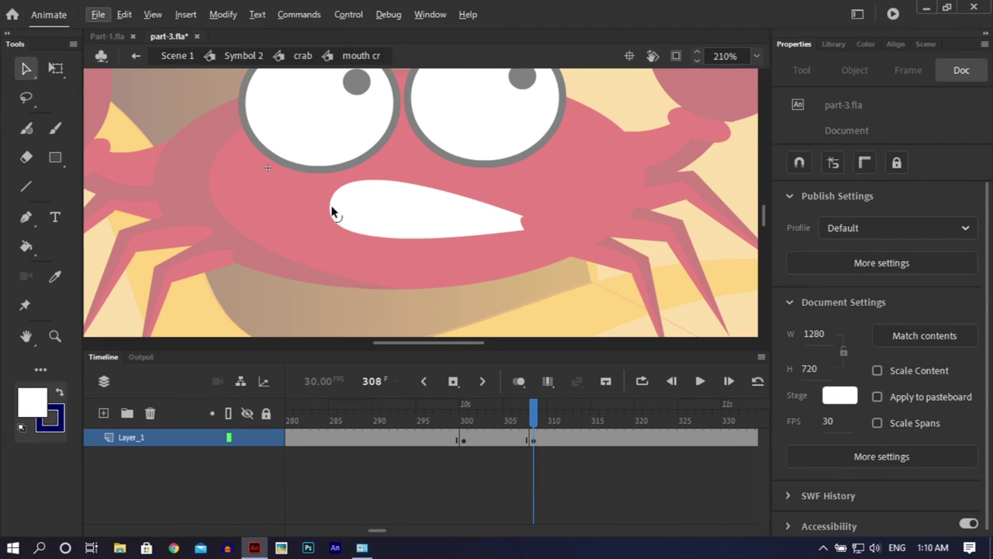
Reshape the mouth at frame 308 by stretching its left corner outward and bowing the upper edge up and the lower edge down
{"action": "left_click_drag", "start_coordinate": [303, 207], "coordinate": [298, 208]}
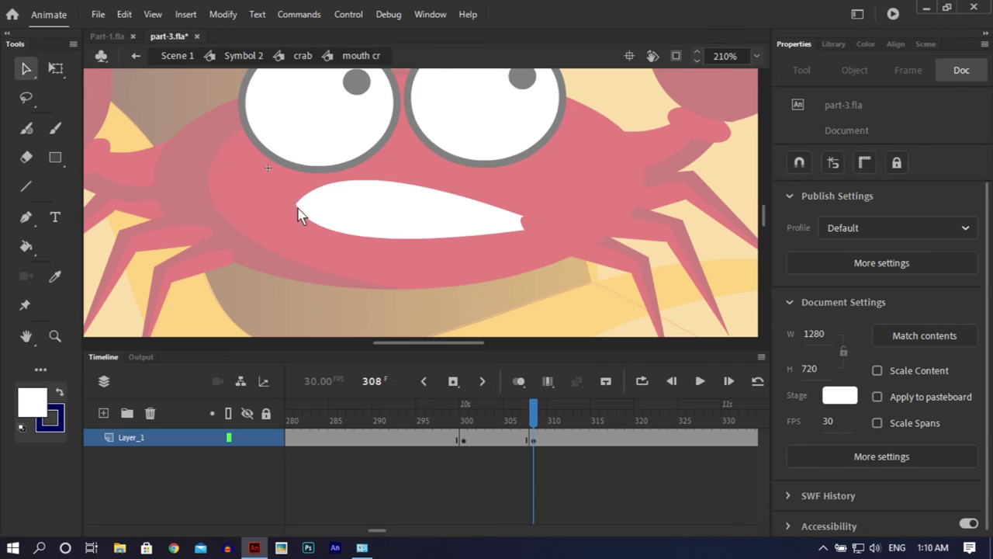
{"action": "left_click_drag", "start_coordinate": [373, 186], "coordinate": [380, 226]}
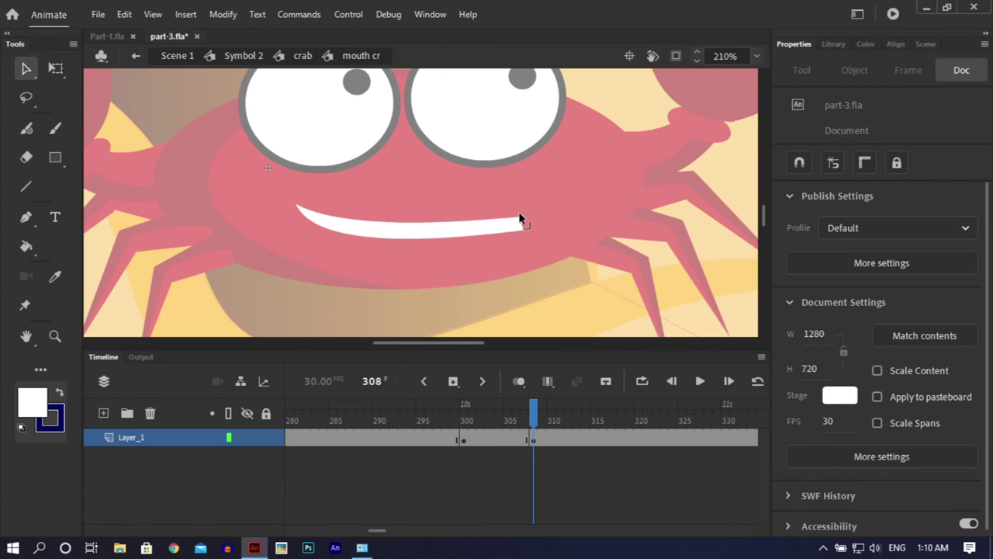
{"action": "left_click_drag", "start_coordinate": [379, 237], "coordinate": [397, 265]}
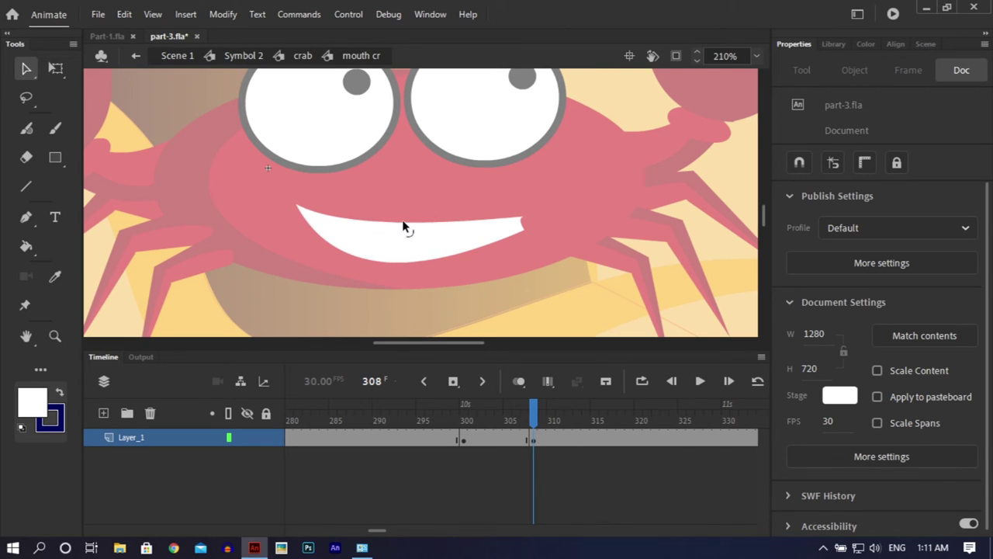
{"action": "left_click_drag", "start_coordinate": [402, 226], "coordinate": [473, 163]}
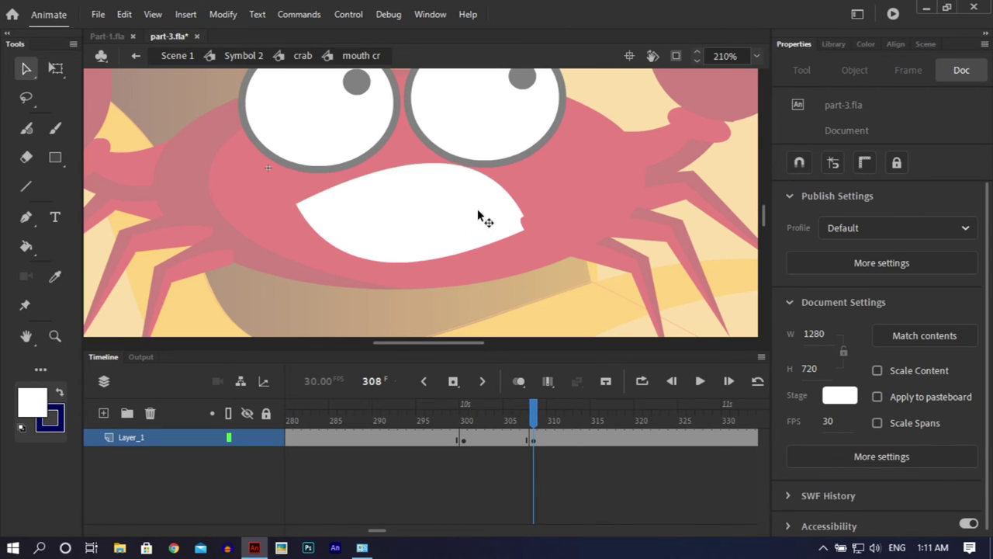
{"action": "key", "text": "ctrl+z"}
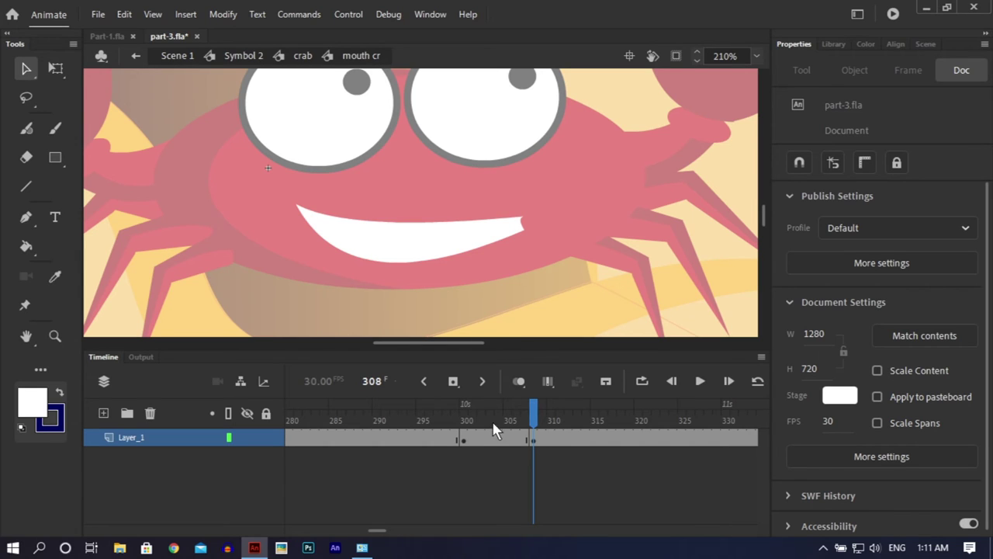
{"action": "left_click_drag", "start_coordinate": [394, 222], "coordinate": [402, 186]}
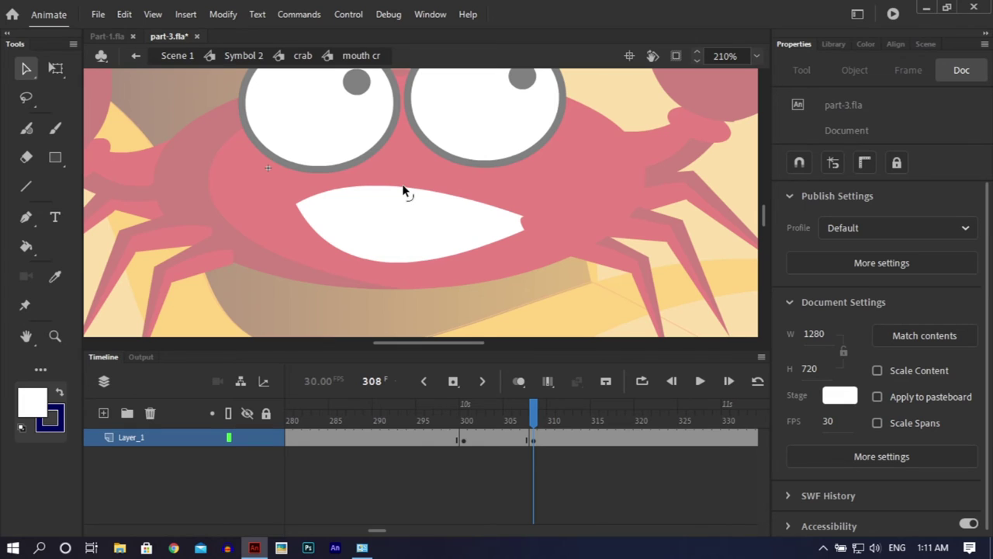
{"action": "key", "text": "ctrl+minus"}
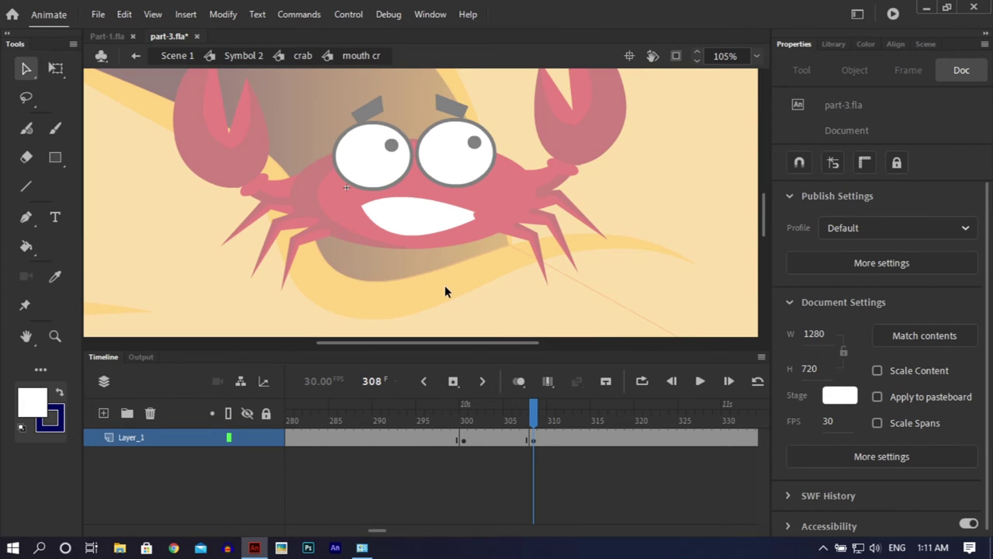
Create a shape tween between the mouth's keyframes at frames 300 and 308, and move the playhead to frame 308
{"action": "right_click", "coordinate": [498, 437]}
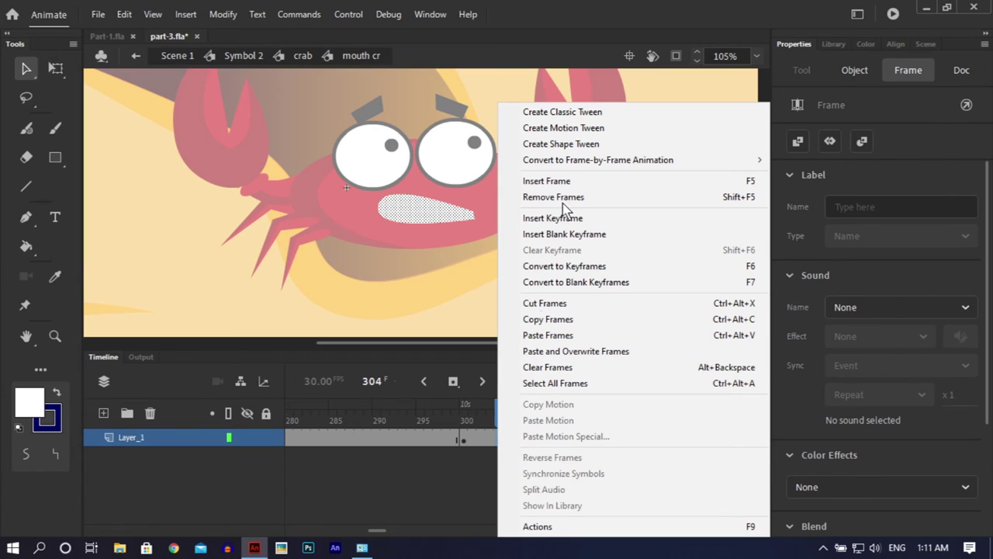
{"action": "left_click", "coordinate": [575, 145]}
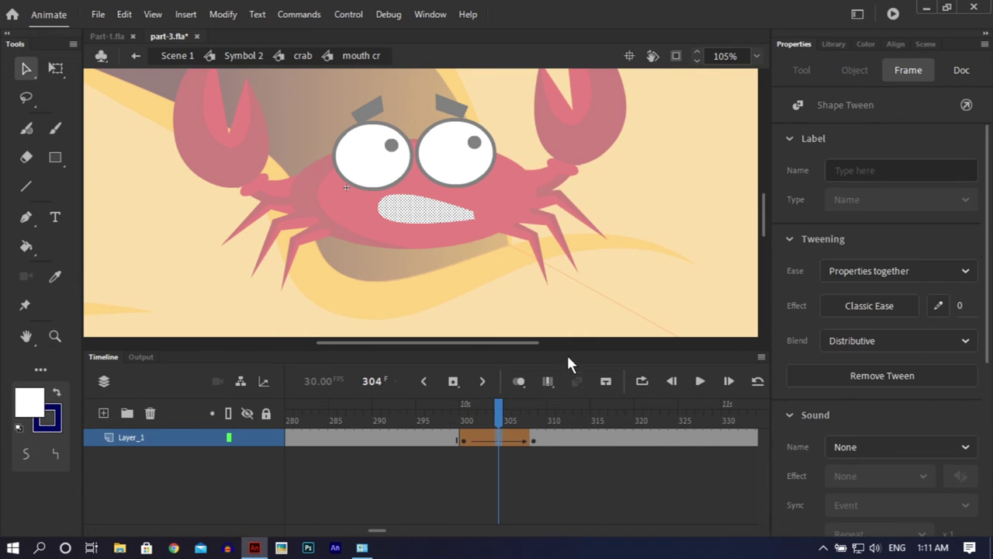
{"action": "key", "text": "s"}
{"action": "left_click_drag", "start_coordinate": [503, 409], "coordinate": [533, 404]}
{"action": "left_click", "coordinate": [504, 381]}
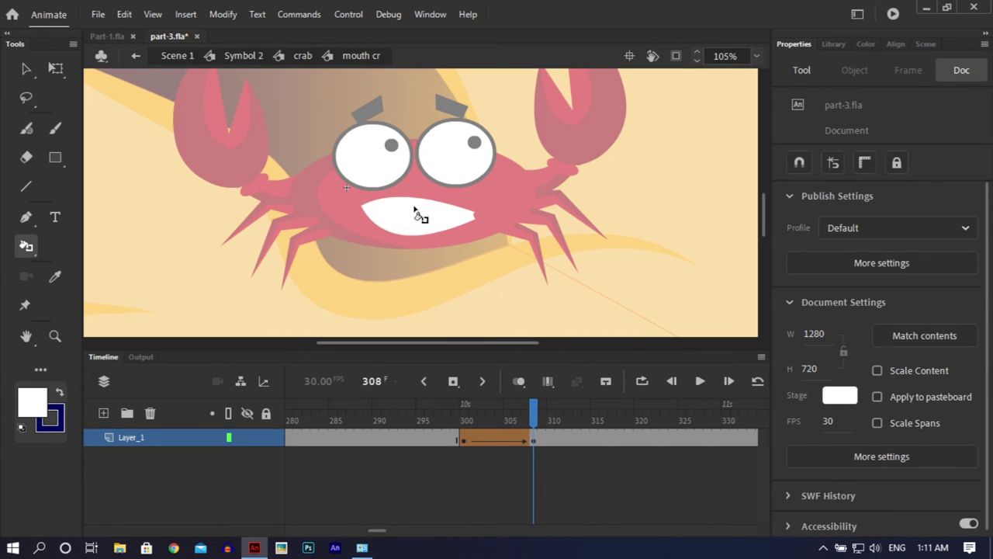
Bend both edges of the frame 308 mouth downward into a smile, and return to the crab symbol at frame 308
{"action": "key", "text": "v"}
{"action": "left_click_drag", "start_coordinate": [412, 204], "coordinate": [425, 242]}
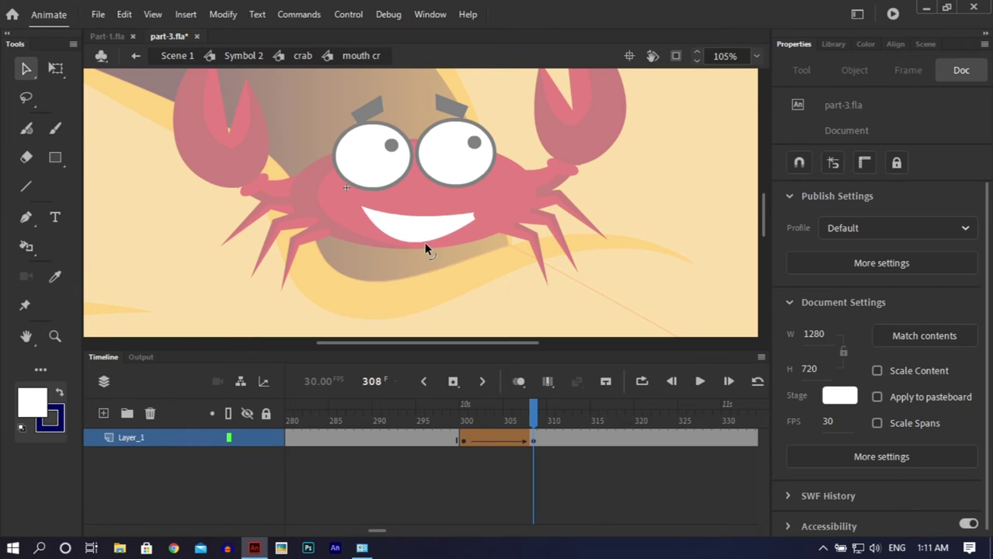
{"action": "double_click", "coordinate": [525, 294]}
{"action": "mouse_move", "coordinate": [497, 415]}
{"action": "left_mouse_down"}
{"action": "mouse_move", "coordinate": [432, 412]}
{"action": "mouse_move", "coordinate": [534, 412]}
{"action": "mouse_move", "coordinate": [515, 417]}
{"action": "left_mouse_up"}
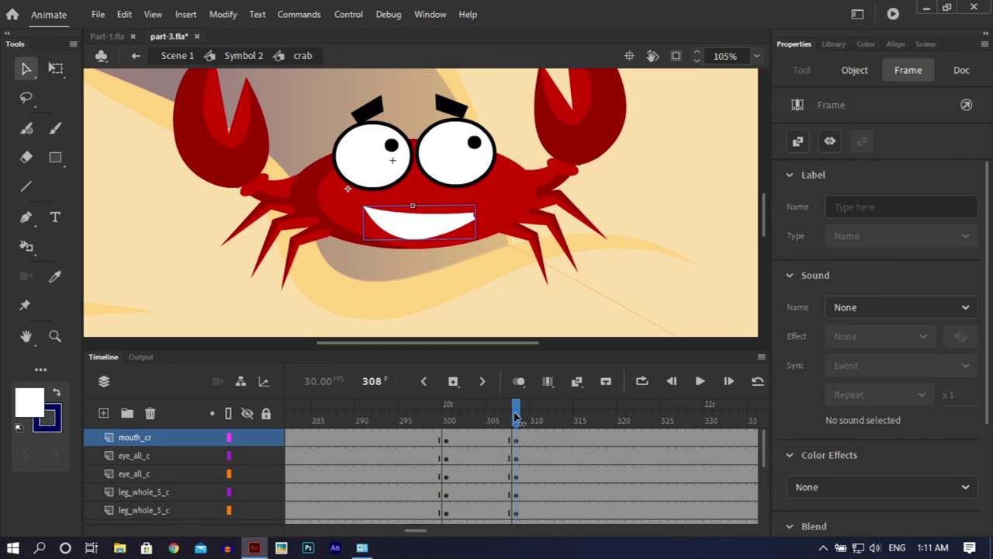
Rotate both of the crab's claws inward toward its head at frame 308 with the Free Transform tool
{"action": "left_click", "coordinate": [578, 116]}
{"action": "key", "text": "ctrl+minus"}
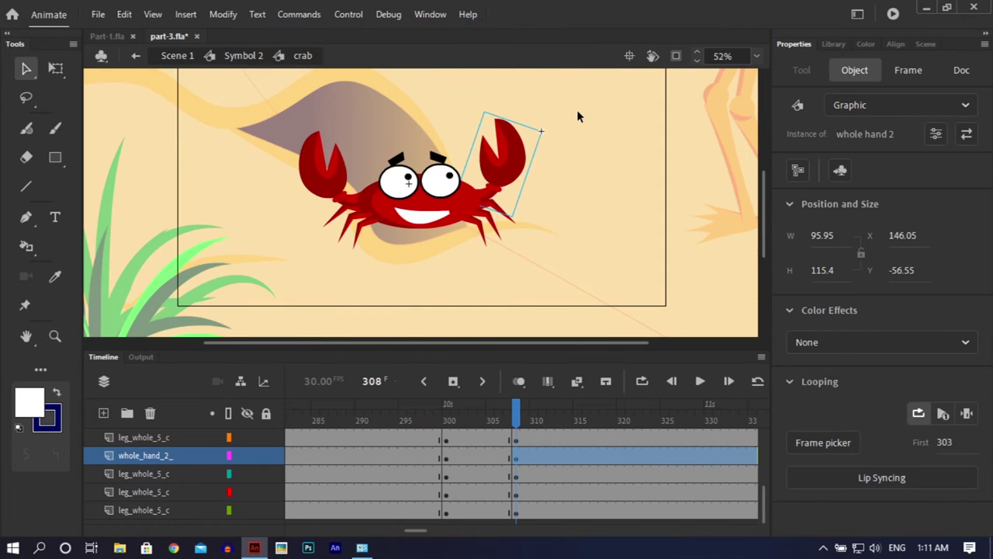
{"action": "key", "text": "q"}
{"action": "left_click_drag", "start_coordinate": [552, 133], "coordinate": [535, 120]}
{"action": "left_click", "coordinate": [331, 176]}
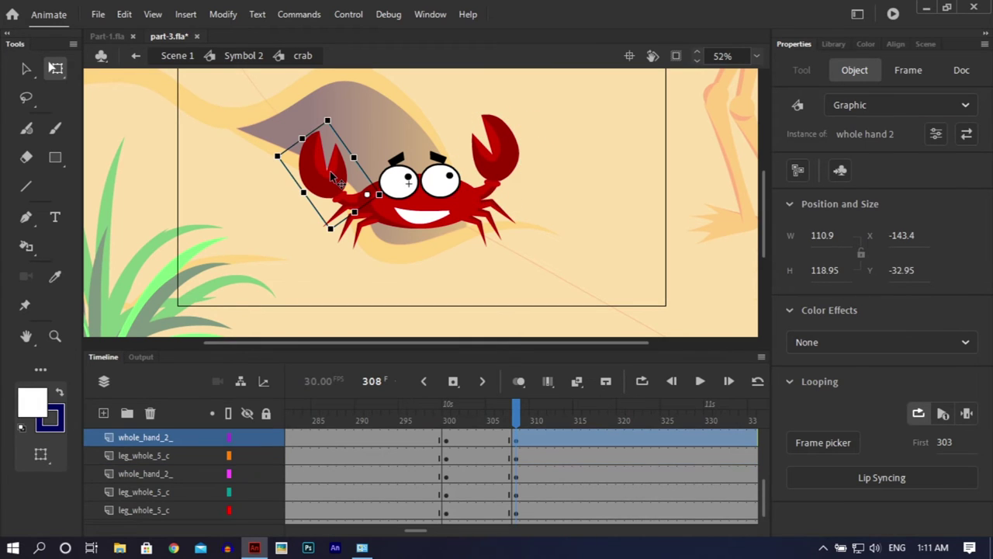
{"action": "left_click_drag", "start_coordinate": [327, 114], "coordinate": [363, 98]}
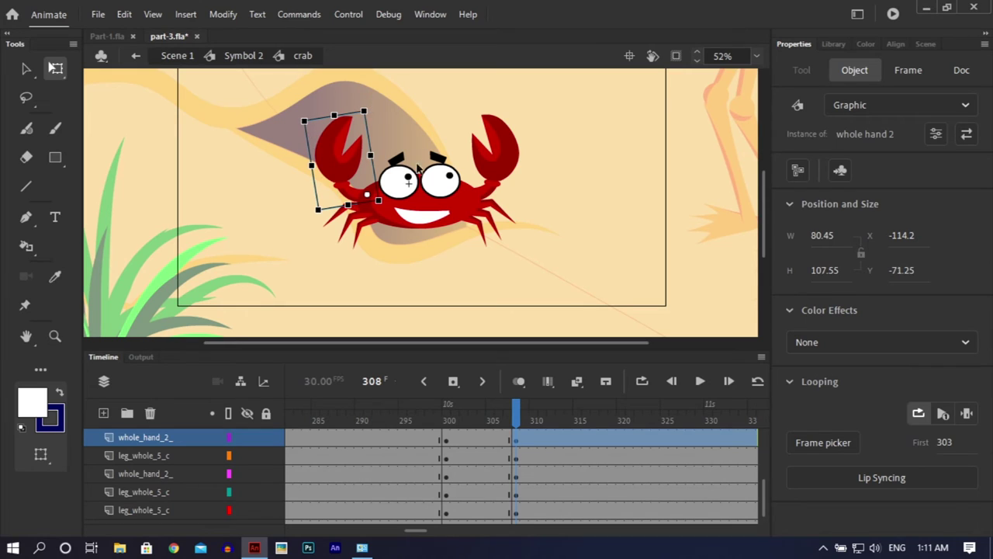
Rotate both eyebrows at frame 308 to a nearly horizontal angle for a relaxed expression
{"action": "left_click", "coordinate": [396, 157]}
{"action": "key", "text": "ctrl+="}
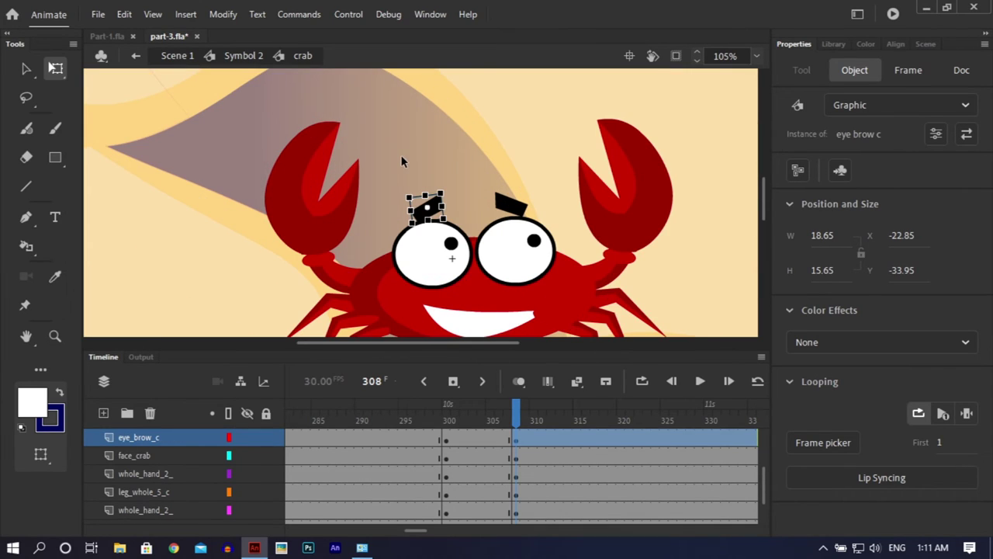
{"action": "mouse_move", "coordinate": [448, 200]}
{"action": "left_mouse_down"}
{"action": "mouse_move", "coordinate": [454, 189]}
{"action": "mouse_move", "coordinate": [458, 200]}
{"action": "mouse_move", "coordinate": [449, 191]}
{"action": "left_mouse_up"}
{"action": "left_click", "coordinate": [496, 203]}
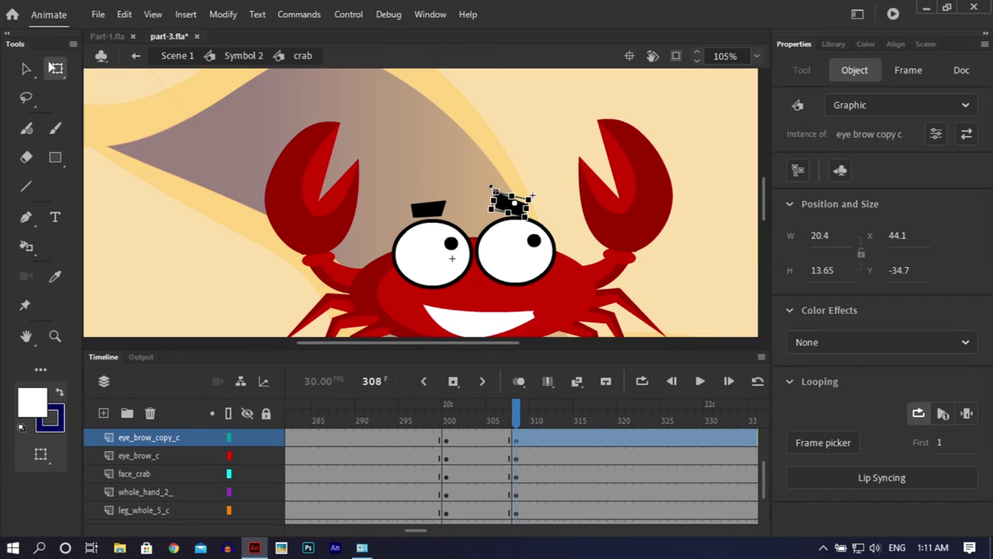
{"action": "left_click_drag", "start_coordinate": [490, 186], "coordinate": [492, 194]}
Reshape the crab's mouth inside its symbol at frame 308 into a lopsided grin by pulling its upper and lower edges
{"action": "scroll", "coordinate": [761, 212], "scroll_direction": "down", "scroll_amount": 5}
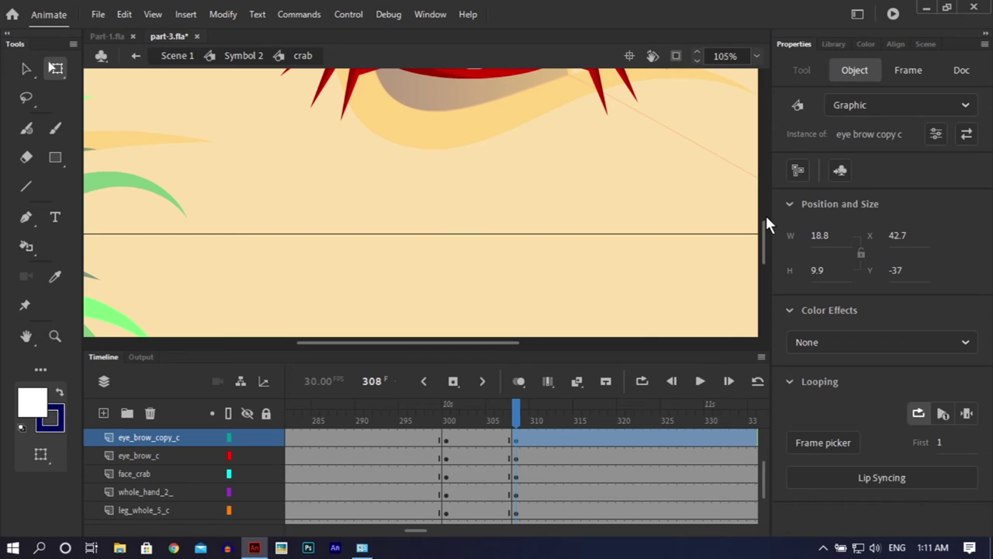
{"action": "left_click_drag", "start_coordinate": [764, 233], "coordinate": [761, 201]}
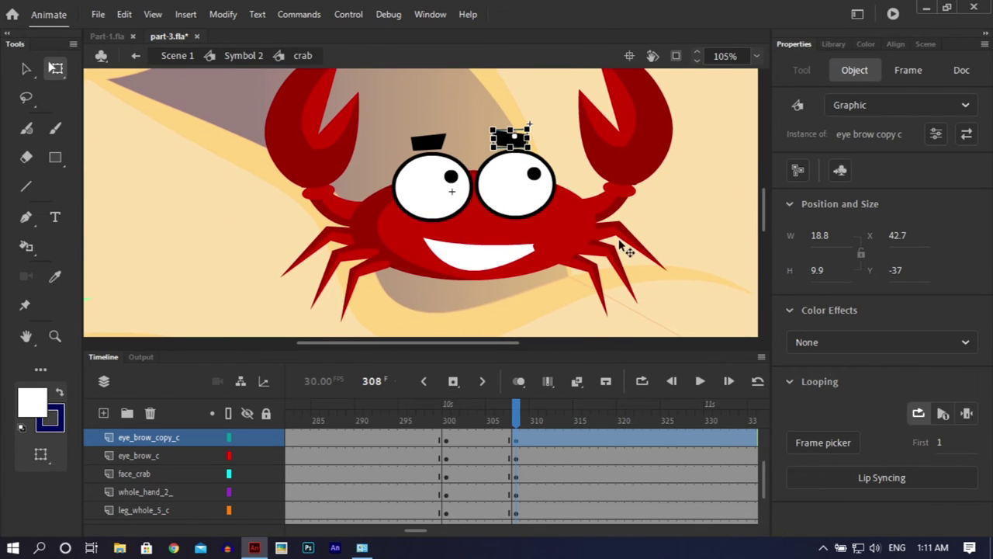
{"action": "double_click", "coordinate": [471, 258]}
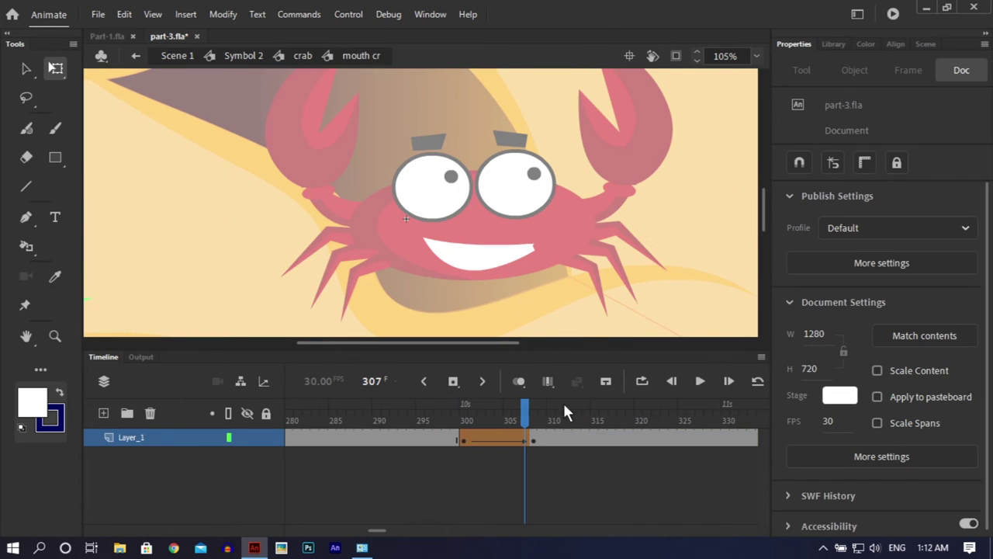
{"action": "left_click", "coordinate": [536, 437]}
{"action": "key", "text": "F6"}
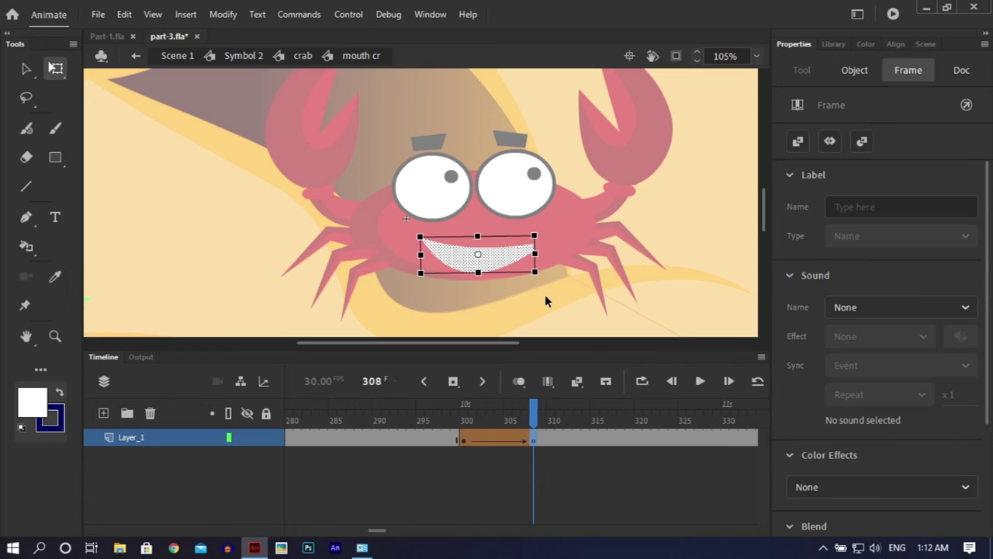
{"action": "left_click", "coordinate": [498, 298]}
{"action": "left_click_drag", "start_coordinate": [480, 274], "coordinate": [443, 226]}
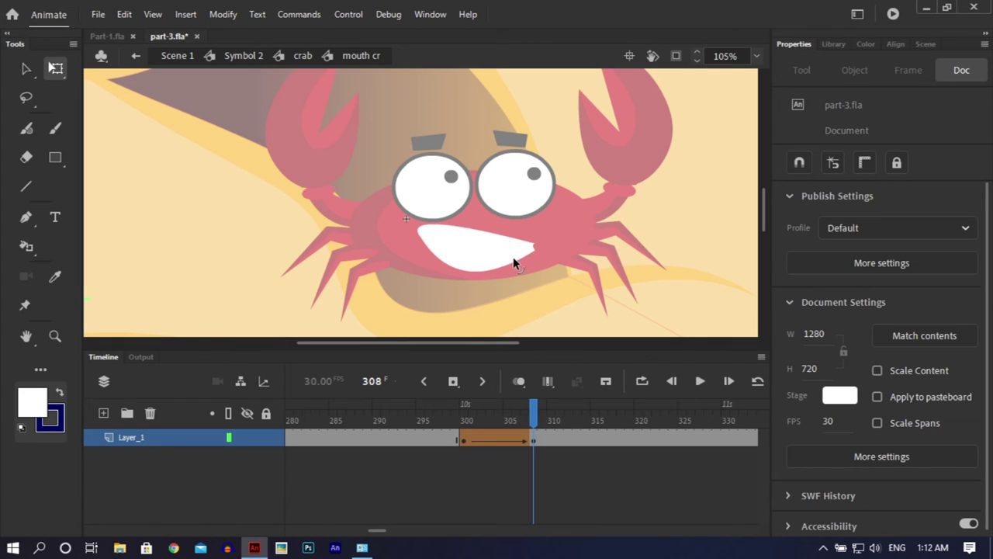
{"action": "left_click_drag", "start_coordinate": [514, 262], "coordinate": [490, 261]}
{"action": "left_click_drag", "start_coordinate": [529, 405], "coordinate": [611, 415]}
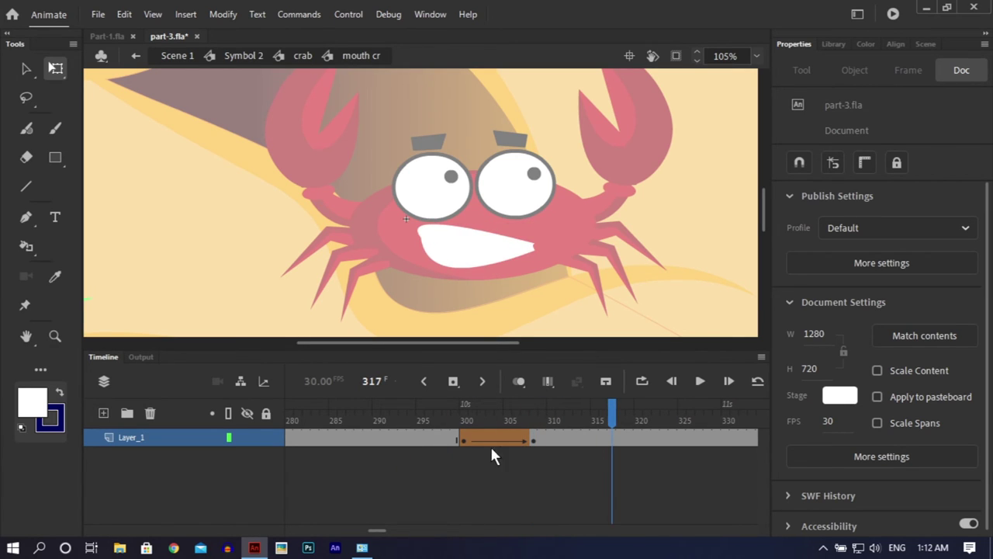
Set the mouth shape tween's ease to 50 (Classic Ease-Out), and return to the crab symbol
{"action": "left_click", "coordinate": [473, 438]}
{"action": "left_click_drag", "start_coordinate": [960, 307], "coordinate": [980, 305]}
{"action": "left_click", "coordinate": [964, 307]}
{"action": "type", "text": "50"}
{"action": "key", "text": "Return"}
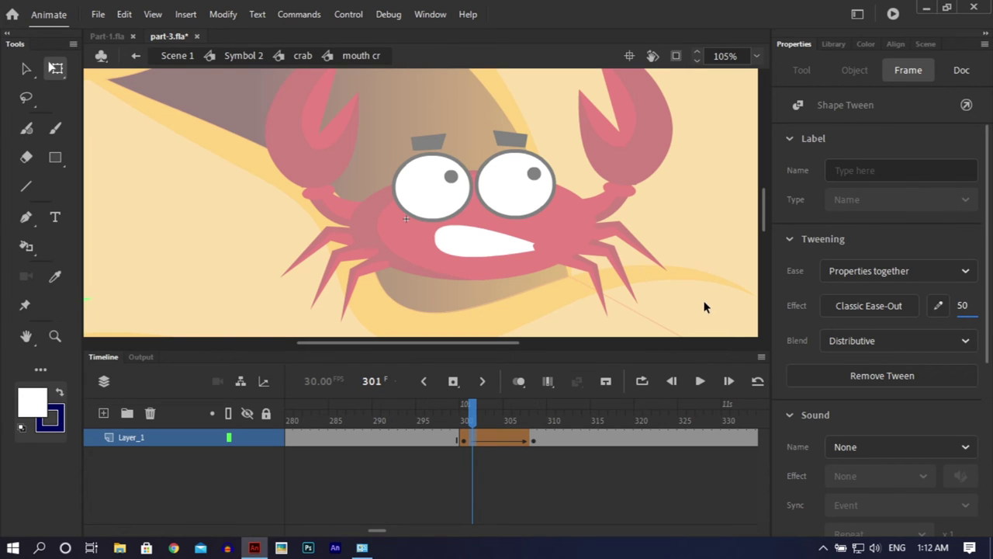
{"action": "double_click", "coordinate": [705, 307]}
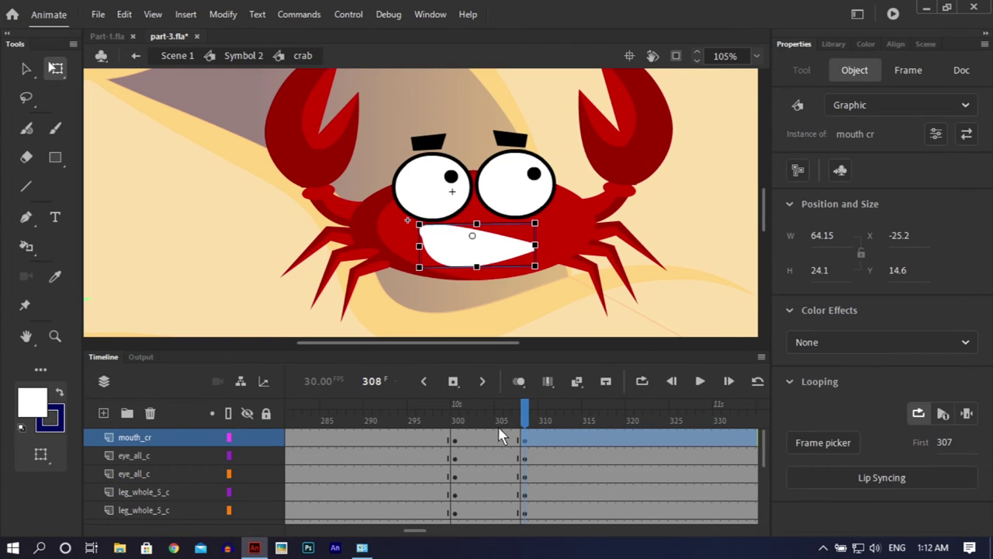
Create classic tweens on all of the crab's layers between frames 300 and 308, and scrub through the motion
{"action": "left_click_drag", "start_coordinate": [498, 432], "coordinate": [471, 527]}
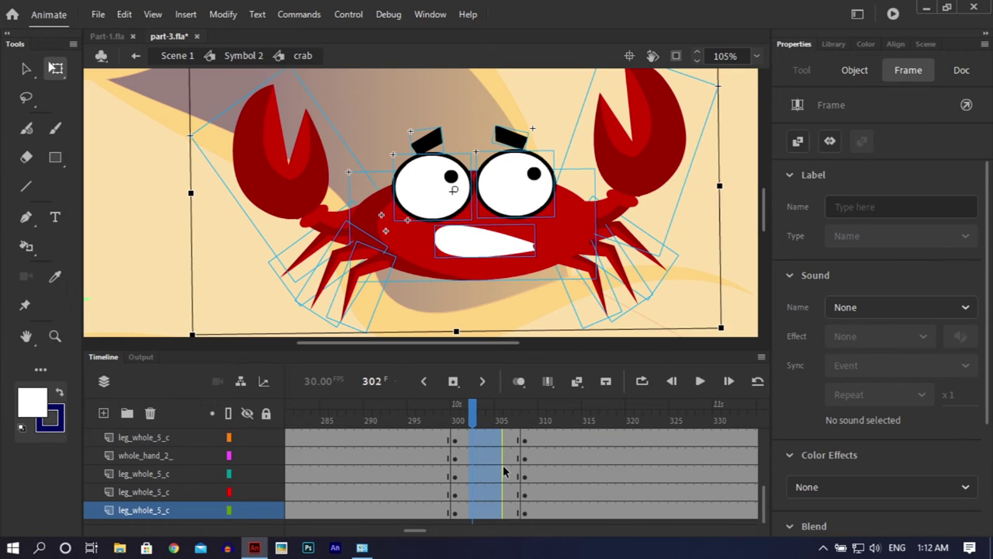
{"action": "right_click", "coordinate": [491, 469]}
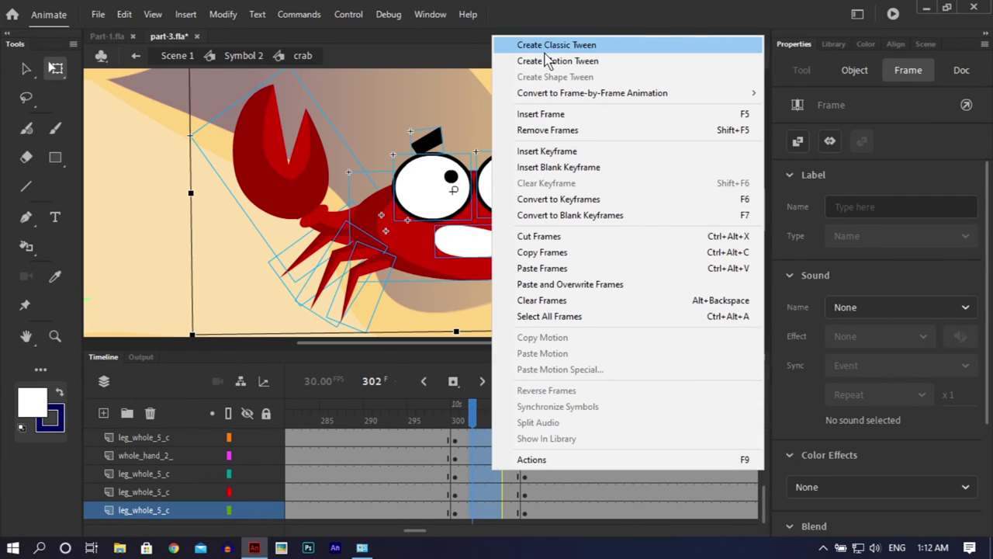
{"action": "left_click", "coordinate": [556, 45]}
{"action": "left_click_drag", "start_coordinate": [473, 409], "coordinate": [530, 413]}
{"action": "left_click", "coordinate": [504, 401]}
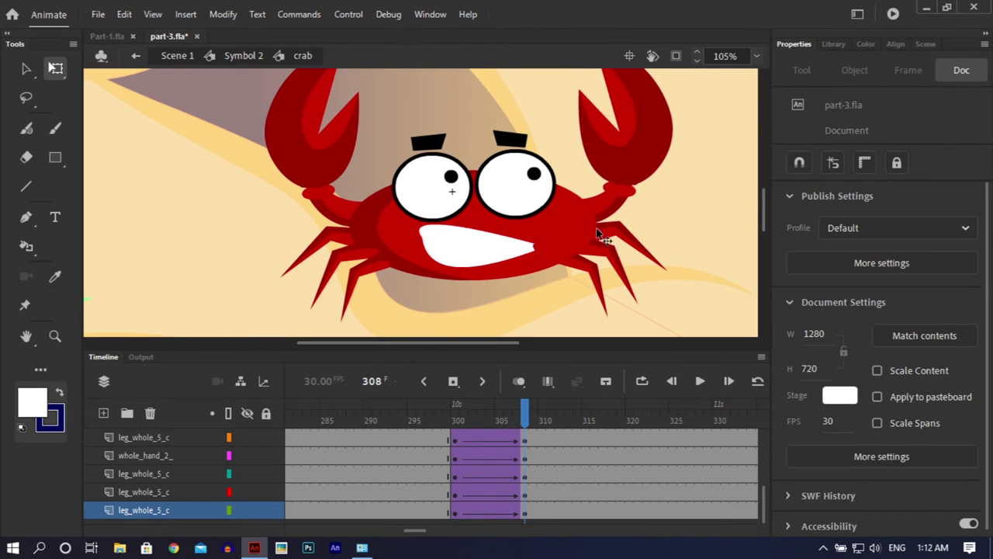
Rotate the three legs on the crab's right-hand side and the middle leg on its left-hand side slightly outward at frame 308
{"action": "left_click", "coordinate": [628, 247]}
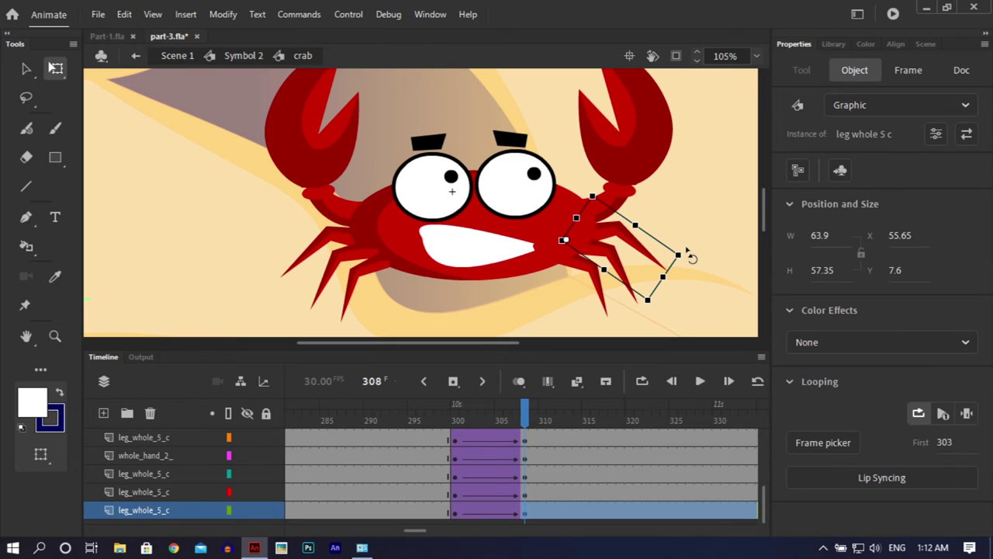
{"action": "left_click_drag", "start_coordinate": [687, 252], "coordinate": [685, 244]}
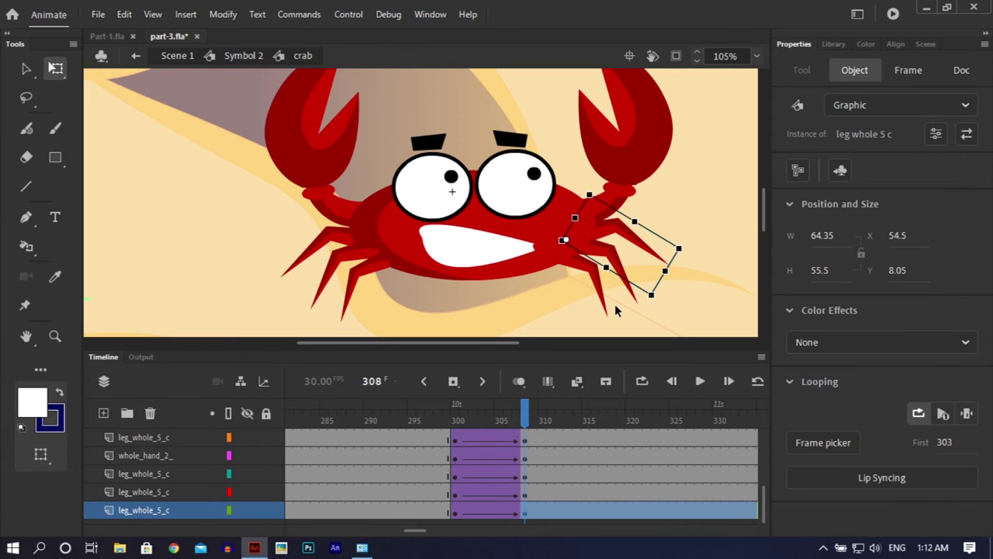
{"action": "left_click", "coordinate": [614, 304]}
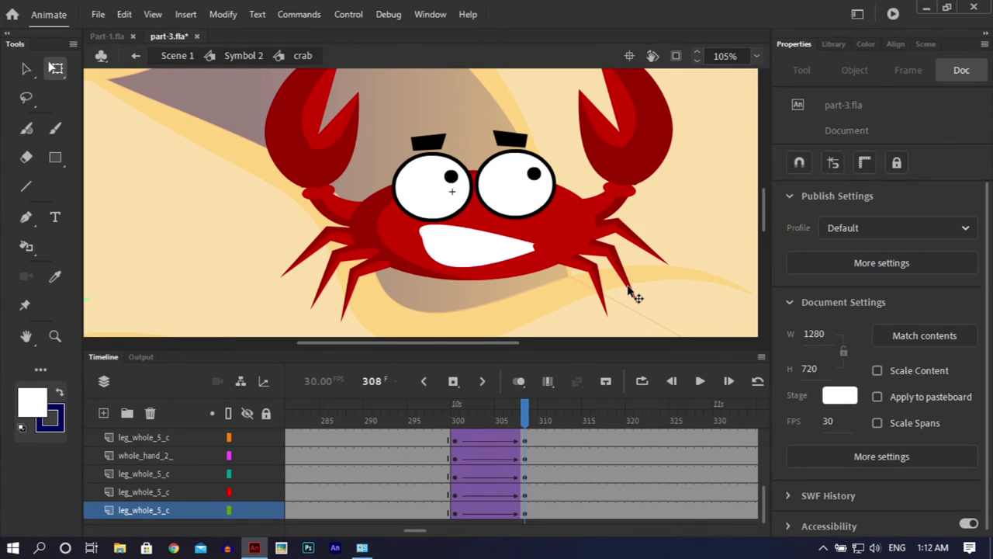
{"action": "left_click", "coordinate": [635, 295]}
{"action": "left_click_drag", "start_coordinate": [662, 295], "coordinate": [673, 304]}
{"action": "left_click", "coordinate": [673, 304]}
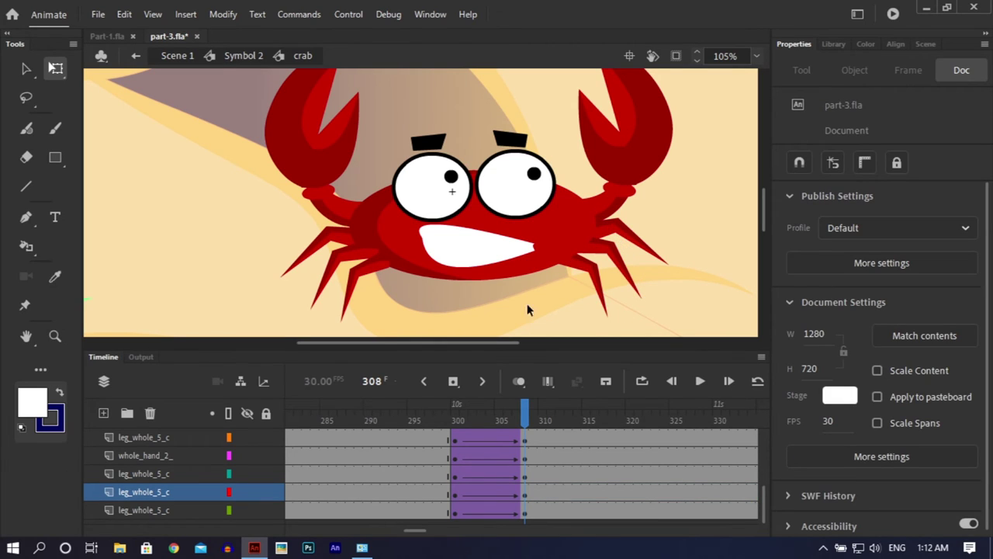
{"action": "left_click", "coordinate": [605, 313]}
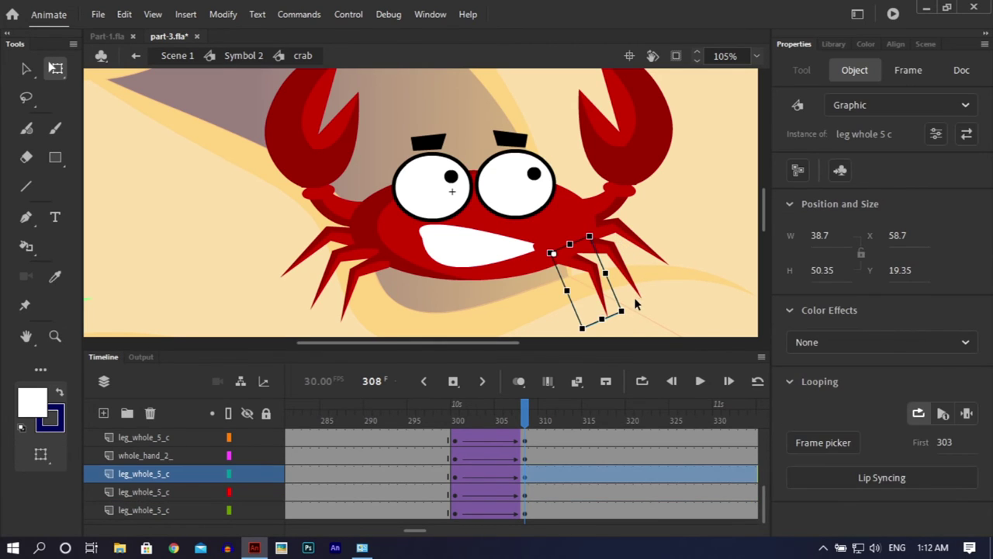
{"action": "left_click_drag", "start_coordinate": [636, 313], "coordinate": [638, 309]}
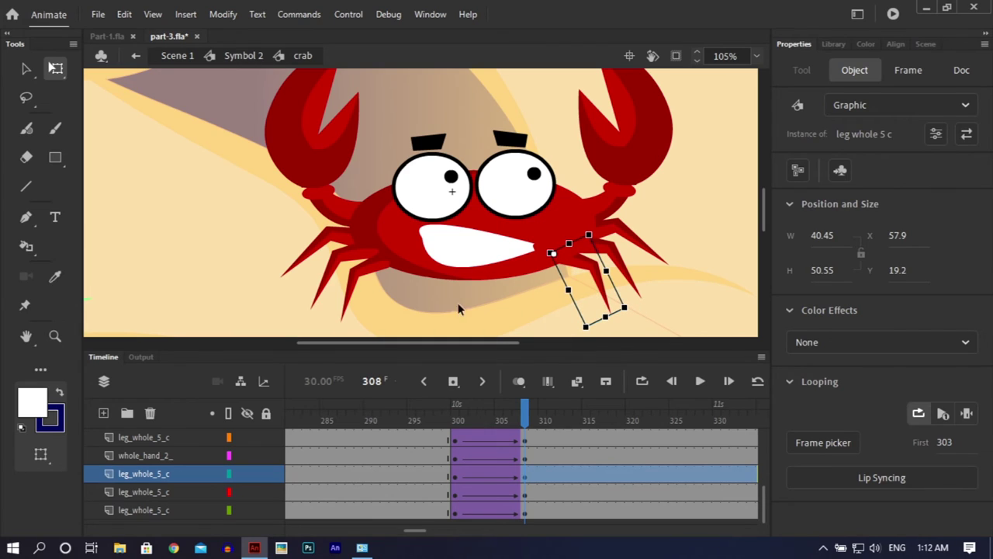
{"action": "left_click", "coordinate": [326, 272]}
{"action": "left_click_drag", "start_coordinate": [289, 306], "coordinate": [291, 292]}
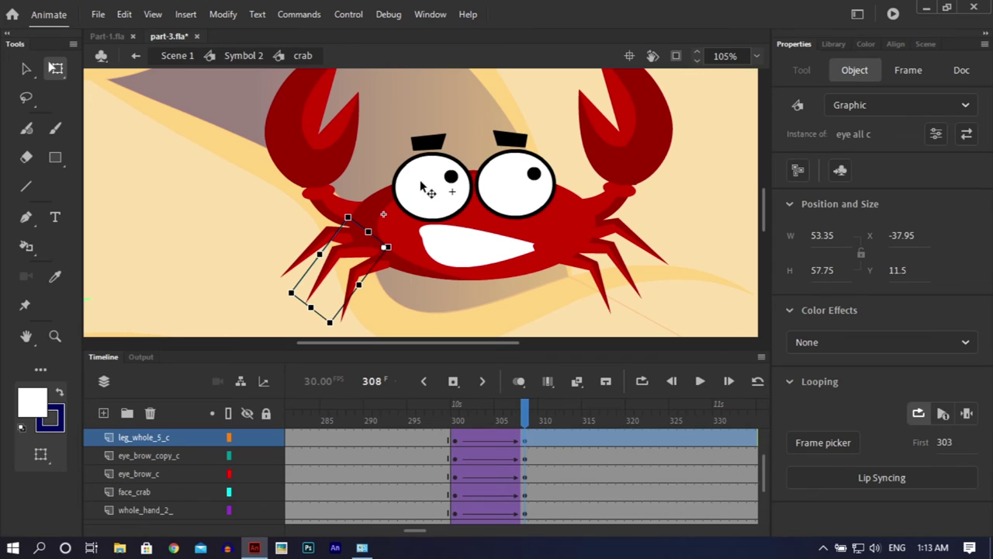
Raise each of the crab's eyes together with its eyebrow at frame 308, with the right-hand pair slightly higher
{"action": "left_click", "coordinate": [425, 189]}
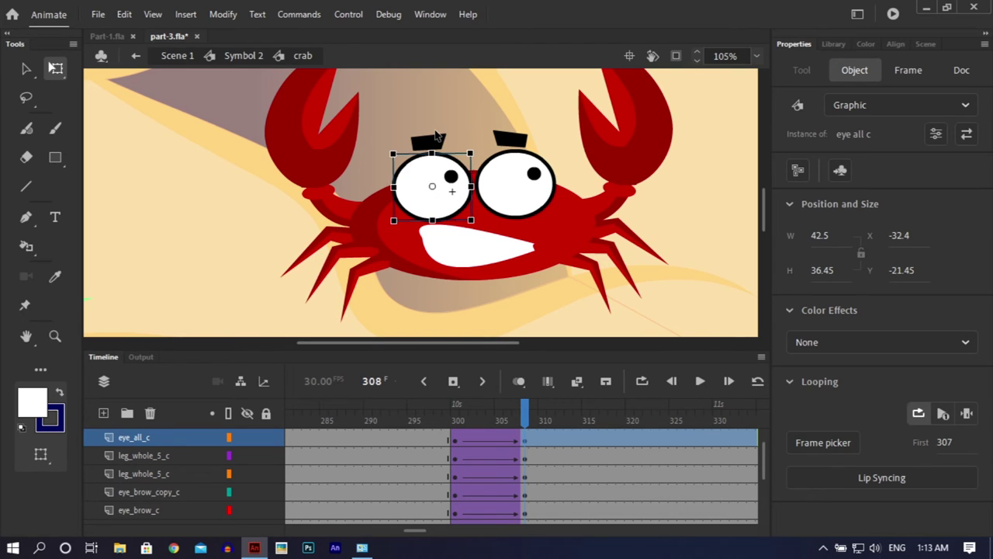
{"action": "left_click", "coordinate": [436, 137], "text": "shift"}
{"action": "left_click_drag", "start_coordinate": [434, 190], "coordinate": [434, 177]}
{"action": "key", "text": "ctrl+z"}
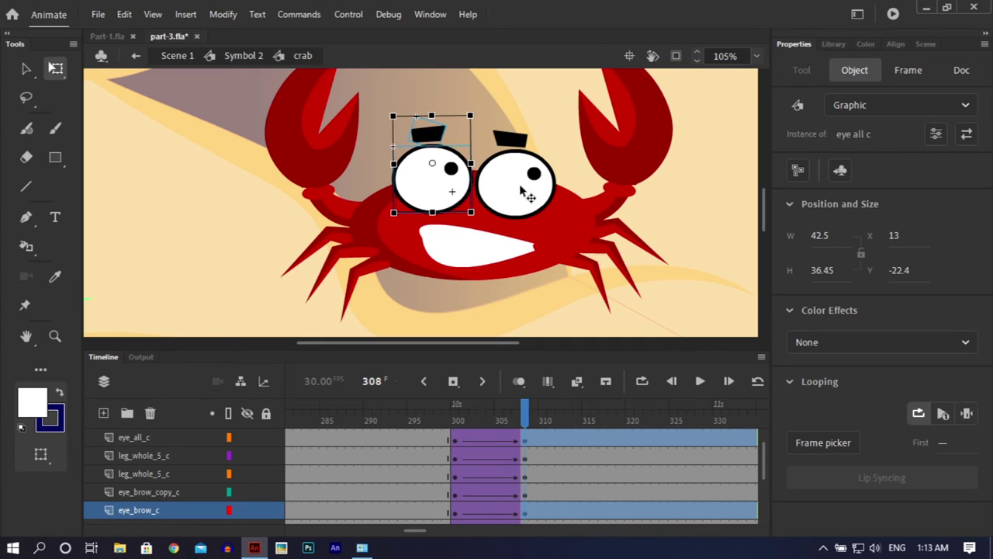
{"action": "left_click", "coordinate": [524, 193]}
{"action": "left_click", "coordinate": [516, 142], "text": "shift"}
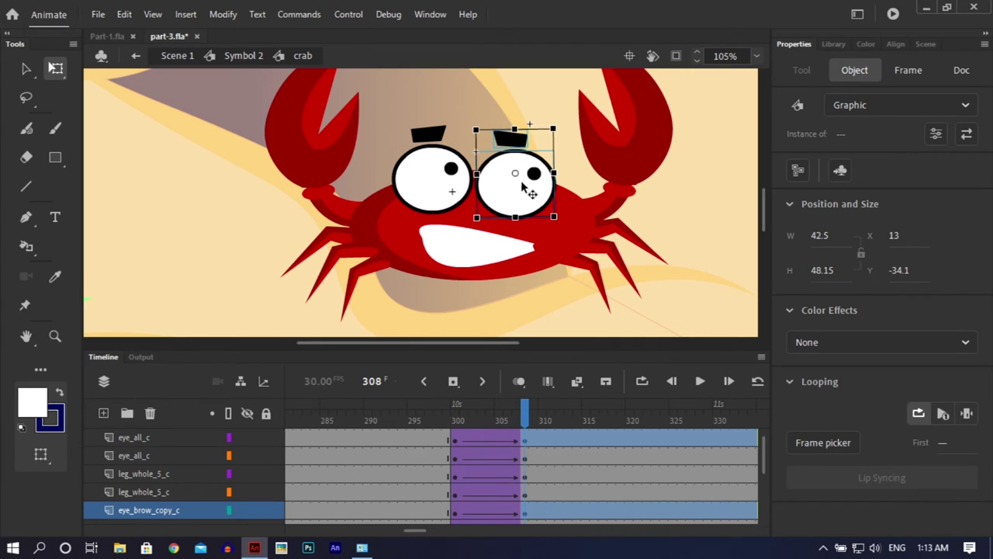
{"action": "left_click_drag", "start_coordinate": [530, 194], "coordinate": [534, 170]}
{"action": "left_click", "coordinate": [660, 268]}
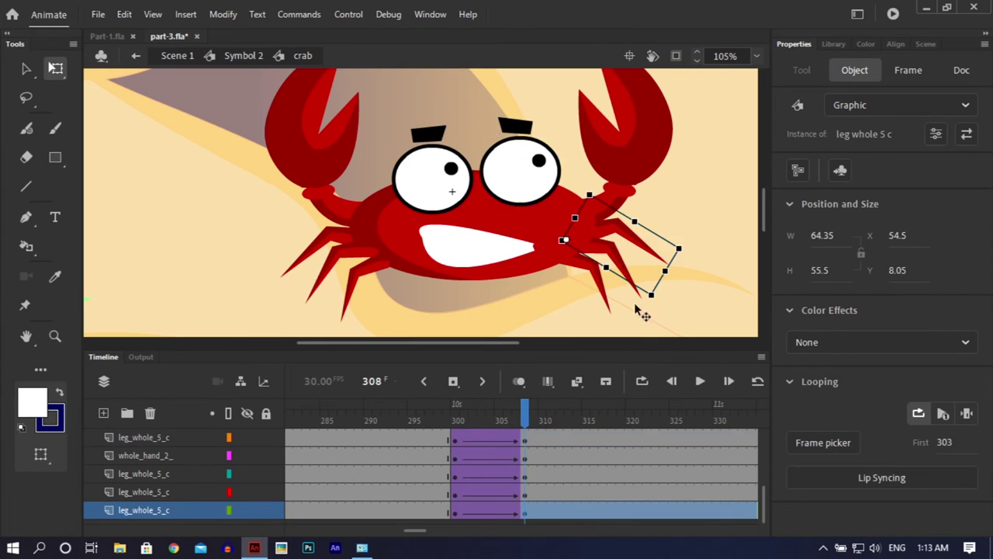
Save part-3.fla, review the crab's expression on the Symbol 2 timeline, and return to the crab symbol at frame 312
{"action": "left_click", "coordinate": [526, 415]}
{"action": "left_click_drag", "start_coordinate": [526, 415], "coordinate": [585, 388]}
{"action": "key", "text": "ctrl+s"}
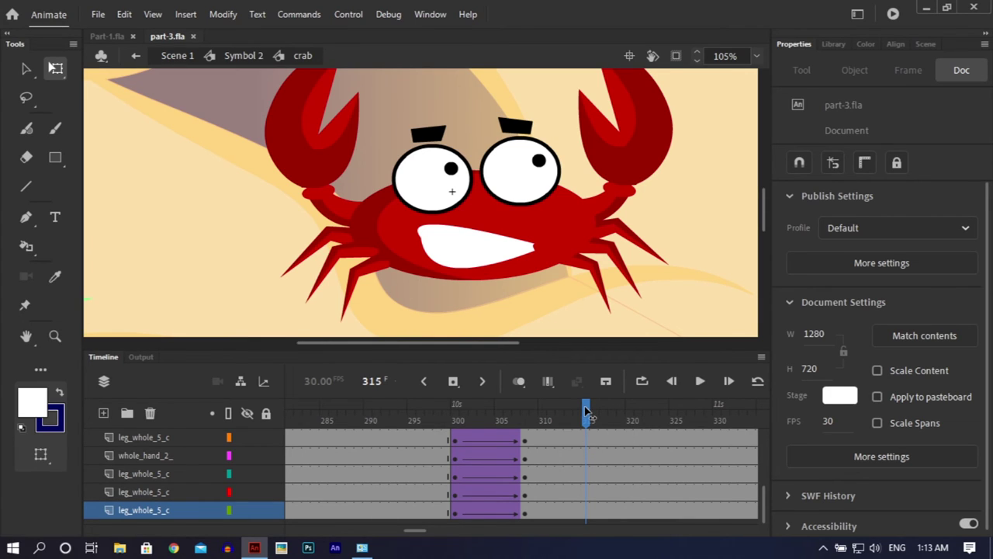
{"action": "double_click", "coordinate": [705, 247]}
{"action": "left_click", "coordinate": [382, 437]}
{"action": "left_click_drag", "start_coordinate": [394, 403], "coordinate": [510, 405]}
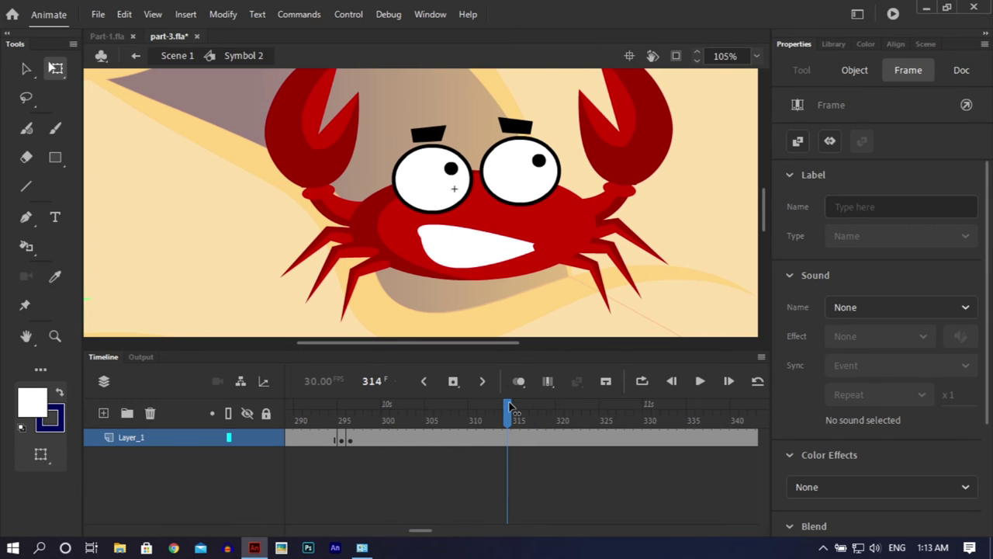
{"action": "double_click", "coordinate": [559, 242]}
{"action": "mouse_move", "coordinate": [527, 405]}
{"action": "left_mouse_down"}
{"action": "mouse_move", "coordinate": [396, 403]}
{"action": "mouse_move", "coordinate": [518, 397]}
{"action": "left_mouse_up"}
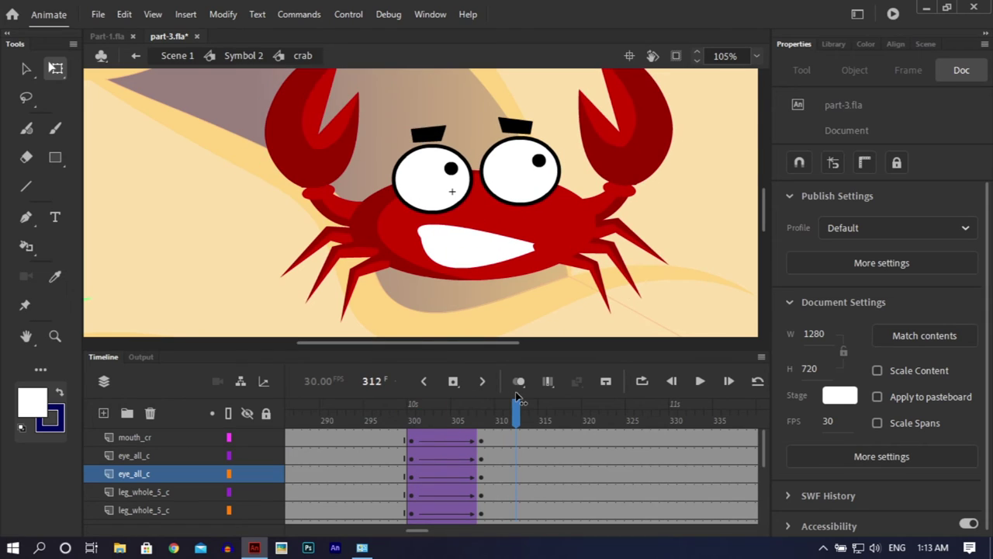
Rotate both eyebrows so their inner ends tilt down toward the crab's nose for a mischievous look, and save the file
{"action": "left_click", "coordinate": [437, 139]}
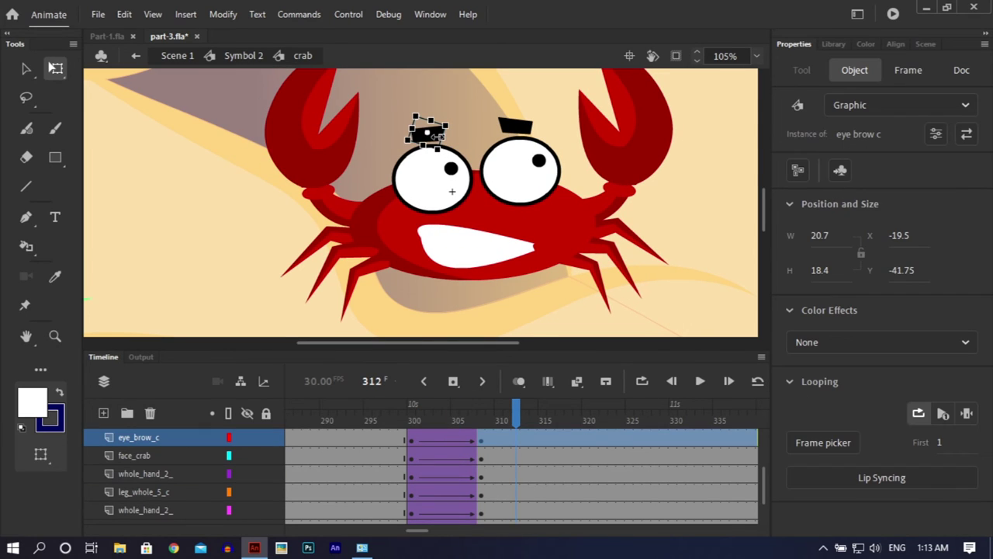
{"action": "left_click_drag", "start_coordinate": [439, 136], "coordinate": [455, 130]}
{"action": "left_click", "coordinate": [510, 128]}
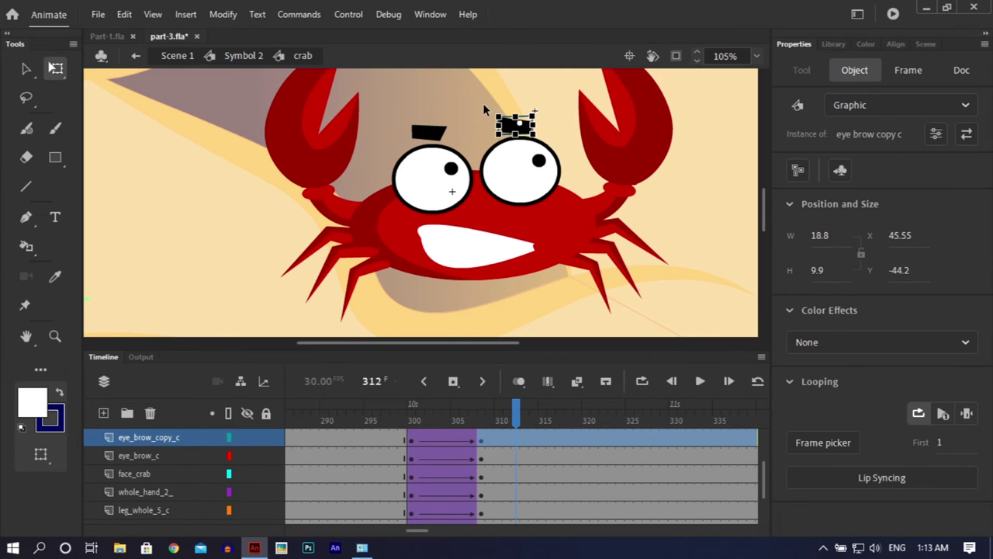
{"action": "left_click_drag", "start_coordinate": [490, 115], "coordinate": [490, 124]}
{"action": "left_click", "coordinate": [548, 343]}
{"action": "left_click", "coordinate": [510, 419]}
{"action": "mouse_move", "coordinate": [510, 419]}
{"action": "left_mouse_down"}
{"action": "mouse_move", "coordinate": [395, 412]}
{"action": "mouse_move", "coordinate": [516, 409]}
{"action": "left_mouse_up"}
{"action": "key", "text": "ctrl+s"}
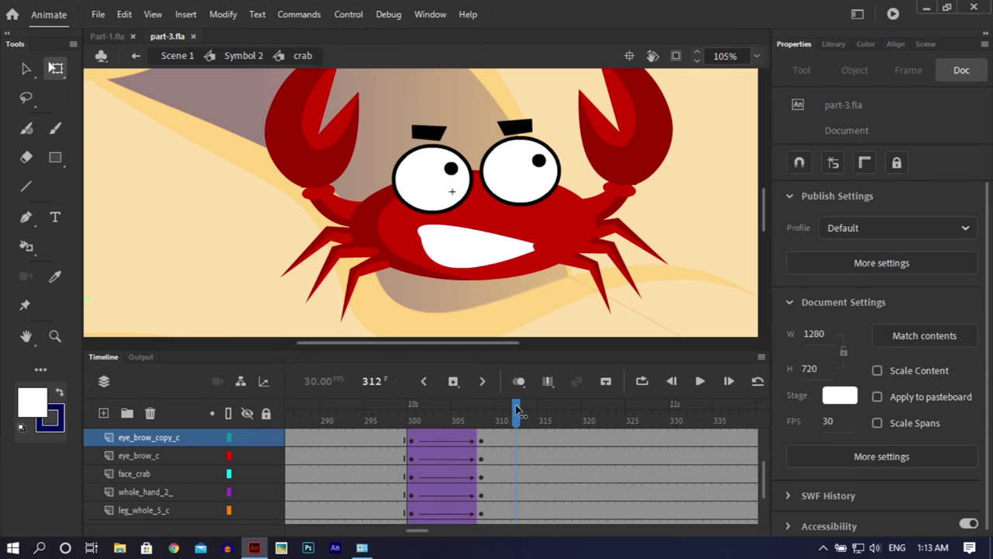
Move the playhead to frame 315, test the movie to review the crab's animation, and close the preview
{"action": "left_click_drag", "start_coordinate": [518, 409], "coordinate": [544, 411]}
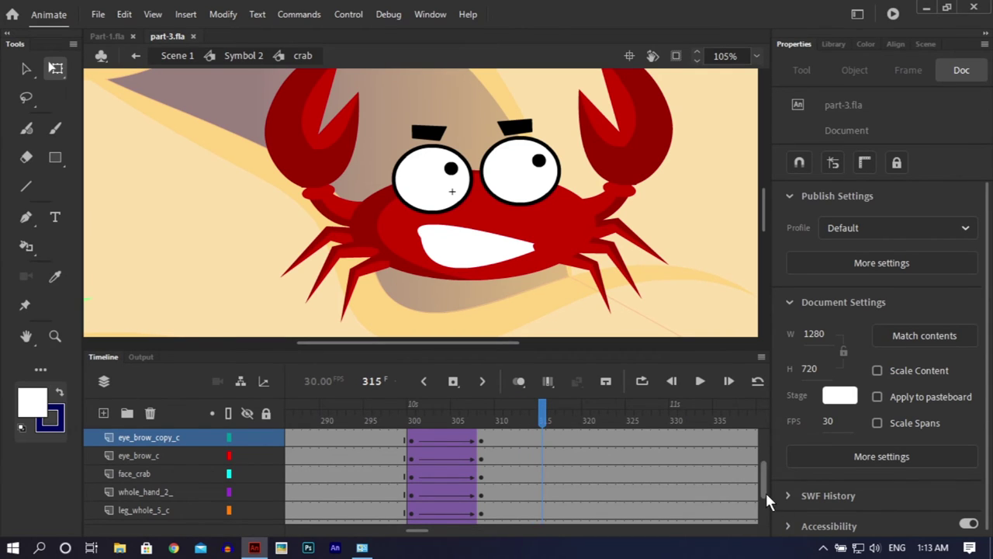
{"action": "left_click_drag", "start_coordinate": [765, 481], "coordinate": [765, 431]}
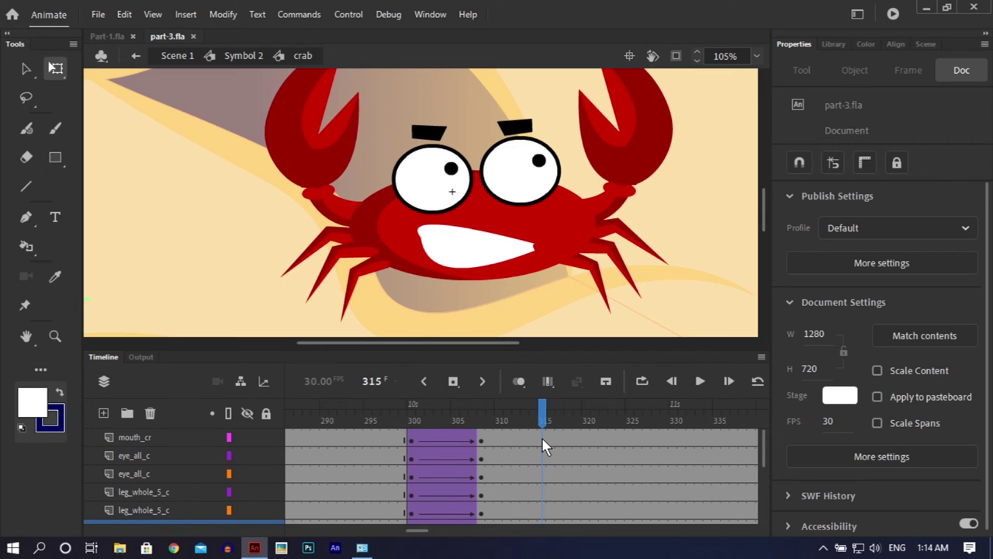
{"action": "key", "text": "ctrl+Return"}
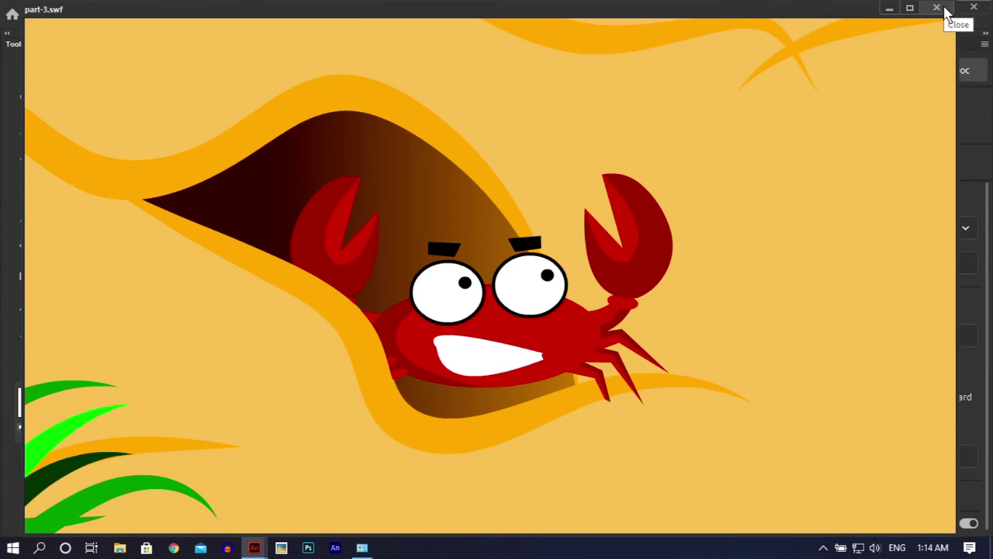
{"action": "left_click", "coordinate": [940, 9]}
Insert keyframes at frame 315 on all of the crab's layers
{"action": "left_click", "coordinate": [576, 467]}
{"action": "key", "text": "Up"}
{"action": "left_click", "coordinate": [541, 437]}
{"action": "scroll", "coordinate": [541, 465], "scroll_direction": "down", "scroll_amount": 3}
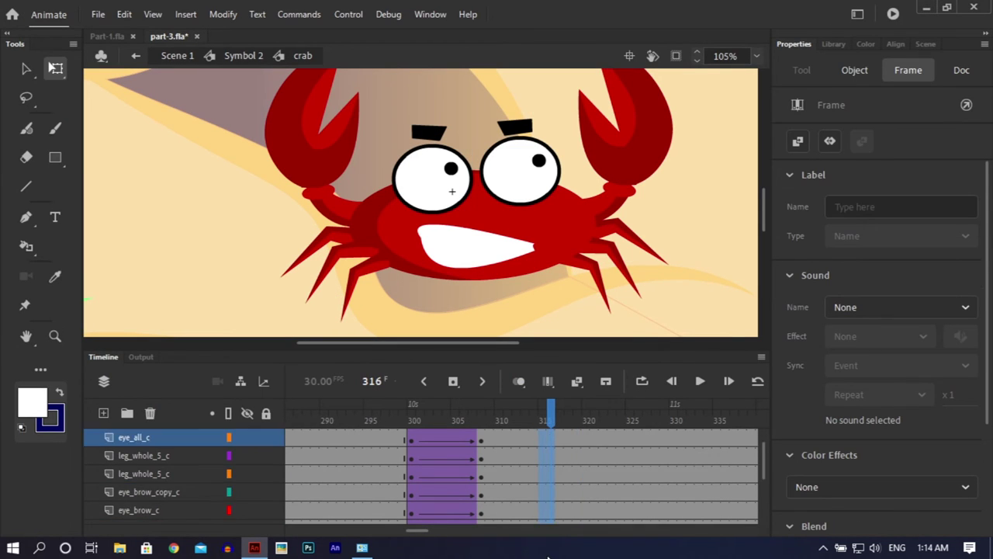
{"action": "scroll", "coordinate": [541, 481], "scroll_direction": "down", "scroll_amount": 1}
{"action": "left_click", "coordinate": [541, 510]}
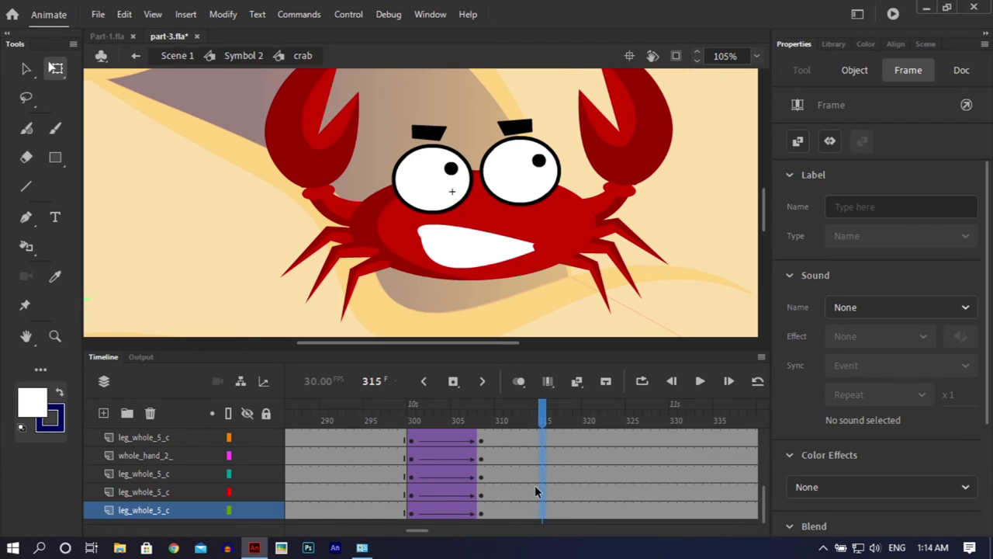
{"action": "right_click", "coordinate": [542, 478]}
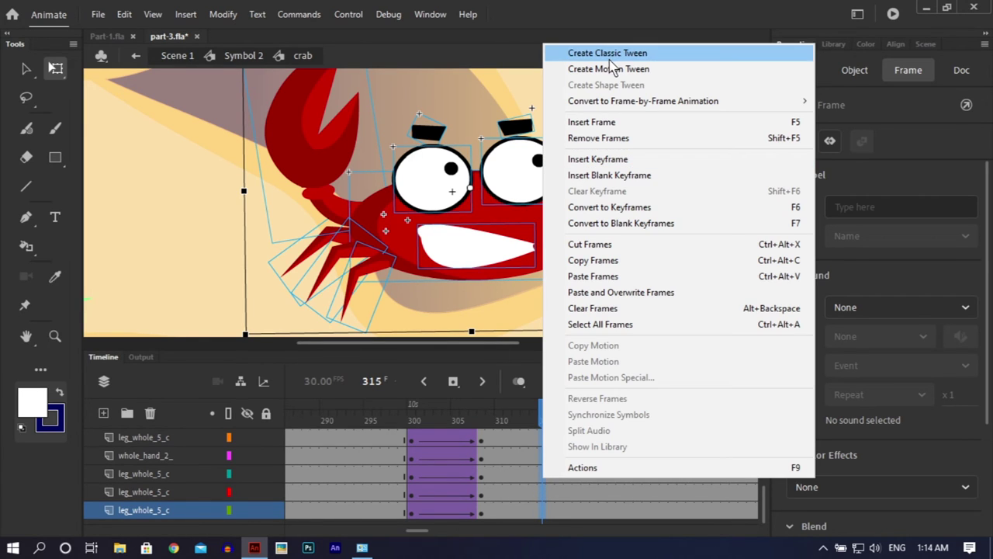
{"action": "left_click", "coordinate": [607, 158]}
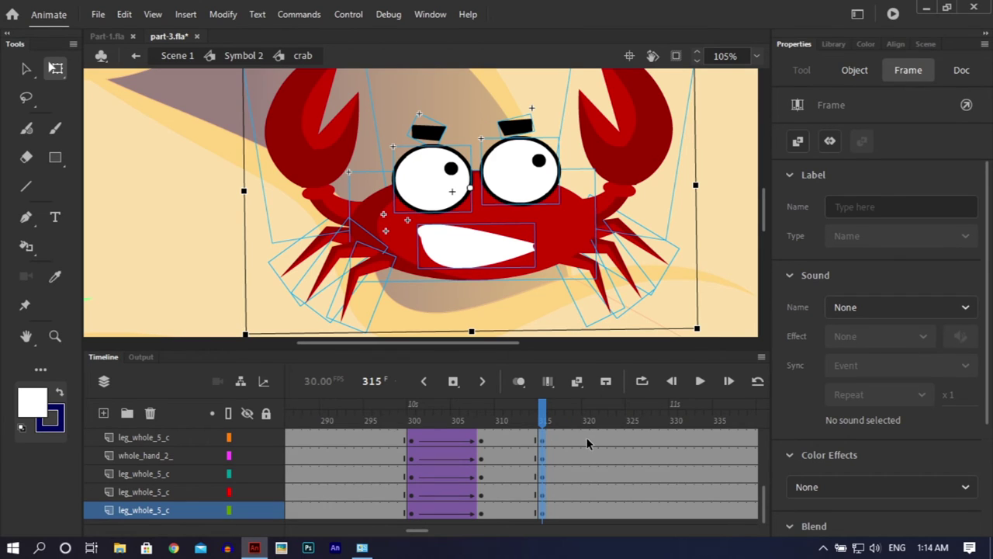
Insert keyframes at frames 323 and 330 on all of the crab's layers
{"action": "left_click", "coordinate": [638, 475]}
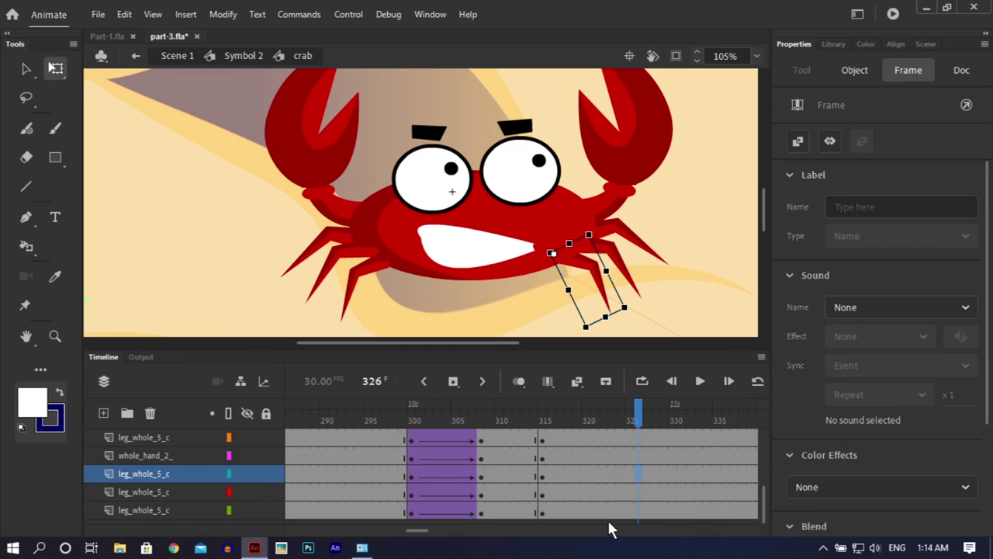
{"action": "left_click_drag", "start_coordinate": [610, 519], "coordinate": [612, 441]}
{"action": "right_click", "coordinate": [612, 441]}
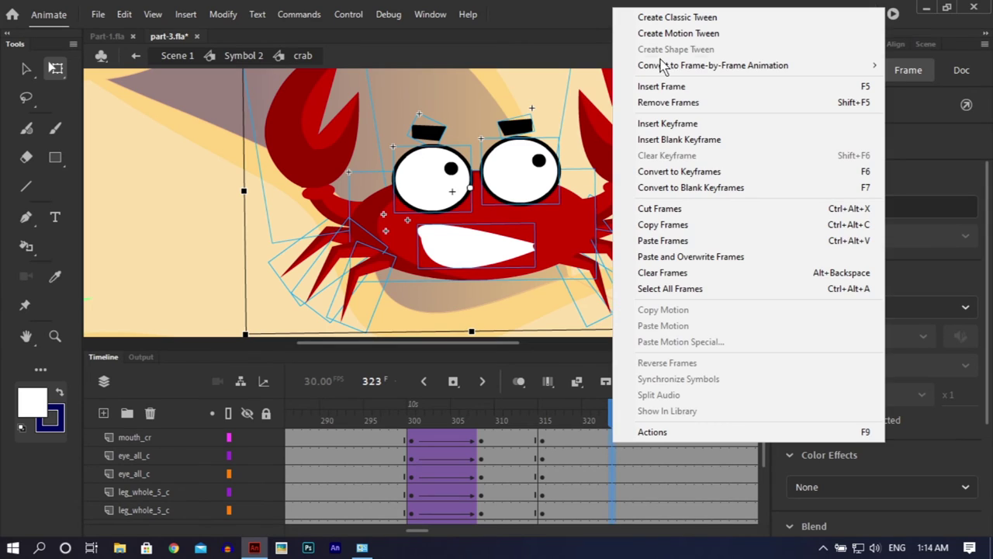
{"action": "left_click", "coordinate": [660, 124]}
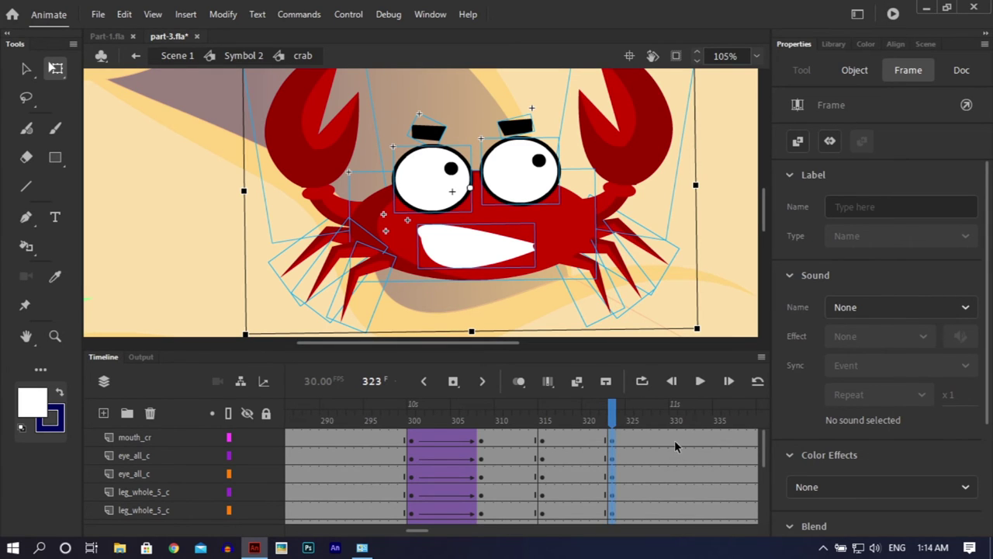
{"action": "left_click_drag", "start_coordinate": [673, 437], "coordinate": [673, 555]}
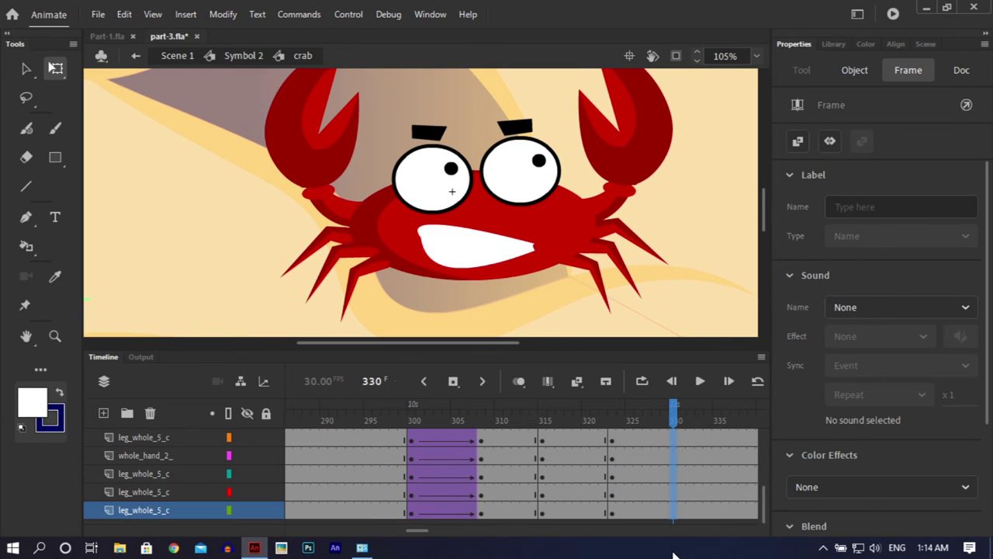
{"action": "right_click", "coordinate": [672, 482]}
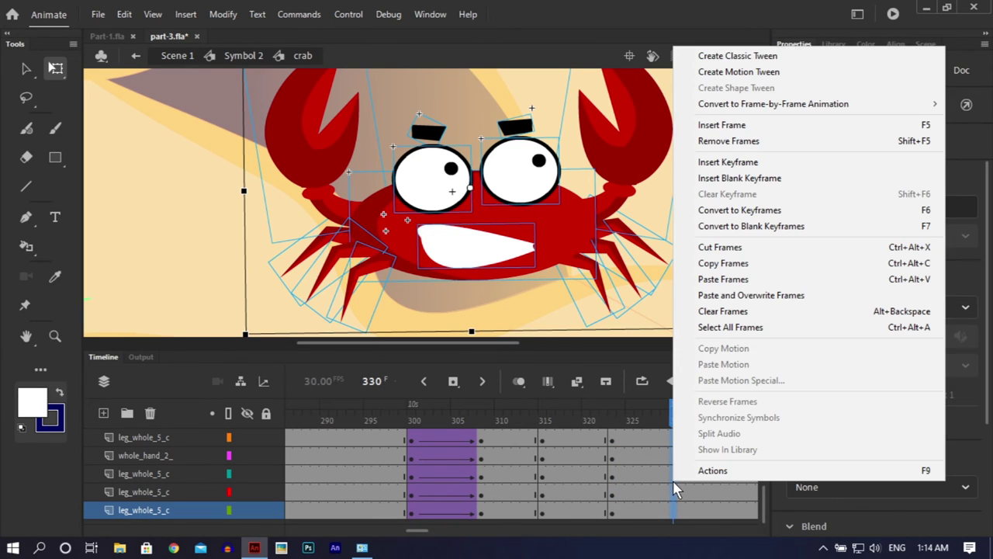
{"action": "left_click", "coordinate": [715, 166]}
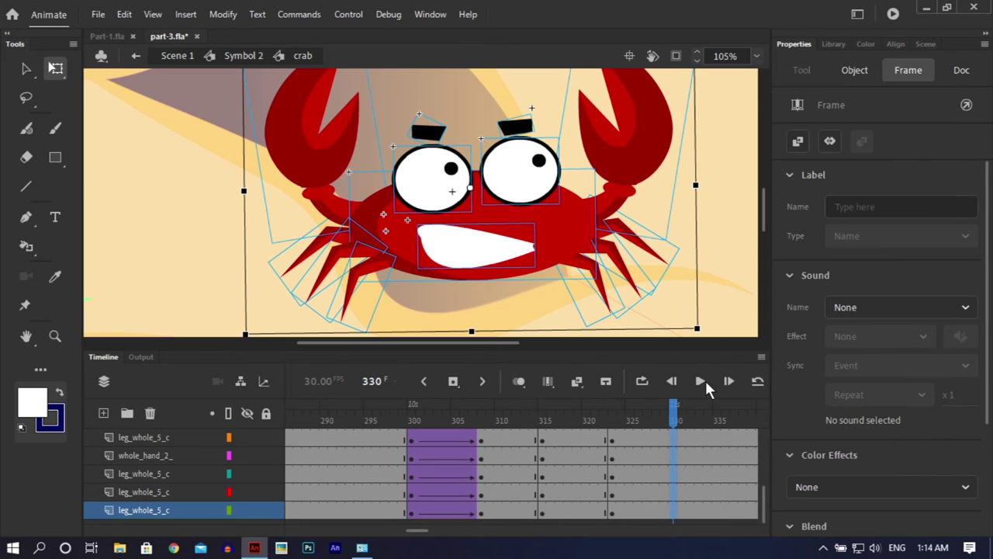
Insert keyframes at frame 337 on all of the crab's layers
{"action": "left_click", "coordinate": [734, 510]}
{"action": "left_click", "coordinate": [733, 415]}
{"action": "scroll", "coordinate": [733, 365], "scroll_direction": "up", "scroll_amount": 5}
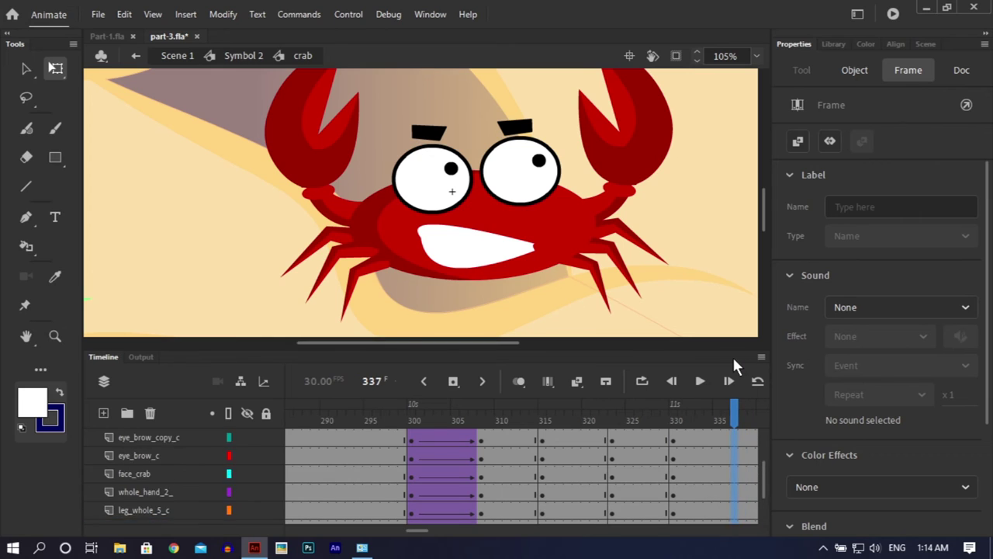
{"action": "right_click", "coordinate": [734, 459]}
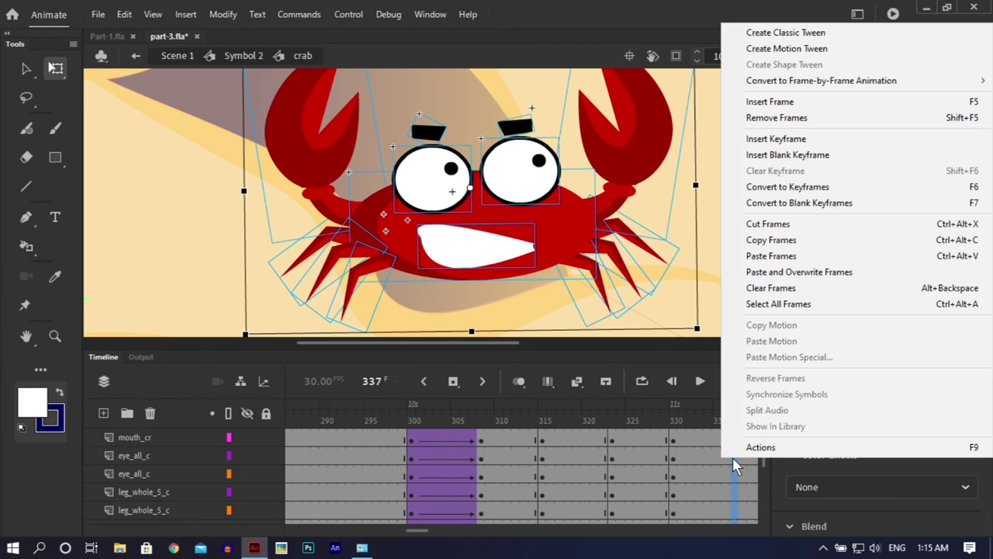
{"action": "left_click", "coordinate": [767, 142]}
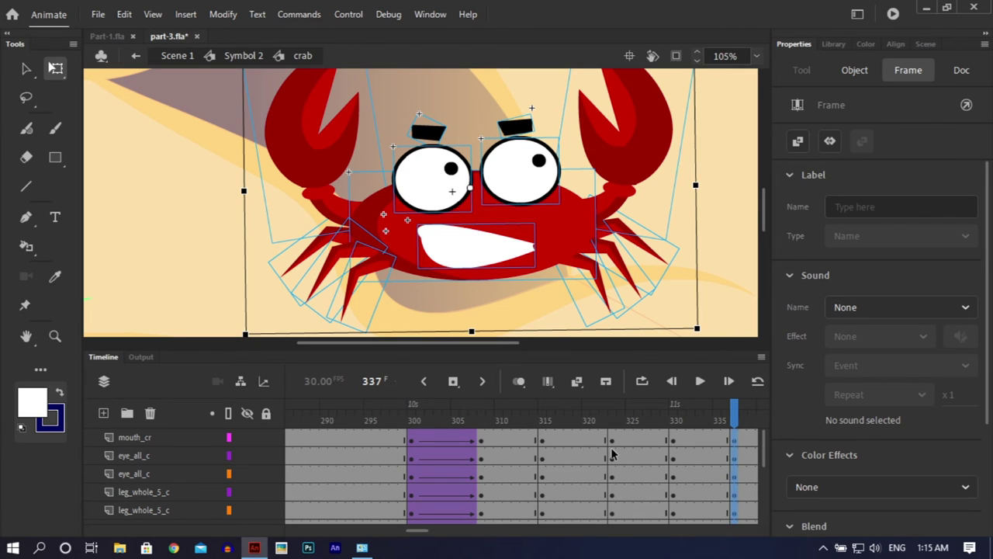
Save the file, and at frame 323 rotate the whole crab slightly counterclockwise and raise it above its resting place
{"action": "left_click", "coordinate": [613, 457]}
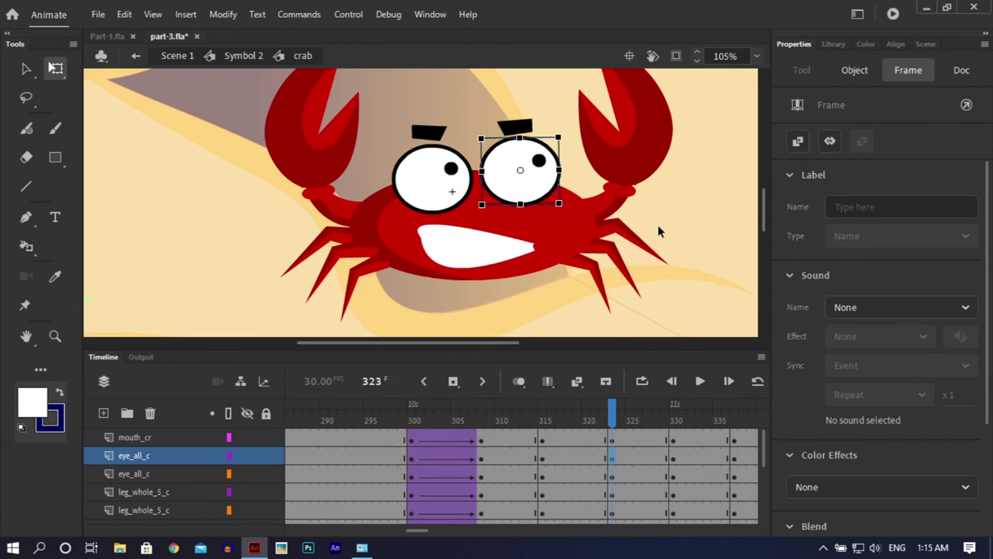
{"action": "key", "text": "ctrl+s"}
{"action": "key", "text": "ctrl+minus"}
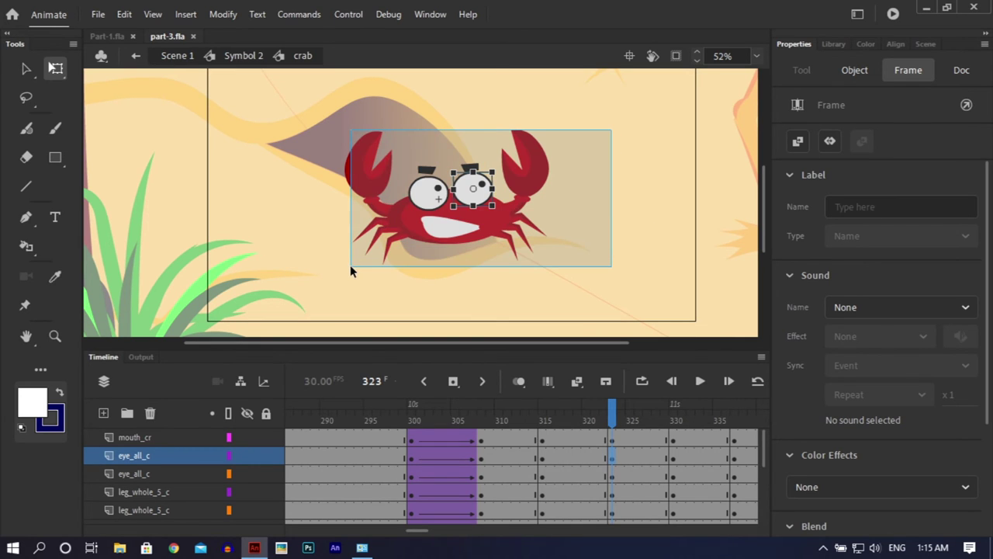
{"action": "left_click_drag", "start_coordinate": [349, 264], "coordinate": [571, 109]}
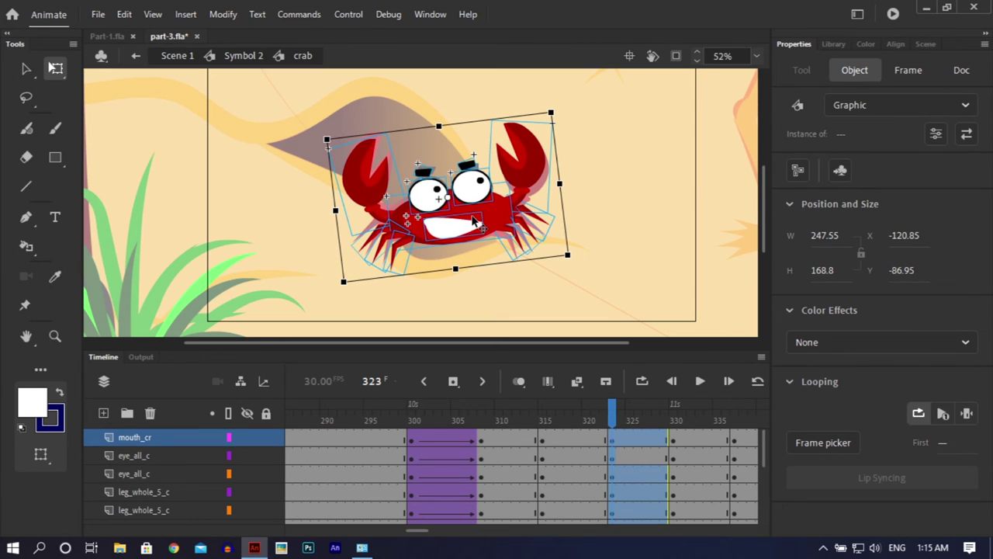
{"action": "left_click_drag", "start_coordinate": [474, 221], "coordinate": [468, 206]}
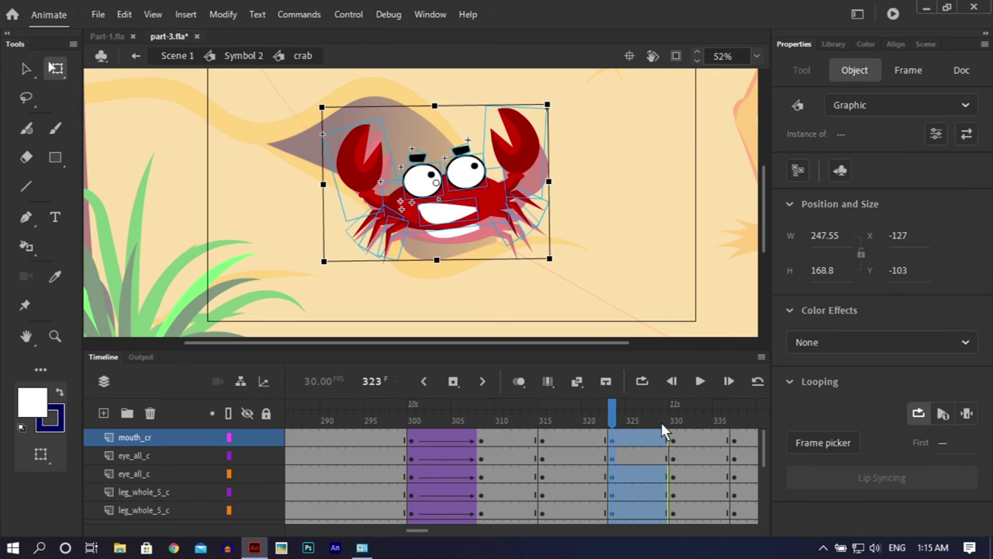
At frame 330, rotate the whole crab slightly clockwise while keeping it at ground level
{"action": "left_click", "coordinate": [671, 438]}
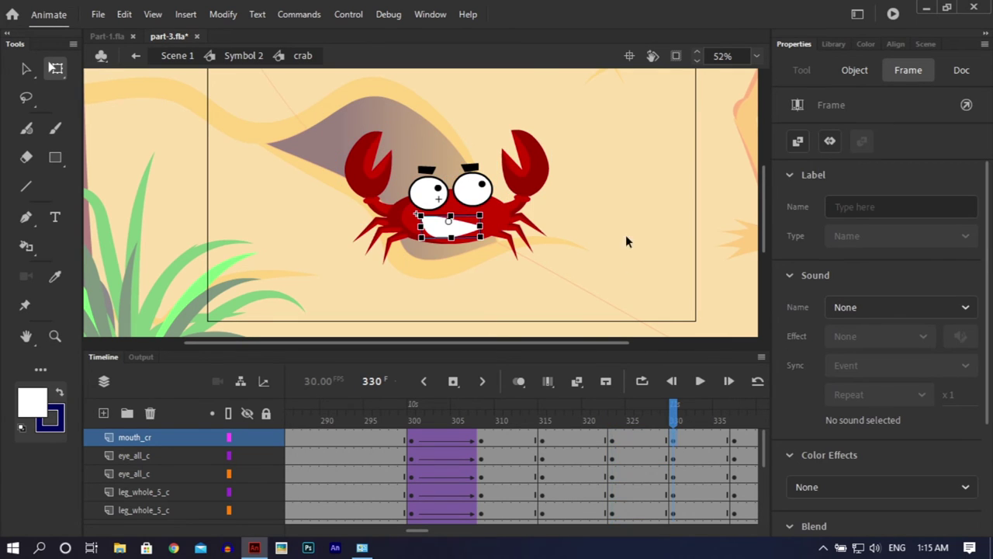
{"action": "left_click_drag", "start_coordinate": [630, 129], "coordinate": [288, 283]}
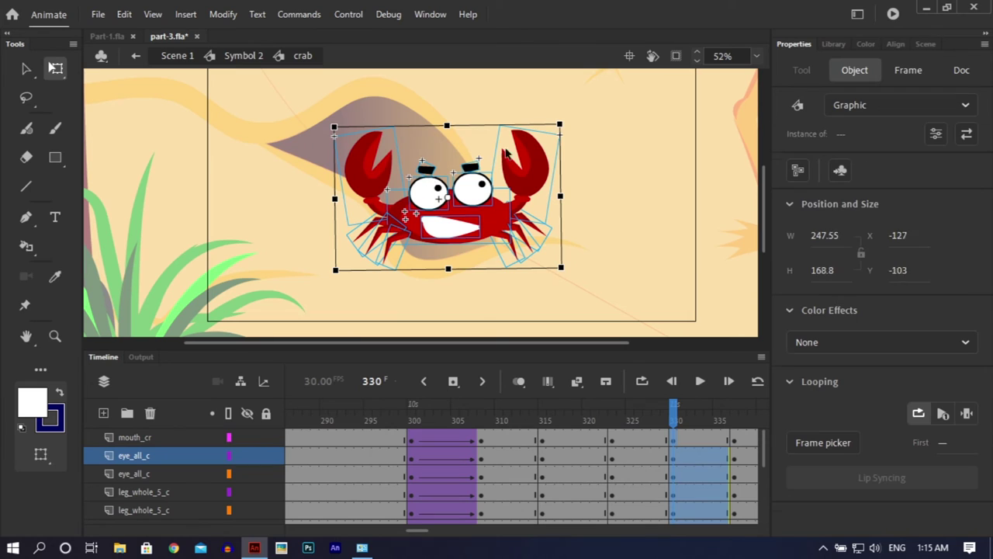
{"action": "left_click_drag", "start_coordinate": [569, 124], "coordinate": [576, 136]}
{"action": "left_click", "coordinate": [633, 275]}
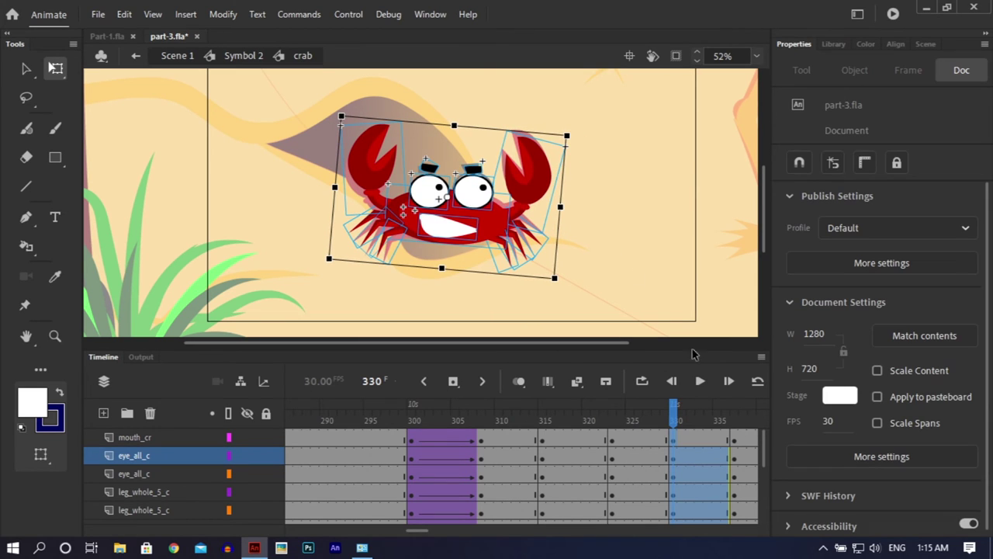
At frame 337, tilt the whole crab slightly clockwise and raise it above its resting place
{"action": "left_click", "coordinate": [735, 454]}
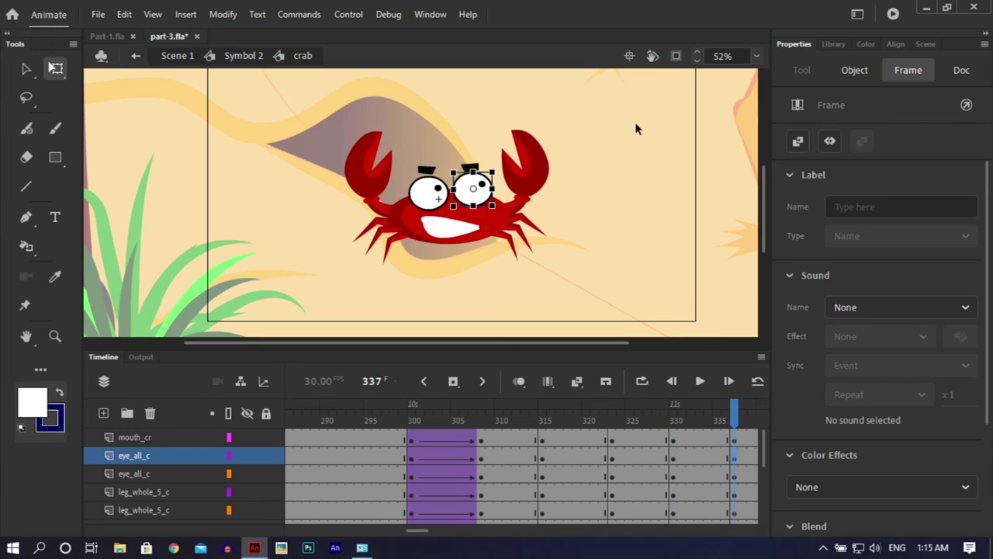
{"action": "left_click_drag", "start_coordinate": [636, 121], "coordinate": [346, 284]}
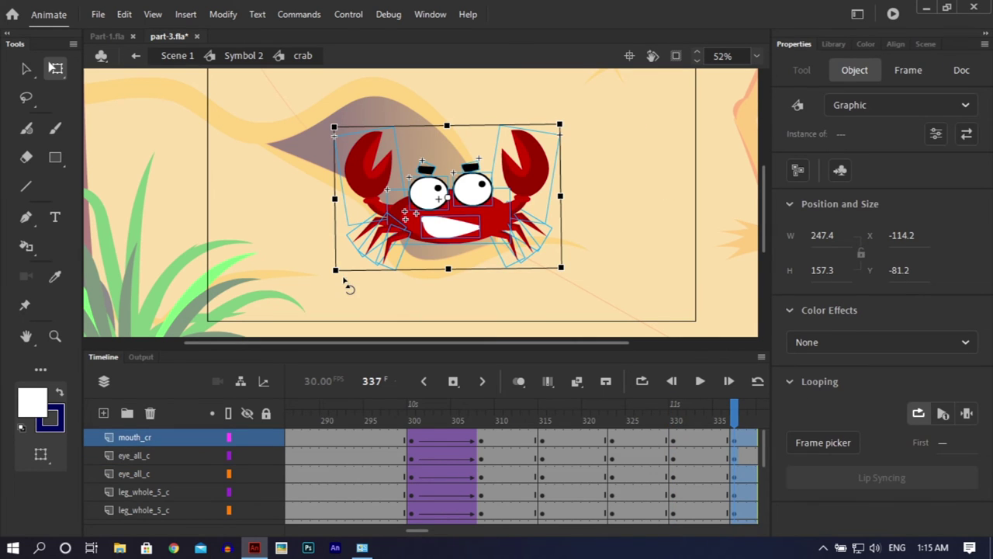
{"action": "left_click_drag", "start_coordinate": [326, 111], "coordinate": [326, 101]}
{"action": "key", "text": "ctrl+z"}
{"action": "key", "text": "ctrl+z"}
{"action": "key", "text": "ctrl+z"}
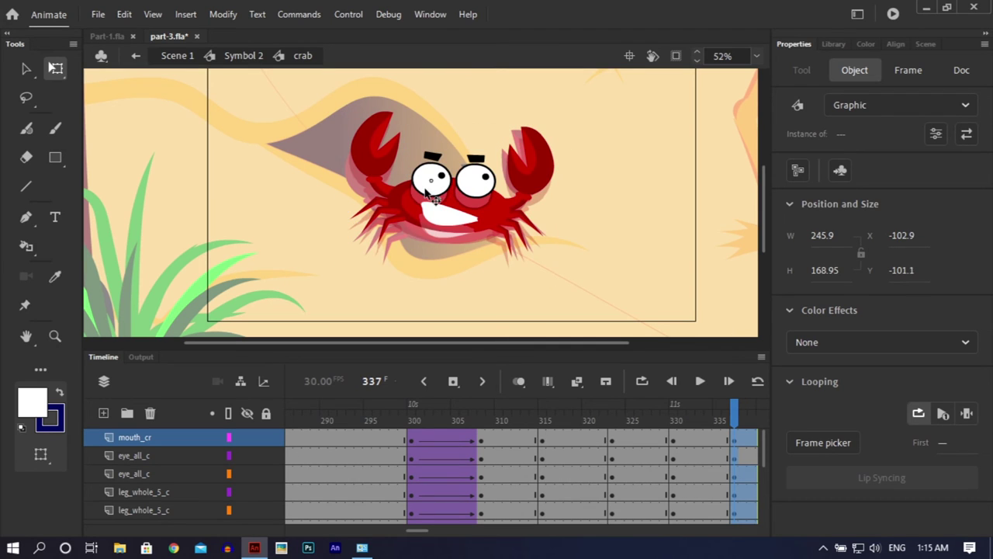
{"action": "key", "text": "ctrl+a"}
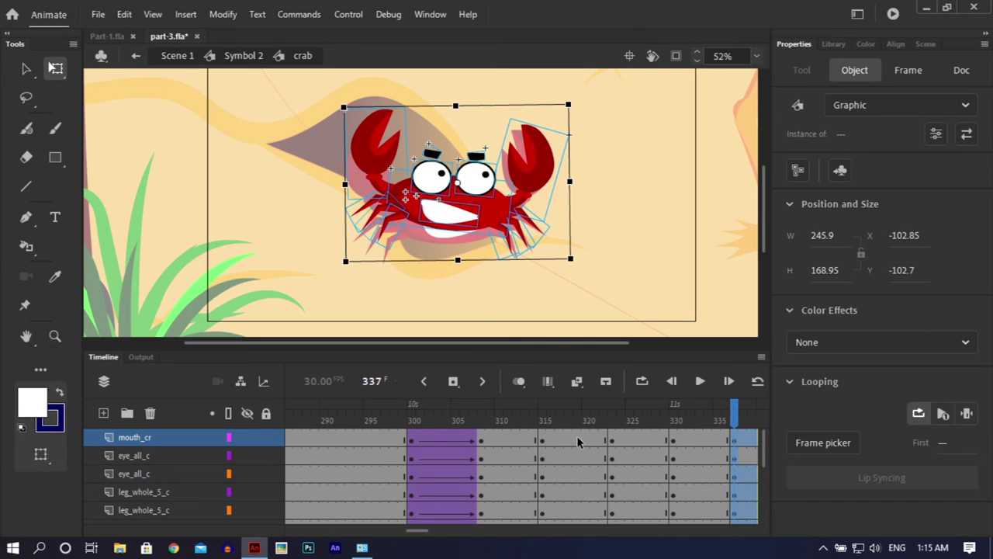
Create classic tweens on all of the crab's layers between the keyframes at frames 315, 323, 330 and 337
{"action": "left_click_drag", "start_coordinate": [577, 442], "coordinate": [709, 521]}
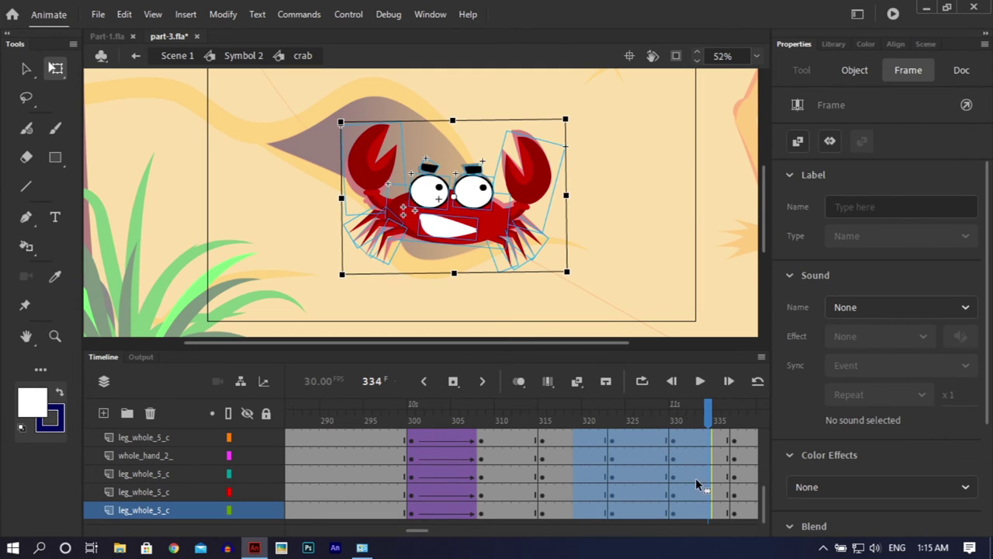
{"action": "right_click", "coordinate": [699, 487]}
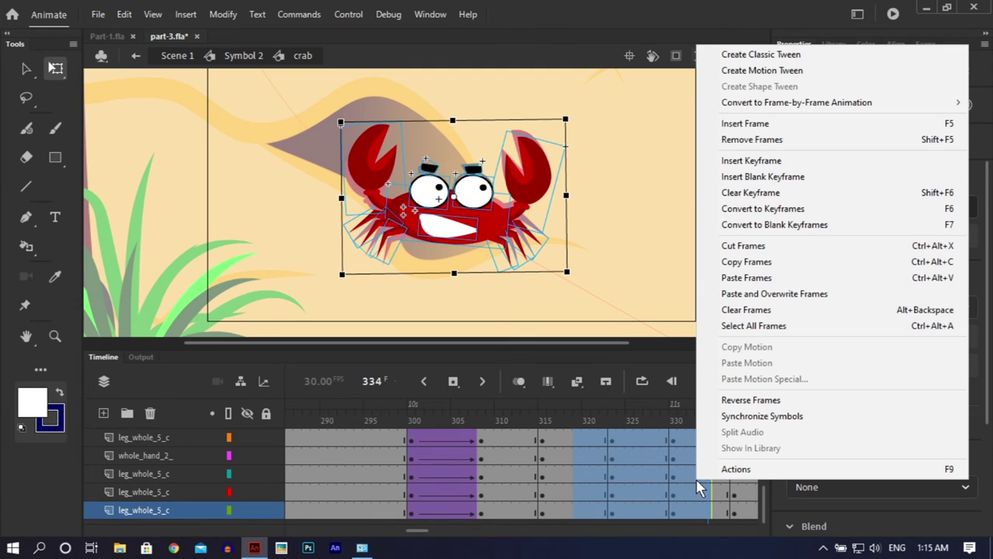
{"action": "left_click", "coordinate": [751, 54]}
Select the whole crab at frame 323 and nudge it up to a Y position of -108.6
{"action": "left_click", "coordinate": [645, 411]}
{"action": "left_click_drag", "start_coordinate": [648, 425], "coordinate": [439, 463]}
{"action": "left_click", "coordinate": [577, 109]}
{"action": "left_click_drag", "start_coordinate": [586, 85], "coordinate": [324, 309]}
{"action": "key", "text": "Up"}
{"action": "key", "text": "Up"}
{"action": "key", "text": "Up"}
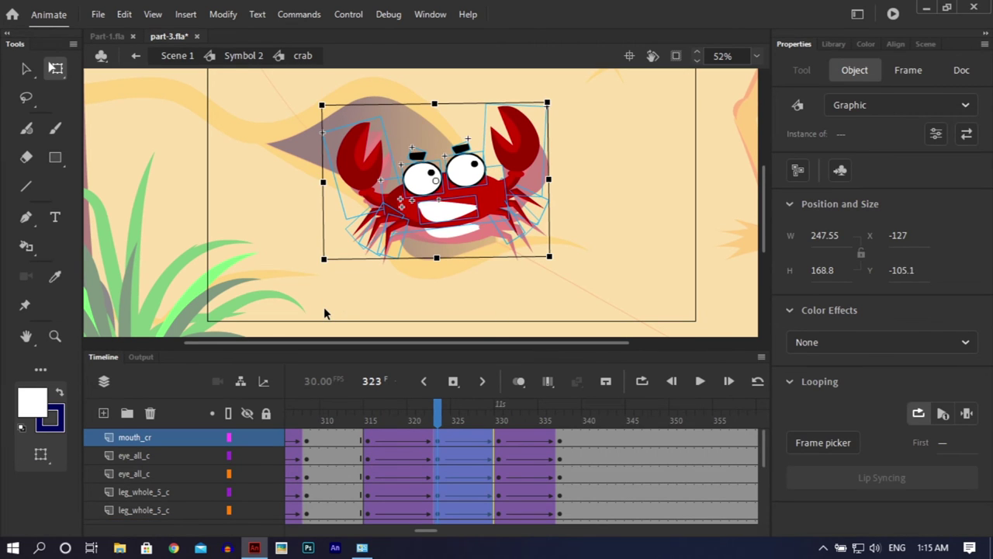
{"action": "key", "text": "Up"}
{"action": "key", "text": "Up"}
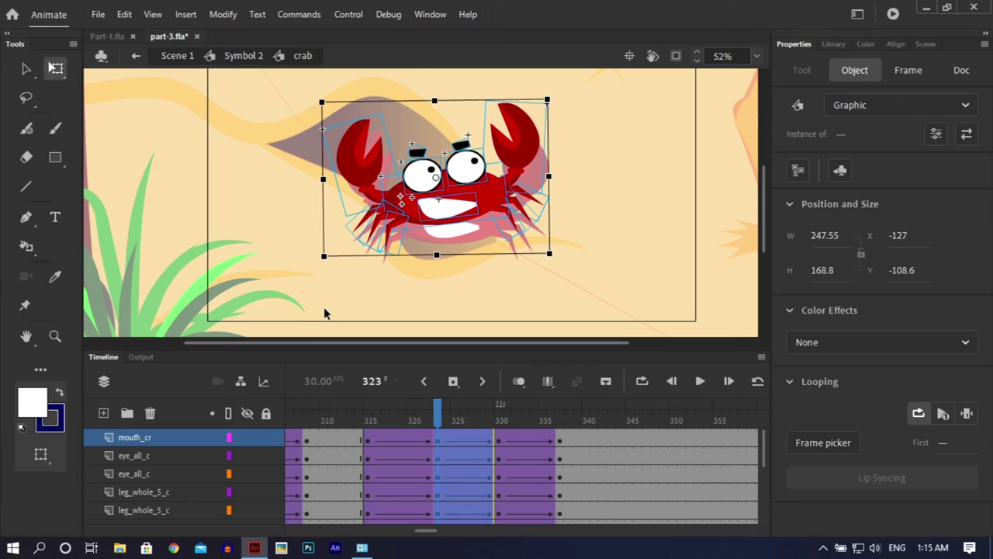
Select the whole crab at frame 337 and nudge it up to a Y position of -114.05
{"action": "left_click", "coordinate": [500, 442]}
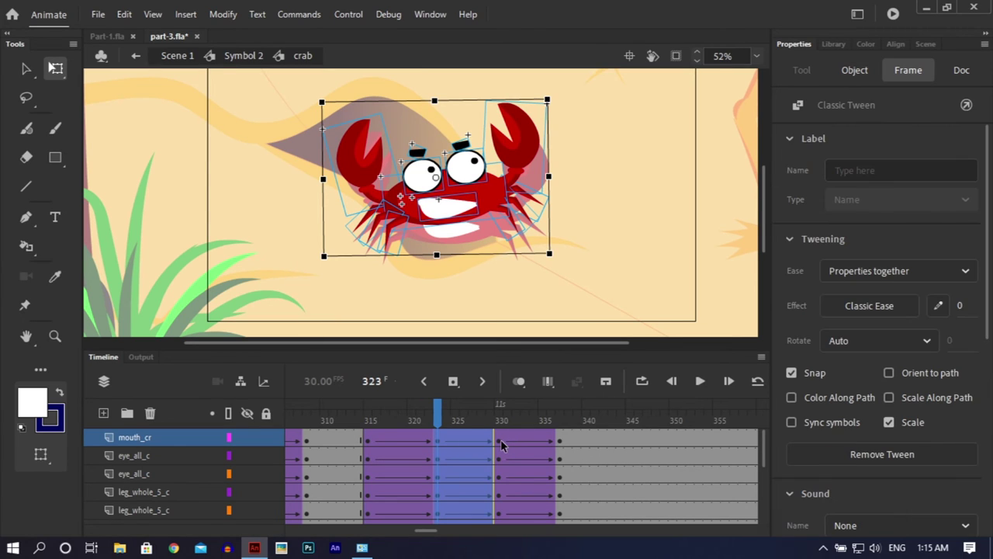
{"action": "left_click", "coordinate": [560, 459]}
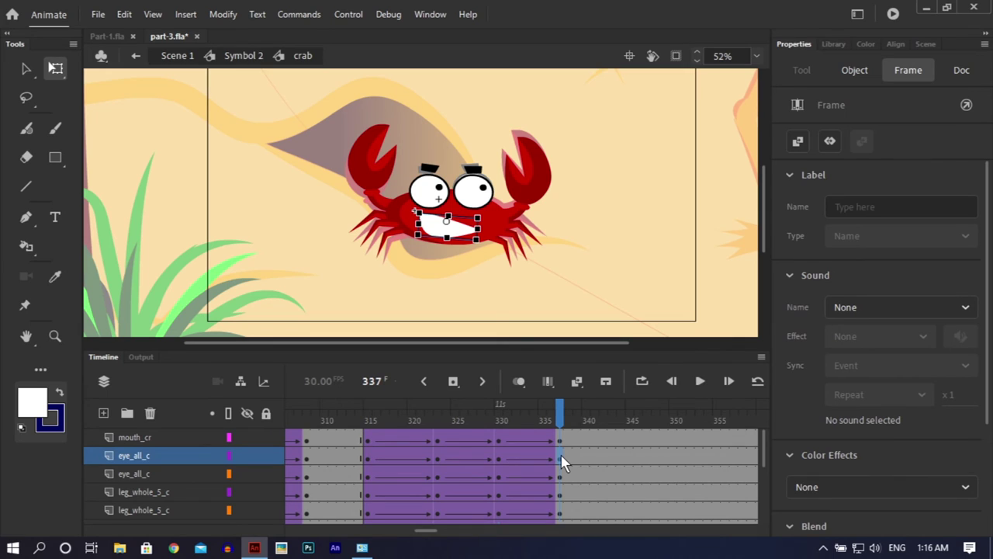
{"action": "key", "text": "ctrl+a"}
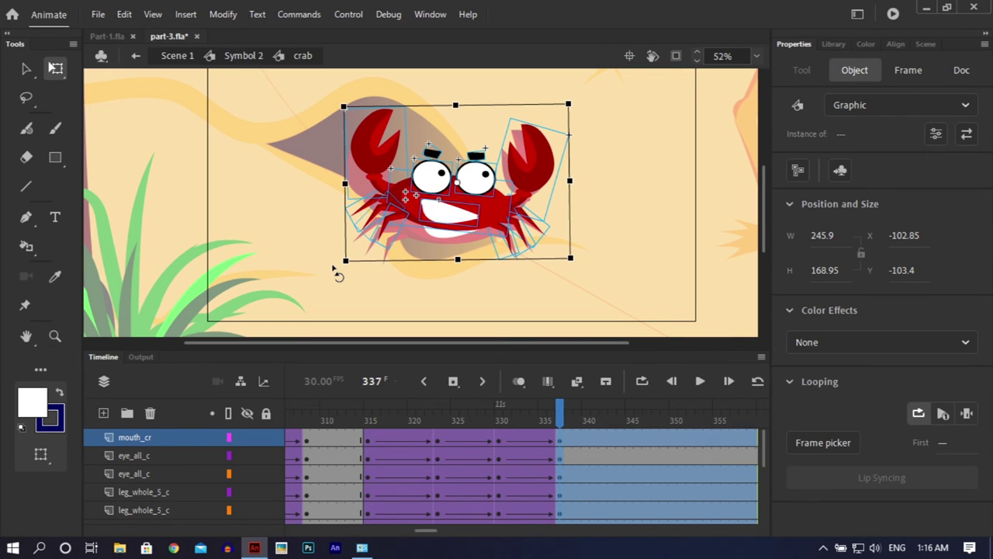
{"action": "key", "text": "Up"}
{"action": "key", "text": "Up"}
{"action": "key", "text": "Up"}
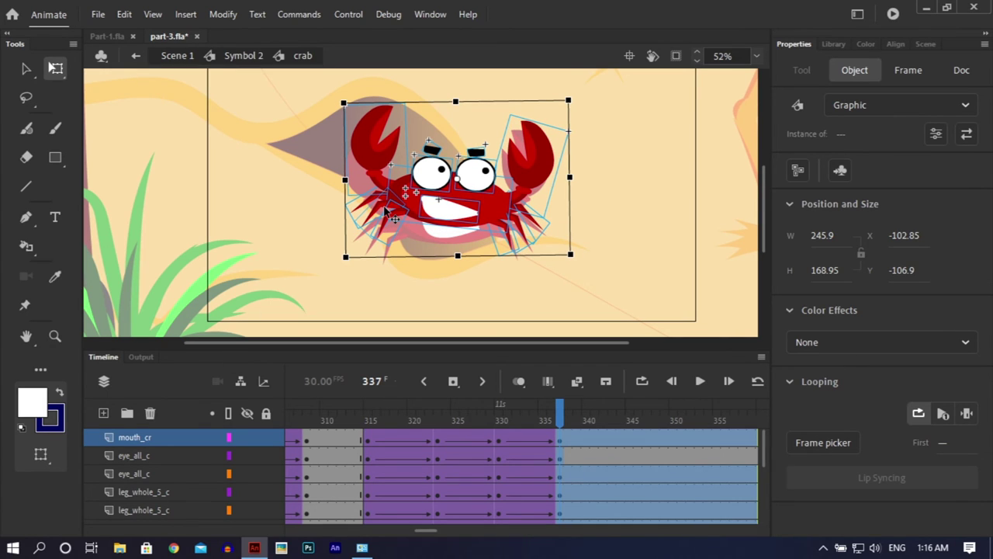
{"action": "key", "text": "Up"}
{"action": "key", "text": "Up"}
{"action": "key", "text": "Up"}
{"action": "key", "text": "Up"}
{"action": "key", "text": "Up"}
{"action": "key", "text": "Up"}
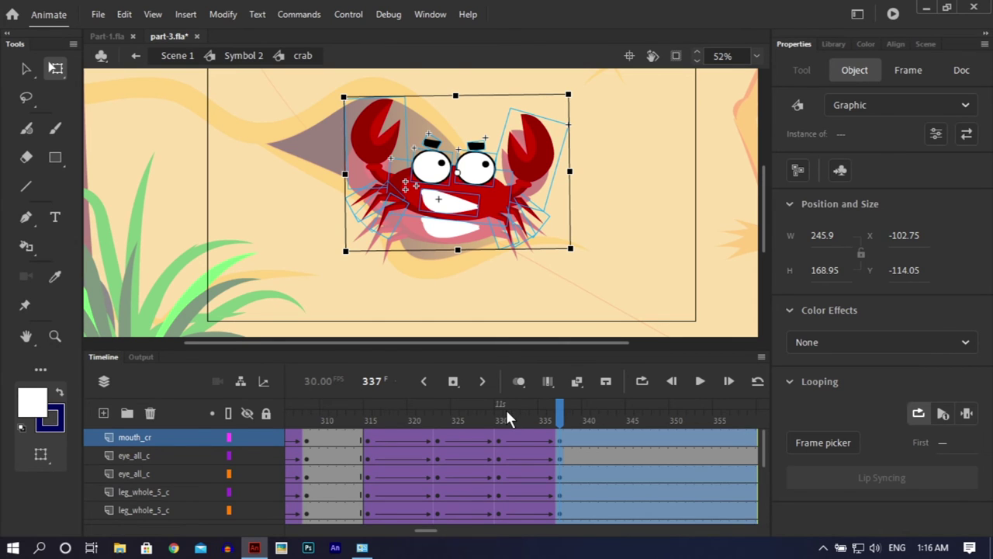
At frame 323, move the whole crab up and to the left, to about X -133.3 and Y -115.05
{"action": "left_click", "coordinate": [508, 419]}
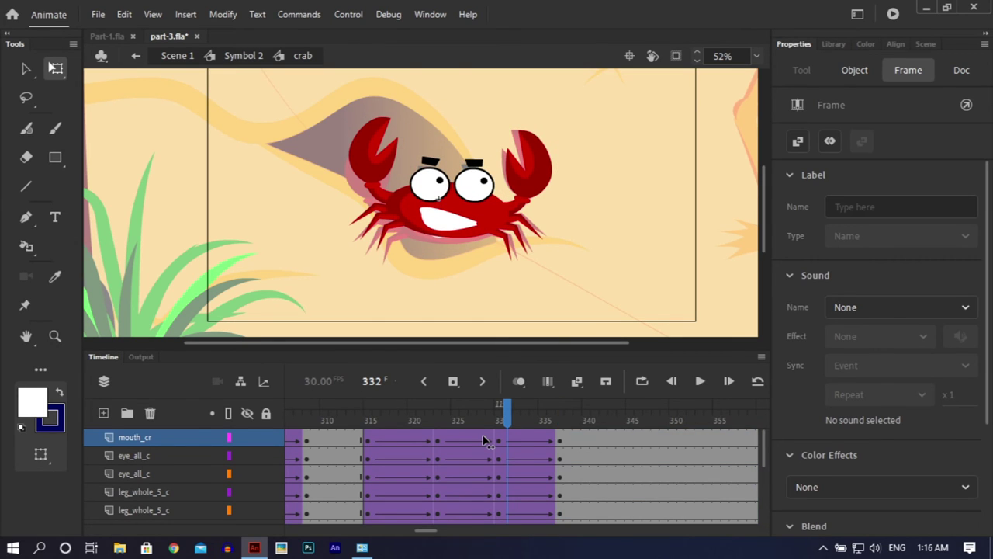
{"action": "left_click", "coordinate": [437, 419]}
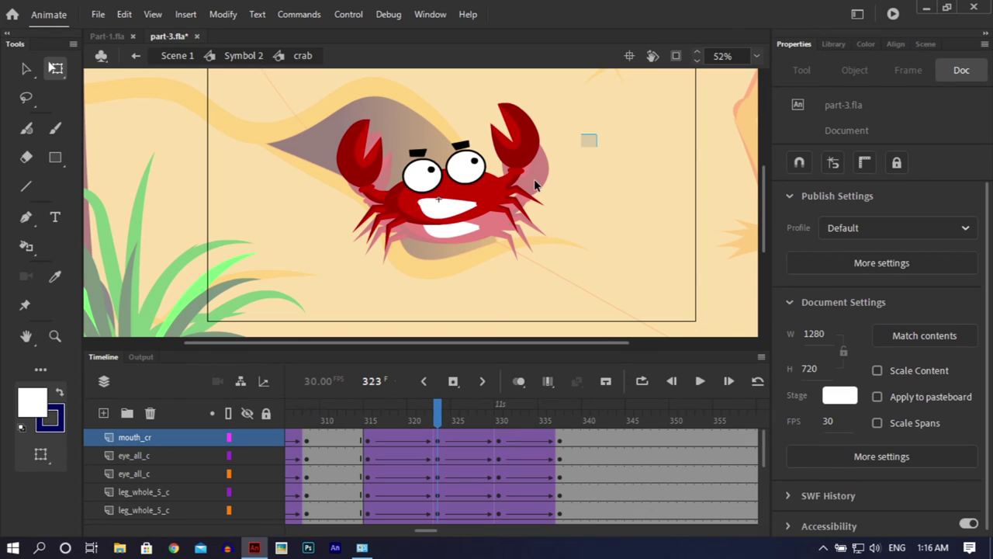
{"action": "key", "text": "ctrl+a"}
{"action": "left_click_drag", "start_coordinate": [466, 180], "coordinate": [461, 174]}
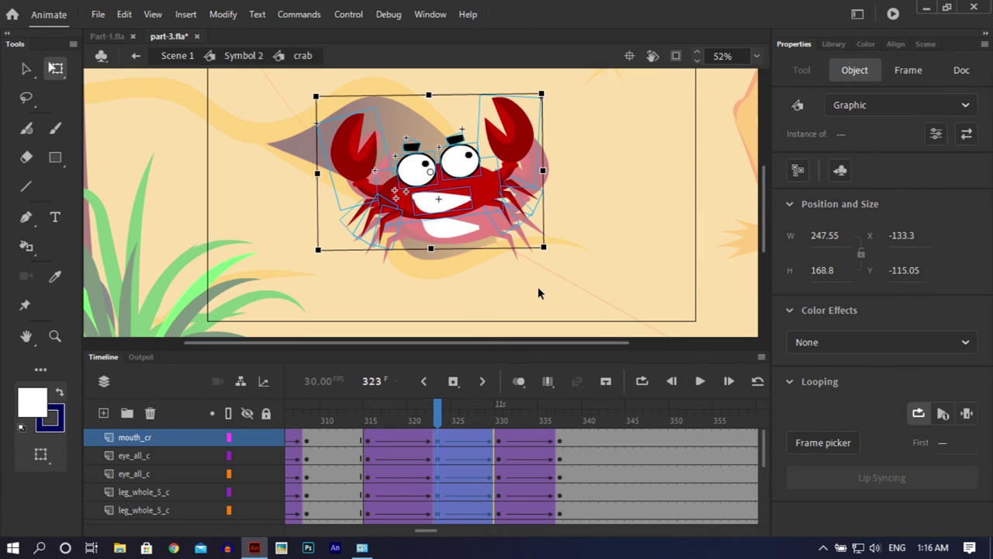
Scrub through the tweened frames to review the crab's hopping motion, and return the playhead to frame 315
{"action": "left_click", "coordinate": [439, 419]}
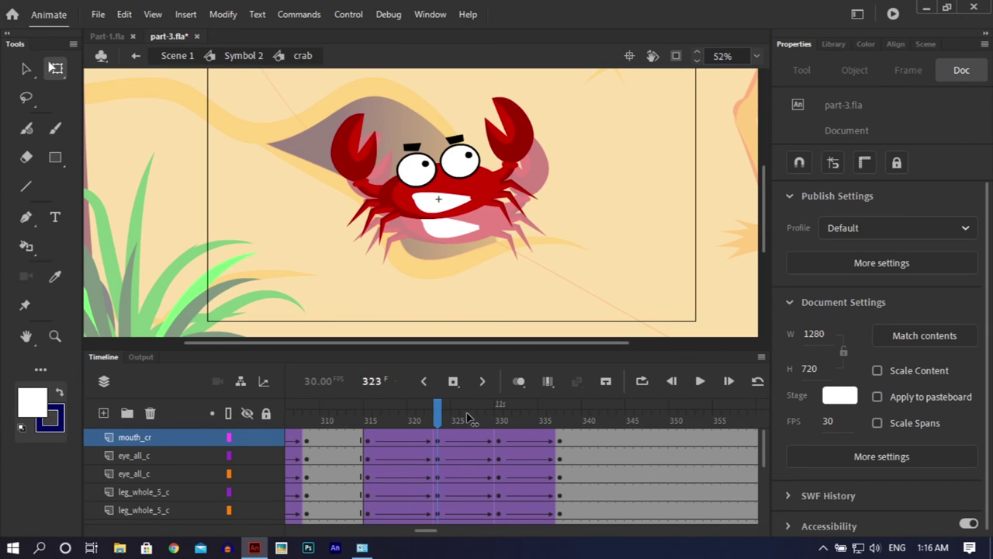
{"action": "left_click", "coordinate": [592, 411]}
{"action": "left_click_drag", "start_coordinate": [583, 408], "coordinate": [375, 410]}
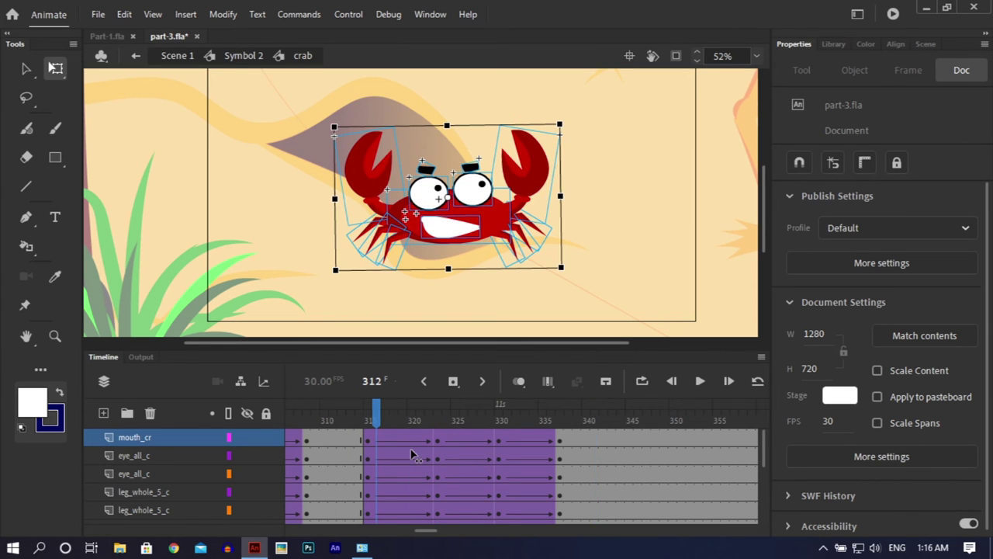
{"action": "left_click", "coordinate": [370, 440]}
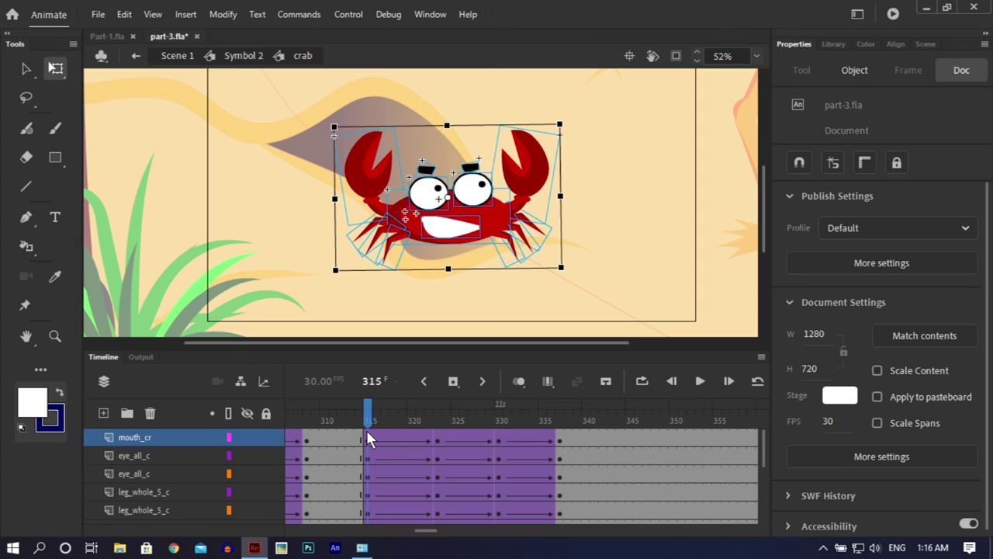
Copy the frame 315 keyframes of all the crab's layers to frame 345
{"action": "left_click", "coordinate": [368, 471]}
{"action": "scroll", "coordinate": [367, 471], "scroll_direction": "down", "scroll_amount": 5}
{"action": "scroll", "coordinate": [368, 481], "scroll_direction": "down", "scroll_amount": 1}
{"action": "left_click", "coordinate": [367, 510]}
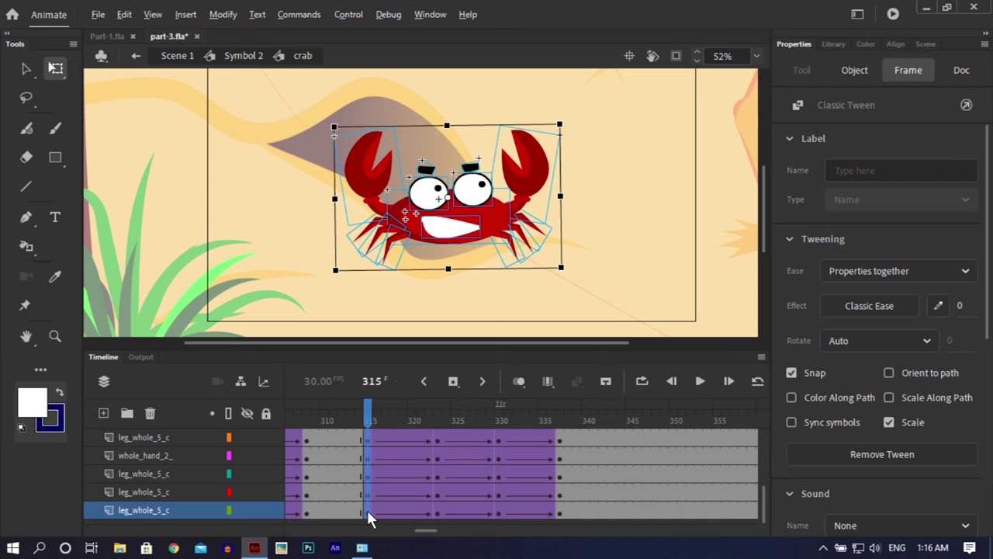
{"action": "key", "text": "F5"}
Remove the classic tween from the frames following 345 on all the crab's layers
{"action": "left_click", "coordinate": [640, 475]}
{"action": "right_click", "coordinate": [640, 475]}
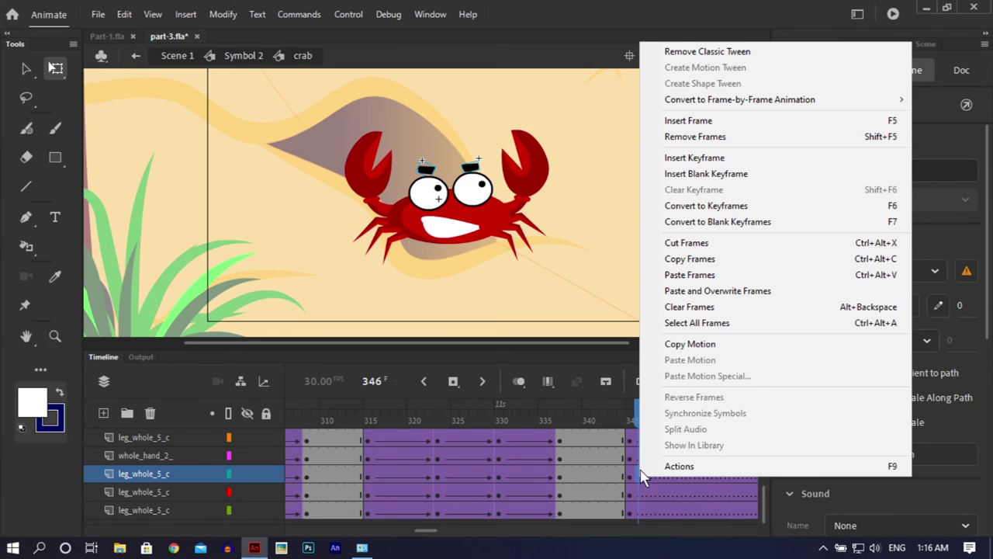
{"action": "left_click", "coordinate": [633, 513]}
{"action": "left_click_drag", "start_coordinate": [633, 513], "coordinate": [701, 285]}
{"action": "right_click", "coordinate": [661, 497]}
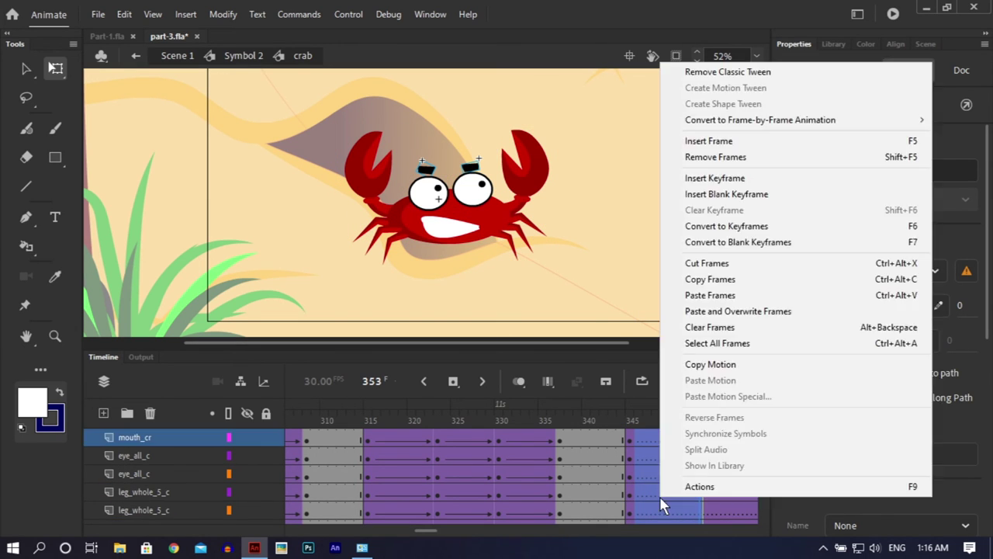
{"action": "left_click", "coordinate": [729, 72]}
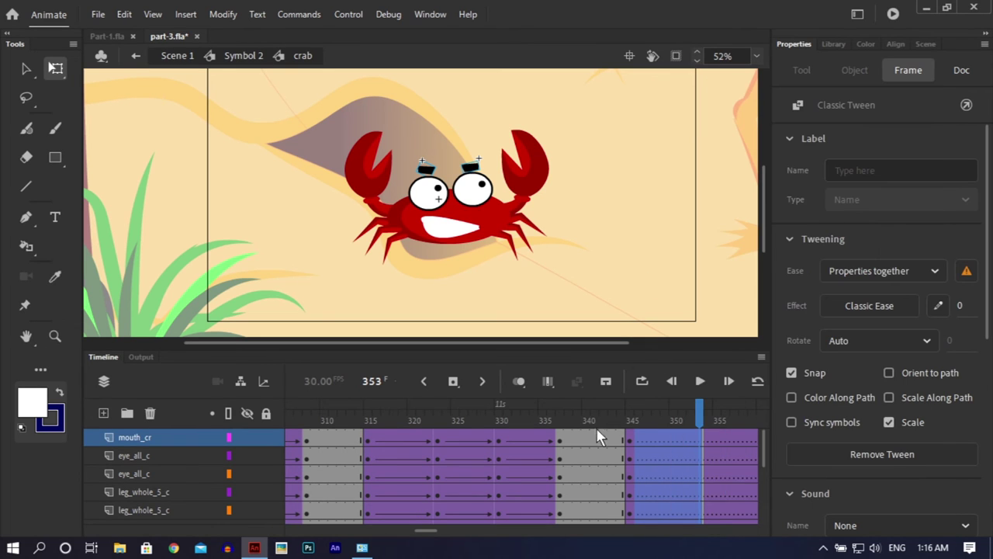
Create a classic tween between frames 337 and 345 on all layers, and scrub back through the motion
{"action": "left_click_drag", "start_coordinate": [593, 440], "coordinate": [574, 489]}
{"action": "right_click", "coordinate": [574, 489]}
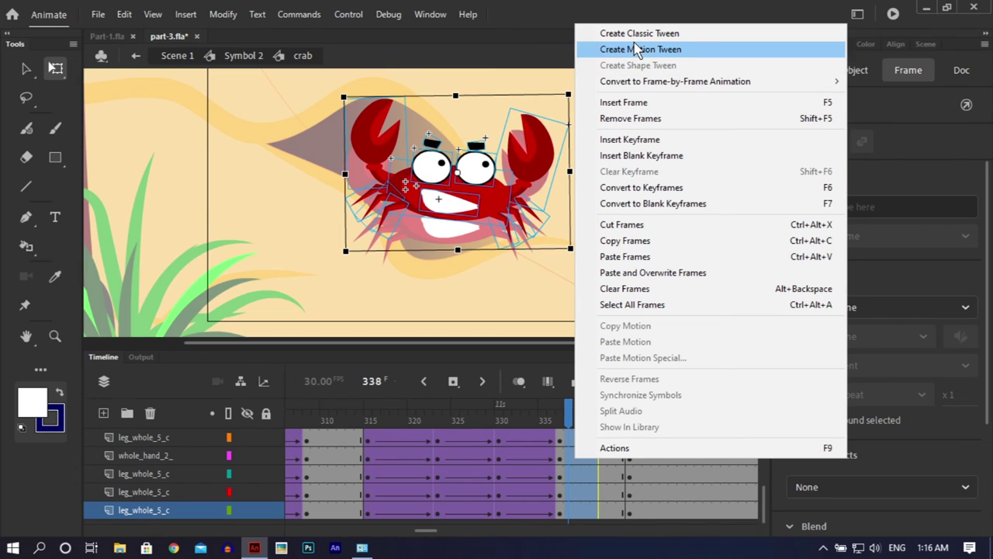
{"action": "left_click", "coordinate": [637, 34]}
{"action": "left_click", "coordinate": [568, 417]}
{"action": "left_click_drag", "start_coordinate": [568, 417], "coordinate": [332, 415]}
At frame 323, rotate the crab's left claw outward and its right claw inward toward the eyes
{"action": "left_click_drag", "start_coordinate": [369, 442], "coordinate": [436, 425]}
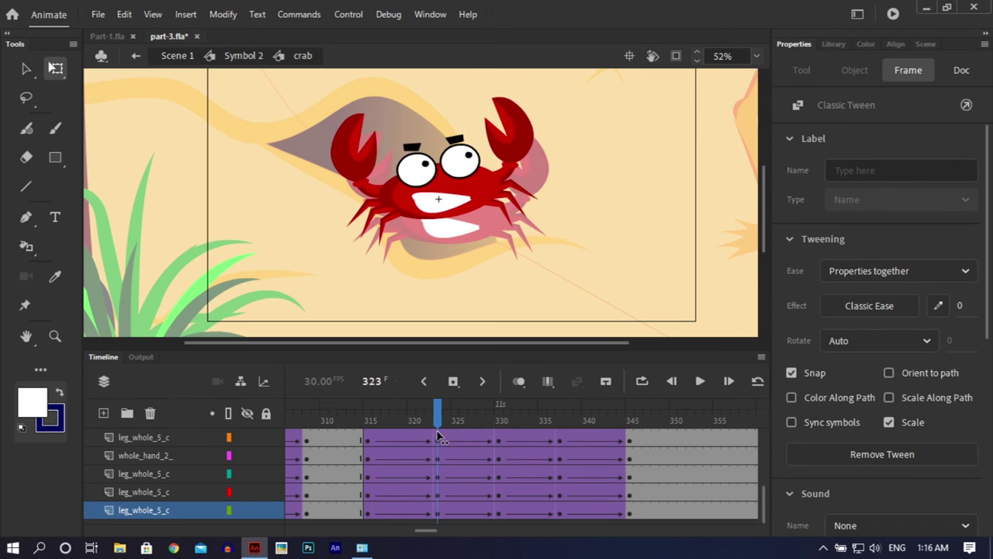
{"action": "left_click", "coordinate": [371, 154]}
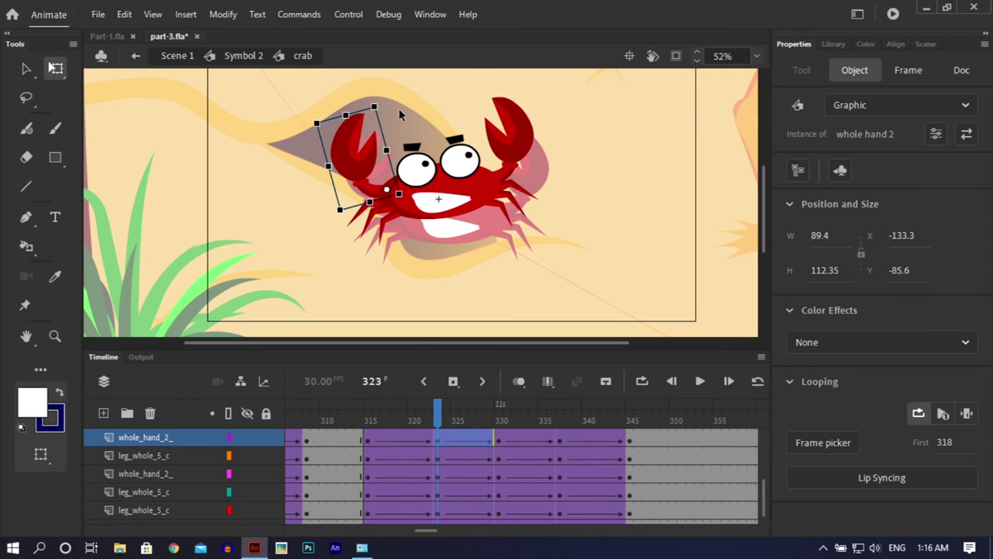
{"action": "left_click_drag", "start_coordinate": [387, 108], "coordinate": [347, 104]}
{"action": "left_click", "coordinate": [512, 127]}
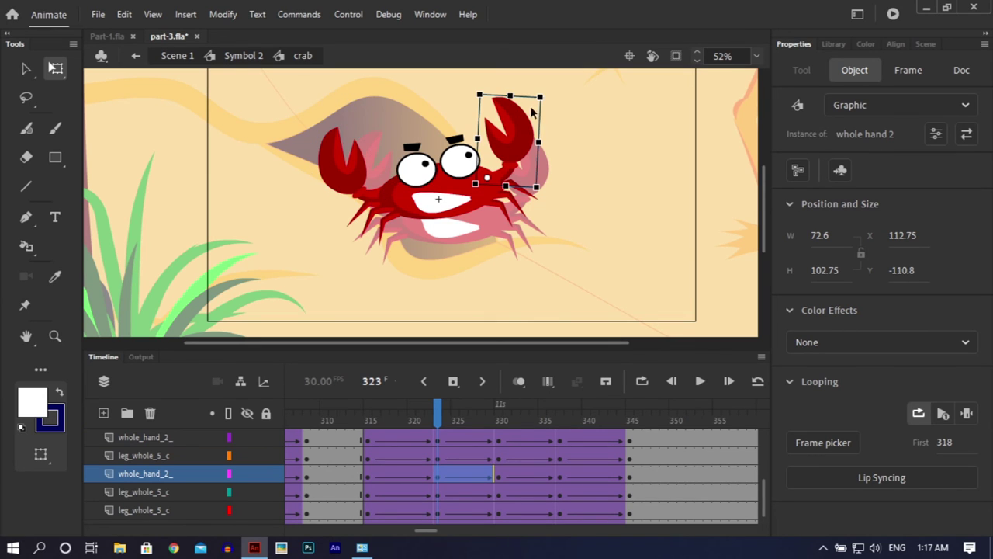
{"action": "left_click_drag", "start_coordinate": [538, 87], "coordinate": [502, 93]}
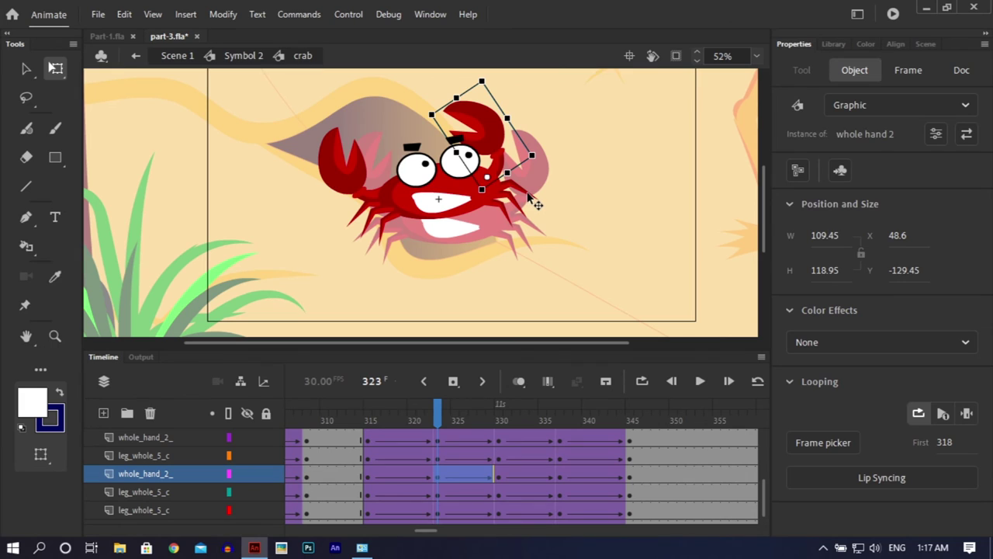
At frame 323, rotate the crab's three right legs upward so they spread outward
{"action": "left_click", "coordinate": [529, 194]}
{"action": "left_click_drag", "start_coordinate": [547, 190], "coordinate": [532, 154]}
{"action": "left_click_drag", "start_coordinate": [525, 212], "coordinate": [537, 177]}
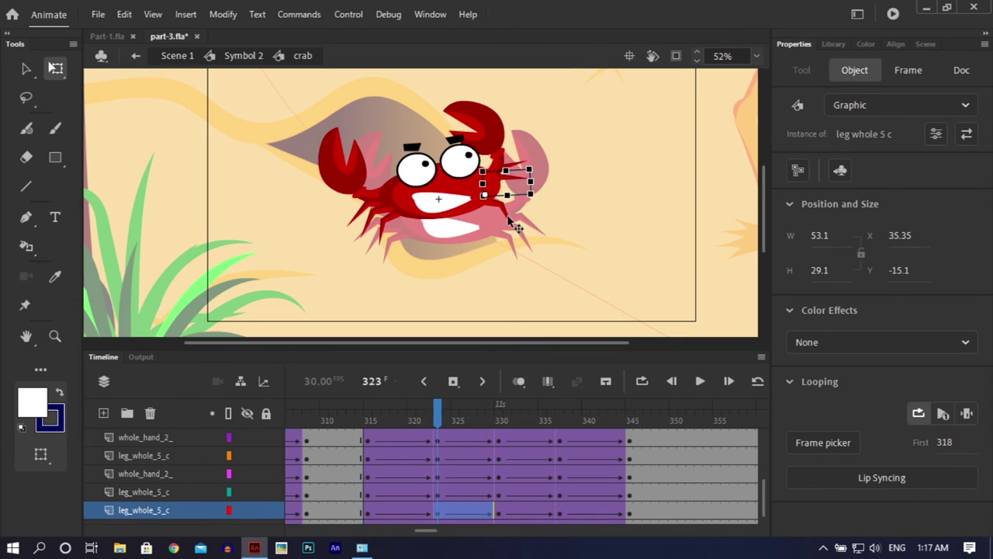
{"action": "left_click", "coordinate": [511, 223]}
{"action": "left_click_drag", "start_coordinate": [528, 225], "coordinate": [550, 189]}
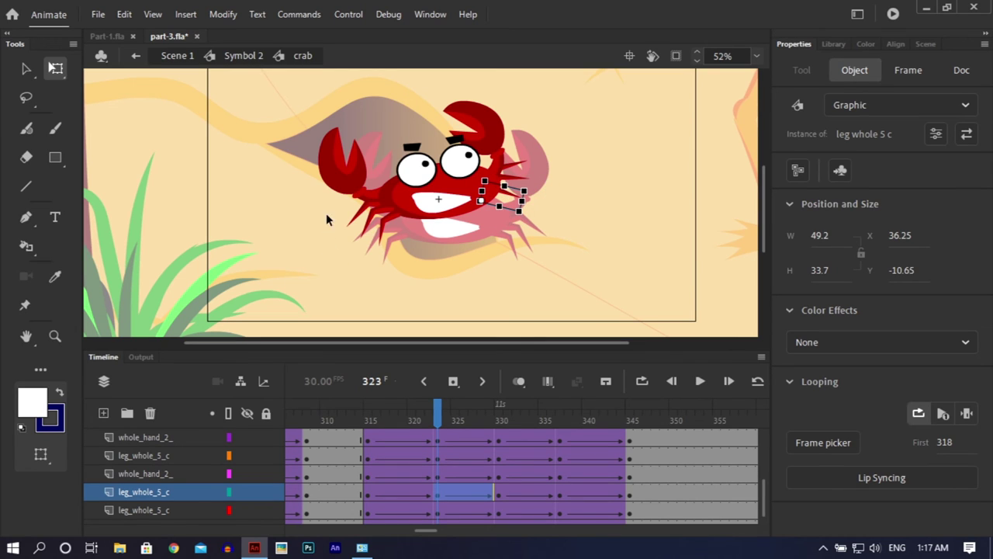
At frame 323, rotate the two lower left legs outward and swing the outermost left leg downward
{"action": "left_click", "coordinate": [380, 240]}
{"action": "left_click_drag", "start_coordinate": [390, 268], "coordinate": [372, 236]}
{"action": "left_click", "coordinate": [366, 238]}
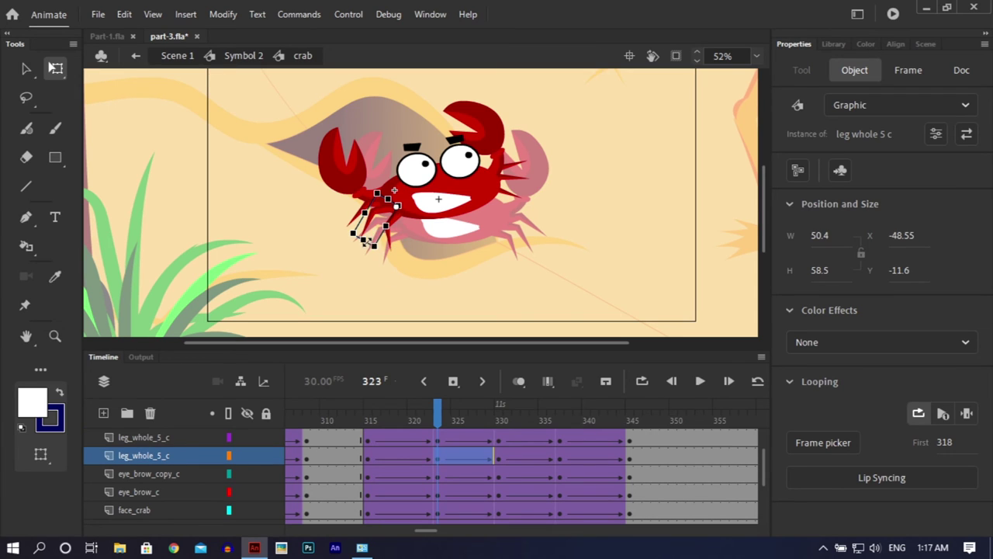
{"action": "left_click_drag", "start_coordinate": [378, 265], "coordinate": [342, 223]}
{"action": "left_click", "coordinate": [358, 226]}
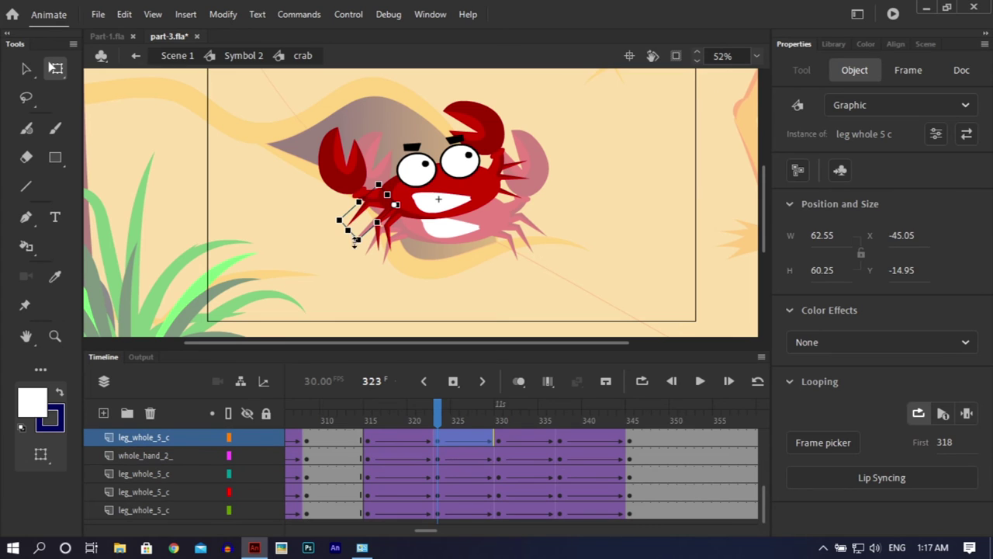
{"action": "left_click_drag", "start_coordinate": [360, 256], "coordinate": [371, 258]}
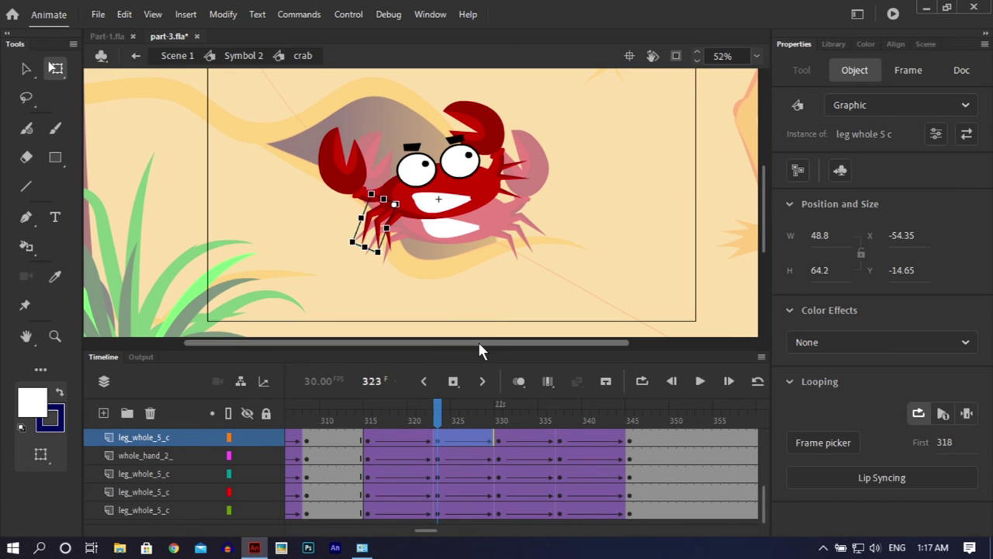
At frame 323, rotate the outermost left leg back outward to widen its spread
{"action": "mouse_move", "coordinate": [442, 402]}
{"action": "left_mouse_down"}
{"action": "mouse_move", "coordinate": [353, 403]}
{"action": "mouse_move", "coordinate": [438, 405]}
{"action": "left_mouse_up"}
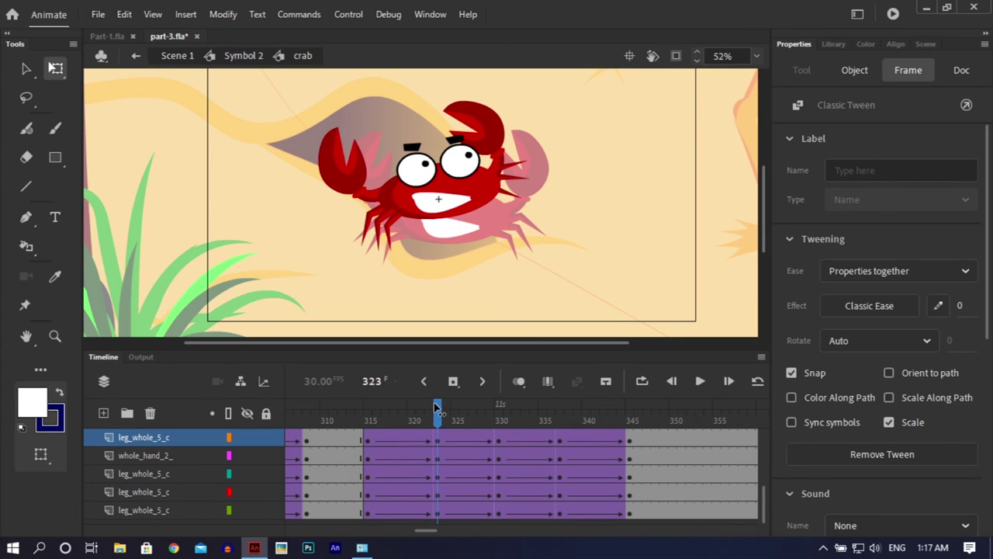
{"action": "left_click", "coordinate": [349, 259]}
{"action": "left_click", "coordinate": [374, 229]}
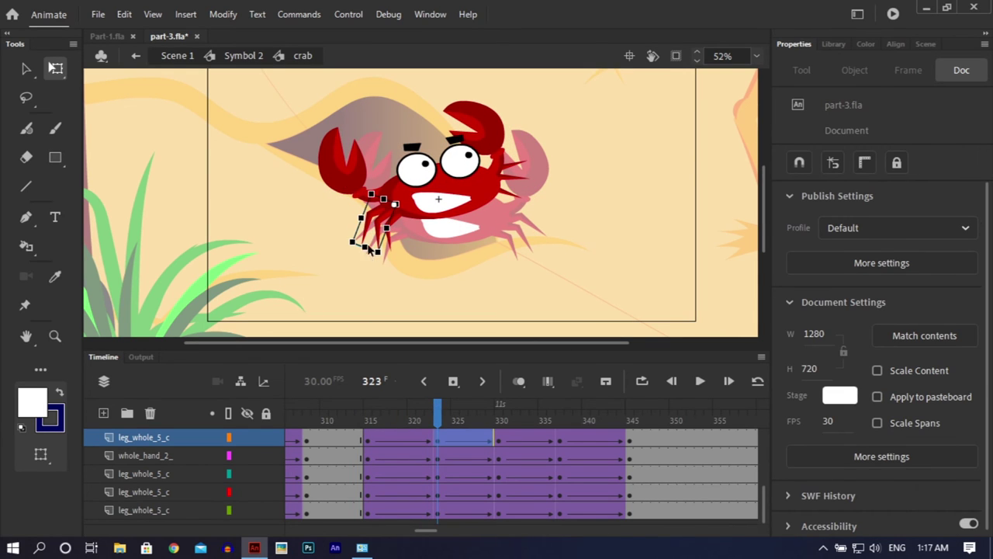
{"action": "left_click_drag", "start_coordinate": [380, 269], "coordinate": [363, 247]}
At frame 323, tilt the mouth counterclockwise and move both eyes with their eyebrows up and left to about X -53.8, Y -75.7
{"action": "left_click", "coordinate": [457, 203]}
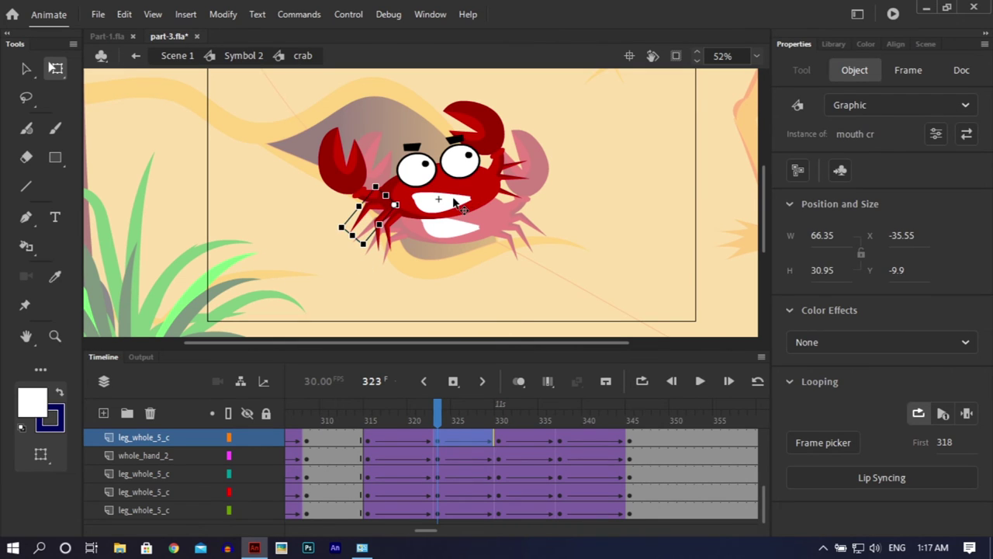
{"action": "left_click_drag", "start_coordinate": [485, 196], "coordinate": [438, 199]}
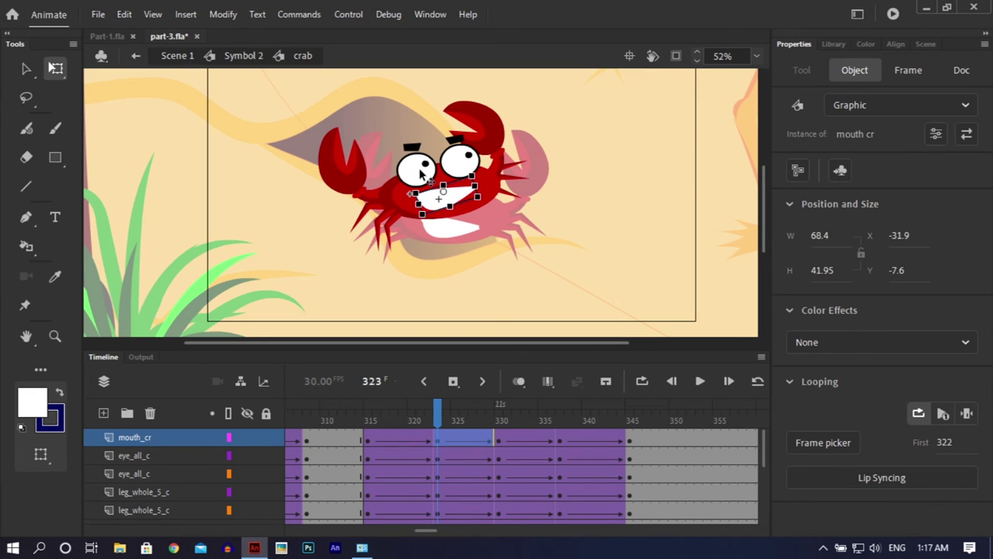
{"action": "left_click", "coordinate": [421, 174]}
{"action": "left_click", "coordinate": [412, 146], "text": "shift"}
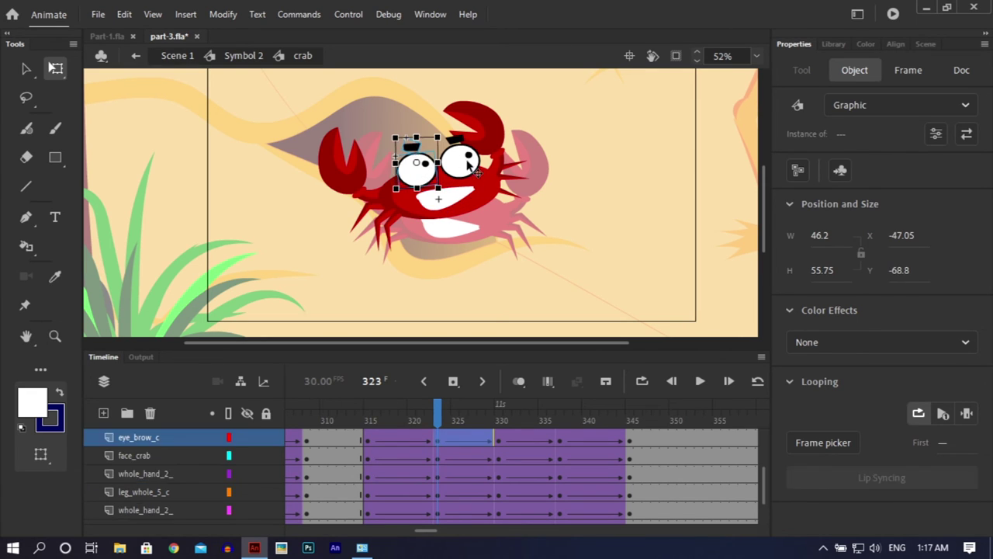
{"action": "left_click", "coordinate": [467, 161], "text": "shift"}
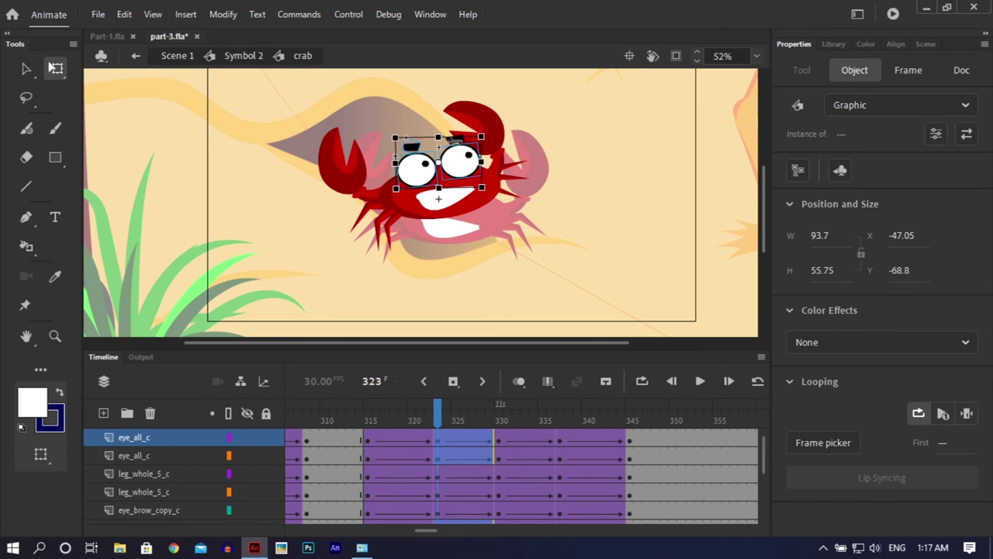
{"action": "scroll", "coordinate": [449, 121], "scroll_direction": "up", "scroll_amount": 3}
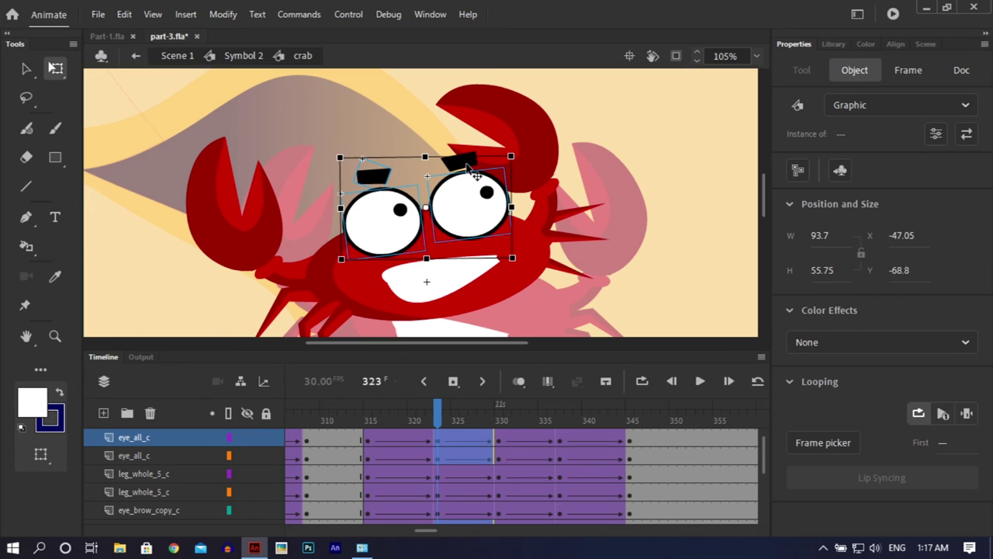
{"action": "left_click", "coordinate": [475, 172]}
{"action": "left_click_drag", "start_coordinate": [470, 200], "coordinate": [454, 191]}
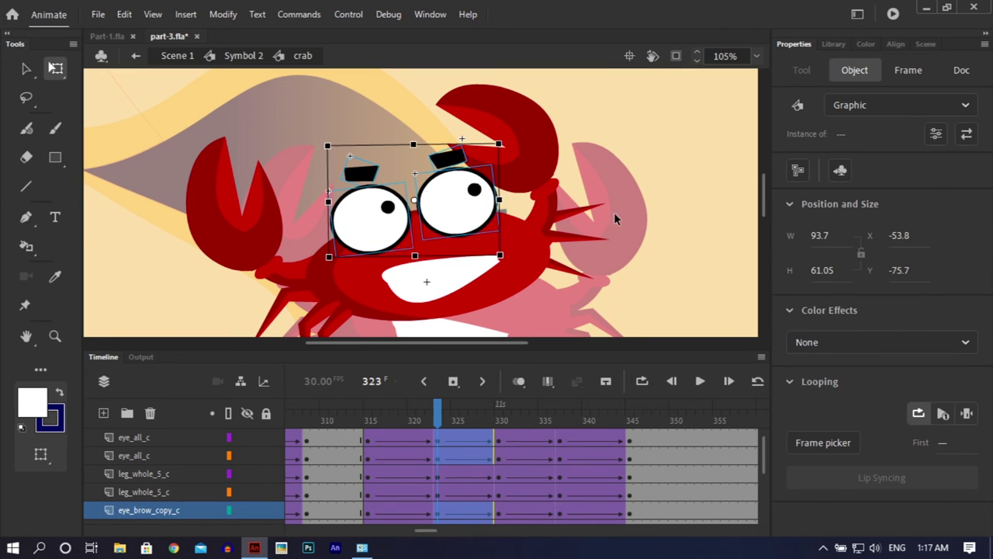
{"action": "left_click", "coordinate": [675, 243]}
At frame 330, rotate the crab's right claw outward and its left claw inward toward the eyes
{"action": "left_click_drag", "start_coordinate": [439, 415], "coordinate": [497, 424]}
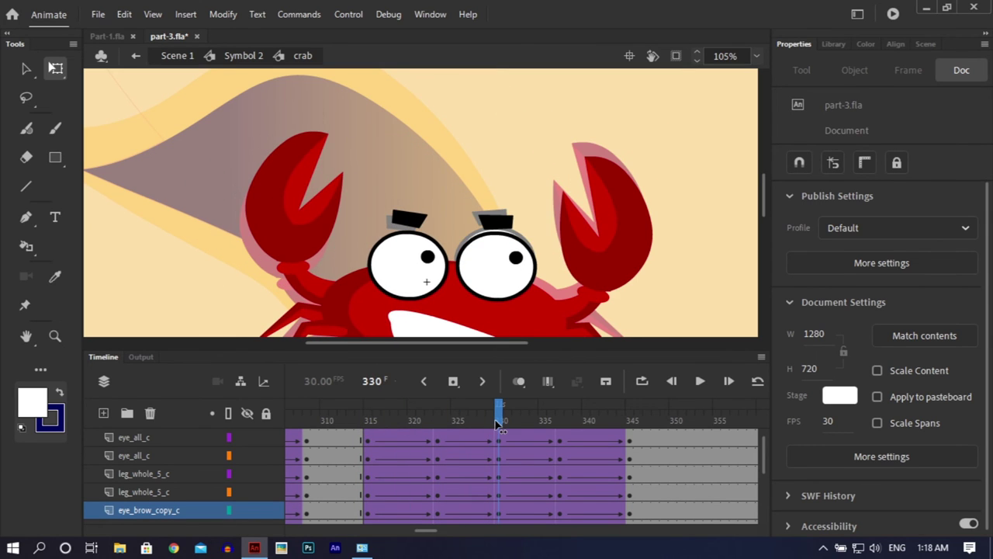
{"action": "left_click_drag", "start_coordinate": [759, 204], "coordinate": [759, 227]}
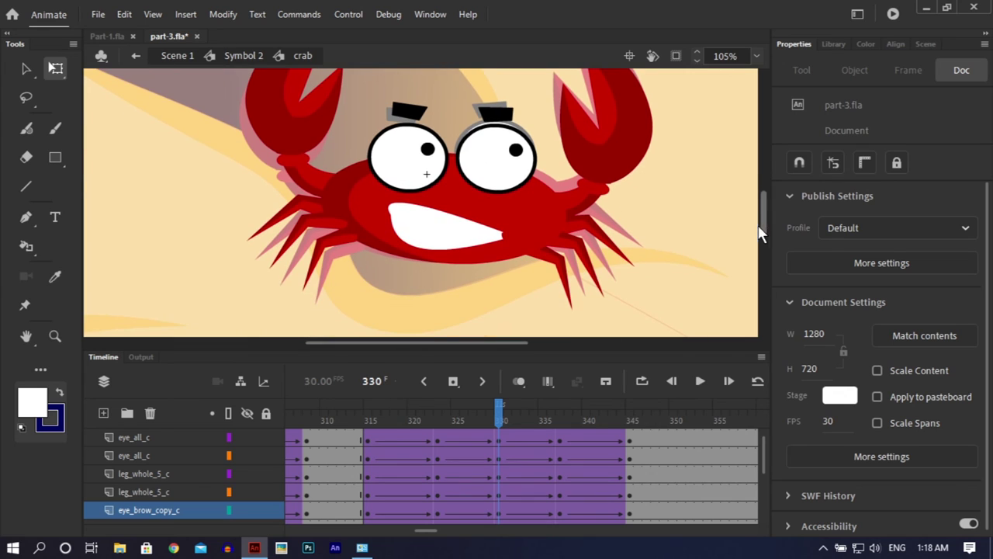
{"action": "left_click", "coordinate": [623, 140]}
{"action": "left_click_drag", "start_coordinate": [687, 85], "coordinate": [732, 137]}
{"action": "left_click", "coordinate": [308, 116]}
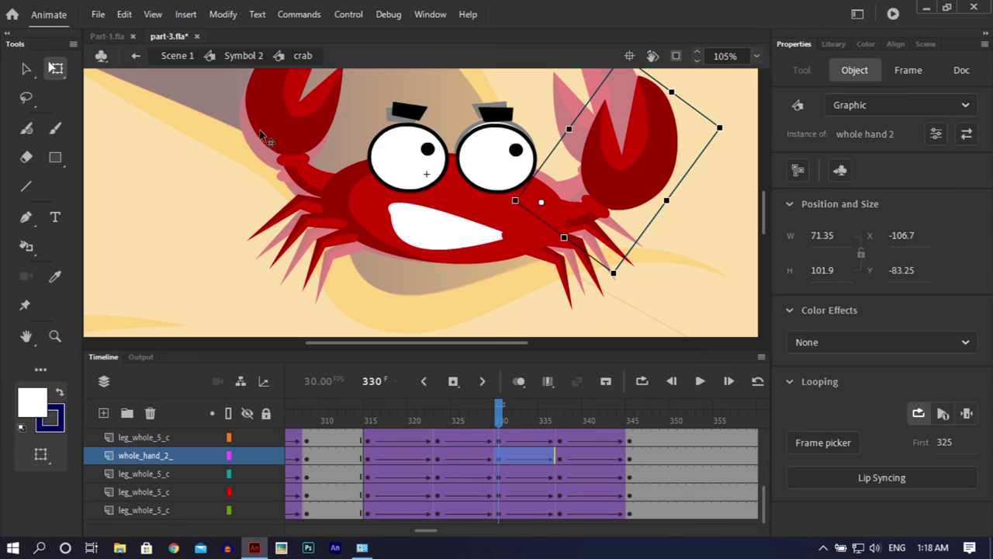
{"action": "left_click_drag", "start_coordinate": [237, 211], "coordinate": [206, 137]}
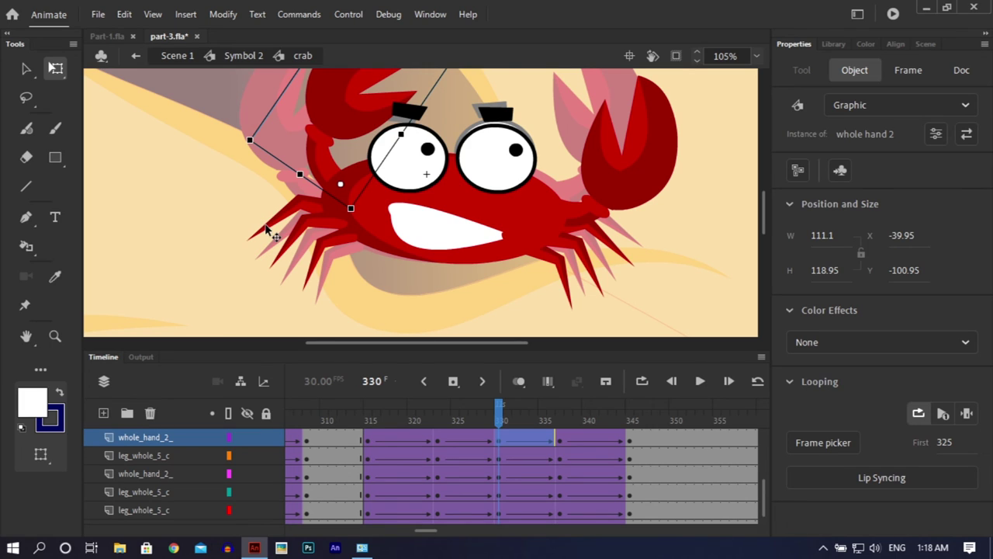
At frame 330, rotate the crab's three left legs upward and outward
{"action": "left_click", "coordinate": [266, 226]}
{"action": "left_click_drag", "start_coordinate": [236, 223], "coordinate": [247, 166]}
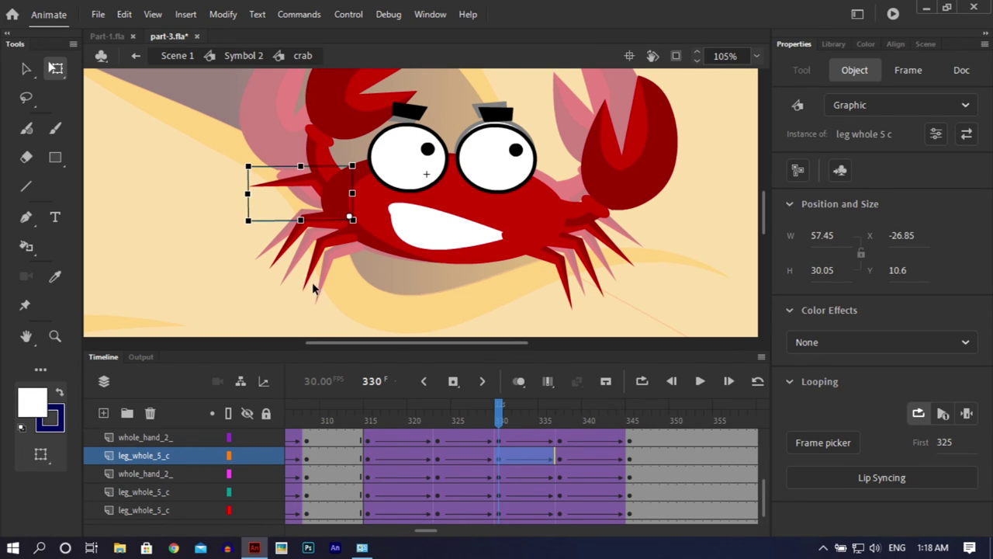
{"action": "left_click", "coordinate": [256, 252]}
{"action": "left_click_drag", "start_coordinate": [253, 256], "coordinate": [249, 208]}
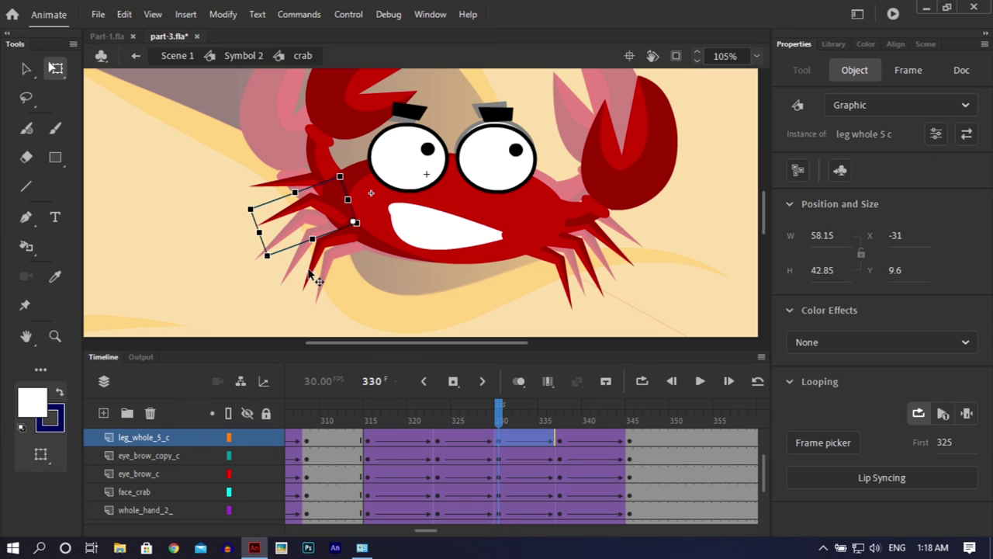
{"action": "left_click", "coordinate": [311, 274]}
{"action": "left_click_drag", "start_coordinate": [276, 281], "coordinate": [280, 271]}
At frame 330, rotate the crab's three right legs downward toward the body
{"action": "left_click", "coordinate": [578, 293]}
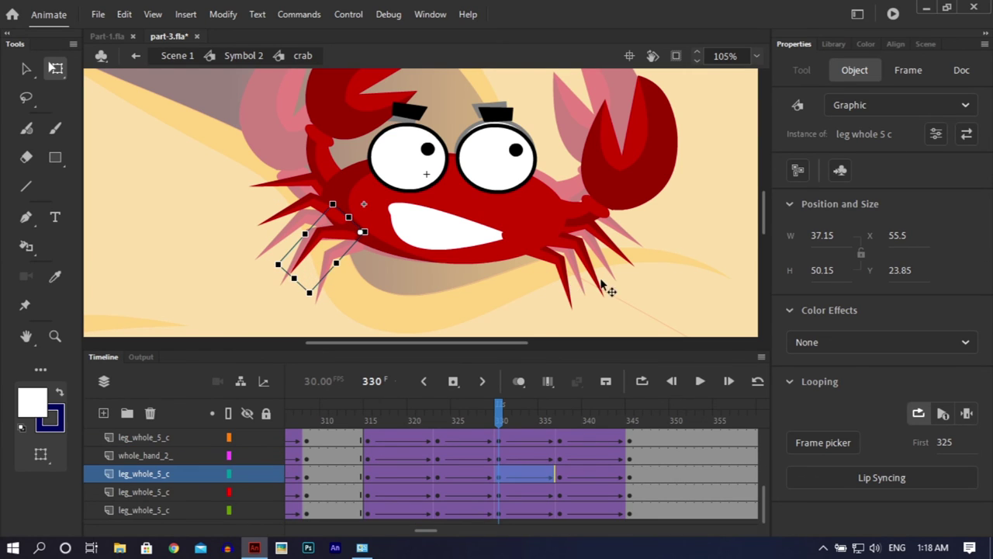
{"action": "left_click_drag", "start_coordinate": [595, 307], "coordinate": [568, 326]}
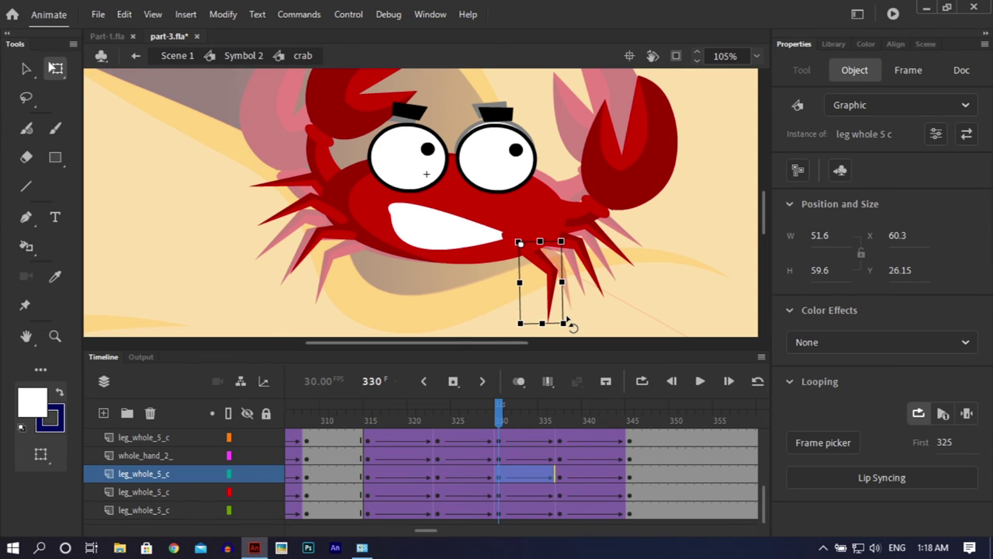
{"action": "left_click", "coordinate": [601, 291]}
{"action": "left_click_drag", "start_coordinate": [627, 286], "coordinate": [613, 315]}
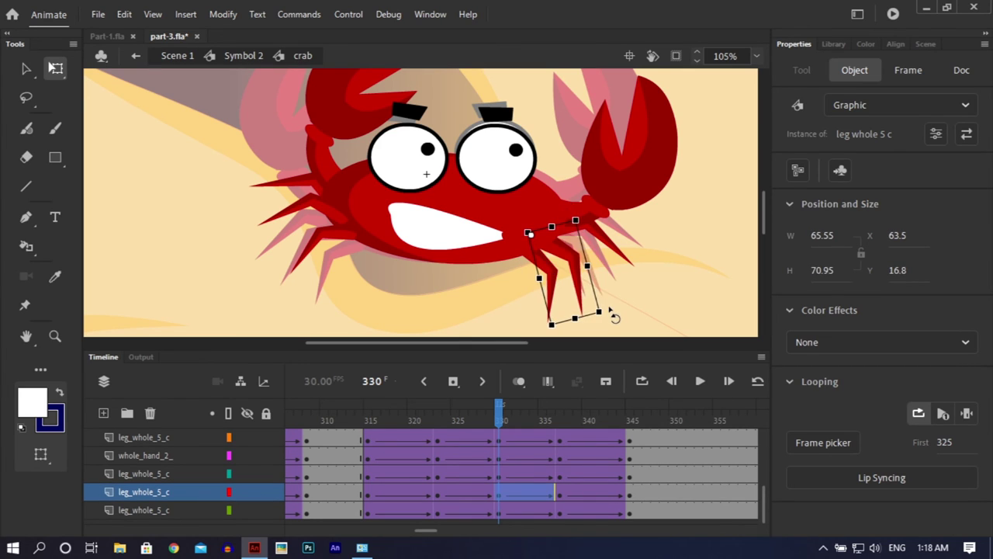
{"action": "left_click", "coordinate": [623, 252]}
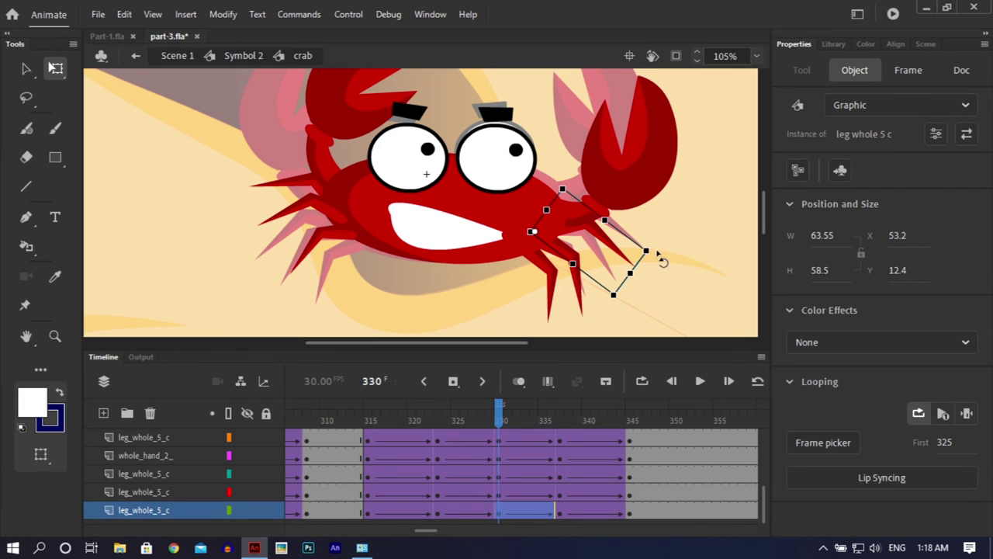
{"action": "left_click_drag", "start_coordinate": [656, 253], "coordinate": [661, 295]}
At frame 330, move the mouth to X -20.4, Y 12.3, shift both eyes and eyebrows right and down, and rotate the eye group slightly clockwise
{"action": "left_click", "coordinate": [439, 228]}
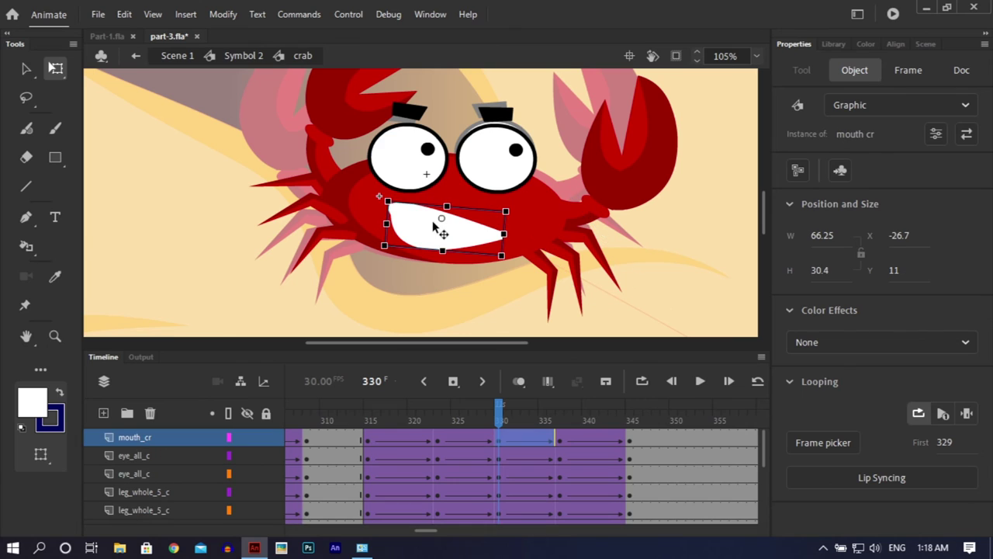
{"action": "left_click_drag", "start_coordinate": [421, 219], "coordinate": [440, 222]}
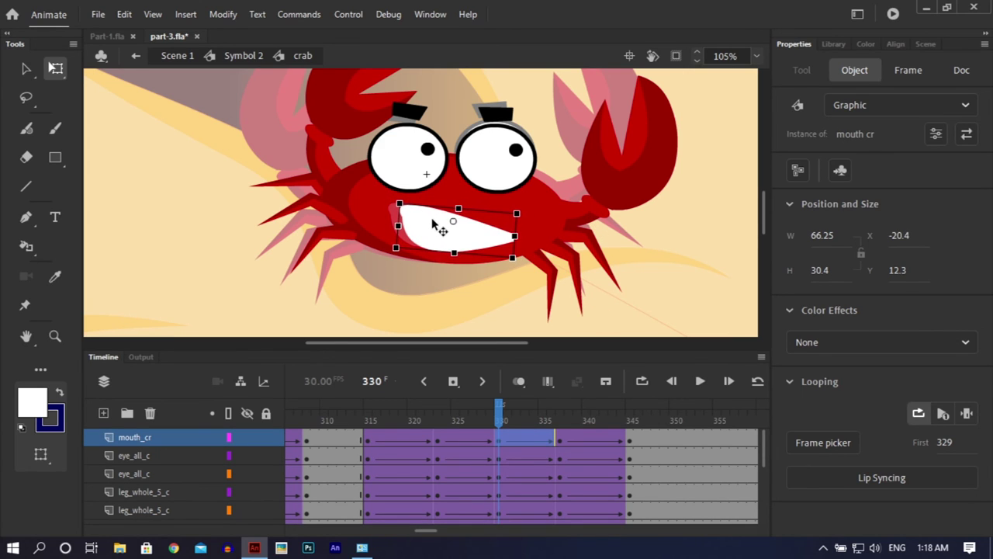
{"action": "left_click", "coordinate": [478, 158]}
{"action": "left_click", "coordinate": [408, 175], "text": "shift"}
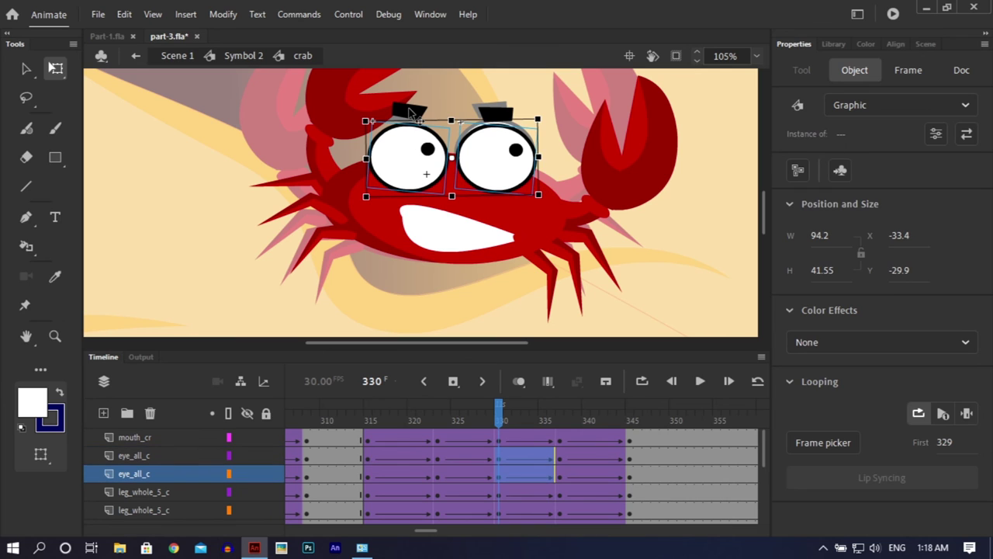
{"action": "left_click", "coordinate": [500, 116], "text": "shift"}
{"action": "left_click_drag", "start_coordinate": [500, 116], "coordinate": [515, 120]}
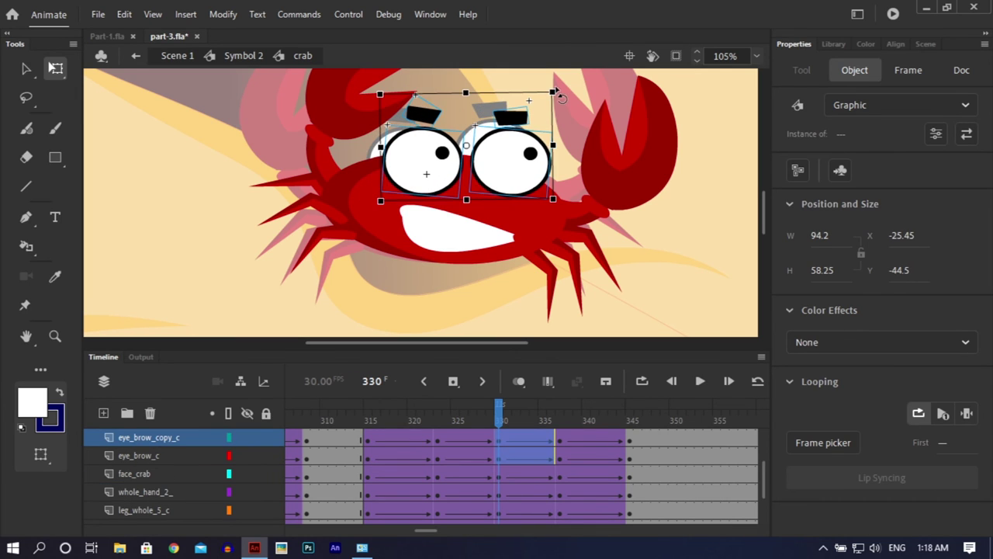
{"action": "left_click_drag", "start_coordinate": [555, 91], "coordinate": [560, 109]}
{"action": "left_click", "coordinate": [667, 250]}
At frame 323, raise both eyebrows higher above the eyes, tilting the left one counterclockwise and the right one clockwise
{"action": "left_click_drag", "start_coordinate": [499, 405], "coordinate": [439, 471]}
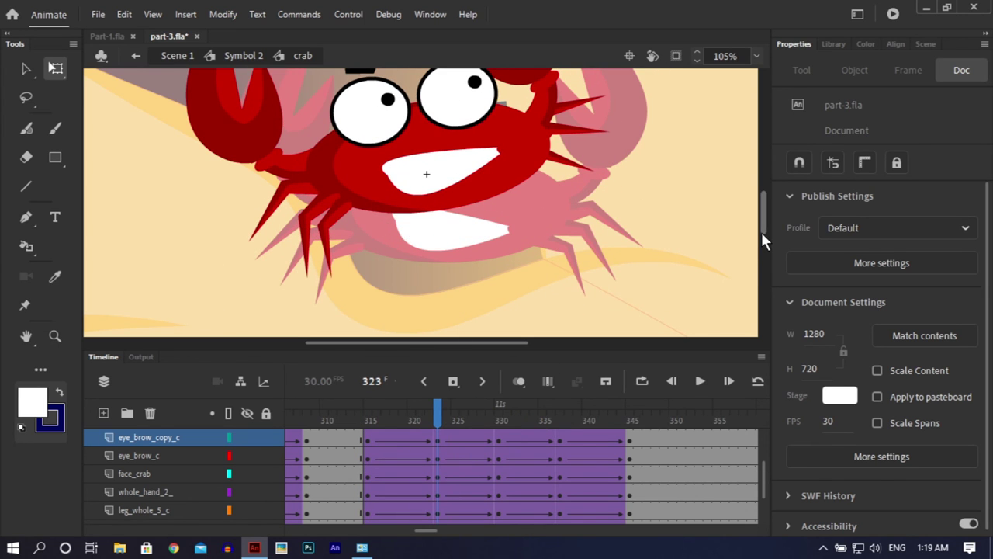
{"action": "scroll", "coordinate": [761, 225], "scroll_direction": "up", "scroll_amount": 2}
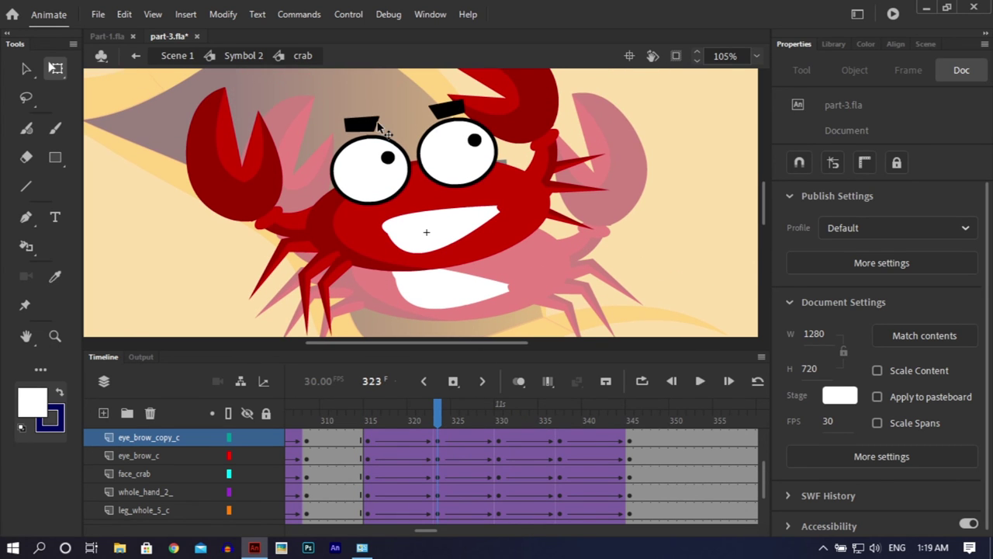
{"action": "left_click_drag", "start_coordinate": [361, 124], "coordinate": [359, 95]}
{"action": "left_click_drag", "start_coordinate": [458, 118], "coordinate": [456, 101]}
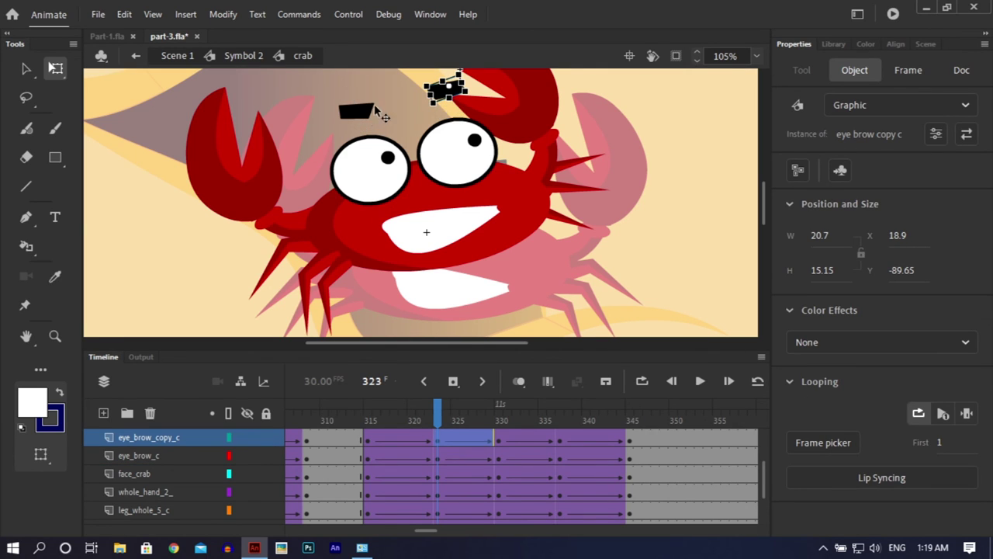
{"action": "left_click", "coordinate": [366, 113]}
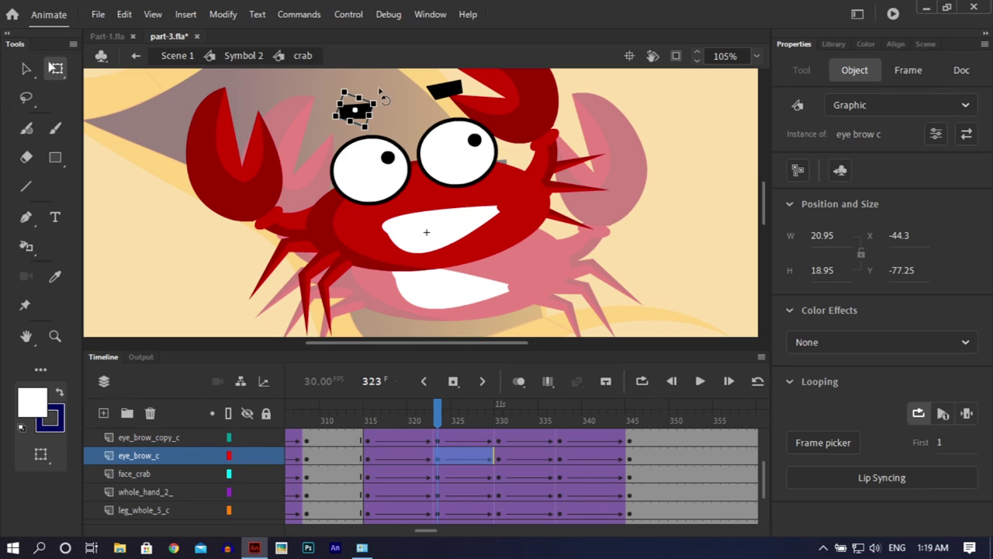
{"action": "left_click_drag", "start_coordinate": [380, 94], "coordinate": [380, 88]}
{"action": "left_click", "coordinate": [440, 98]}
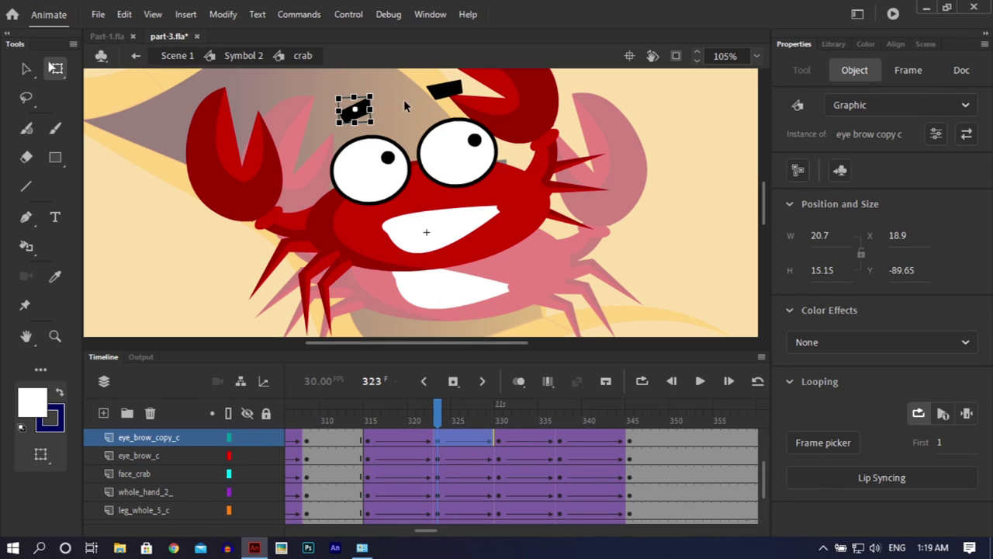
{"action": "left_click_drag", "start_coordinate": [423, 93], "coordinate": [417, 75]}
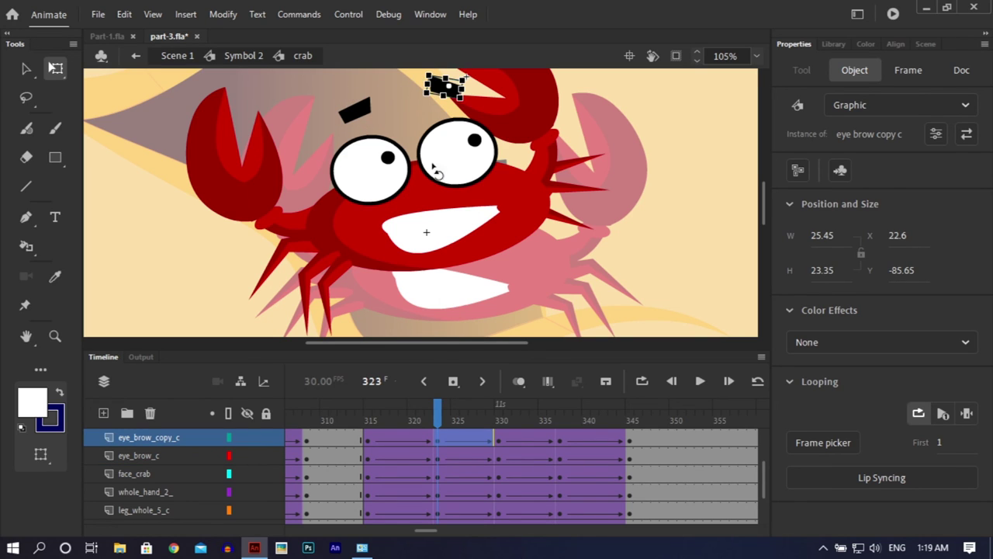
At frame 337, lower the right eye to X 20.9, Y -46.8 with its eyebrow, and shift the left eyebrow right and down
{"action": "left_click_drag", "start_coordinate": [437, 404], "coordinate": [365, 403]}
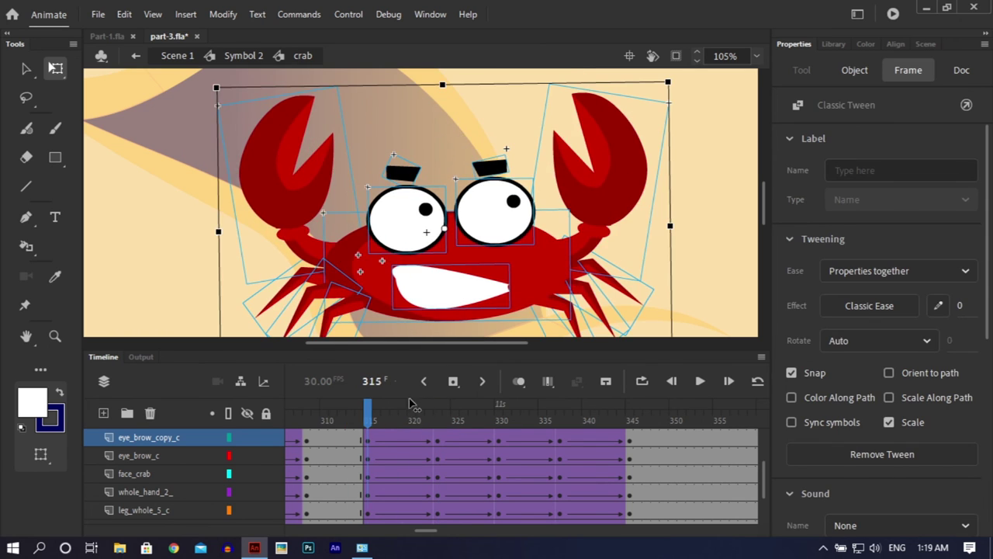
{"action": "left_click", "coordinate": [471, 404]}
{"action": "left_click_drag", "start_coordinate": [475, 401], "coordinate": [647, 439]}
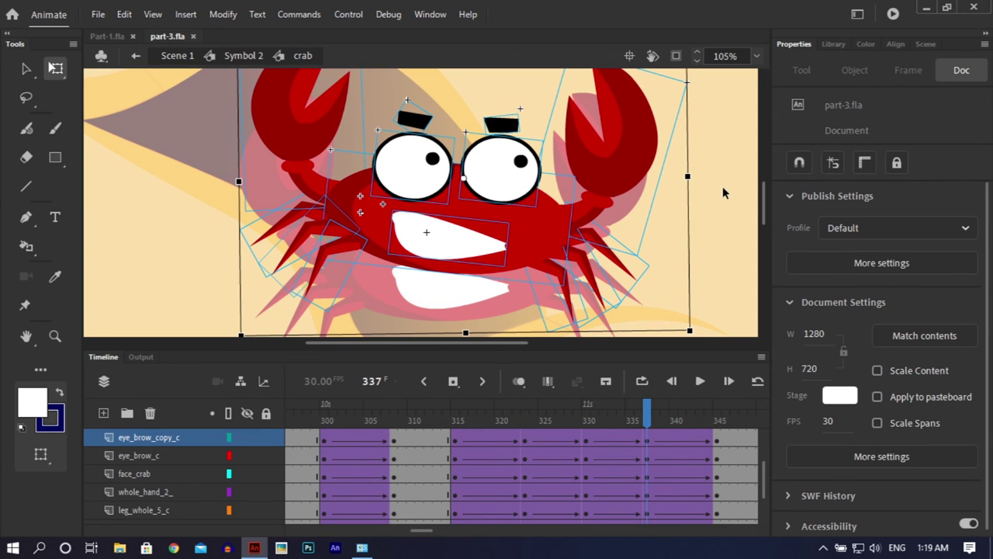
{"action": "key", "text": "ctrl+shift+a"}
{"action": "left_click", "coordinate": [505, 183]}
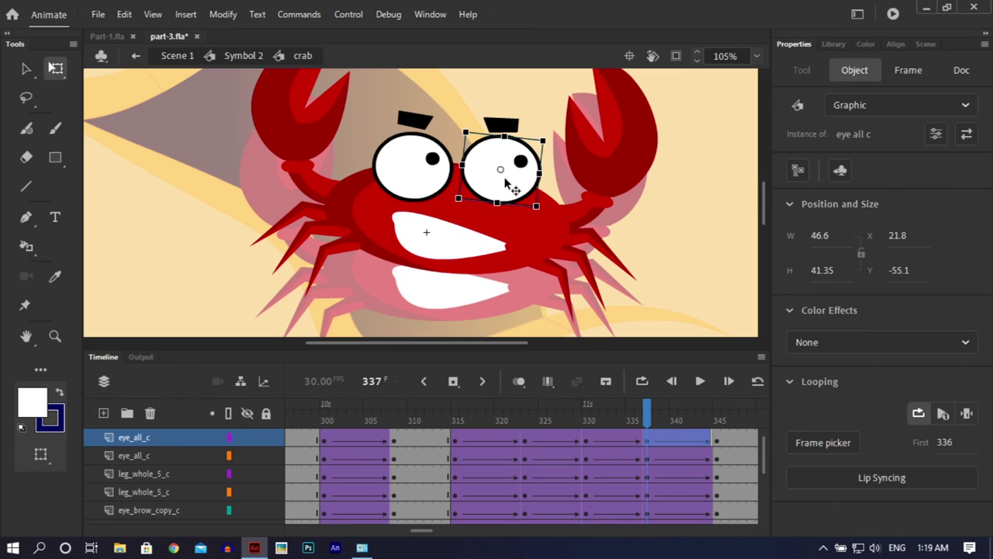
{"action": "left_click_drag", "start_coordinate": [511, 180], "coordinate": [509, 196]}
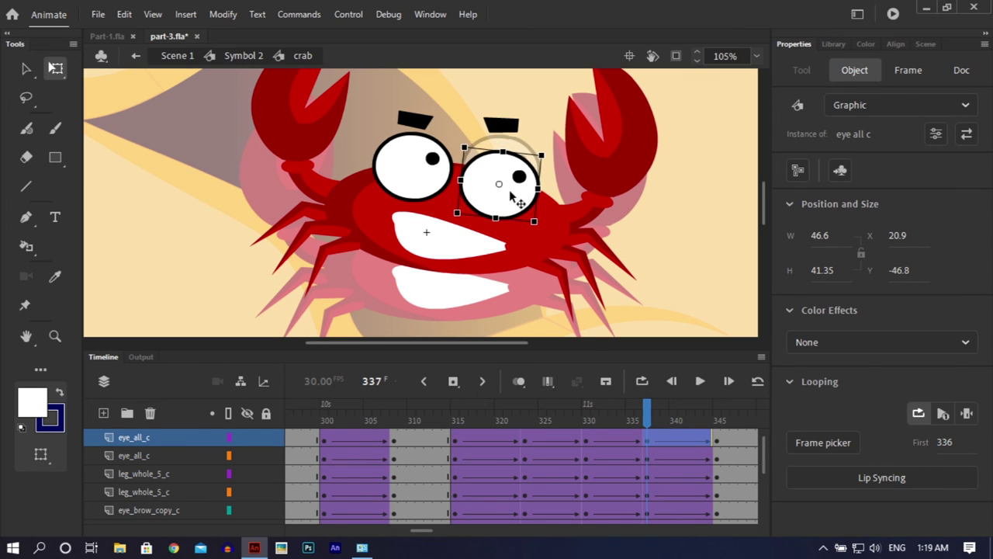
{"action": "left_click_drag", "start_coordinate": [510, 129], "coordinate": [510, 134]}
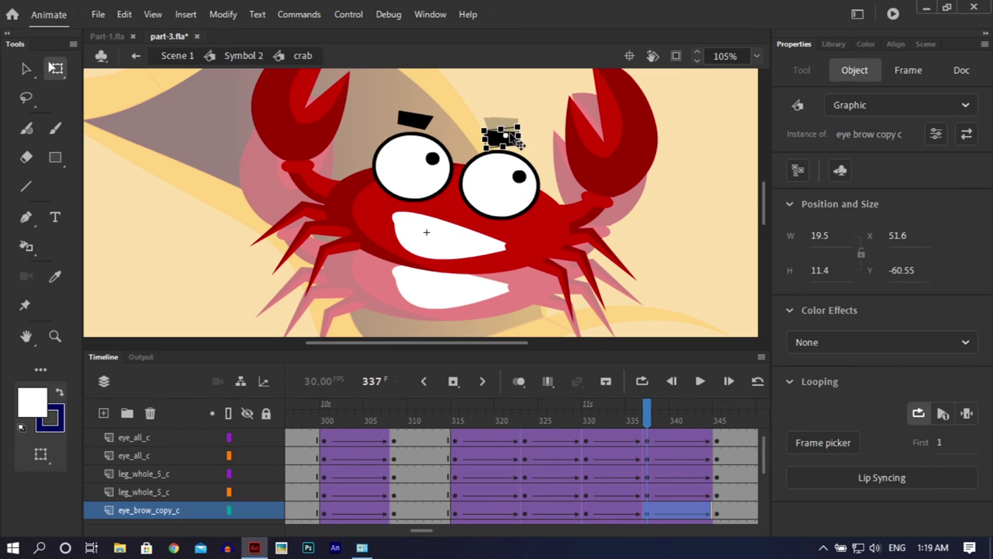
{"action": "left_click", "coordinate": [426, 118]}
{"action": "left_click_drag", "start_coordinate": [405, 119], "coordinate": [418, 124]}
{"action": "mouse_move", "coordinate": [641, 414]}
{"action": "left_mouse_down"}
{"action": "mouse_move", "coordinate": [523, 419]}
{"action": "mouse_move", "coordinate": [463, 441]}
{"action": "mouse_move", "coordinate": [507, 411]}
{"action": "mouse_move", "coordinate": [725, 396]}
{"action": "mouse_move", "coordinate": [429, 400]}
{"action": "mouse_move", "coordinate": [691, 398]}
{"action": "mouse_move", "coordinate": [658, 417]}
{"action": "mouse_move", "coordinate": [586, 429]}
{"action": "mouse_move", "coordinate": [644, 423]}
{"action": "left_mouse_up"}
{"action": "left_click", "coordinate": [581, 224]}
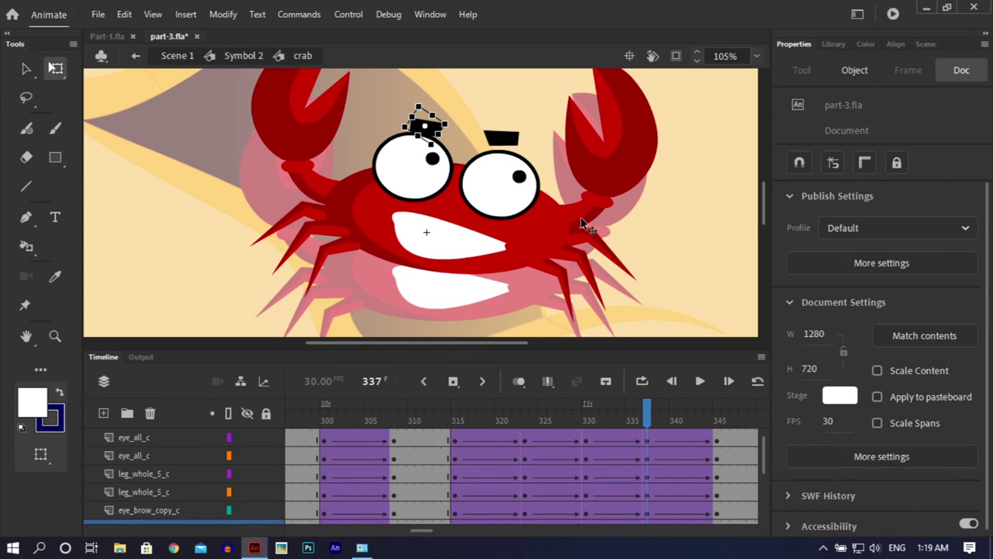
At frame 337, rotate both claws inward toward the eyes and save the file
{"action": "left_click", "coordinate": [595, 167]}
{"action": "left_click_drag", "start_coordinate": [698, 91], "coordinate": [663, 56]}
{"action": "left_click", "coordinate": [311, 135]}
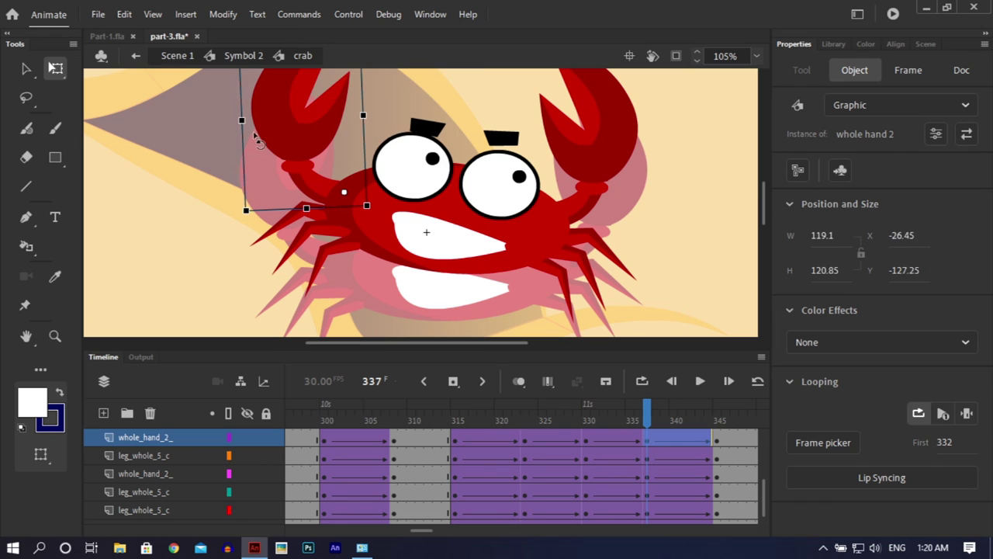
{"action": "left_click_drag", "start_coordinate": [256, 141], "coordinate": [260, 135]}
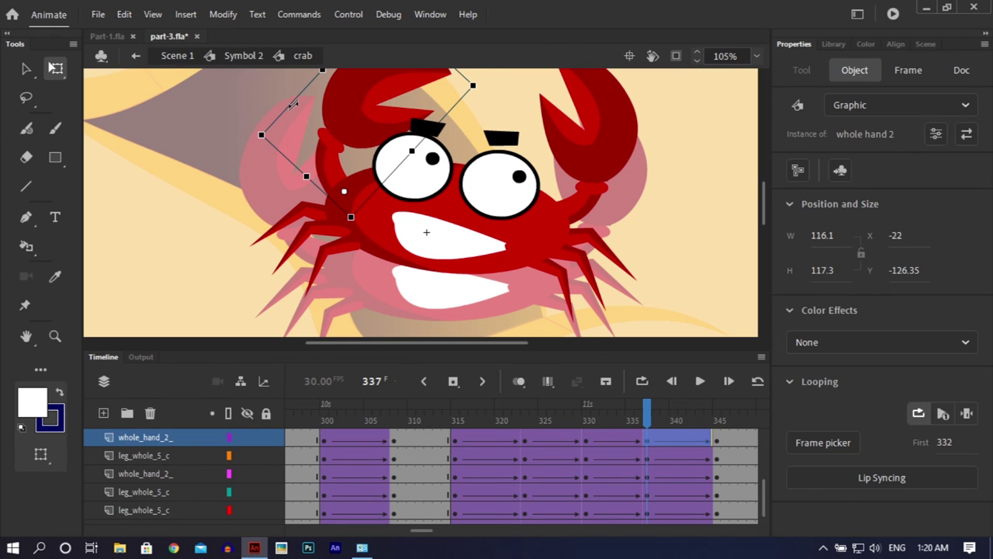
{"action": "left_click_drag", "start_coordinate": [258, 142], "coordinate": [250, 156]}
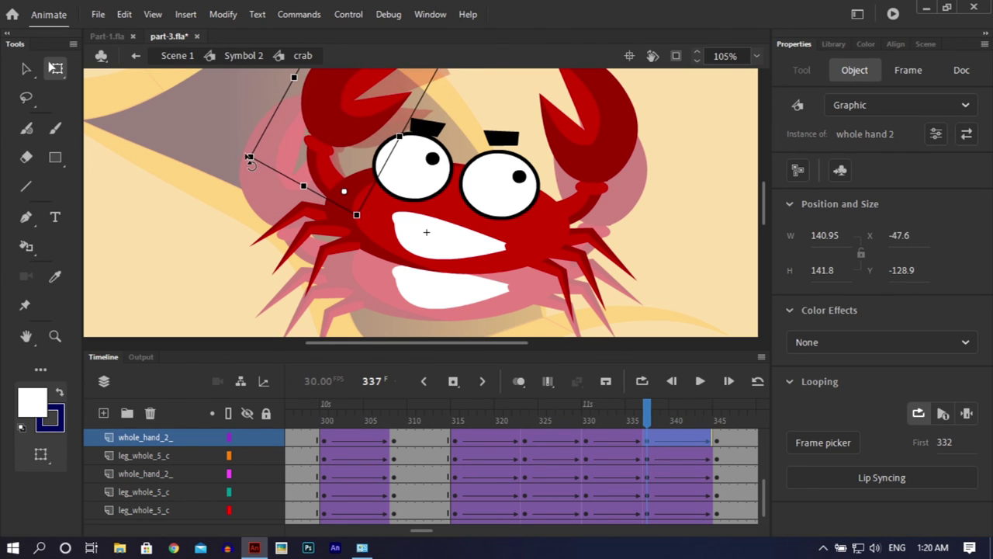
{"action": "left_click", "coordinate": [644, 426]}
{"action": "left_click_drag", "start_coordinate": [644, 407], "coordinate": [748, 403]}
{"action": "key", "text": "ctrl+s"}
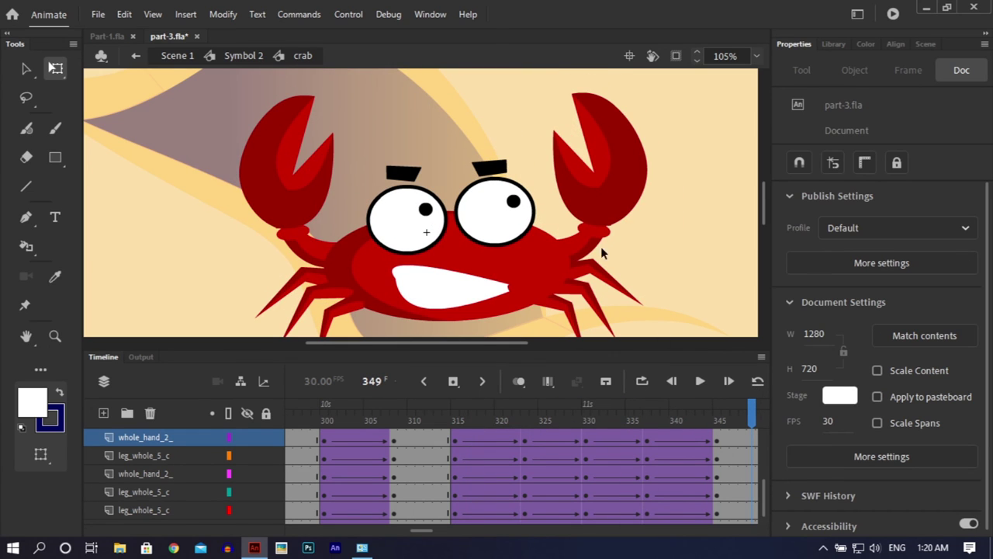
Return to Scene 1 and play back the crab's animation
{"action": "left_click", "coordinate": [176, 56]}
{"action": "left_click_drag", "start_coordinate": [526, 419], "coordinate": [285, 448]}
{"action": "key", "text": "Return"}
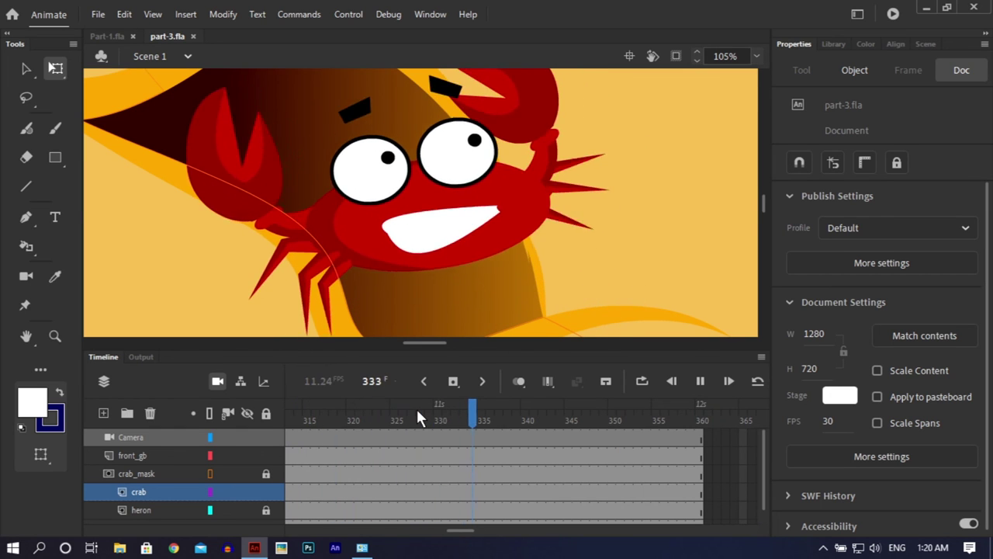
At frame 296 of the crab layer, set the Symbol 2 instance's first looping frame to 296 and save the file
{"action": "left_click_drag", "start_coordinate": [416, 406], "coordinate": [446, 459]}
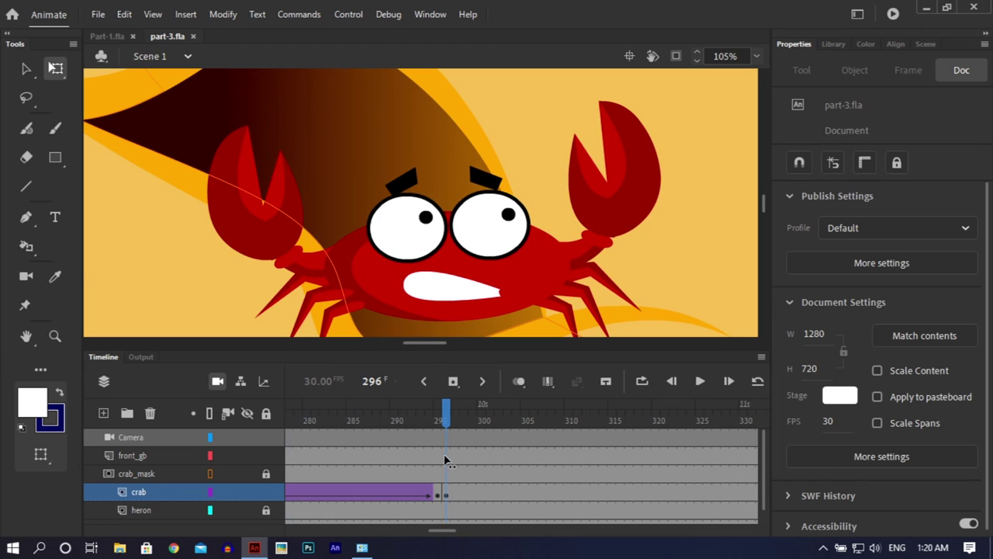
{"action": "left_click", "coordinate": [457, 305]}
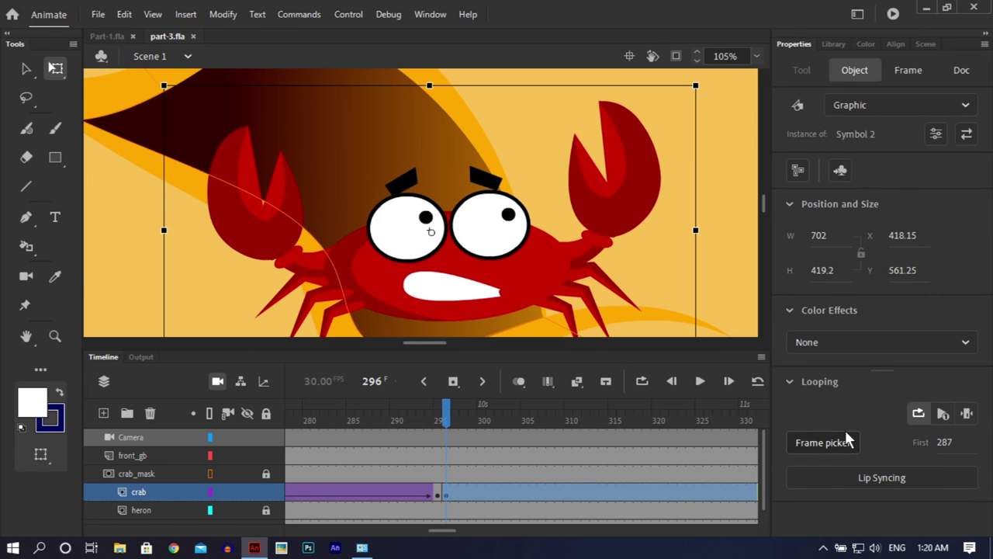
{"action": "left_click", "coordinate": [943, 444]}
{"action": "type", "text": "296"}
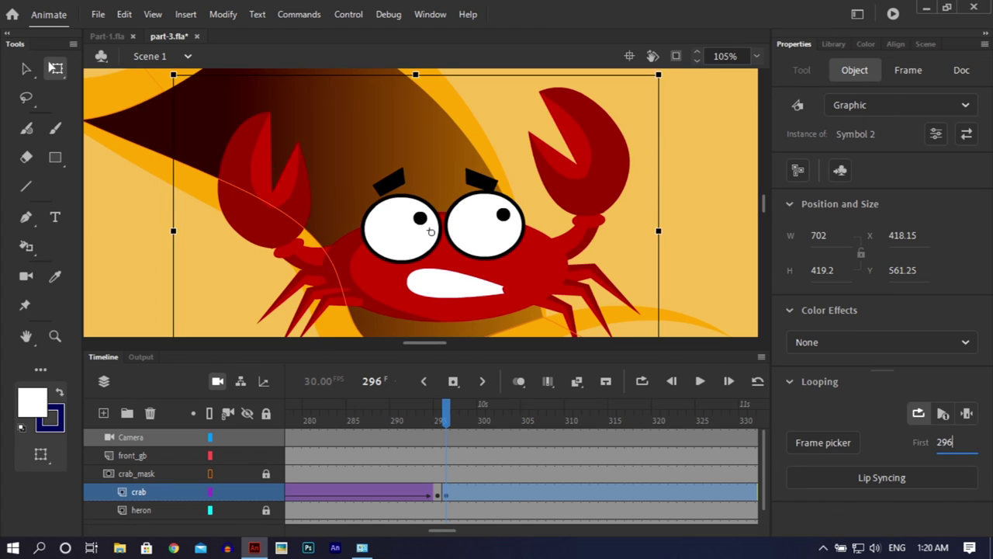
{"action": "left_click_drag", "start_coordinate": [447, 411], "coordinate": [384, 442]}
{"action": "key", "text": "ctrl+s"}
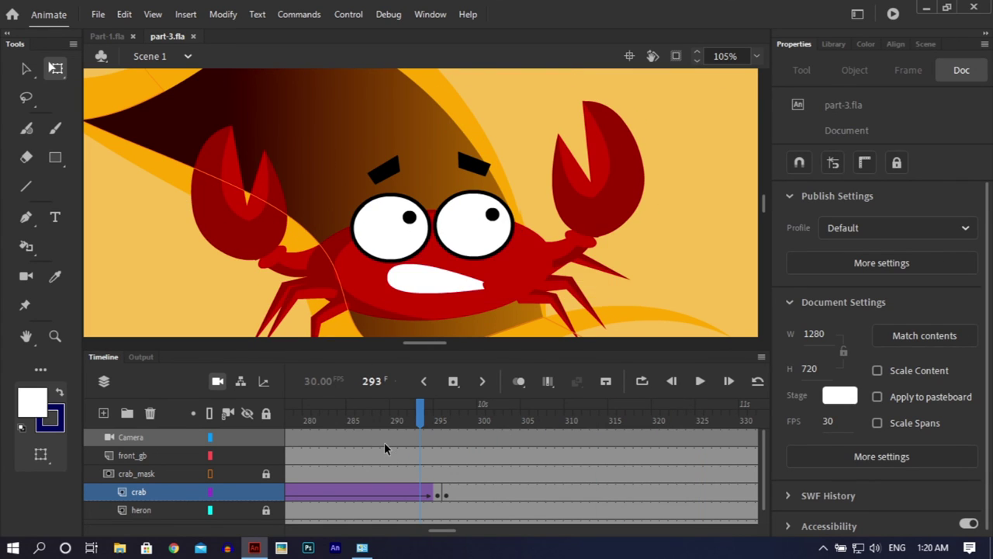
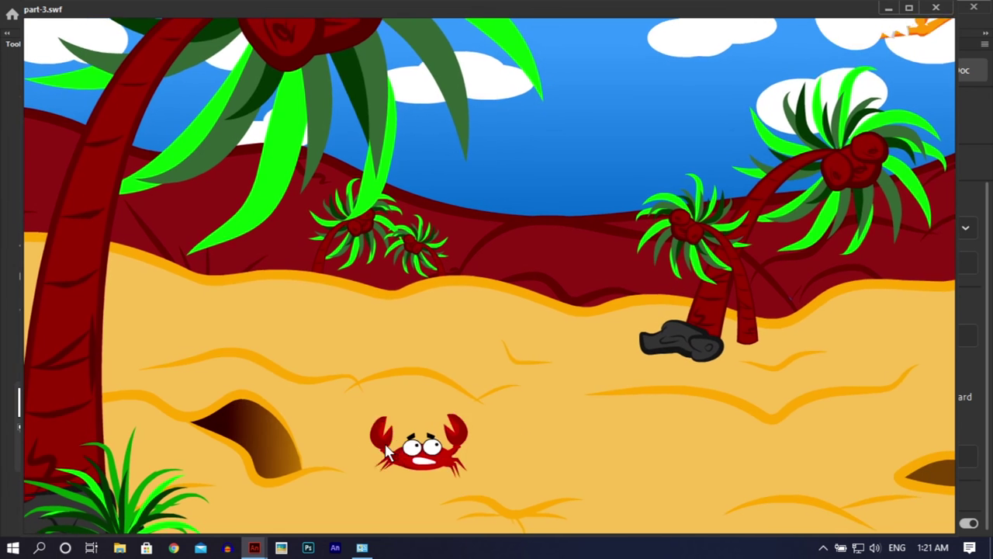
Close the test movie and review the crab's motion in Scene 1 through frame 337 at a wider zoom
{"action": "left_click", "coordinate": [938, 9]}
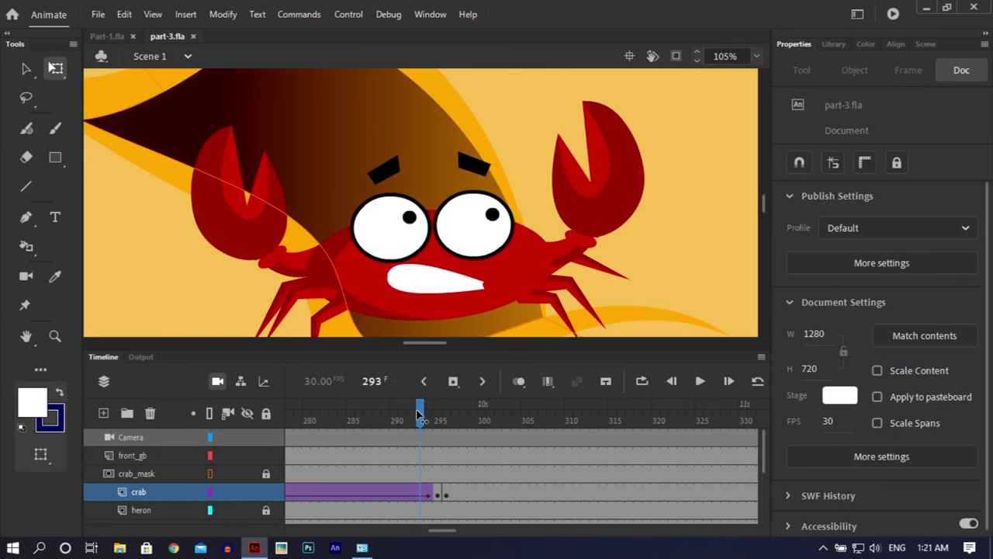
{"action": "left_click_drag", "start_coordinate": [392, 419], "coordinate": [591, 414]}
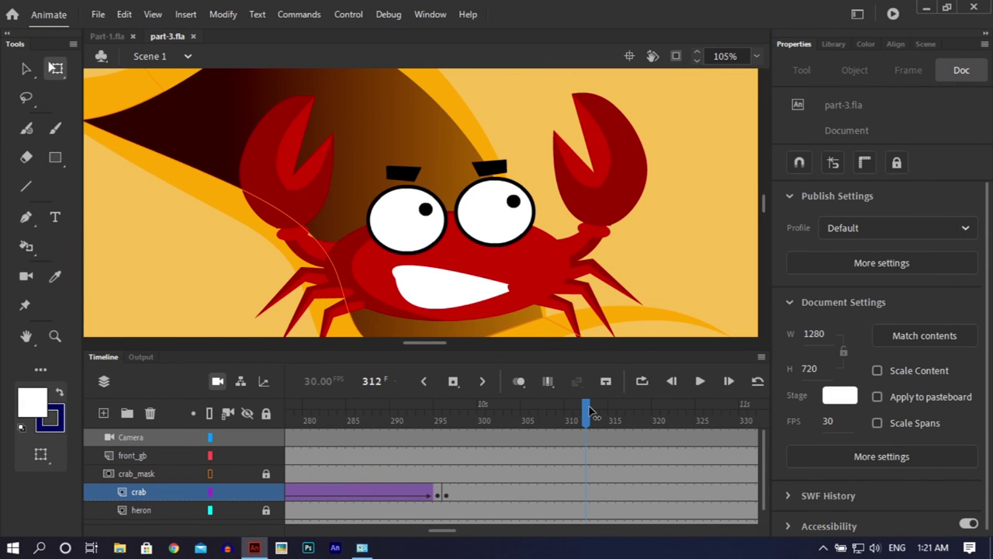
{"action": "key", "text": "ctrl+minus"}
{"action": "key", "text": "Return"}
{"action": "left_click", "coordinate": [394, 420]}
{"action": "left_click_drag", "start_coordinate": [395, 462], "coordinate": [717, 440]}
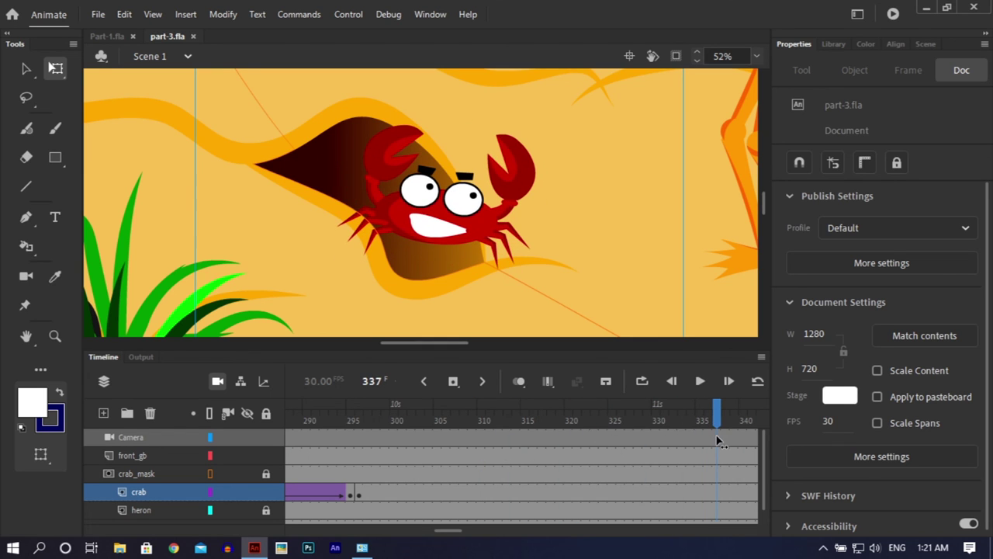
Inside the crab symbol at frame 323, move all the crab's parts up and left to about X -159.55, Y -141.95
{"action": "double_click", "coordinate": [435, 245]}
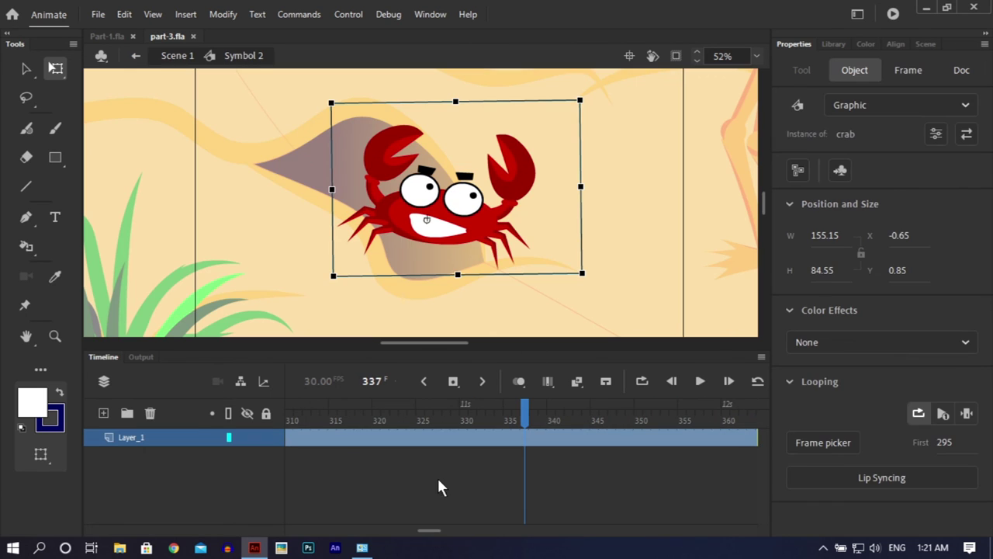
{"action": "left_click_drag", "start_coordinate": [457, 421], "coordinate": [159, 417]}
{"action": "key", "text": "Return"}
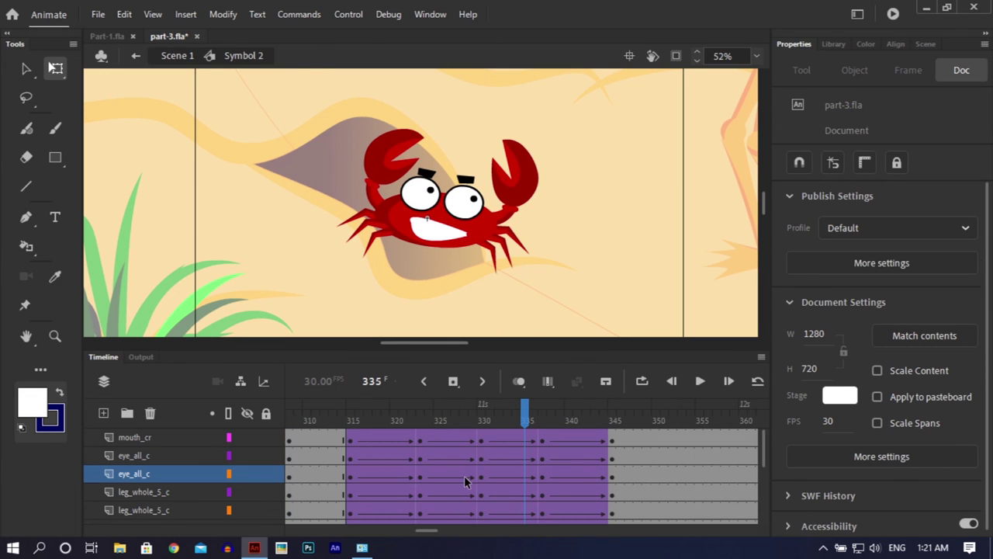
{"action": "left_click", "coordinate": [419, 438]}
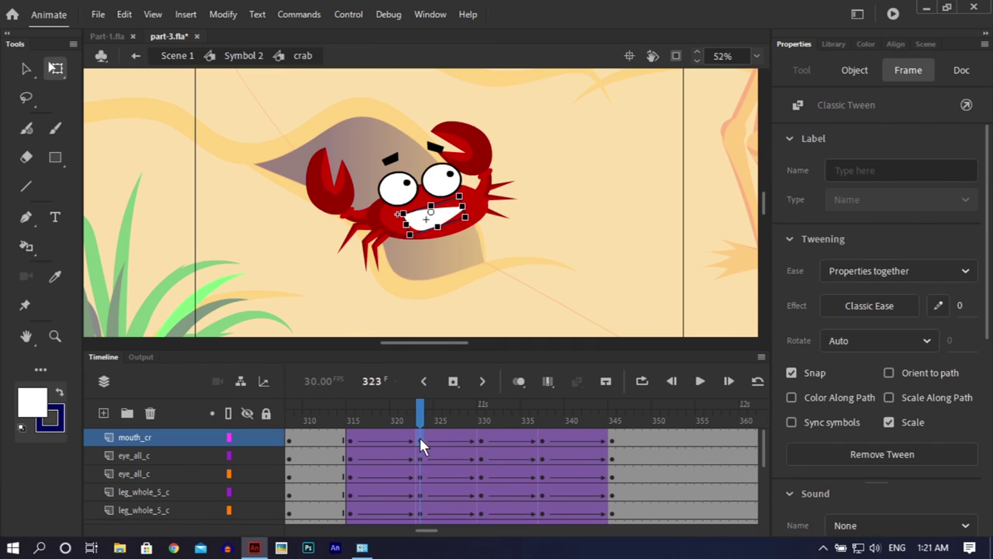
{"action": "key", "text": "ctrl+a"}
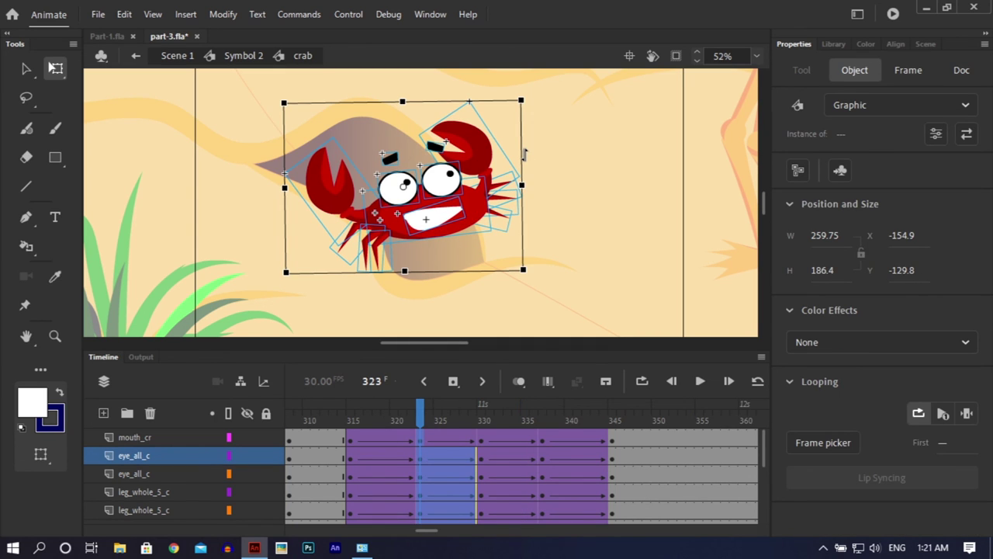
{"action": "key", "text": "Up"}
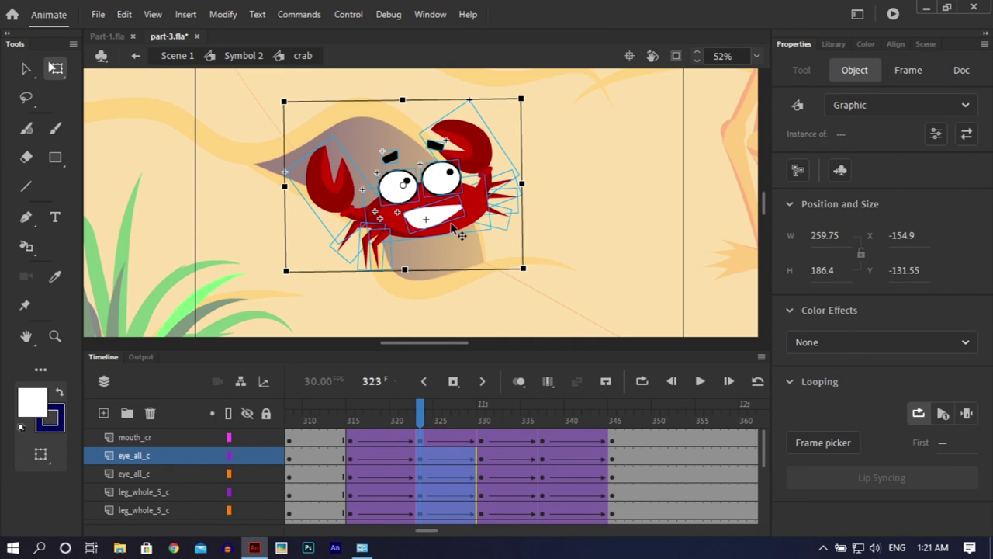
{"action": "left_click_drag", "start_coordinate": [450, 224], "coordinate": [445, 215]}
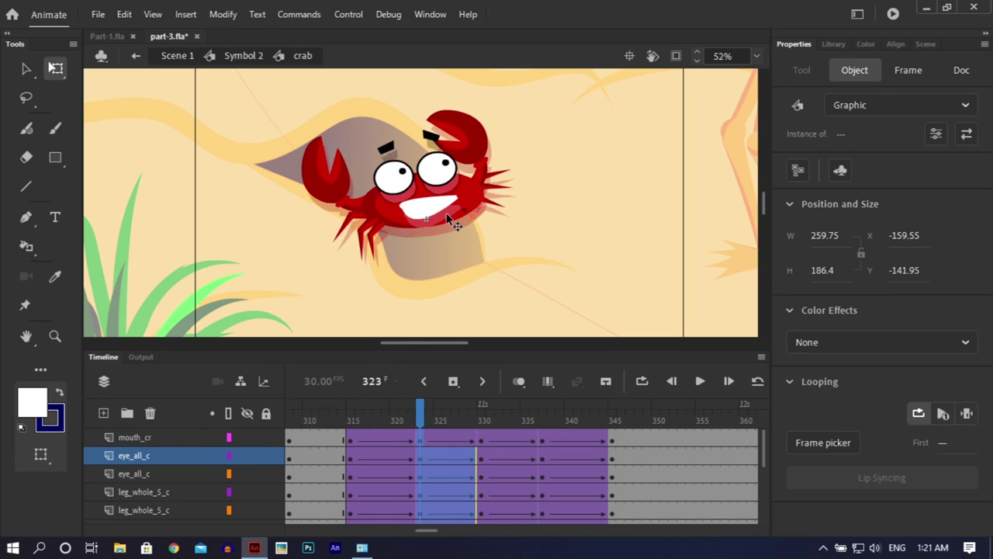
At frame 337 inside the crab symbol, move all the crab's parts up and right to about X -90.65, Y -142.25, and save the file
{"action": "left_click", "coordinate": [483, 441]}
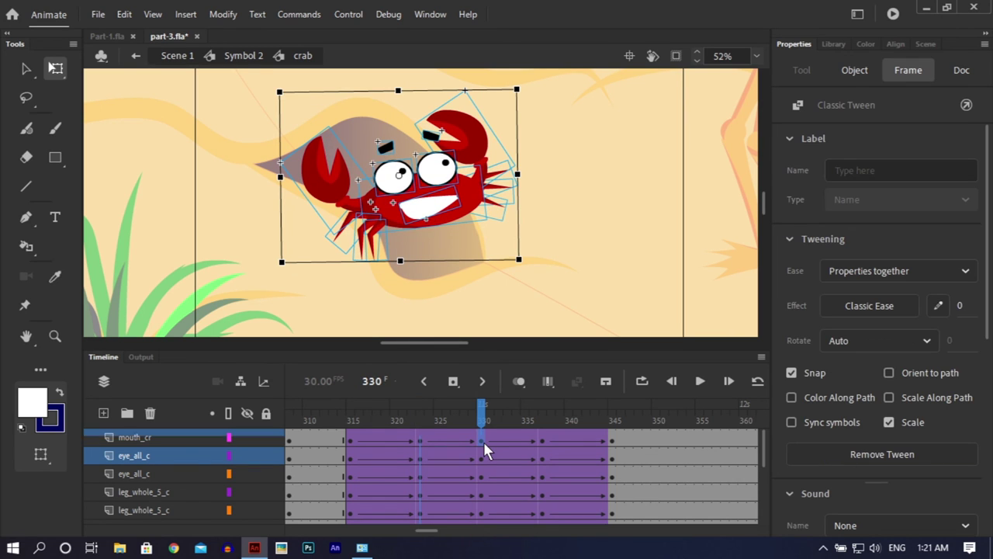
{"action": "left_click", "coordinate": [542, 449]}
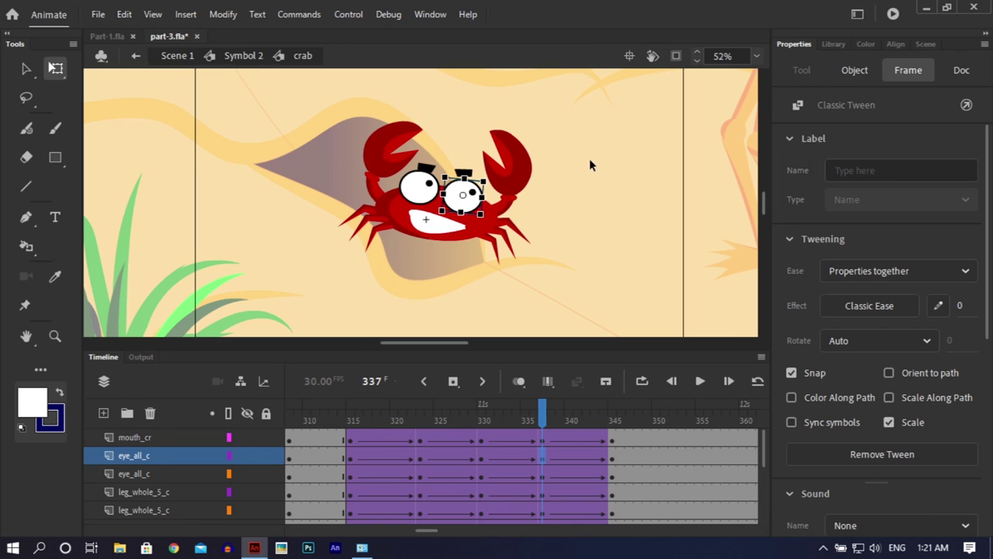
{"action": "left_click_drag", "start_coordinate": [589, 155], "coordinate": [320, 233]}
{"action": "left_click_drag", "start_coordinate": [422, 209], "coordinate": [430, 197]}
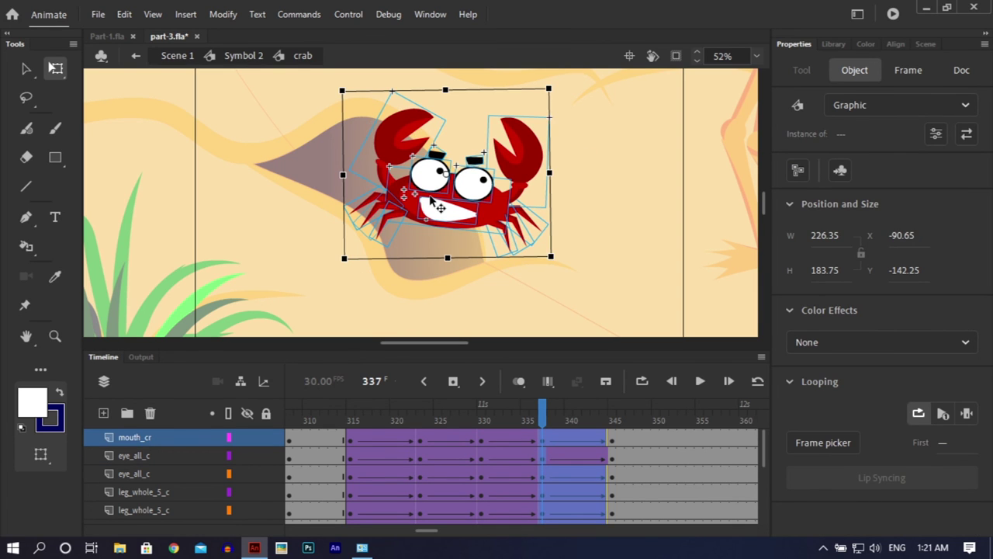
{"action": "left_click", "coordinate": [546, 441]}
{"action": "left_click_drag", "start_coordinate": [508, 419], "coordinate": [629, 419]}
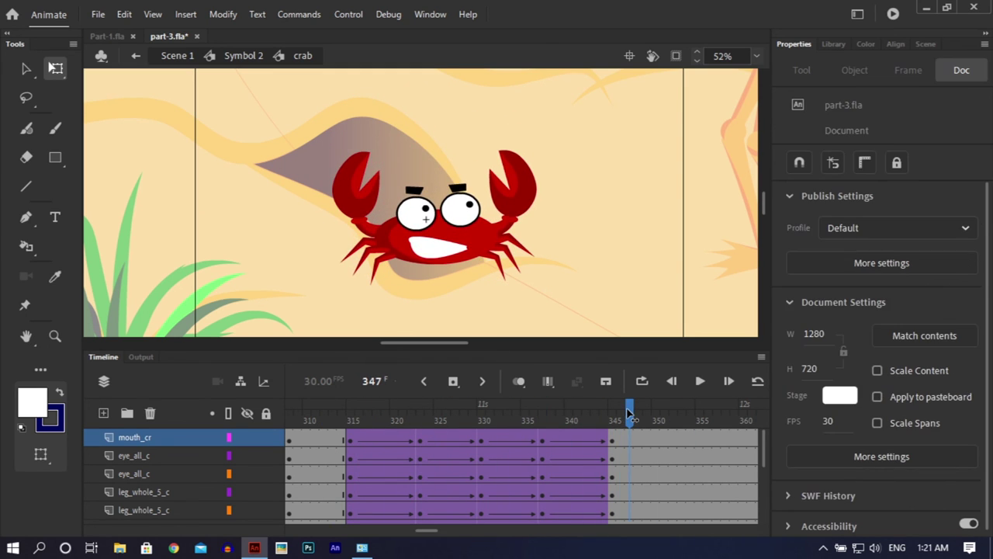
{"action": "key", "text": "ctrl+s"}
Go back to Symbol 2 and insert keyframes on Layer_1 at frames 315 and 345
{"action": "double_click", "coordinate": [626, 187]}
{"action": "left_click_drag", "start_coordinate": [518, 422], "coordinate": [457, 441]}
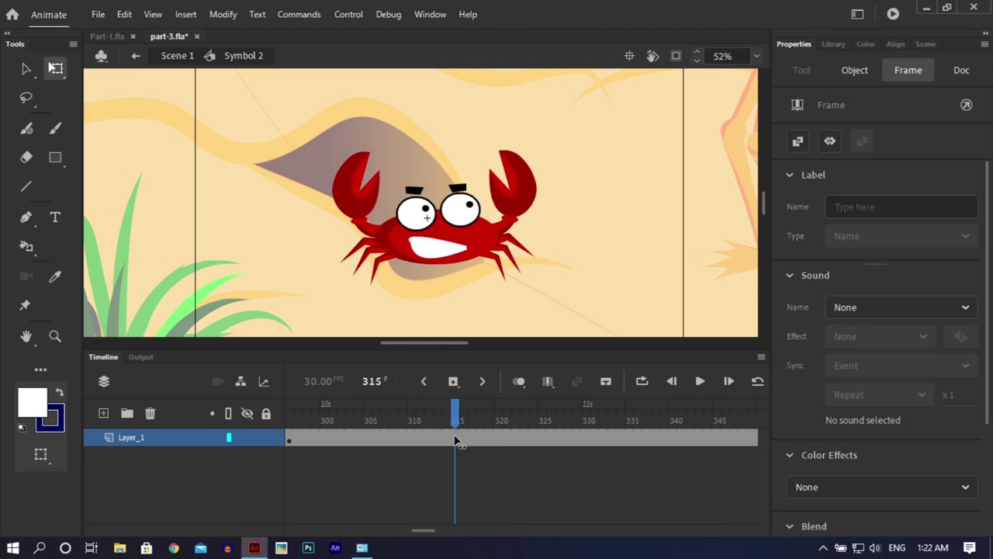
{"action": "right_click", "coordinate": [456, 443]}
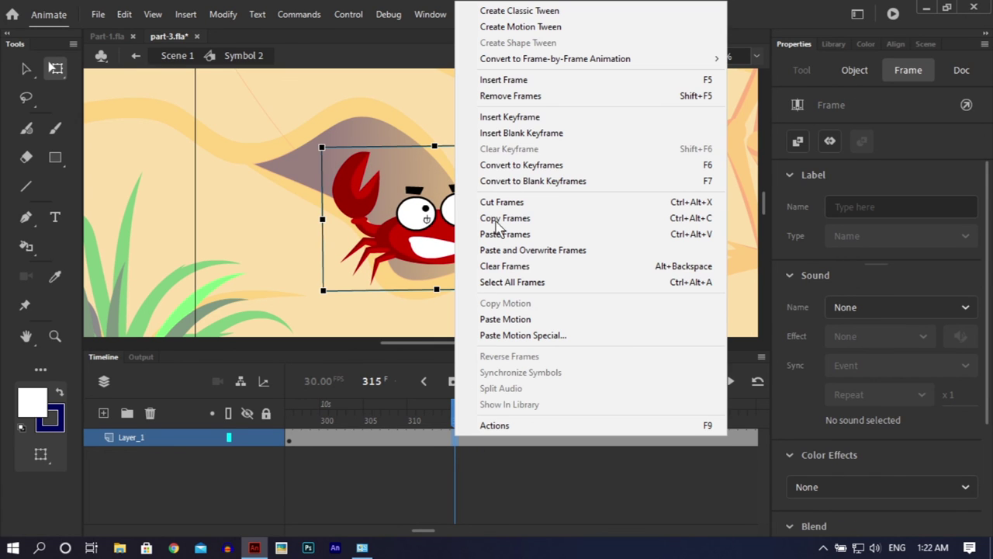
{"action": "left_click", "coordinate": [533, 117]}
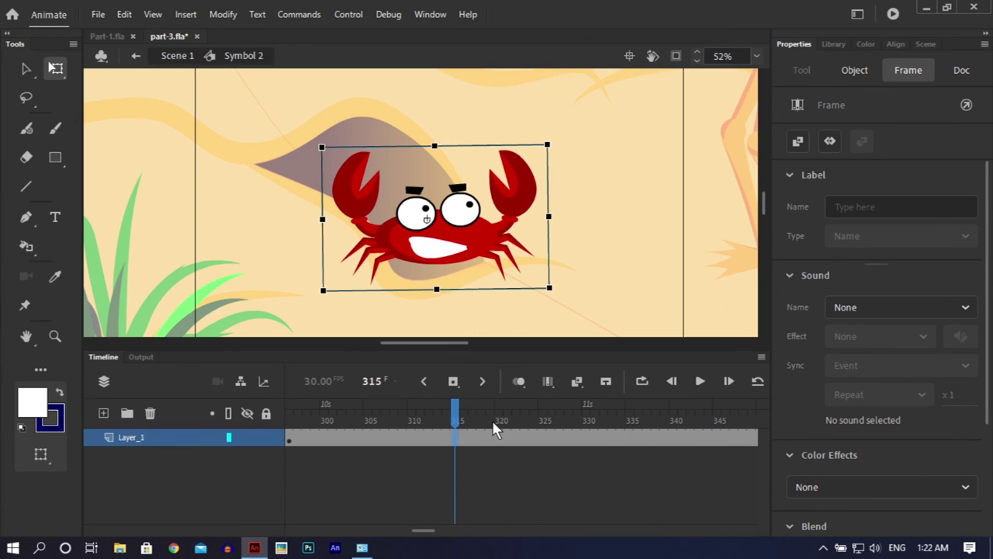
{"action": "left_click_drag", "start_coordinate": [456, 408], "coordinate": [501, 448]}
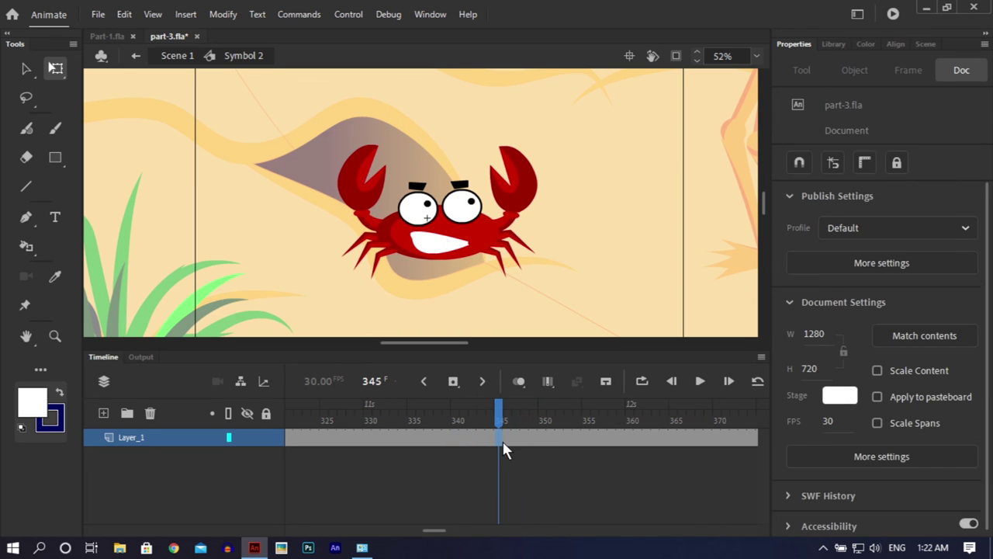
{"action": "right_click", "coordinate": [501, 447]}
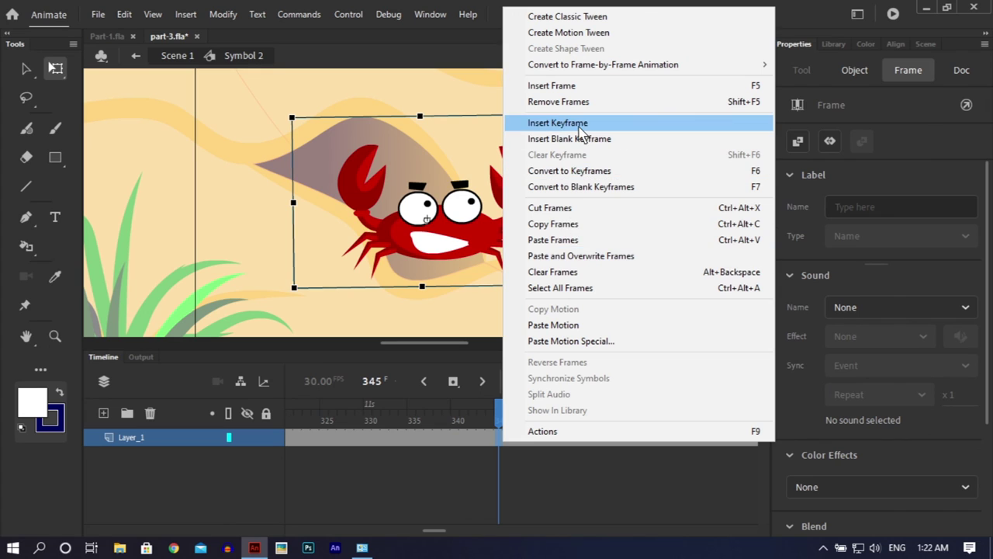
{"action": "left_click", "coordinate": [578, 125]}
{"action": "left_click", "coordinate": [497, 438]}
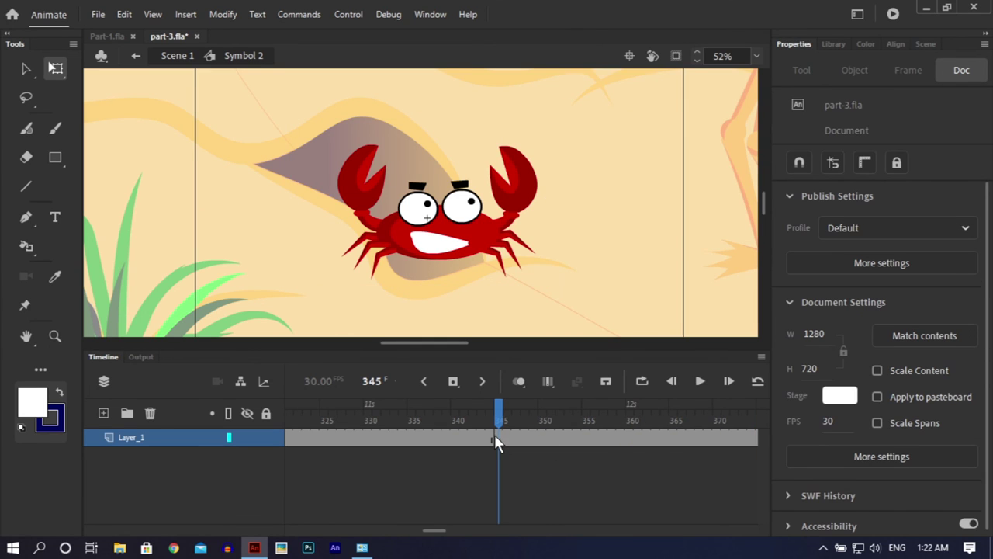
Duplicate Layer_1's frames 315 to 345 so the motion repeats from frames 346 and 377, and save the file
{"action": "left_click_drag", "start_coordinate": [498, 437], "coordinate": [415, 437]}
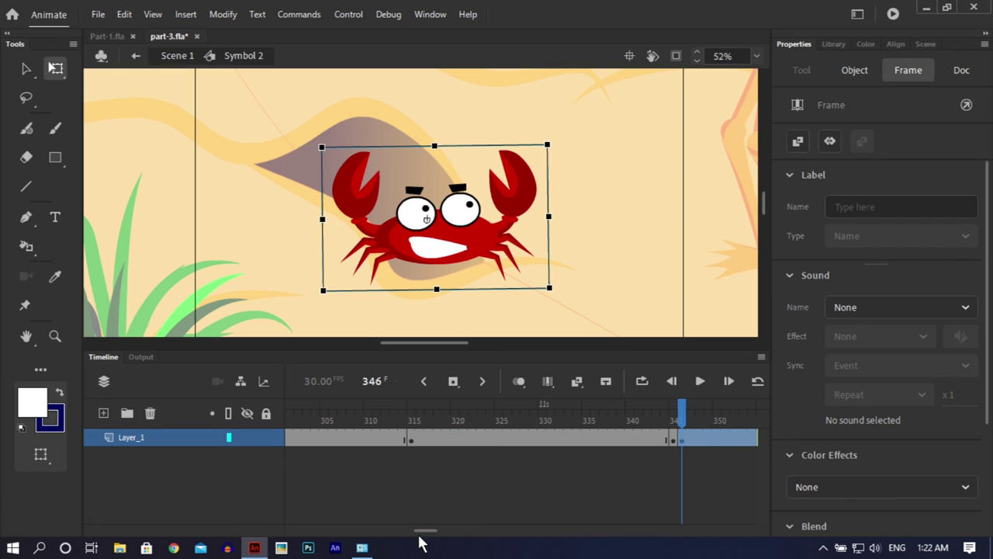
{"action": "mouse_move", "coordinate": [419, 532]}
{"action": "left_mouse_down"}
{"action": "mouse_move", "coordinate": [453, 533]}
{"action": "mouse_move", "coordinate": [436, 533]}
{"action": "left_mouse_up"}
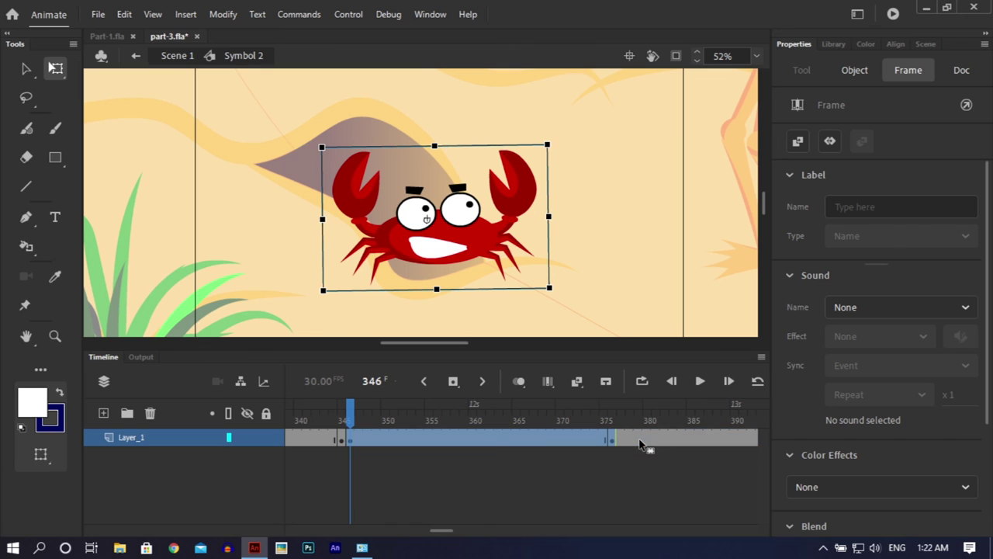
{"action": "key", "text": "ctrl+period"}
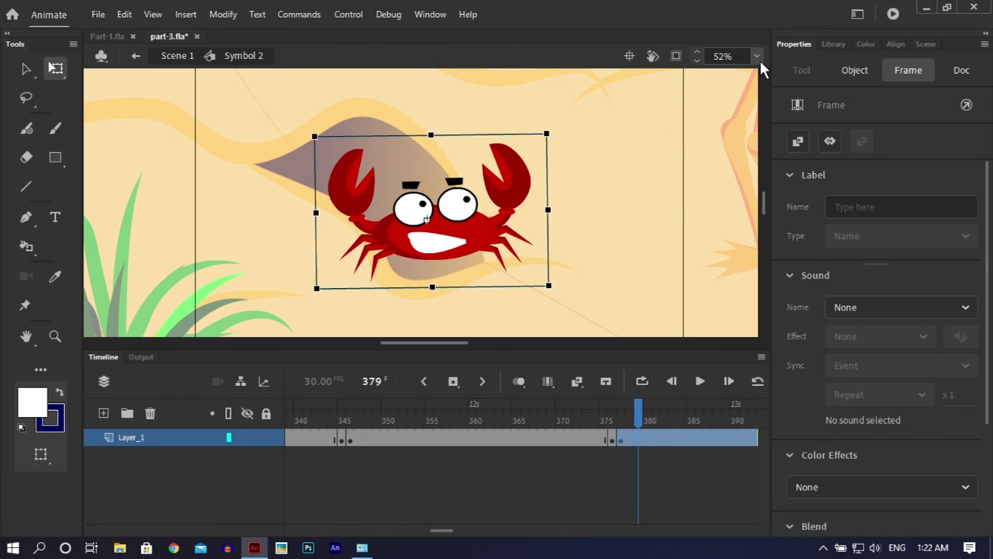
{"action": "left_click", "coordinate": [756, 56]}
{"action": "left_click", "coordinate": [784, 88]}
{"action": "key", "text": "ctrl+s"}
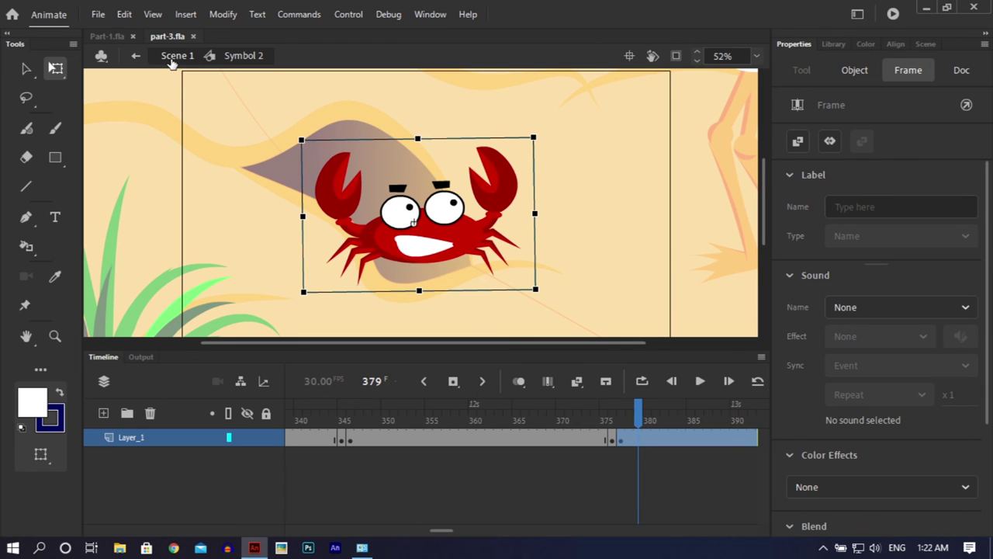
Return to Scene 1 and play the test movie to check the repeated crab motion
{"action": "left_click", "coordinate": [174, 59]}
{"action": "key", "text": "ctrl+Return"}
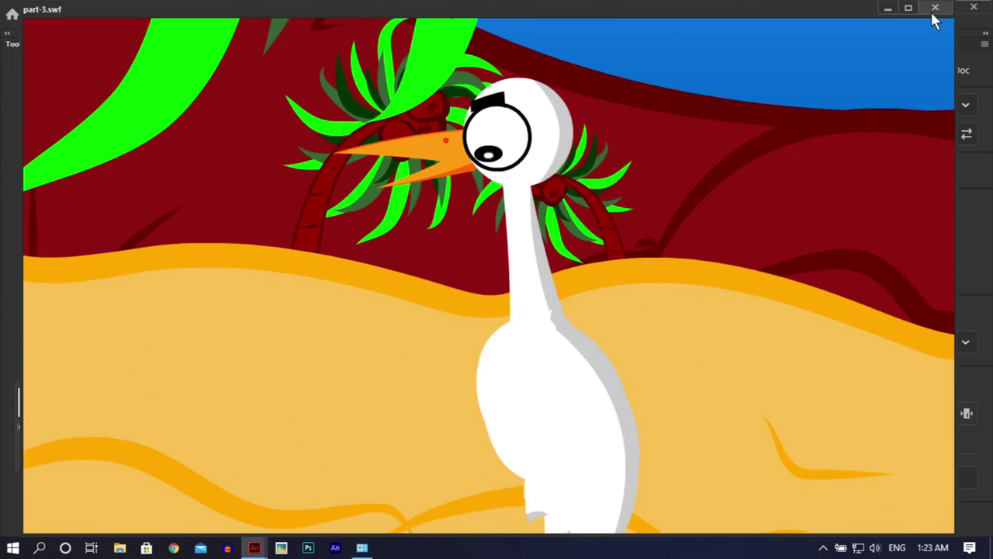
{"action": "left_click", "coordinate": [936, 10]}
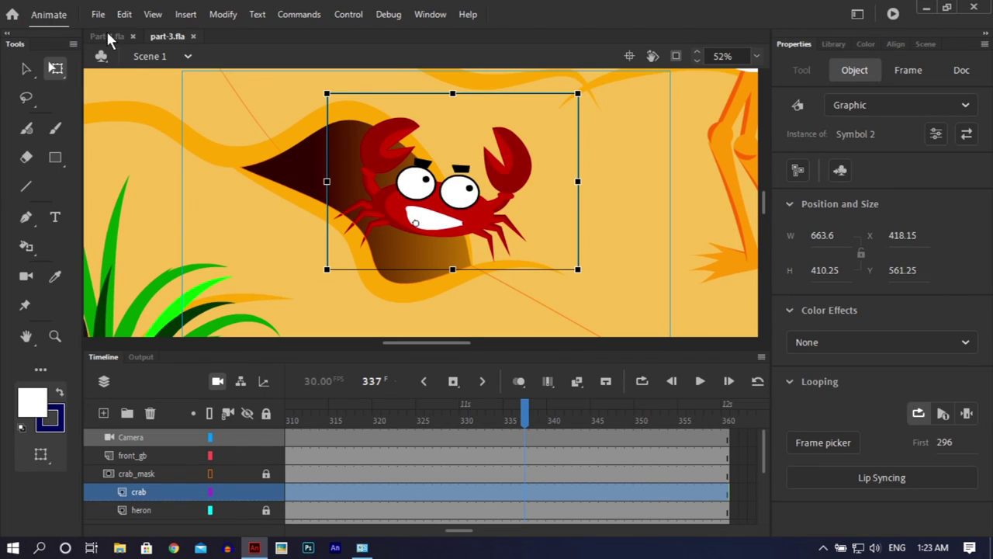
Extend all the Scene 1 layers to frame 400 and save the file
{"action": "key", "text": "ctrl+minus"}
{"action": "key", "text": "ctrl+minus"}
{"action": "key", "text": "ctrl+minus"}
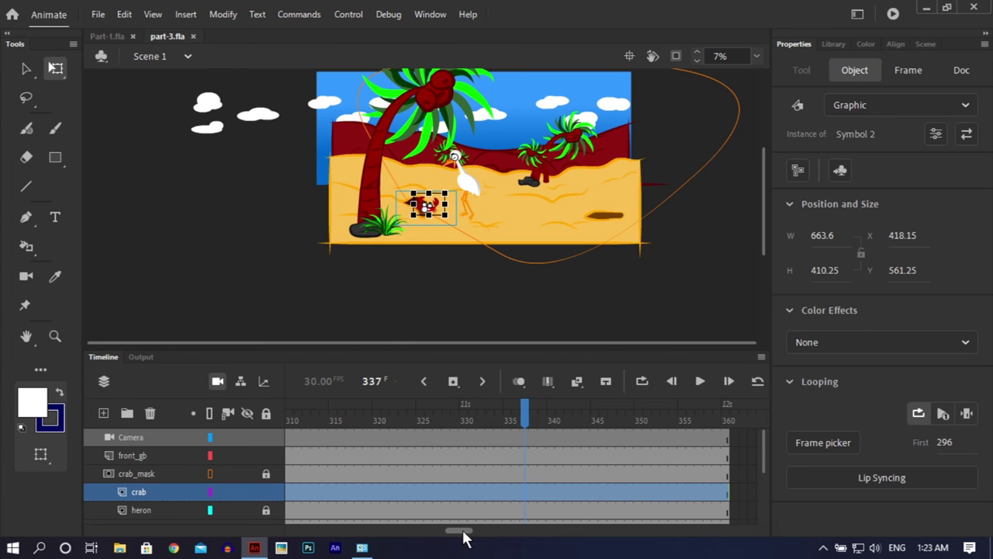
{"action": "left_click_drag", "start_coordinate": [460, 532], "coordinate": [487, 541]}
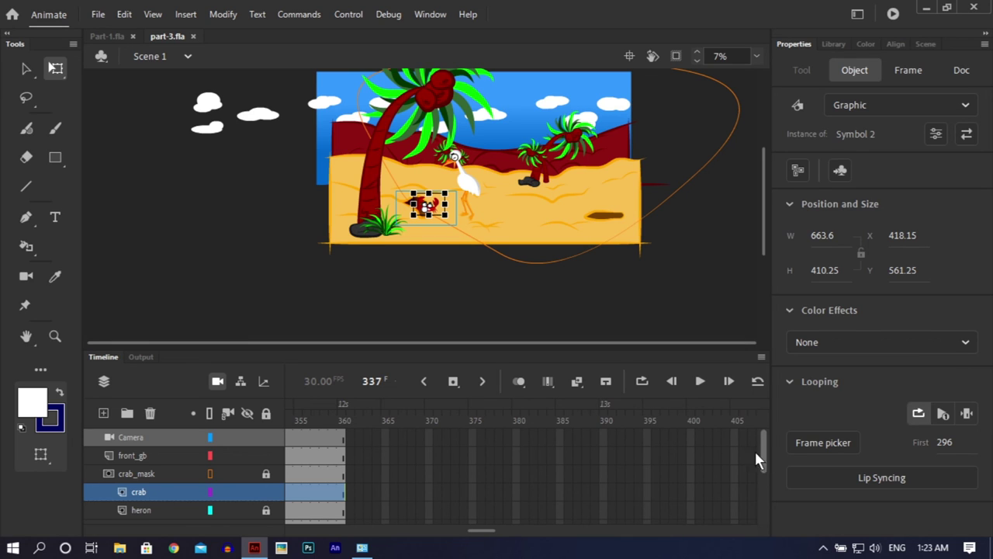
{"action": "left_click_drag", "start_coordinate": [691, 435], "coordinate": [687, 558]}
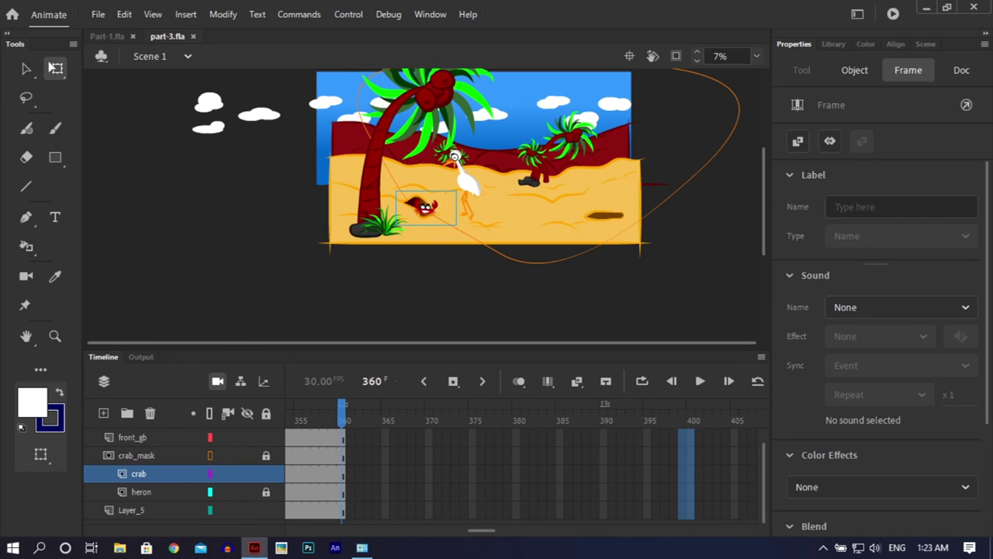
{"action": "right_click", "coordinate": [691, 468]}
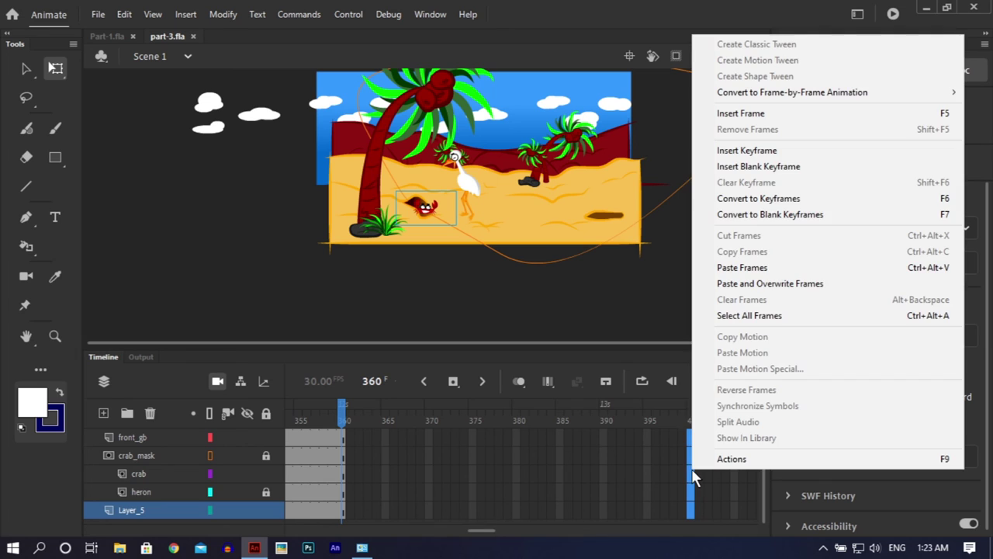
{"action": "left_click", "coordinate": [740, 112]}
{"action": "key", "text": "ctrl+s"}
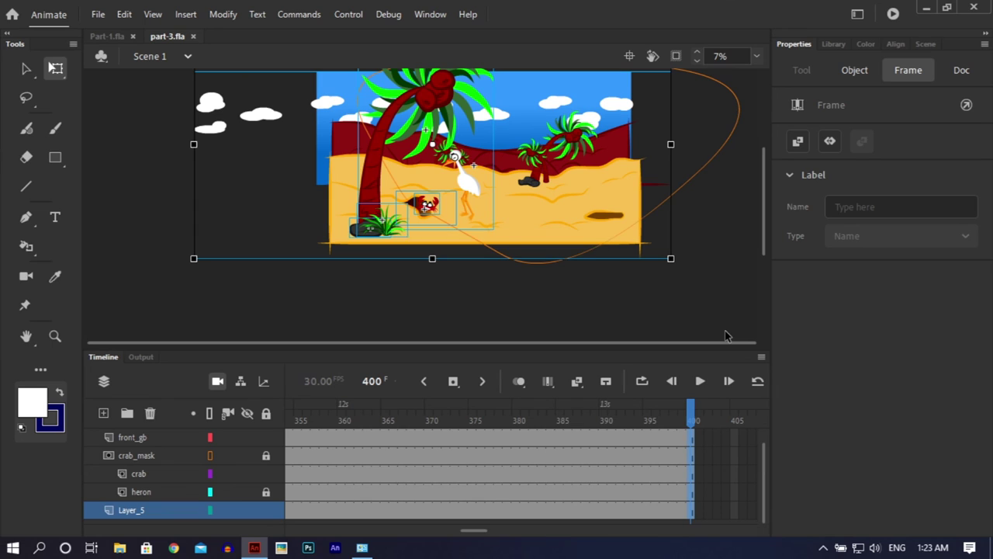
Test the movie with the scene extended to frame 400
{"action": "key", "text": "ctrl+Return"}
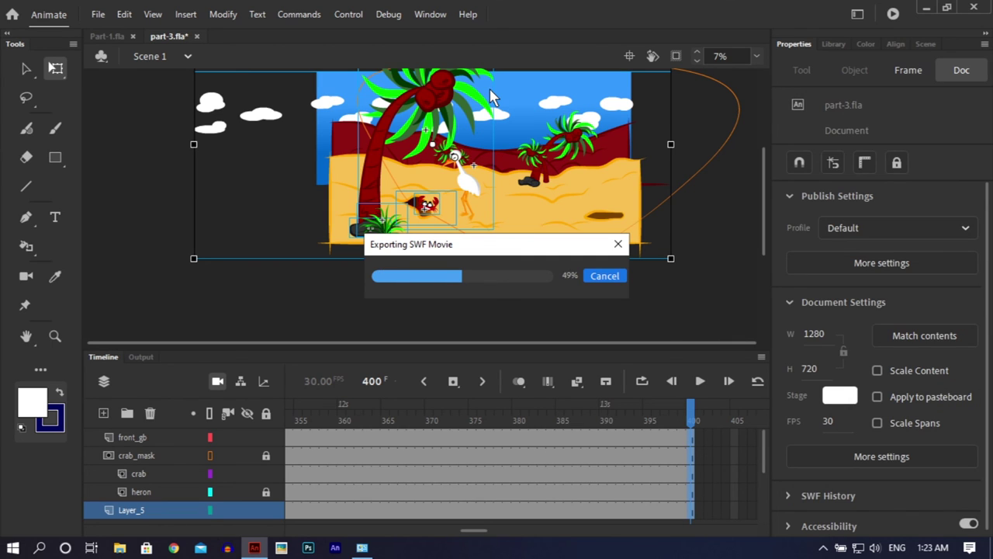